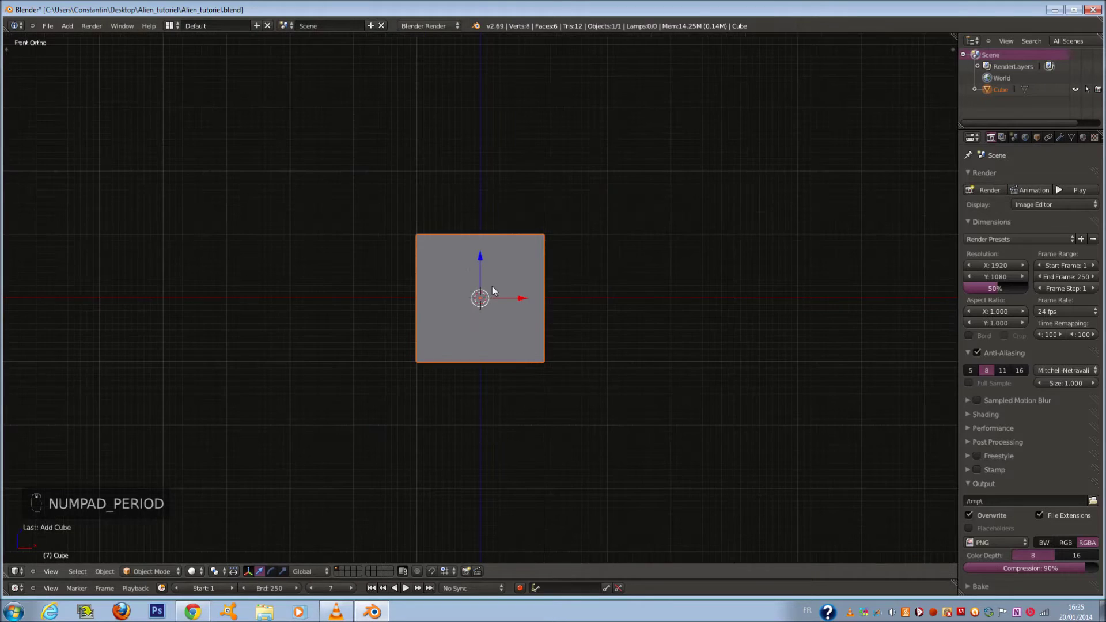
Step: Add a level 1 Subdivision Surface modifier to the cube and apply it
scroll(496, 279, up, 2)
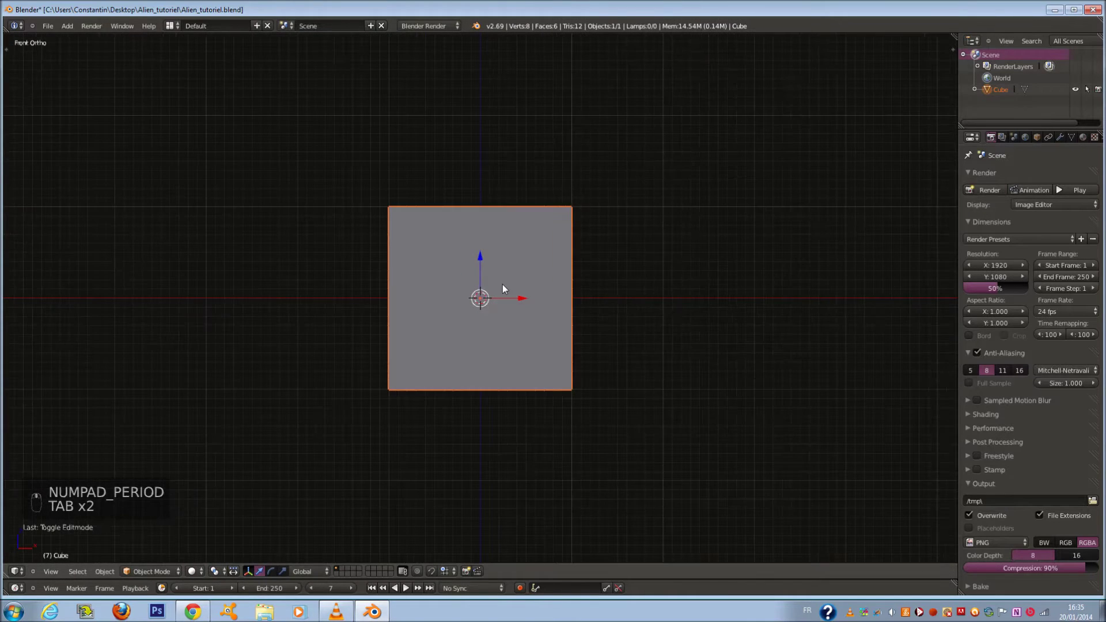
key(ctrl+1)
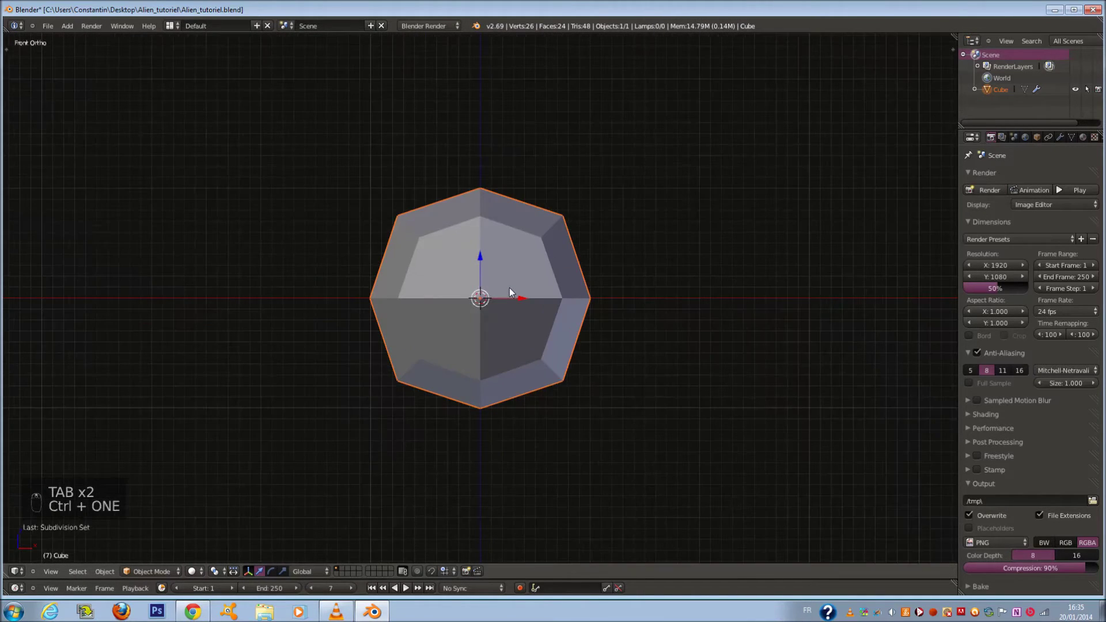
key(Tab)
key(Tab)
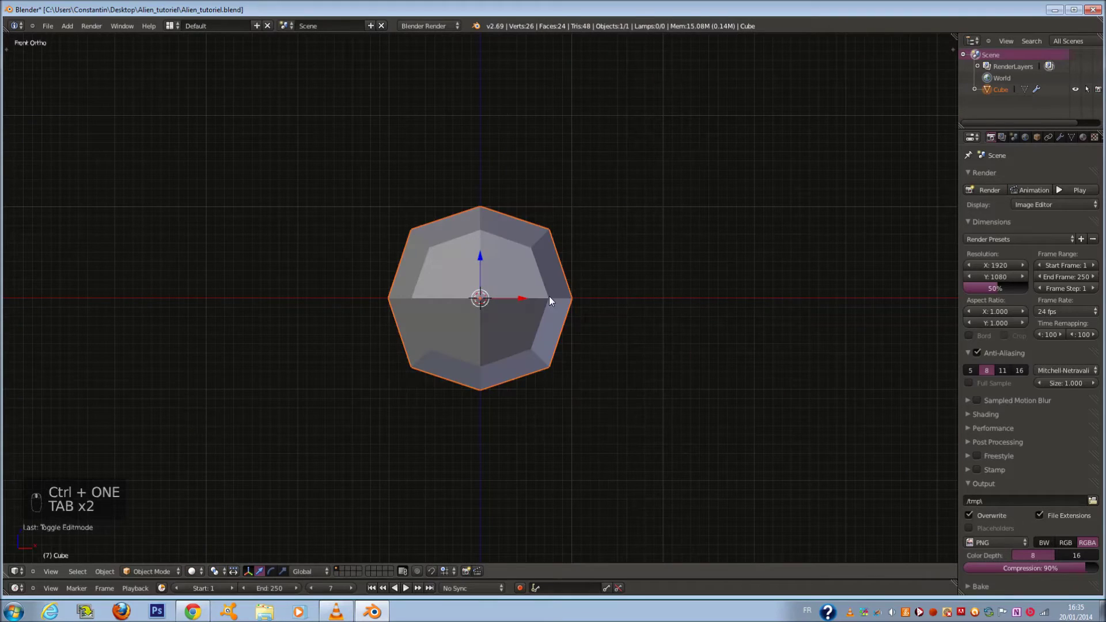
click(1060, 138)
click(996, 215)
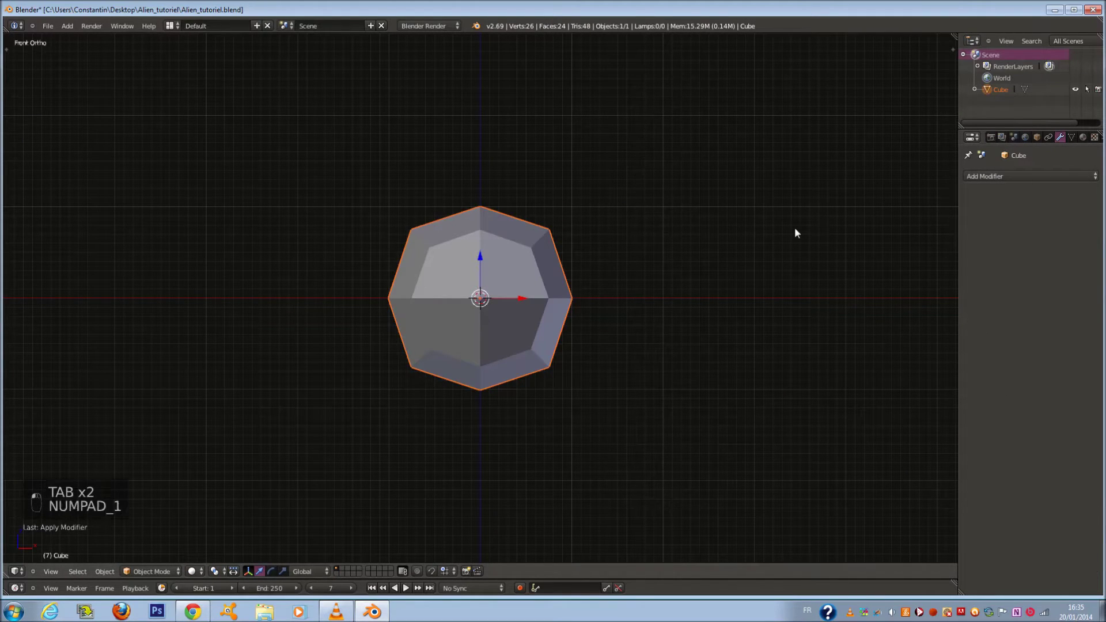
key(KP_1)
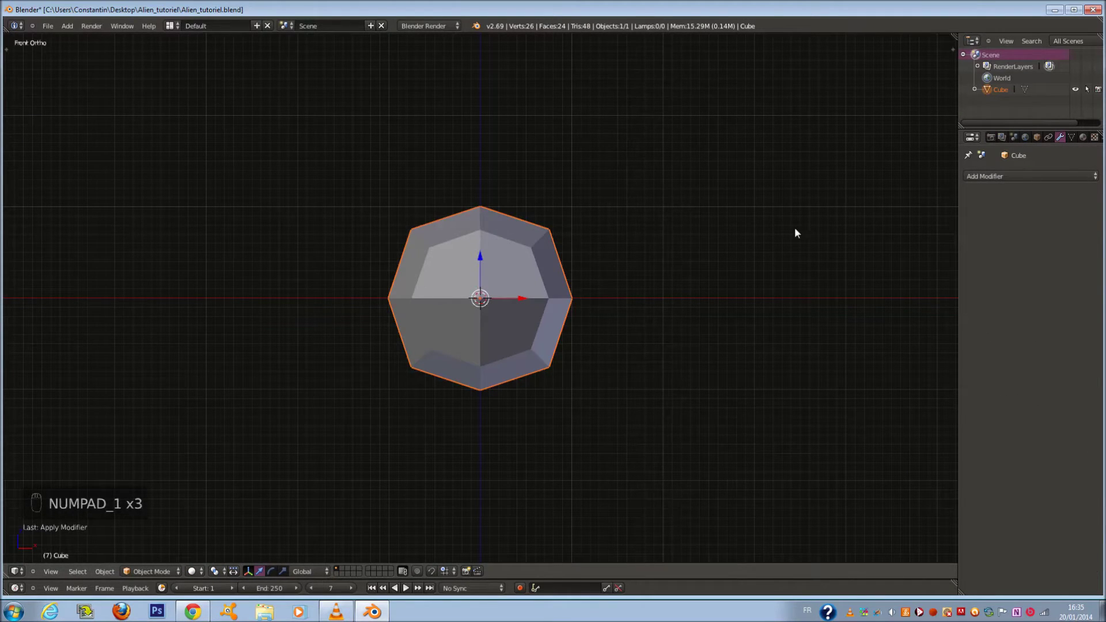
Step: Select the whole mesh in side view and scale it along Y to about 0.79
key(KP_3)
key(Tab)
key(z)
key(a)
key(a)
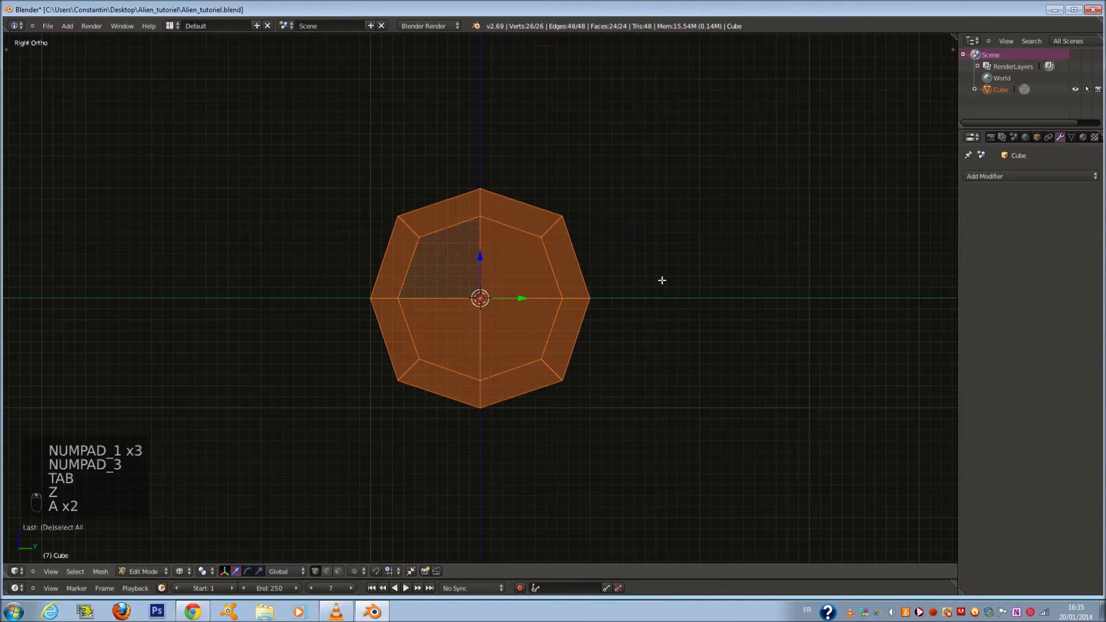
key(s)
key(s)
key(y)
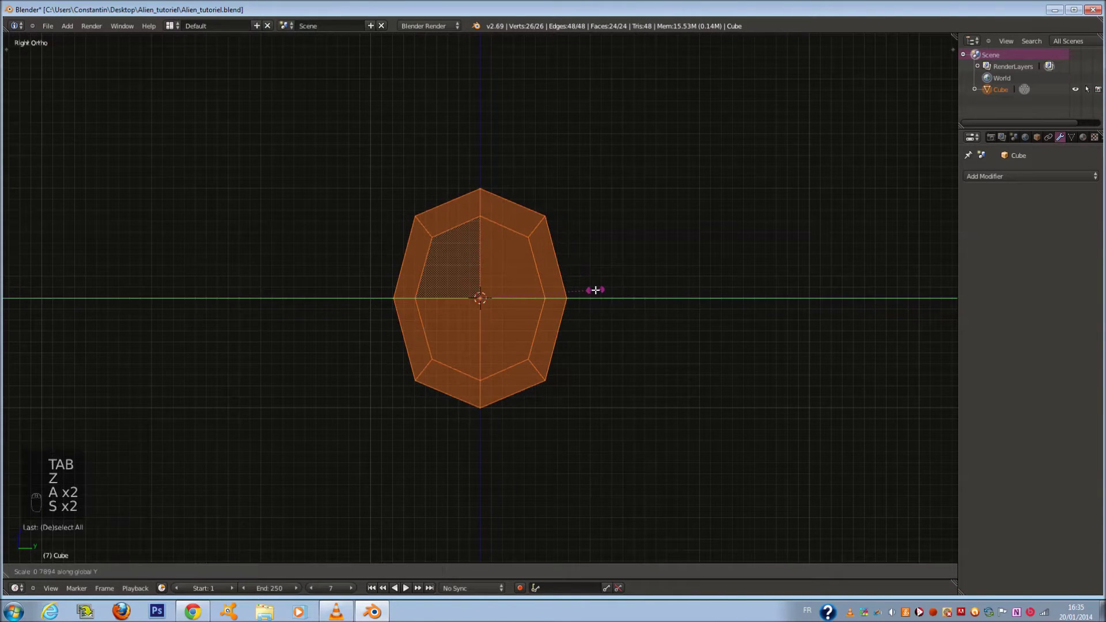
click(594, 288)
Step: In front view, move the lower-left corner vertices outward and down to stretch the front of the head
key(KP_1)
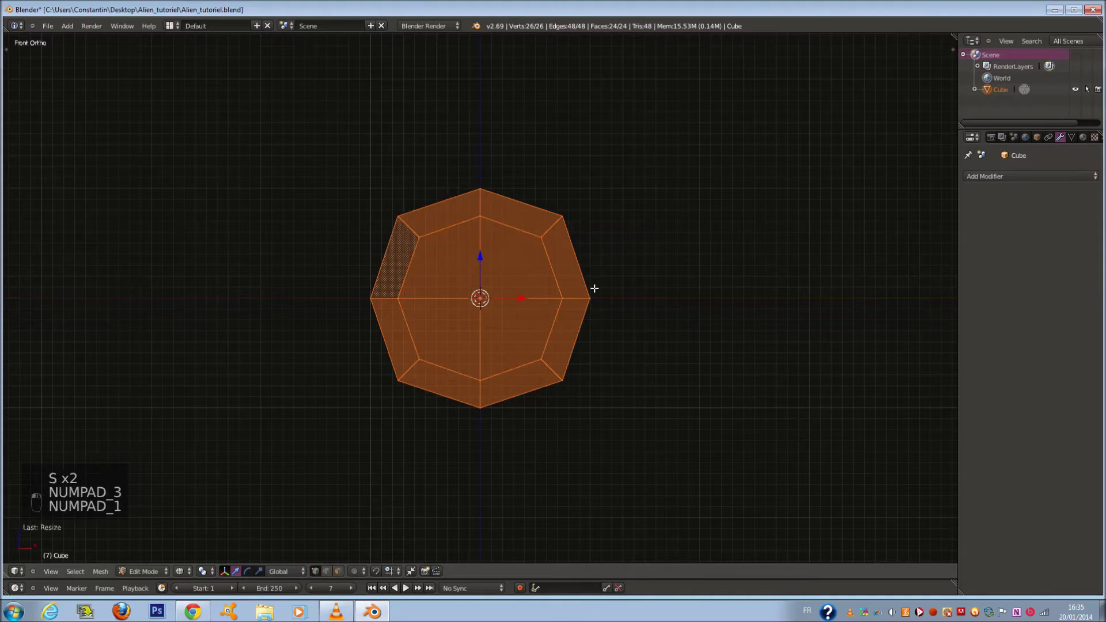
key(a)
key(space)
key(c)
scroll(390, 314, down, 3)
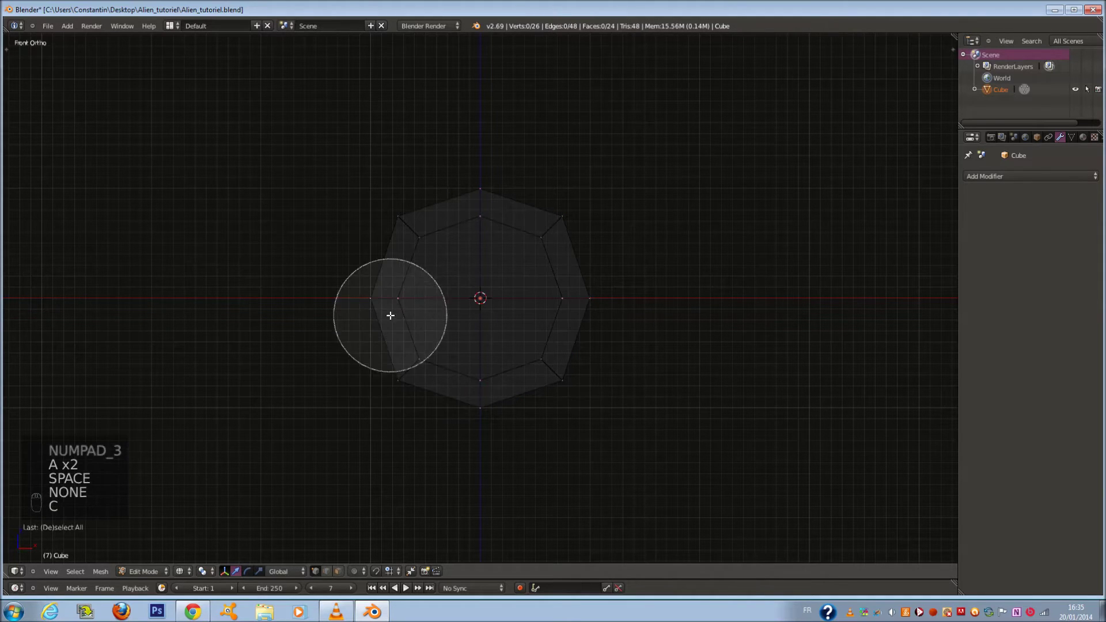
drag(385, 371, 391, 371)
right_click(393, 371)
key(g)
click(368, 396)
Step: Move the middle-left vertices of the head outward so they line up above the stretched corner
key(a)
key(c)
click(395, 310)
right_click(396, 308)
key(g)
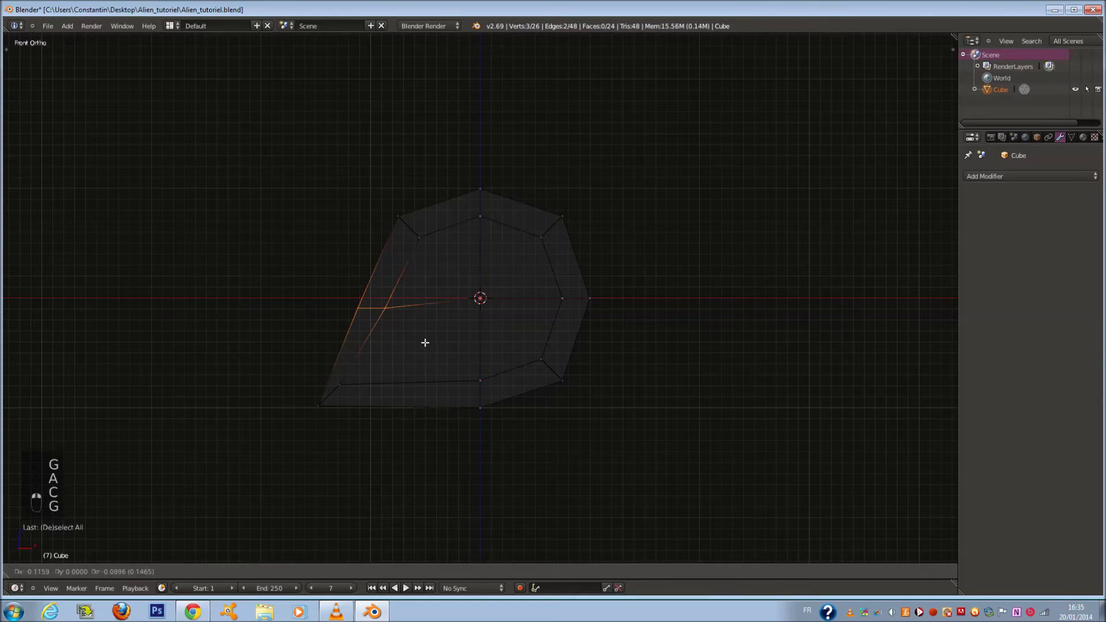
click(390, 341)
scroll(484, 300, down, 2)
key(z)
key(z)
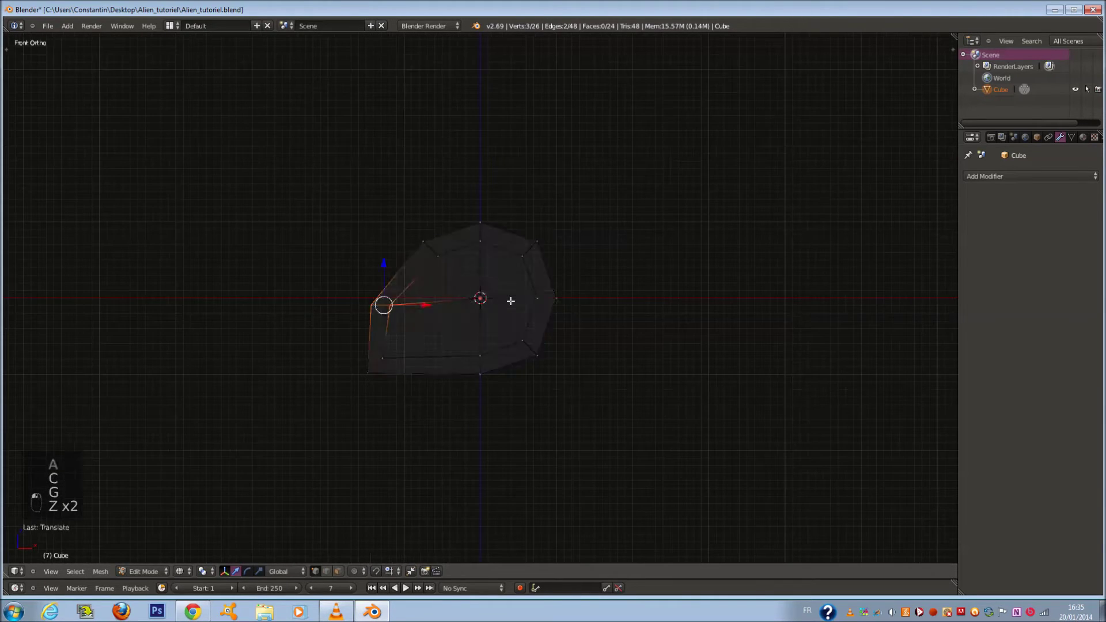
Step: Select the vertices along the top of the head and lower them by about 0.1
scroll(518, 288, up, 2)
key(a)
key(a)
key(a)
key(a)
key(a)
key(c)
drag(432, 205, 535, 223)
right_click(535, 223)
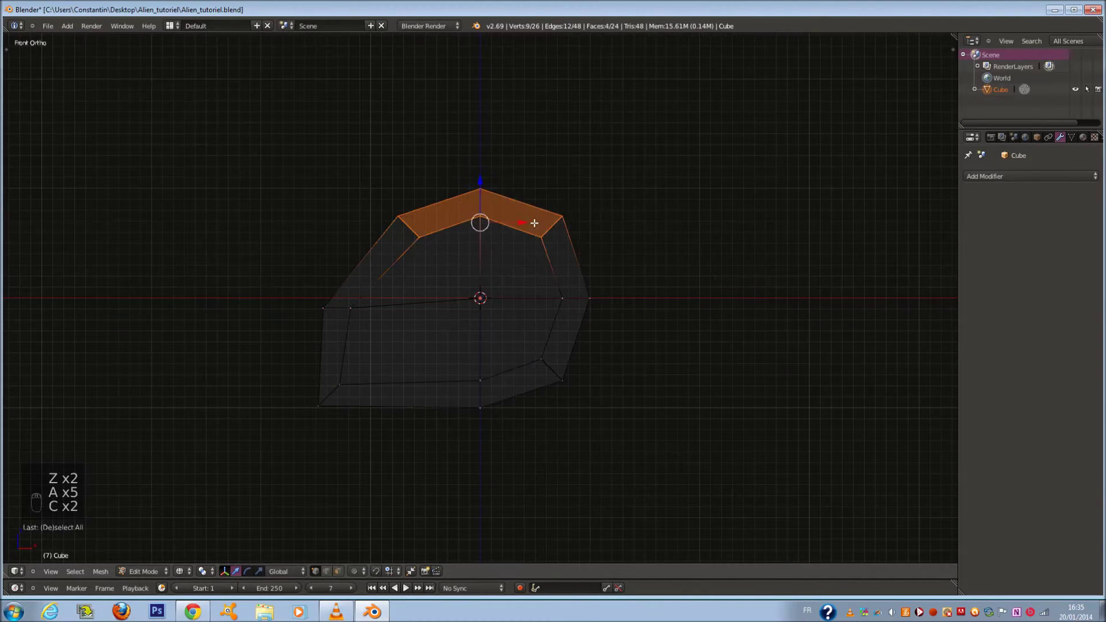
key(g)
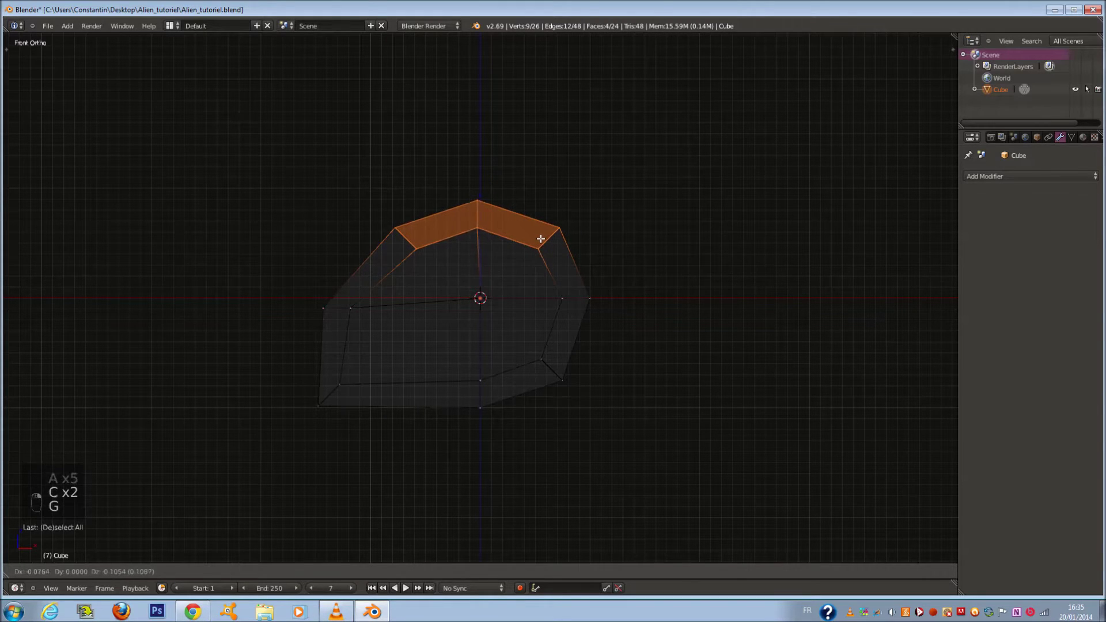
click(541, 239)
Step: Select the faces at the back of the head and extrude them outward to begin the neck
scroll(541, 241, down, 2)
shift+middle_drag(540, 242, 545, 192)
key(a)
key(a)
key(a)
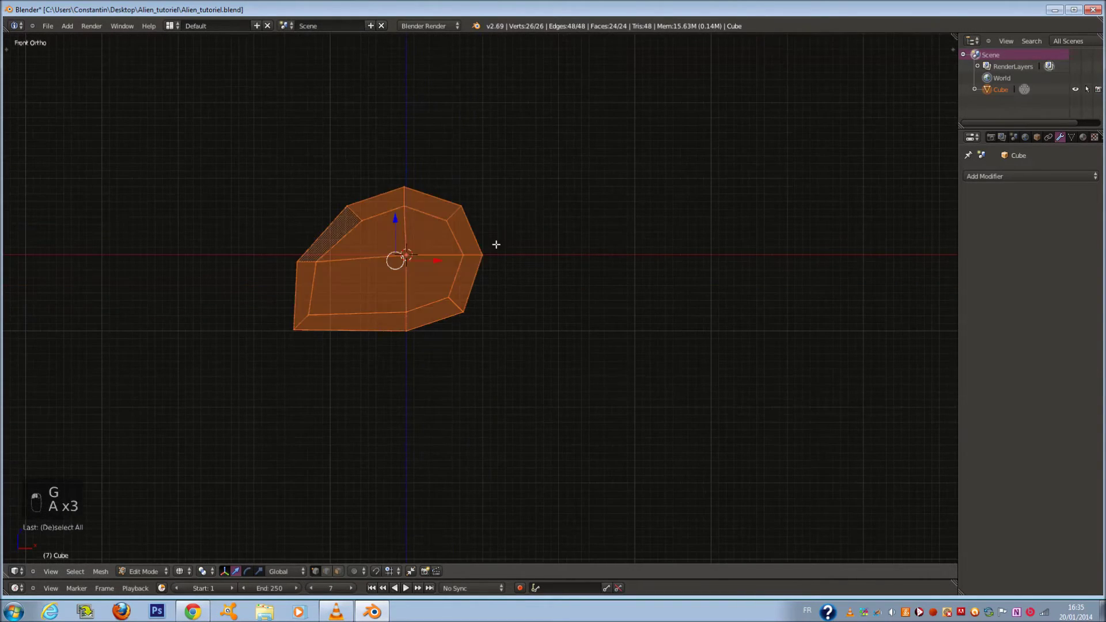
key(a)
key(a)
scroll(486, 271, up, 1)
key(c)
mouse_move(476, 261)
mouse_down()
mouse_move(469, 242)
mouse_move(471, 354)
mouse_up()
right_click(479, 299)
key(e)
click(543, 217)
Step: Rotate the extruded neck faces slightly so they tilt downward, and check them in shaded view
key(r)
click(544, 227)
key(z)
mouse_move(544, 227)
middle_down()
mouse_move(674, 286)
mouse_move(538, 264)
mouse_move(400, 223)
mouse_move(489, 230)
middle_up()
key(KP_1)
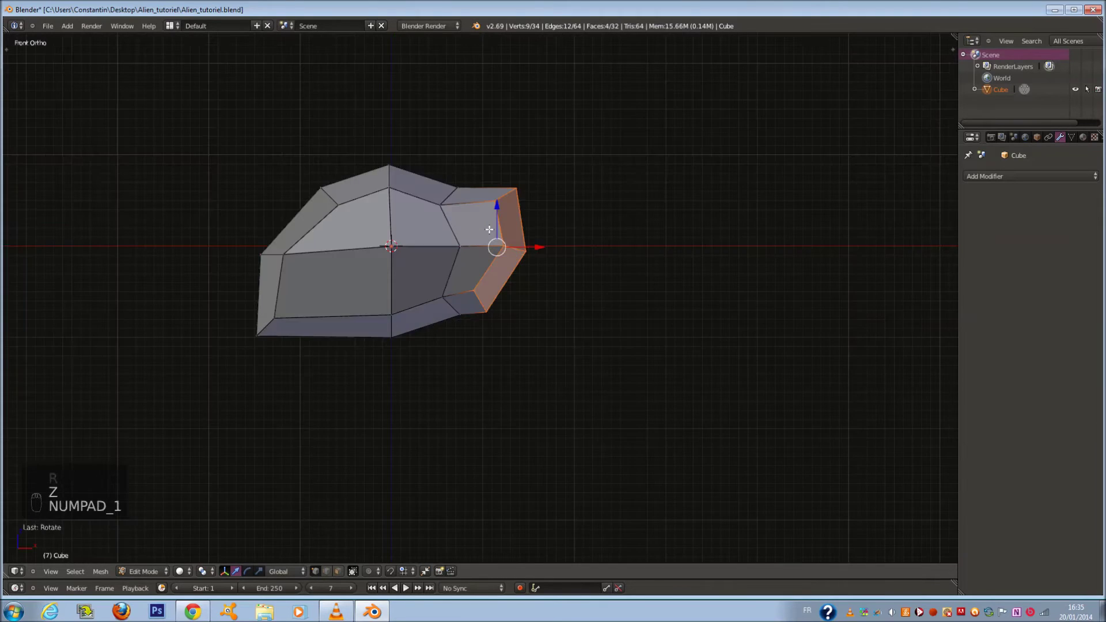
Step: Extrude the neck end again in front view, rotating it clockwise and moving it down
key(KP_3)
key(z)
key(KP_5)
key(KP_1)
key(KP_5)
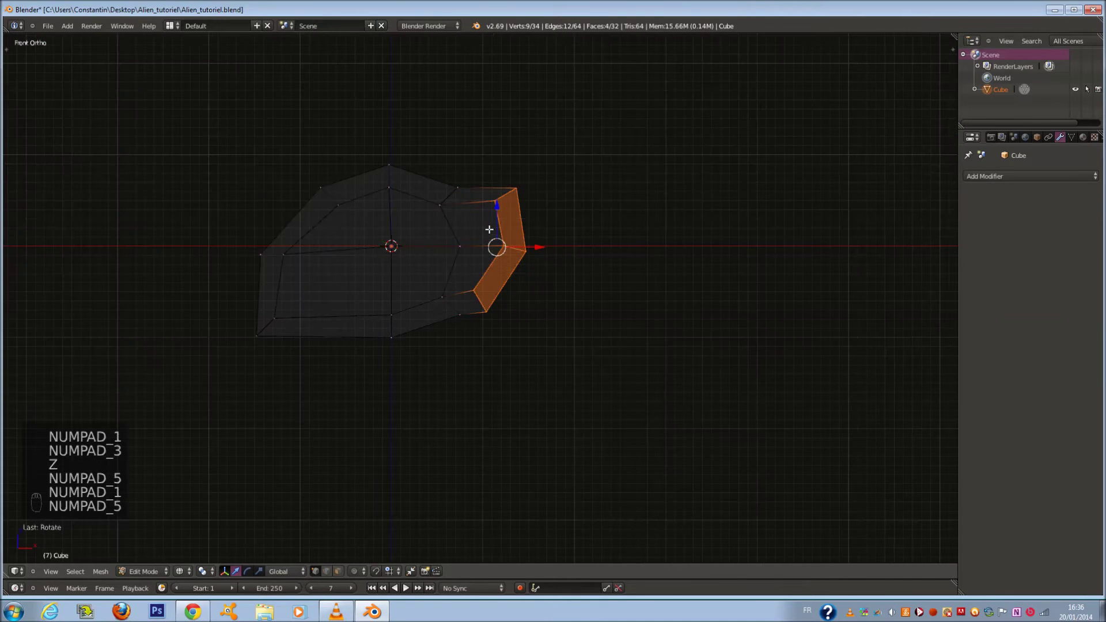
key(e)
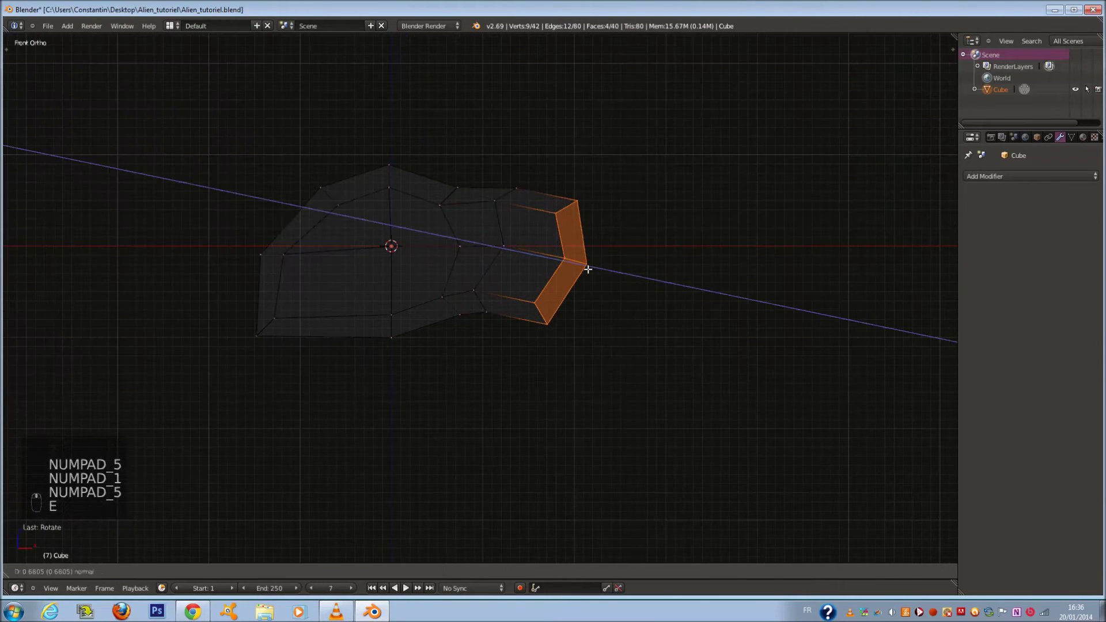
click(599, 258)
key(r)
click(608, 262)
key(g)
click(598, 299)
Step: Extrude another neck section and move and rotate its end faces so the neck bends downward
key(e)
click(629, 362)
key(g)
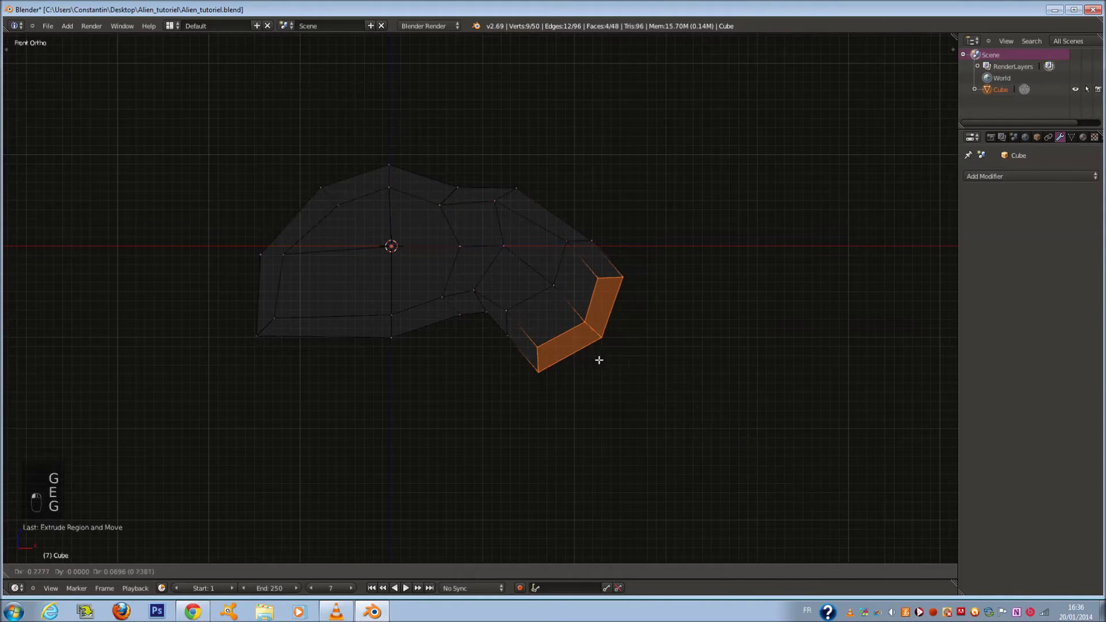
click(593, 360)
key(r)
click(617, 344)
key(g)
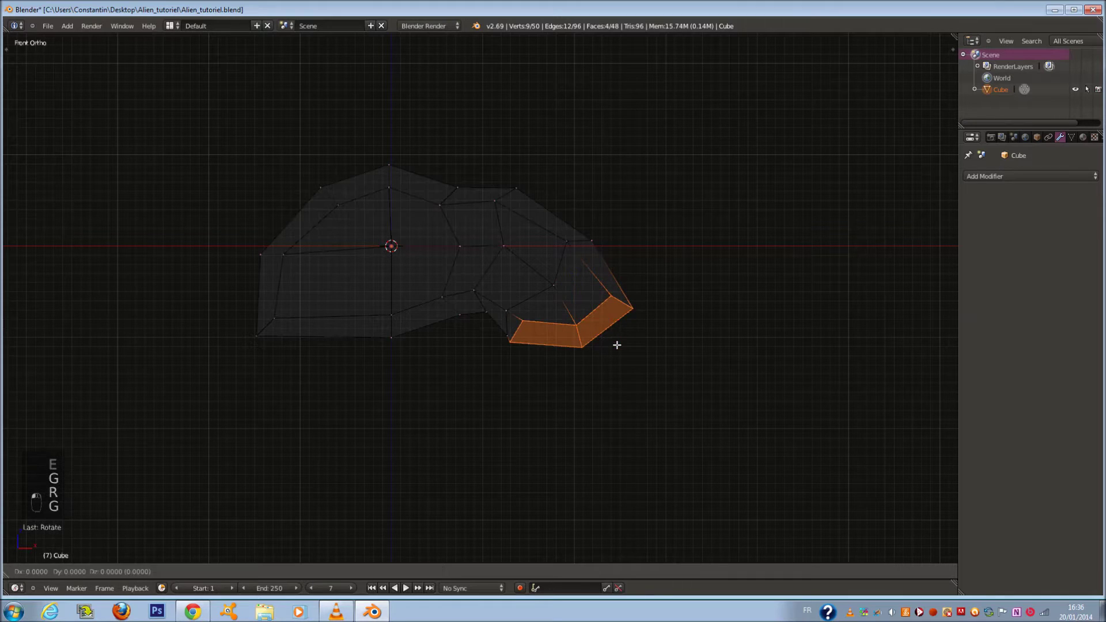
click(609, 365)
Step: Enlarge the lower neck end faces and nudge them slightly into place
scroll(622, 356, up, 1)
key(s)
click(622, 358)
key(g)
click(617, 362)
Step: Extrude the neck end about 0.68 downward, then enlarge, raise and rotate it to form the shoulders
shift+middle_drag(613, 419, 612, 333)
key(e)
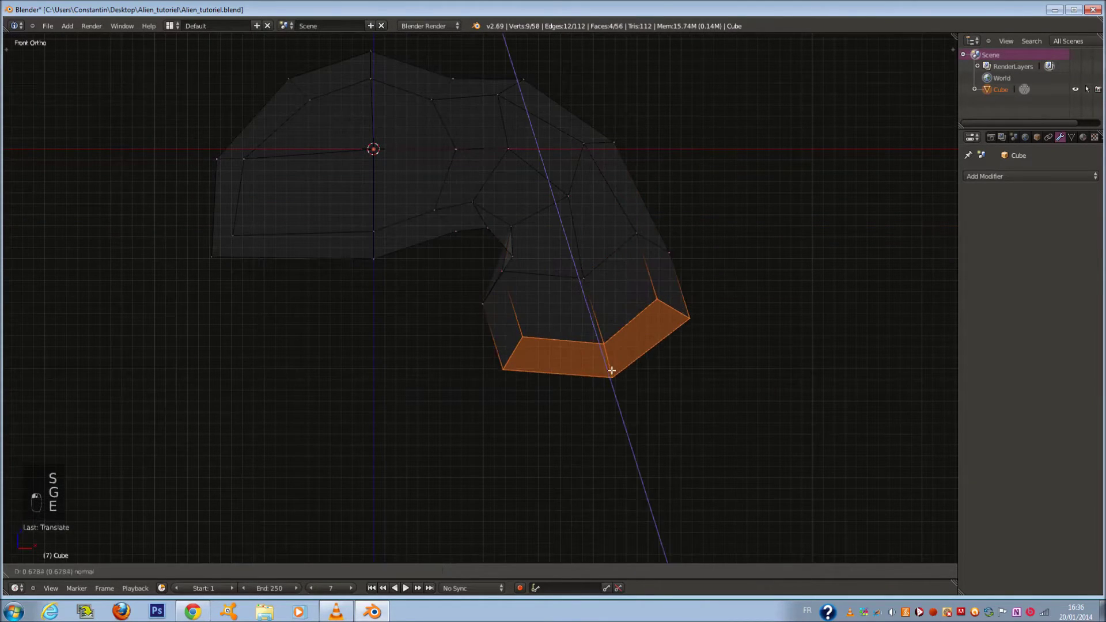
click(610, 370)
key(s)
click(640, 386)
key(g)
click(637, 351)
key(r)
click(626, 334)
key(z)
middle_drag(627, 334, 504, 331)
key(KP_1)
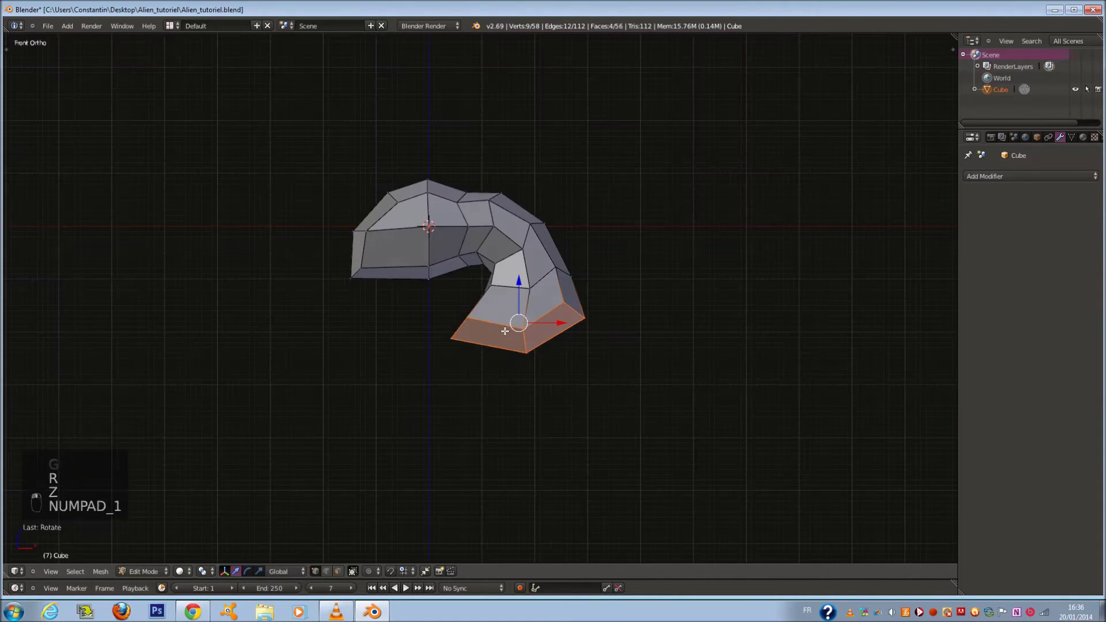
Step: In left side view, extrude the shoulder end about 1 unit downward and scale it down to form the torso
key(KP_3)
key(KP_1)
key(ctrl+KP_1)
key(ctrl+KP_3)
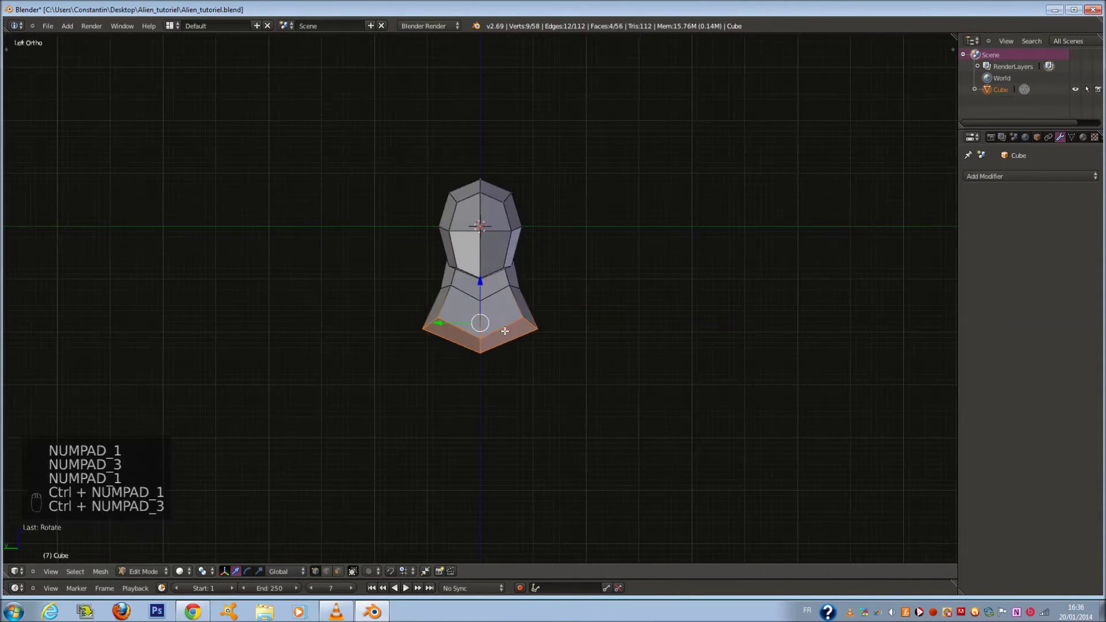
key(z)
scroll(528, 262, up, 3)
shift+scroll(529, 263, down, 4)
key(e)
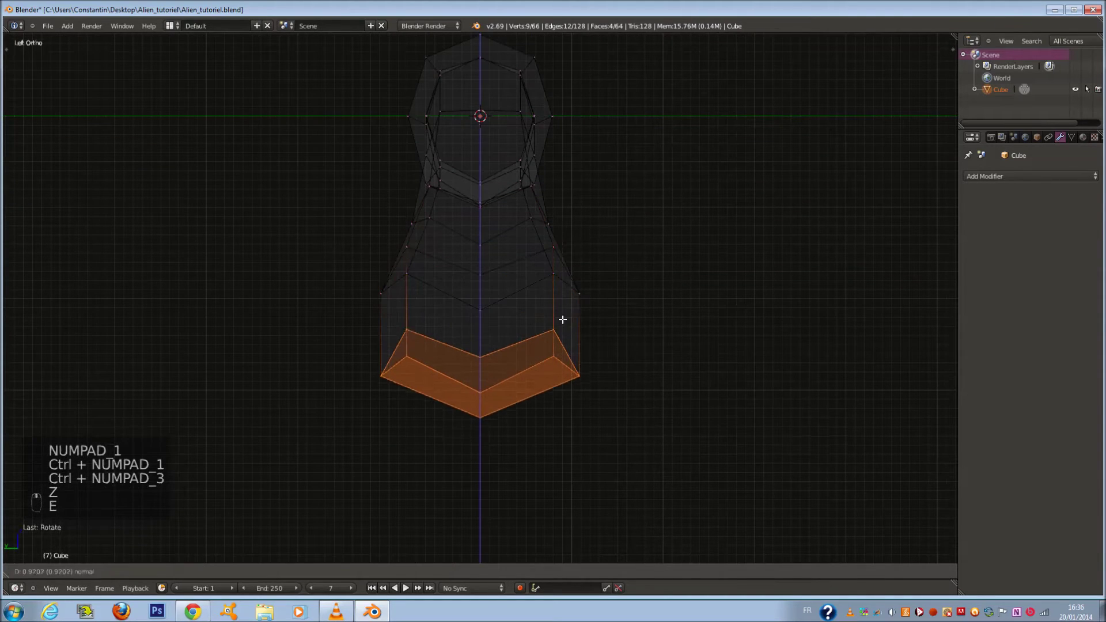
click(579, 350)
key(s)
key(s)
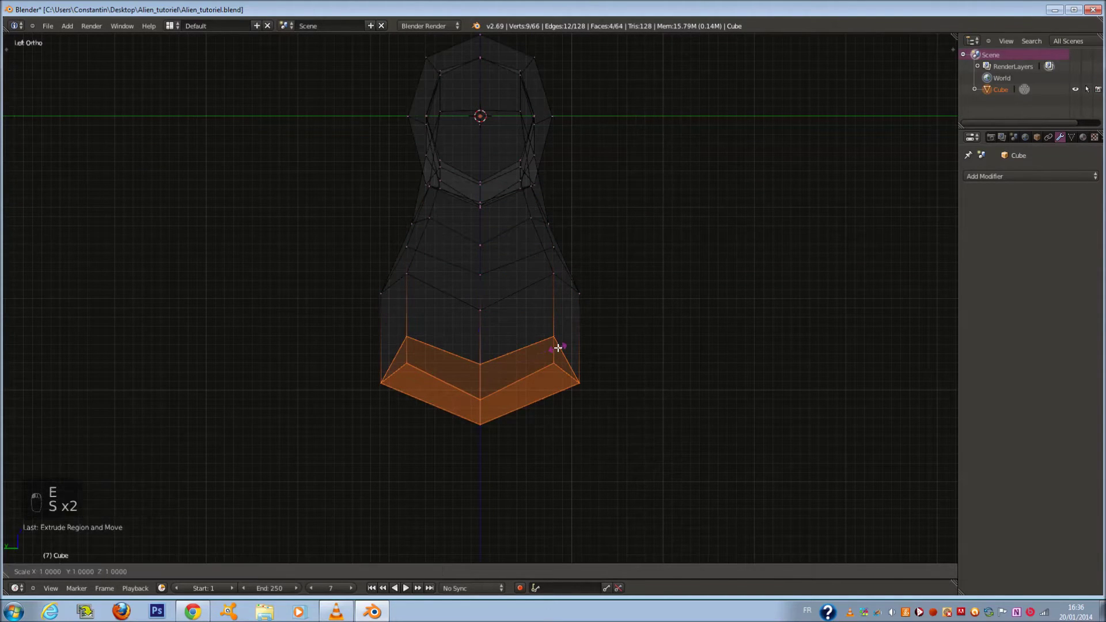
click(535, 350)
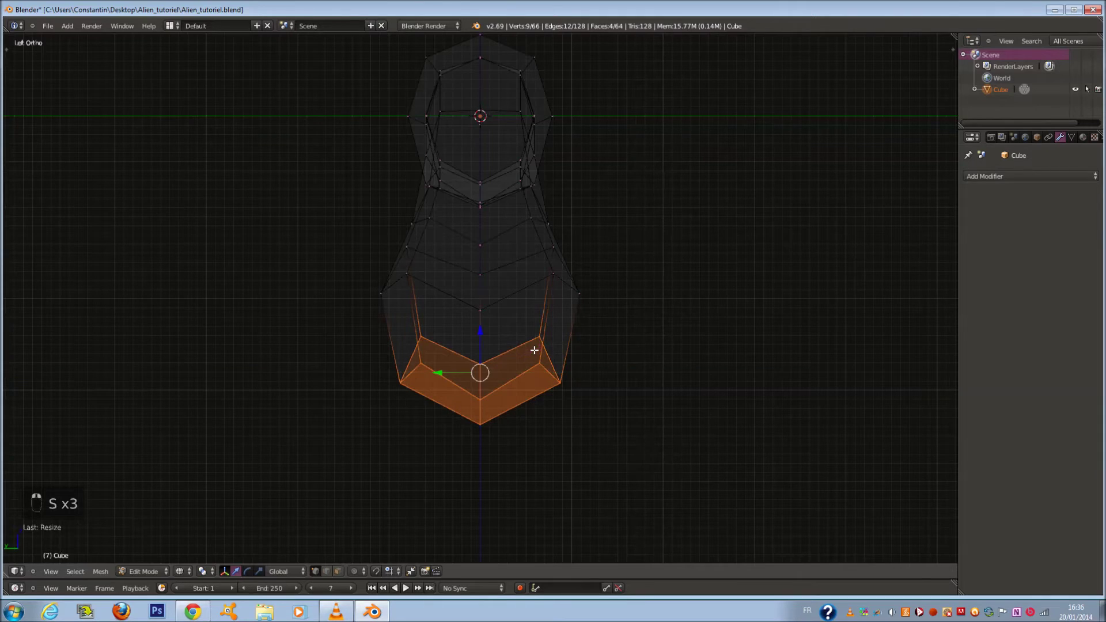
Step: In front view, extrude the torso end downward, shrink it and shift it slightly to the right
key(KP_3)
key(z)
key(KP_1)
key(z)
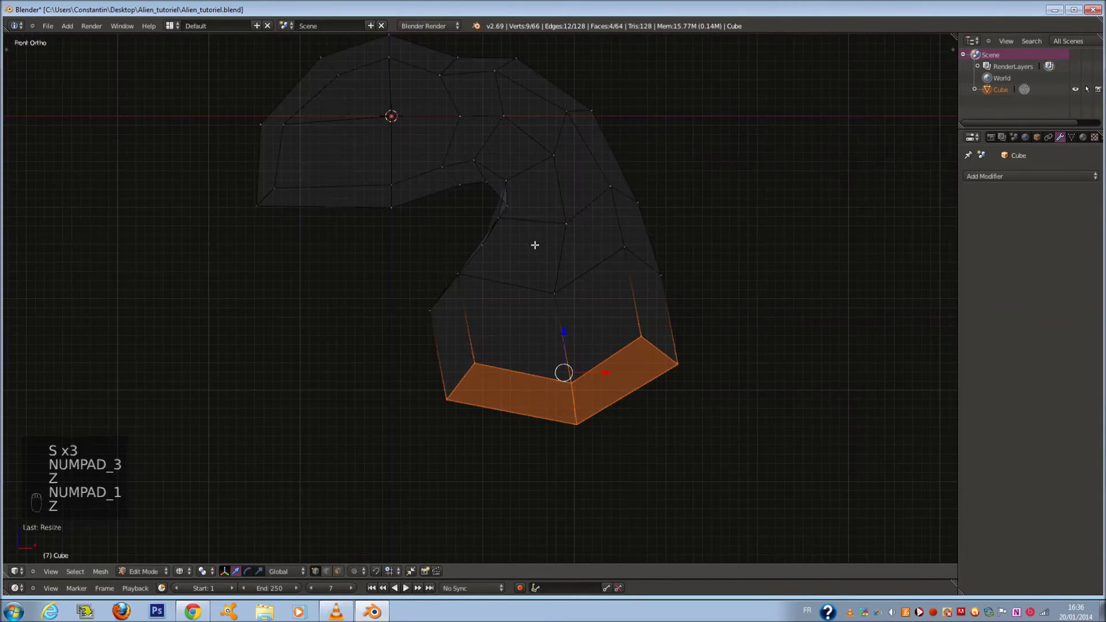
shift+scroll(547, 265, down, 4)
scroll(591, 319, down, 1)
key(e)
click(620, 364)
key(s)
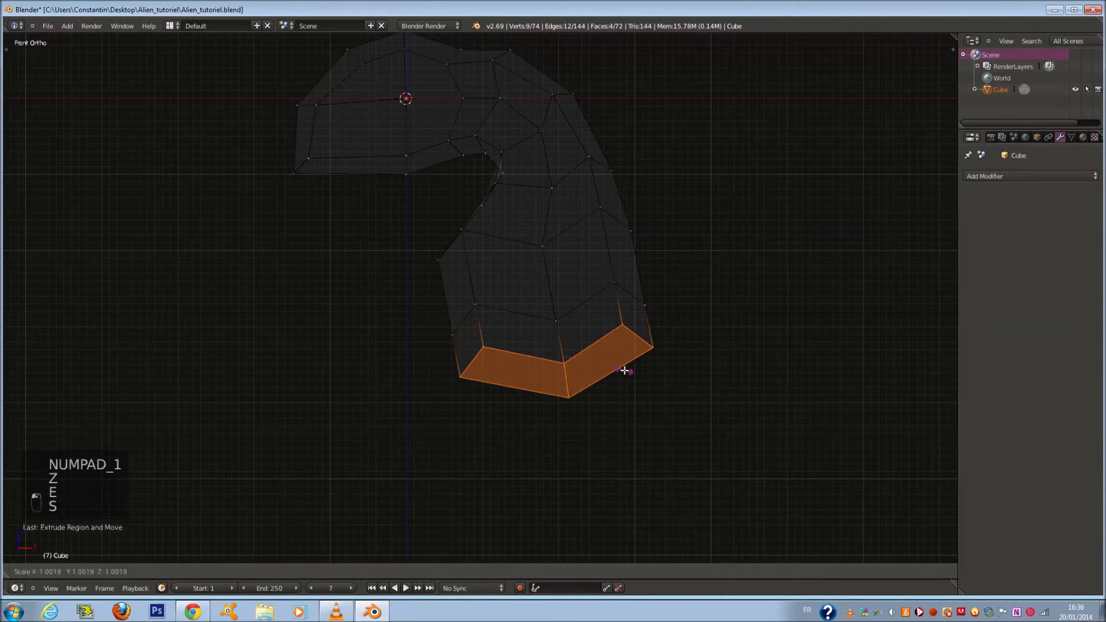
click(607, 365)
key(g)
click(614, 366)
Step: Rotate the end faces of the narrowed torso slightly and adjust their position
shift+scroll(599, 336, down, 2)
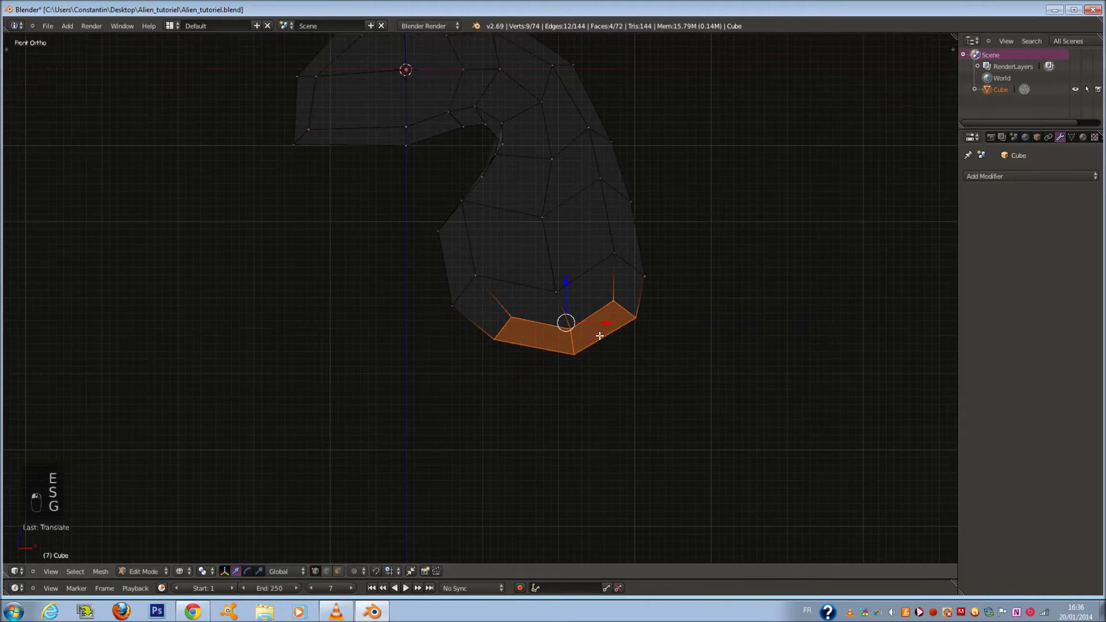
click(646, 306)
key(g)
click(637, 304)
Step: Extrude the narrowed torso end downward, then rotate it counter-clockwise and adjust its scale
key(e)
click(611, 329)
key(r)
click(672, 314)
key(s)
click(664, 319)
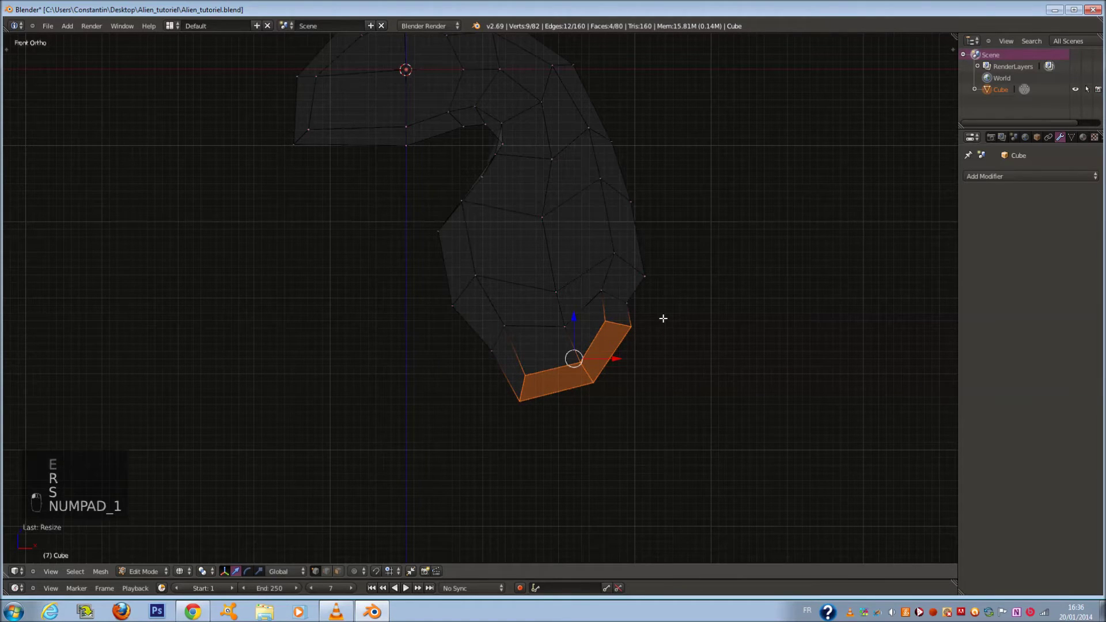
Step: Check the shape from the side, then extrude the end down and to the right, rotating and rescaling it
key(KP_3)
key(z)
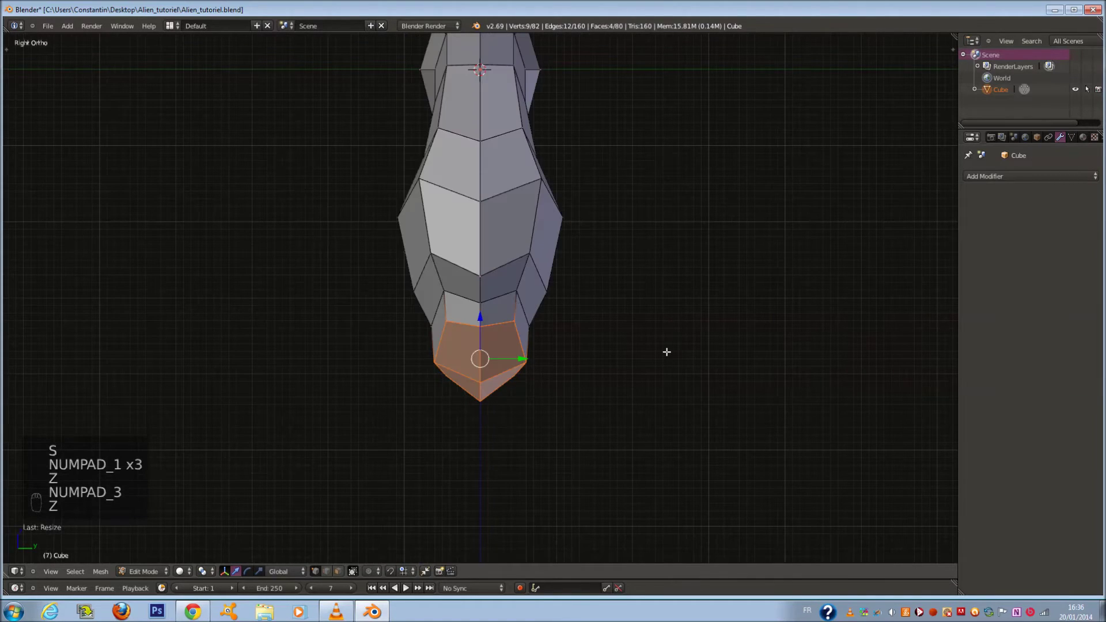
key(KP_1)
key(z)
key(e)
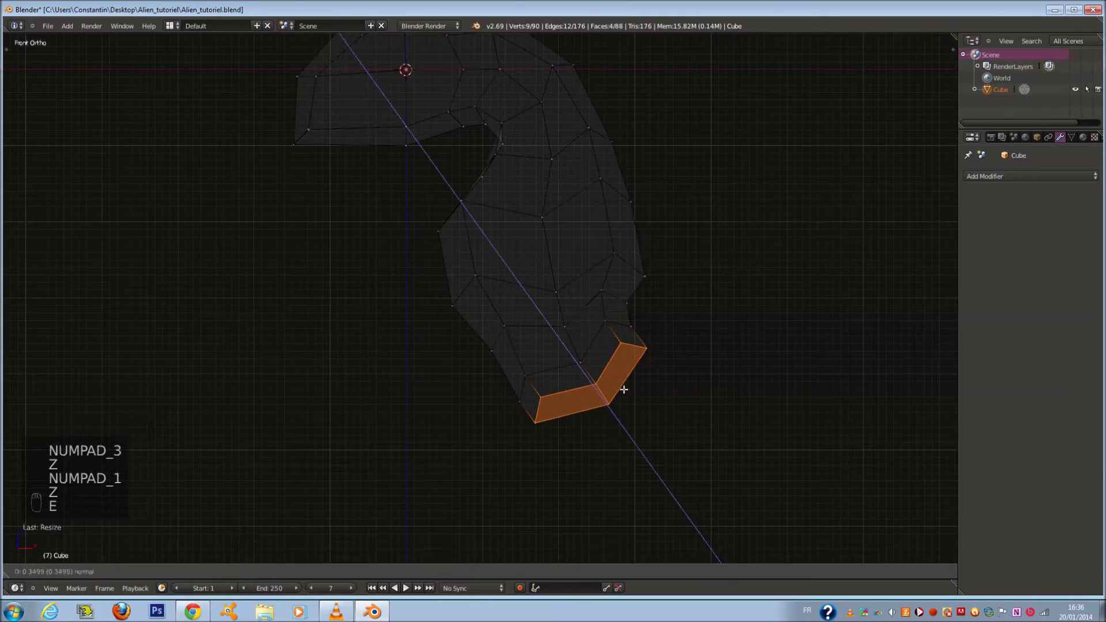
click(635, 400)
key(g)
click(647, 421)
key(r)
click(678, 362)
key(s)
click(671, 365)
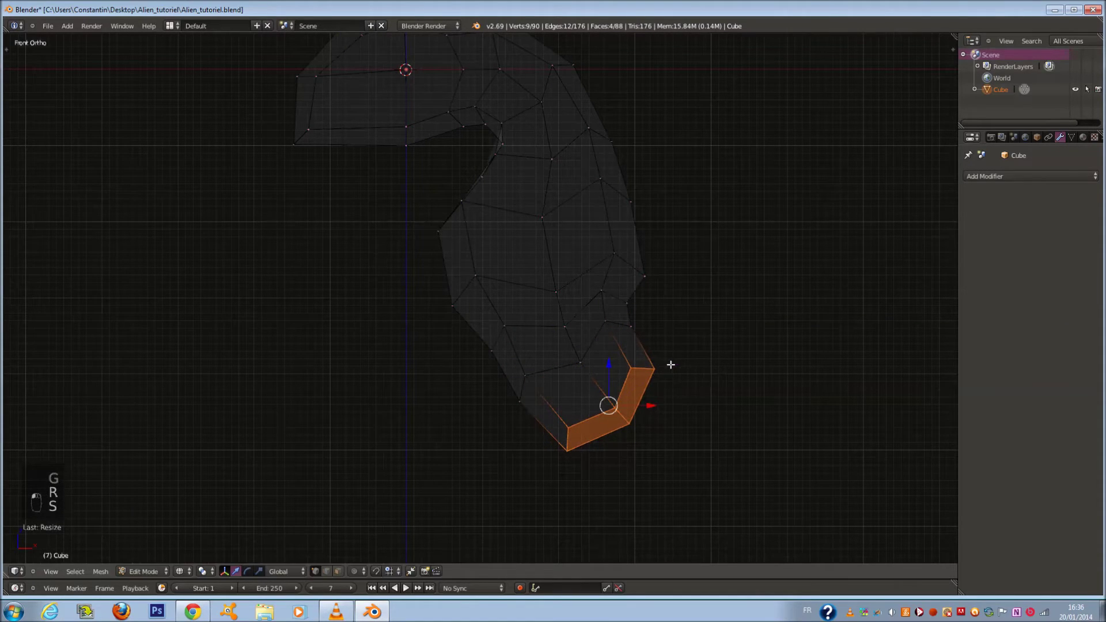
Step: Extrude the lower body end once more and move the new faces downward
key(e)
click(670, 417)
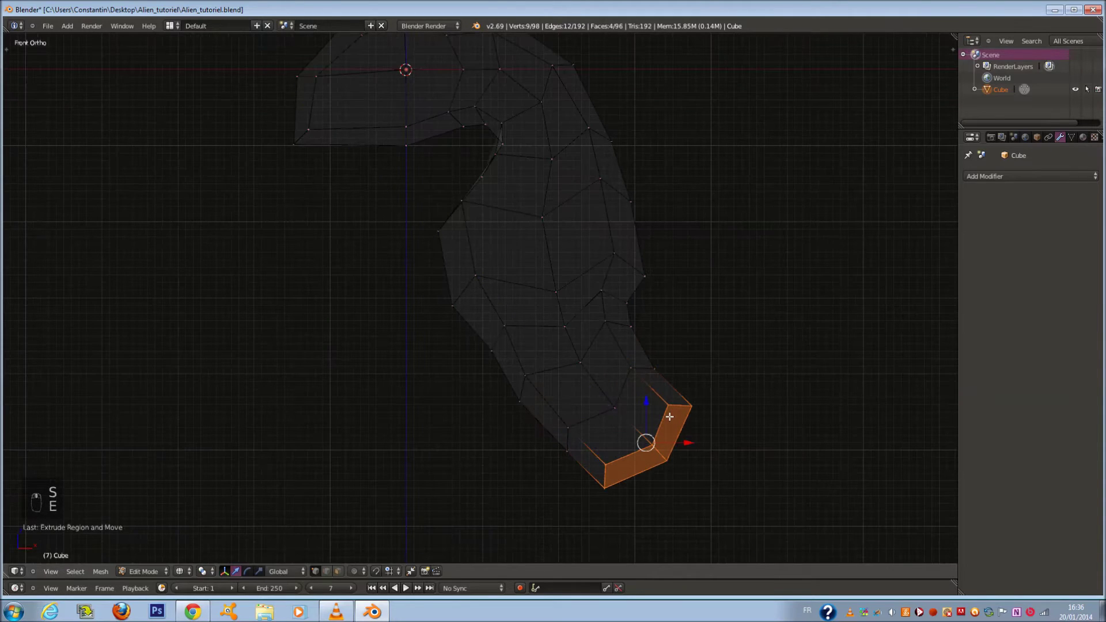
key(g)
click(667, 453)
Step: Select the vertices on the left edge just above the lower end and move them slightly outward
key(a)
key(c)
scroll(567, 435, up, 3)
click(565, 435)
right_click(568, 434)
key(g)
click(558, 444)
middle_drag(559, 445, 607, 439)
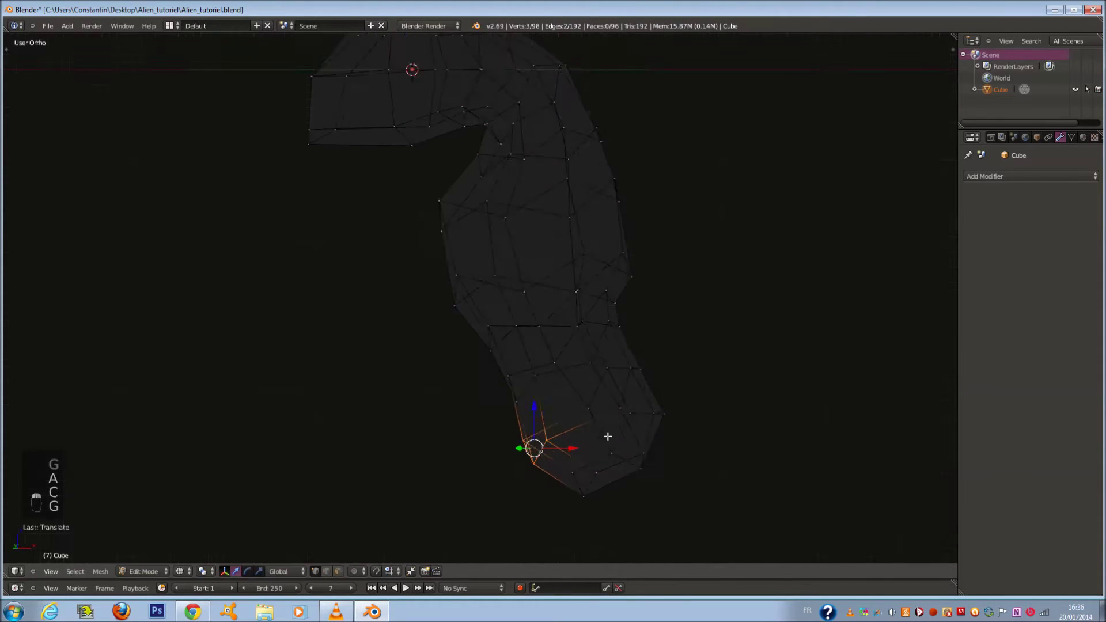
Step: Select the outer vertices on both sides just above the lower body end and scale them outward along Y
key(z)
key(a)
key(KP_1)
key(z)
key(a)
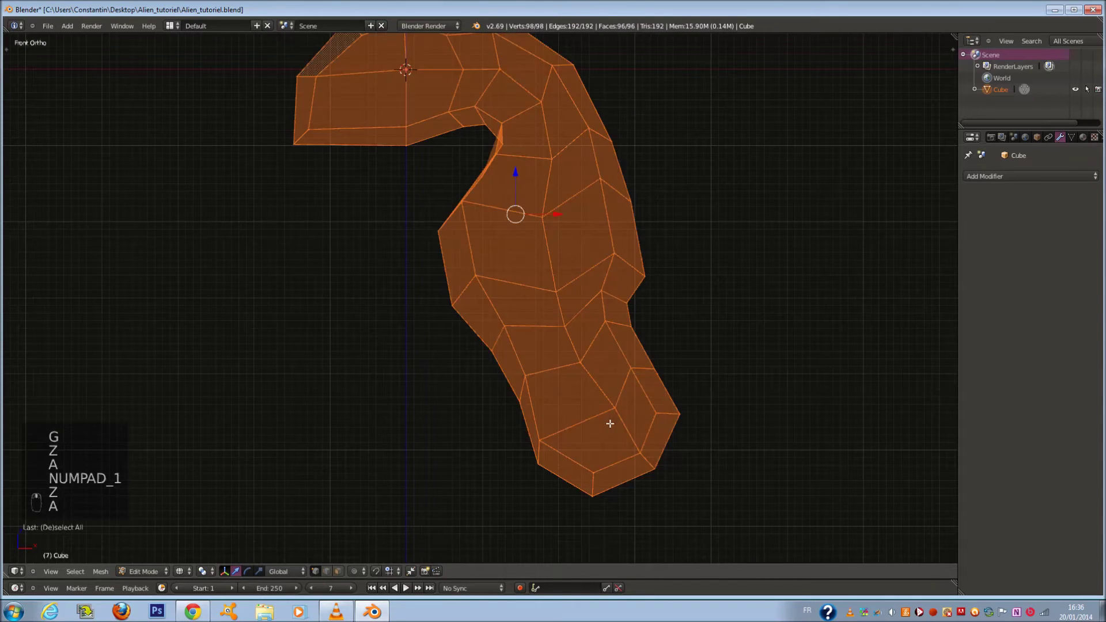
key(a)
key(a)
key(c)
key(c)
key(z)
mouse_move(609, 422)
middle_down()
mouse_move(728, 402)
mouse_move(676, 402)
middle_up()
key(s)
key(s)
key(y)
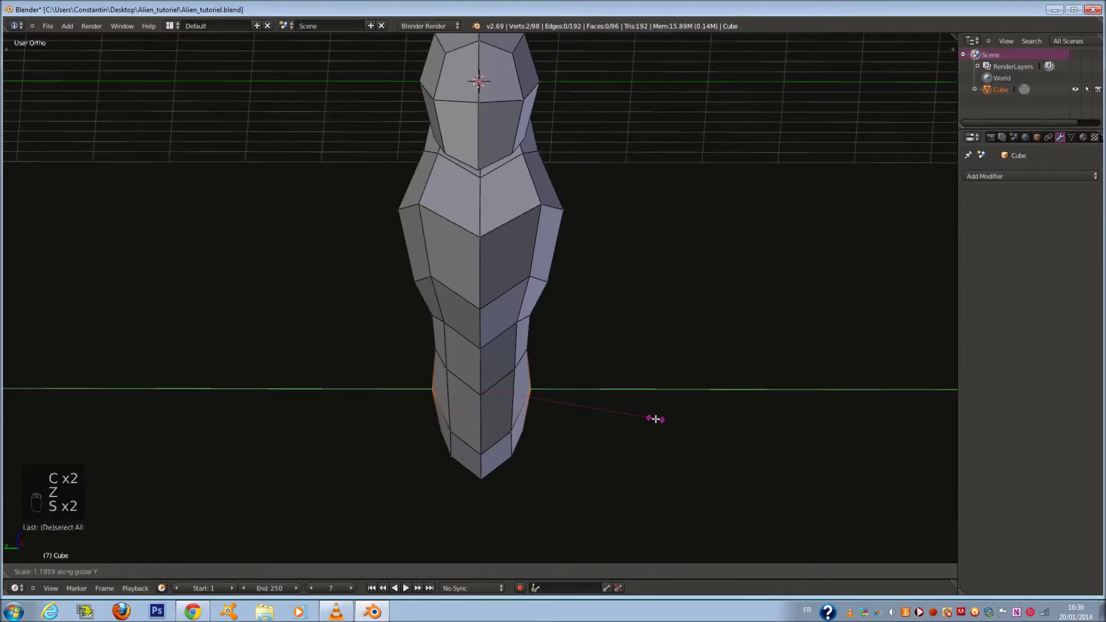
click(693, 432)
Step: Select the two right-hand faces of the lower body end in front wireframe view, enlarge them and rotate them slightly
key(KP_3)
key(KP_2)
key(KP_1)
key(KP_3)
key(KP_1)
key(z)
shift+middle_drag(702, 464, 657, 417)
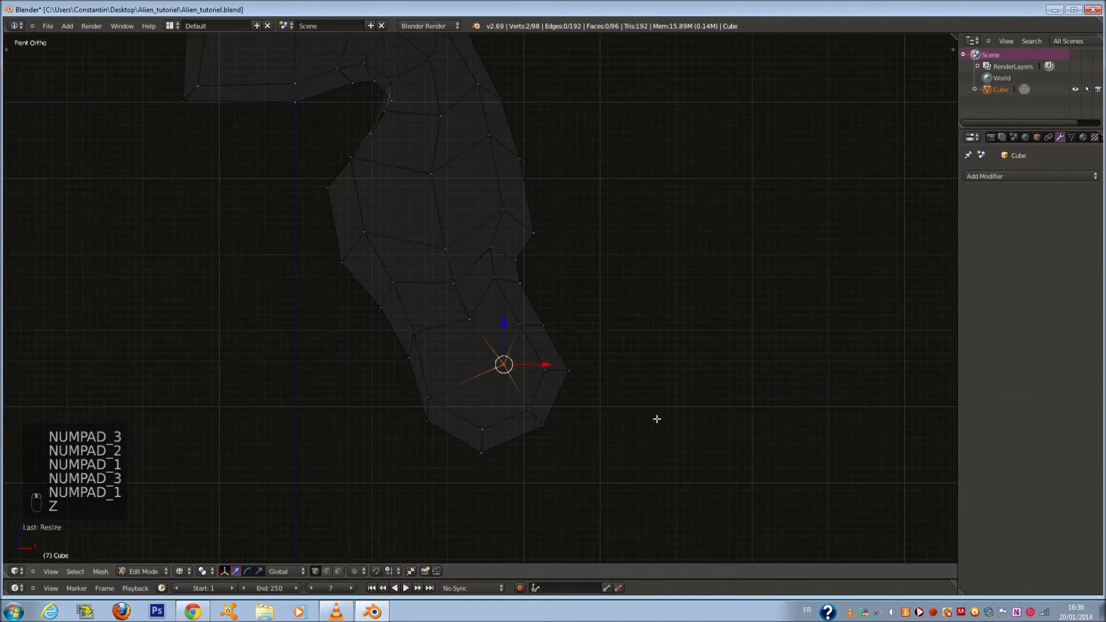
key(a)
key(c)
drag(553, 351, 539, 375)
right_click(544, 380)
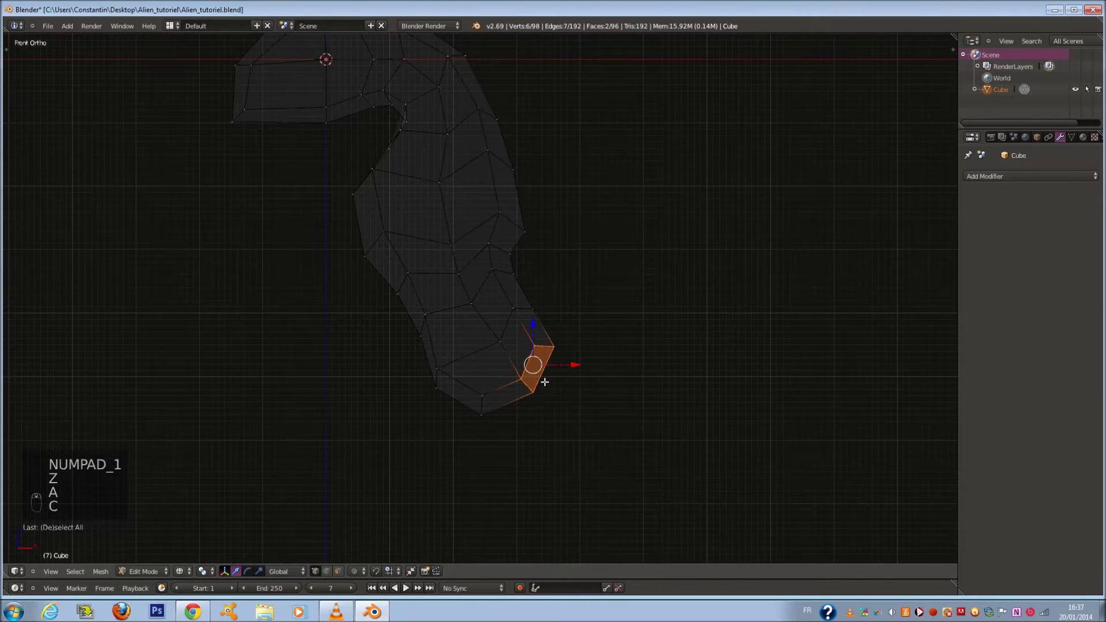
shift+scroll(558, 384, down, 2)
scroll(568, 382, up, 2)
scroll(585, 378, down, 1)
key(s)
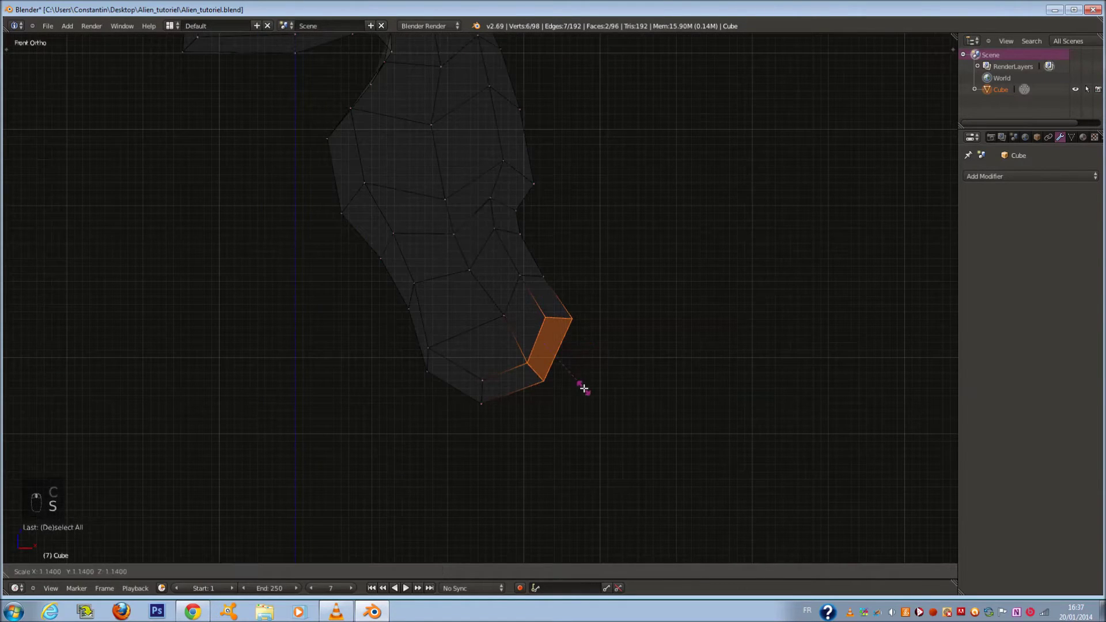
click(592, 396)
key(r)
click(615, 363)
scroll(599, 354, down, 3)
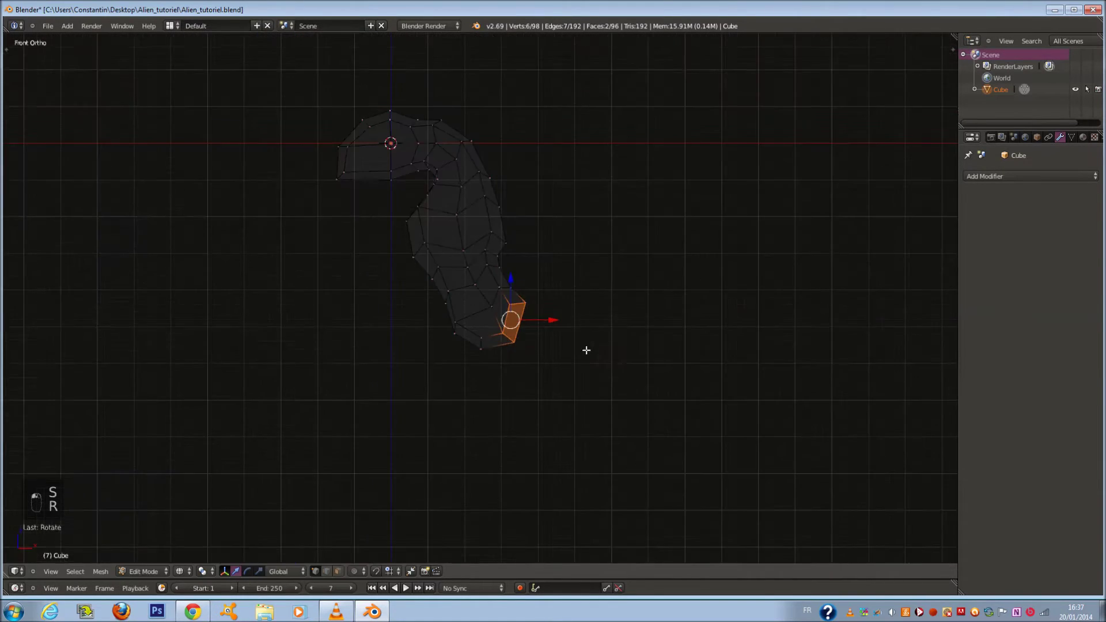
Step: Save the scene over the existing file Alien_tutoriel.blend
shift+scroll(586, 348, up, 2)
key(ctrl+s)
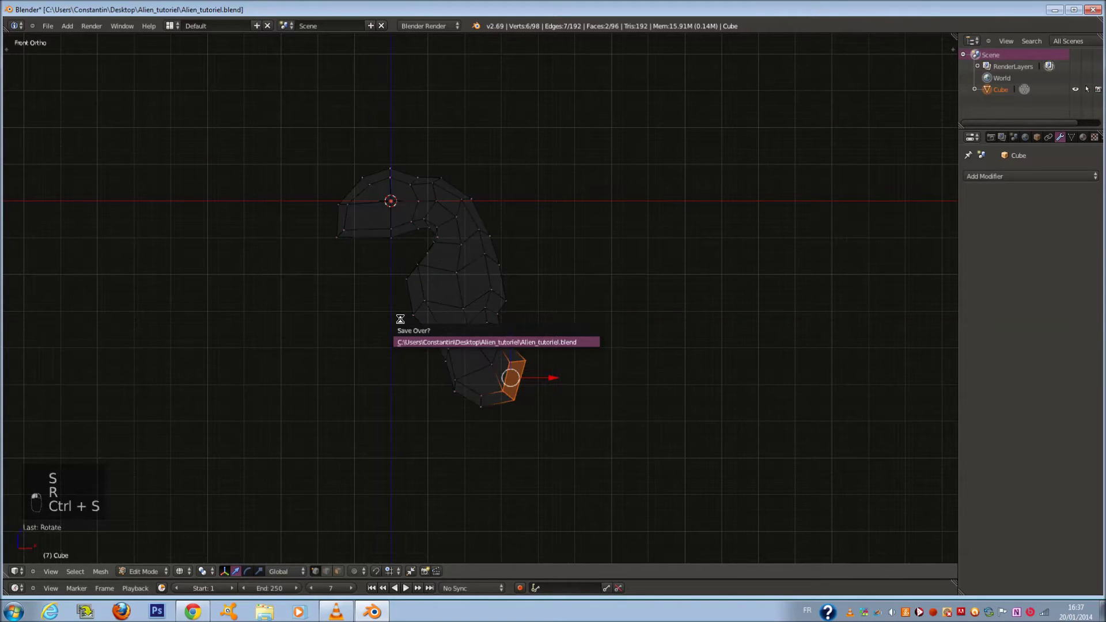
scroll(400, 319, up, 1)
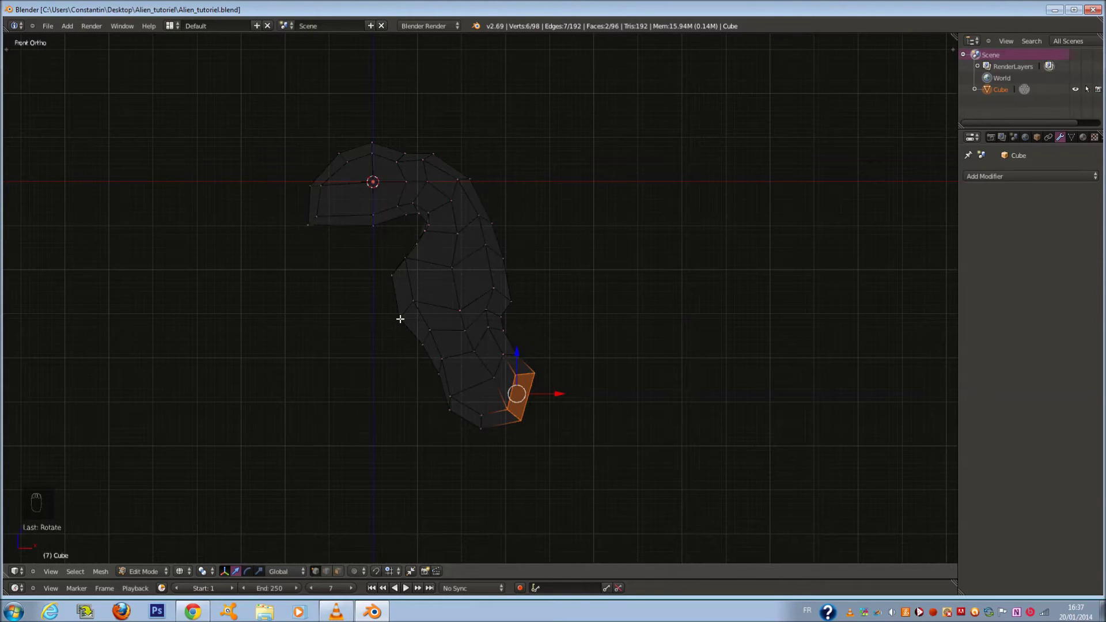
Step: Extrude the selected lower right faces outward to the right to start the tail, then adjust their position
shift+scroll(401, 319, down, 2)
scroll(412, 320, up, 1)
key(e)
click(588, 400)
key(g)
click(561, 390)
Step: Scale the extruded tail end along Y, then resize it evenly in front wireframe view
key(z)
mouse_move(561, 390)
middle_down()
mouse_move(444, 395)
mouse_move(593, 360)
middle_up()
key(s)
key(x)
key(s)
key(y)
click(522, 361)
key(KP_1)
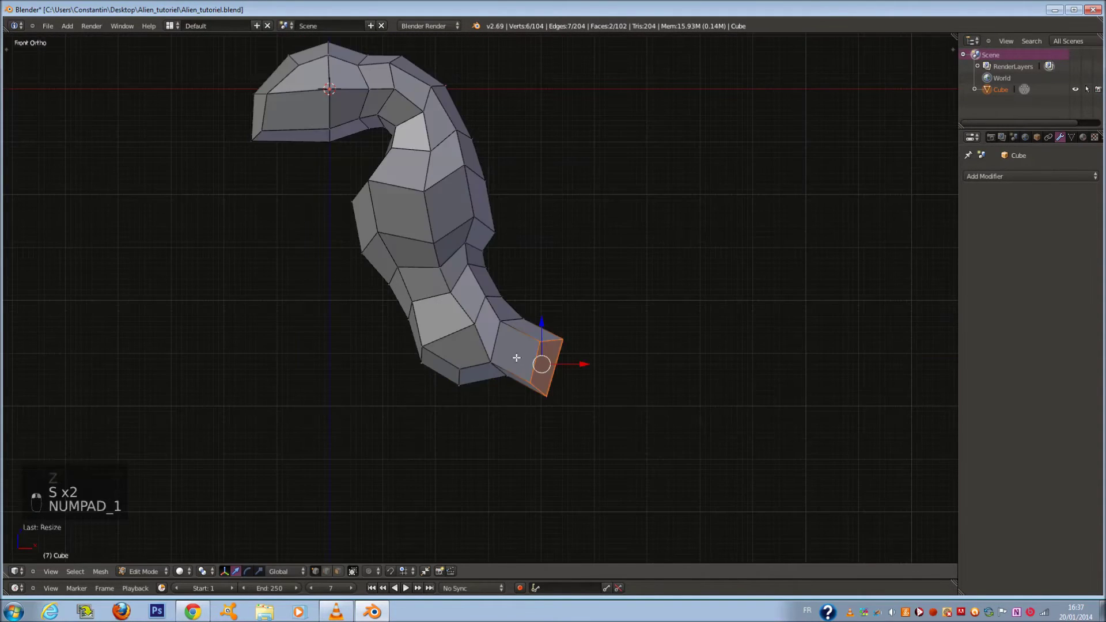
key(z)
key(s)
click(578, 393)
Step: Extrude the tail end again, rotate the new faces clockwise and move them down and to the right
shift+scroll(580, 386, down, 4)
key(e)
click(613, 331)
key(r)
click(609, 371)
key(g)
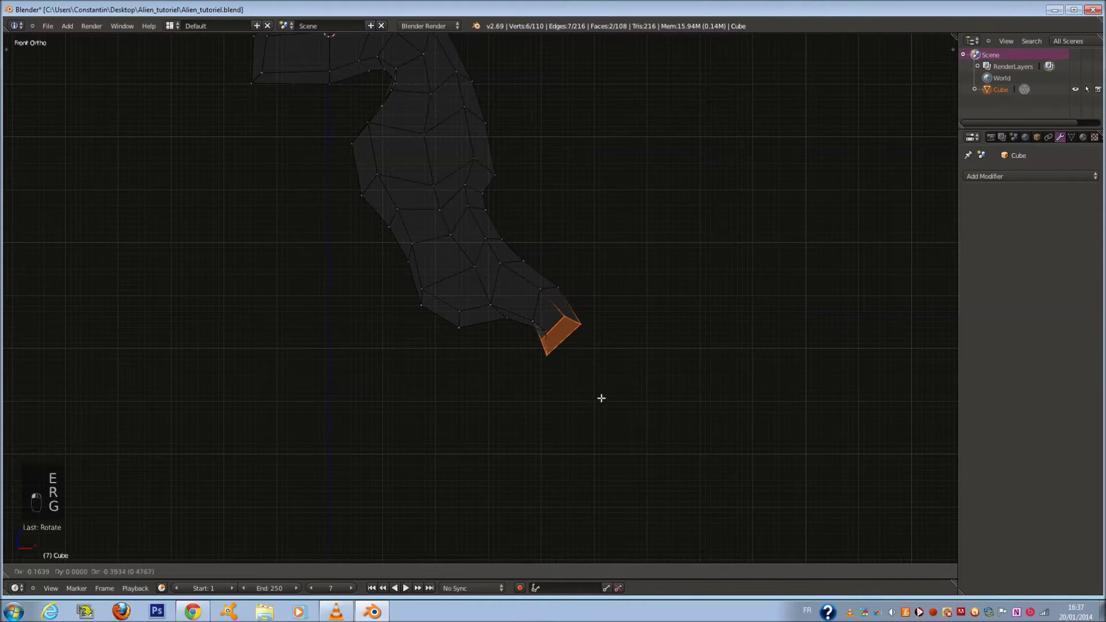
click(605, 397)
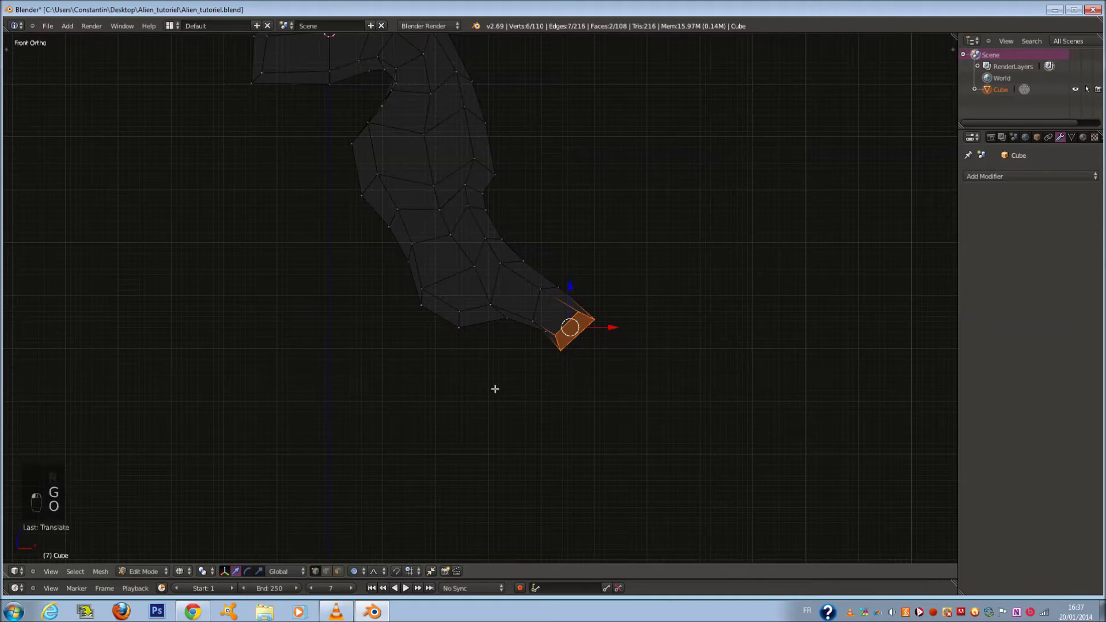
Step: Use proportional editing to move the tail end slightly and rotate it toward the horizontal
click(355, 571)
scroll(652, 369, up, 1)
key(g)
scroll(652, 369, up, 2)
key(r)
scroll(653, 375, down, 4)
click(649, 391)
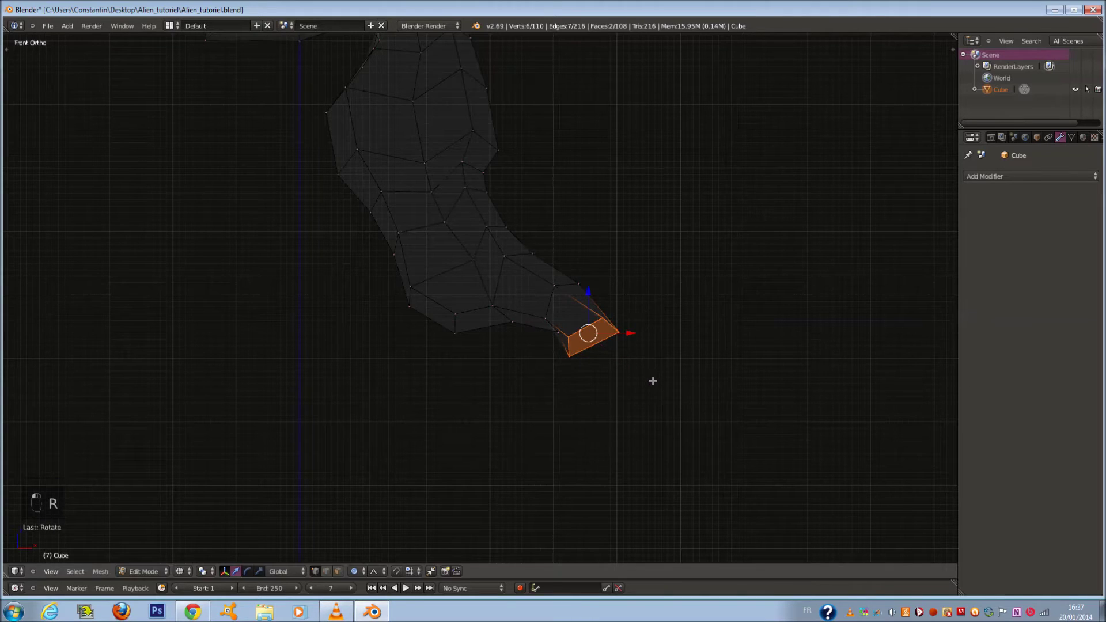
Step: Extrude the tail end downward, then reposition and rotate it so its end face lies level
key(e)
click(647, 474)
key(g)
click(663, 388)
key(r)
click(662, 432)
Step: Select the middle vertices at the tail's bend and move them slightly down and to the left
key(c)
key(g)
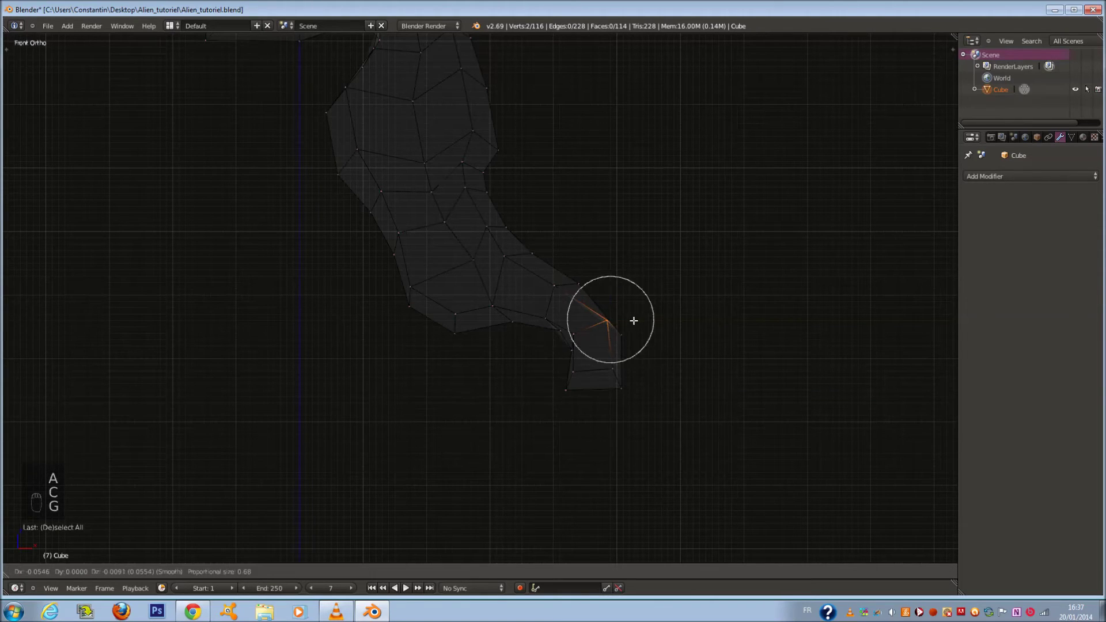
right_click(623, 329)
key(a)
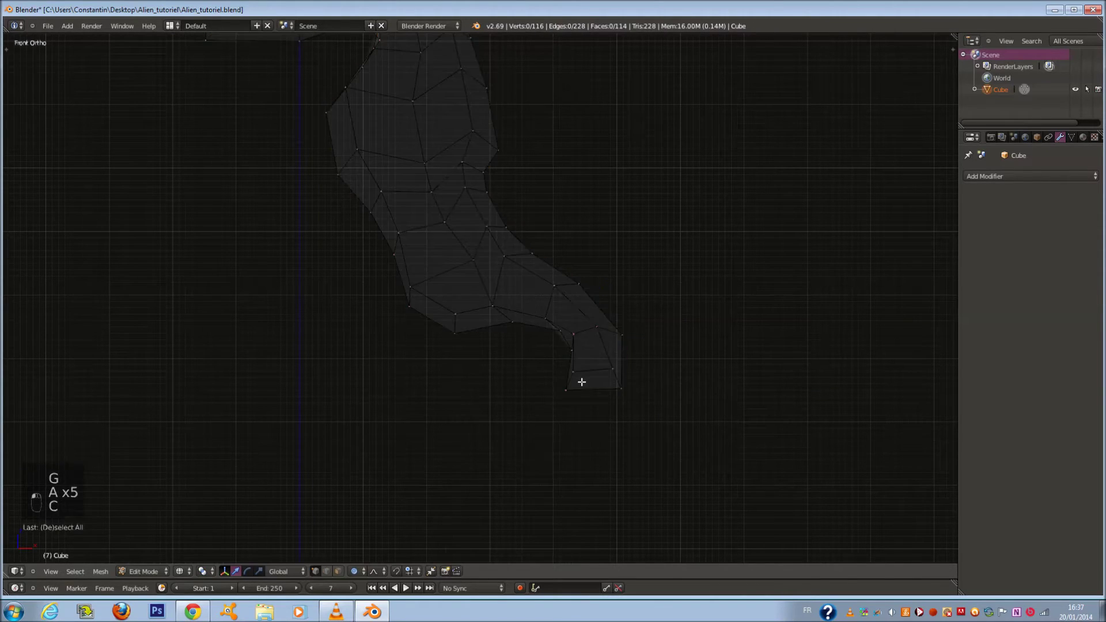
Step: Select the tail's bottom end faces, extrude them far down to the left beneath the body and rotate them to follow the new direction
drag(565, 385, 623, 388)
right_click(622, 387)
shift+scroll(623, 385, down, 3)
key(e)
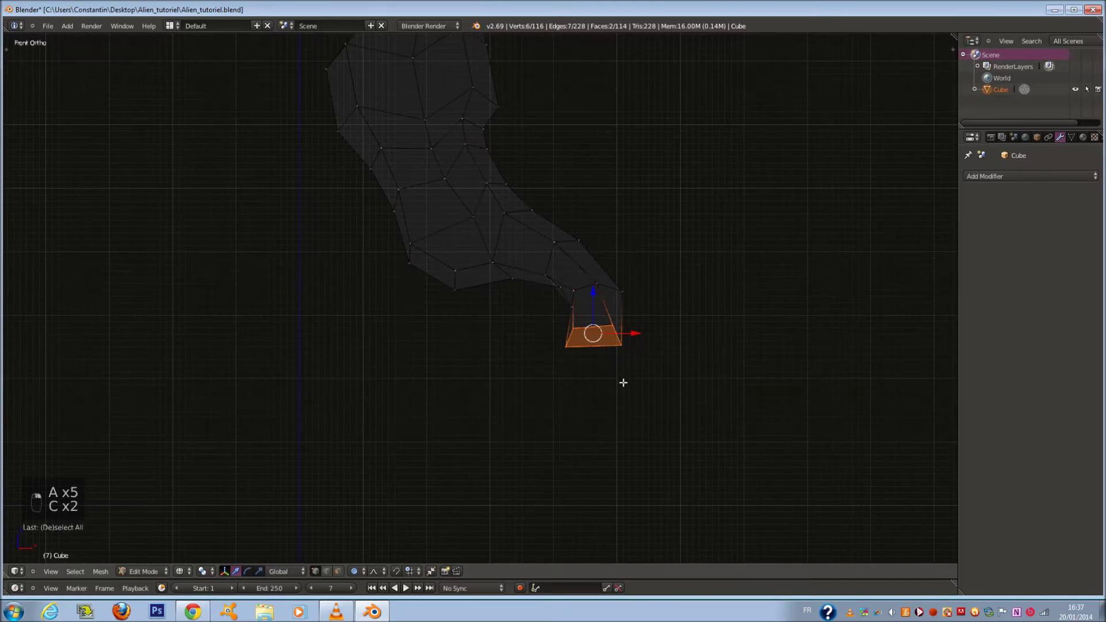
click(605, 476)
scroll(604, 435, down, 3)
scroll(605, 434, up, 3)
key(g)
click(300, 457)
key(r)
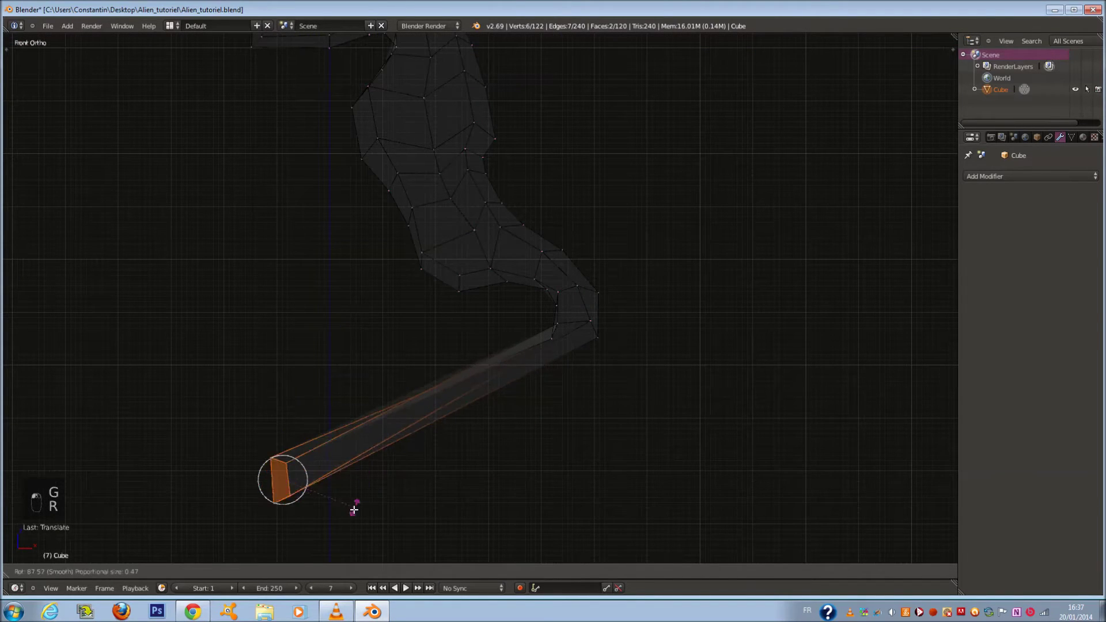
click(349, 487)
Step: Select the inner corner vertices of the tail's sharp bend and move them slightly up and to the left
key(a)
scroll(573, 344, up, 2)
key(c)
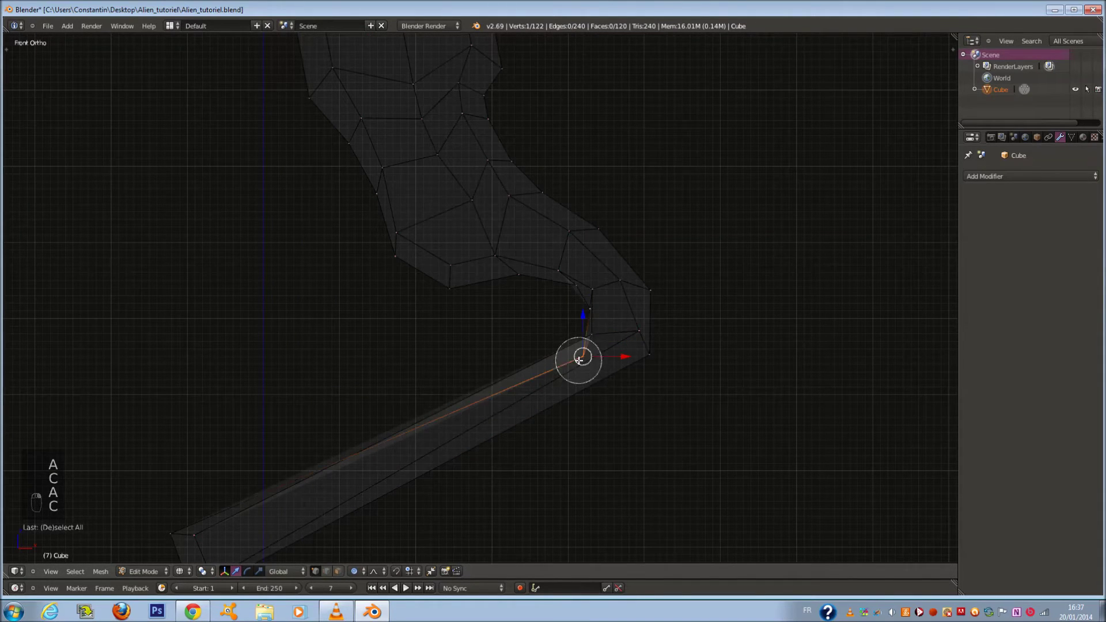
scroll(598, 383, down, 2)
click(599, 372)
key(a)
key(a)
key(a)
key(a)
key(a)
Step: Add four evenly spaced loop cuts across the long tail segment
scroll(441, 398, down, 2)
key(ctrl+r)
scroll(443, 392, up, 1)
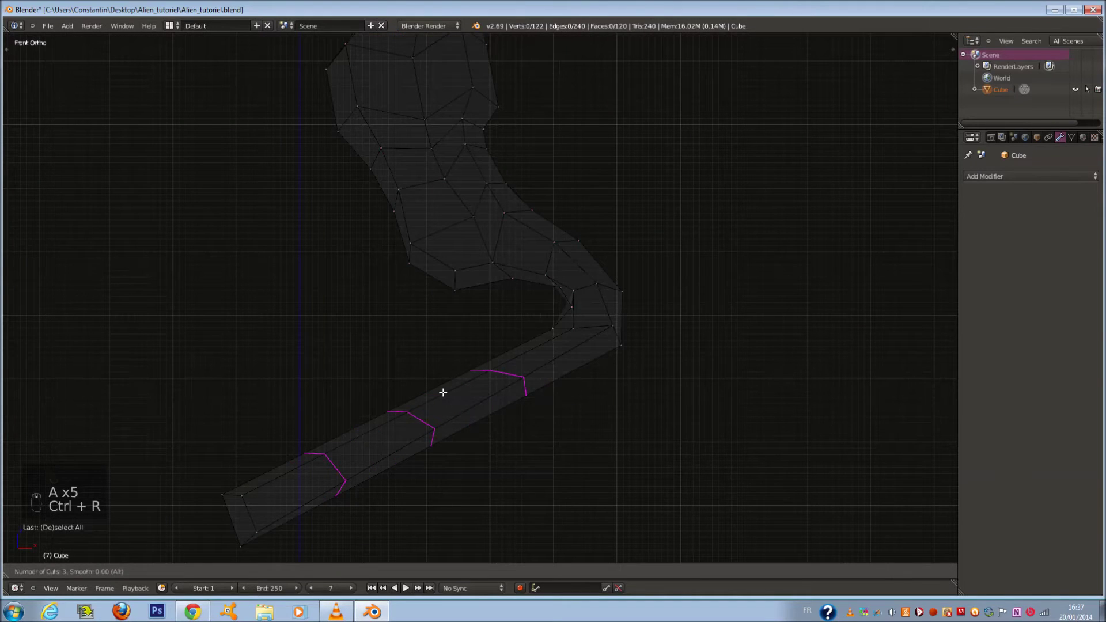
click(443, 392)
Step: Select the tail tip faces and rotate them clockwise with a wide proportional editing radius to curve the tail
key(a)
key(a)
key(a)
key(a)
key(a)
key(c)
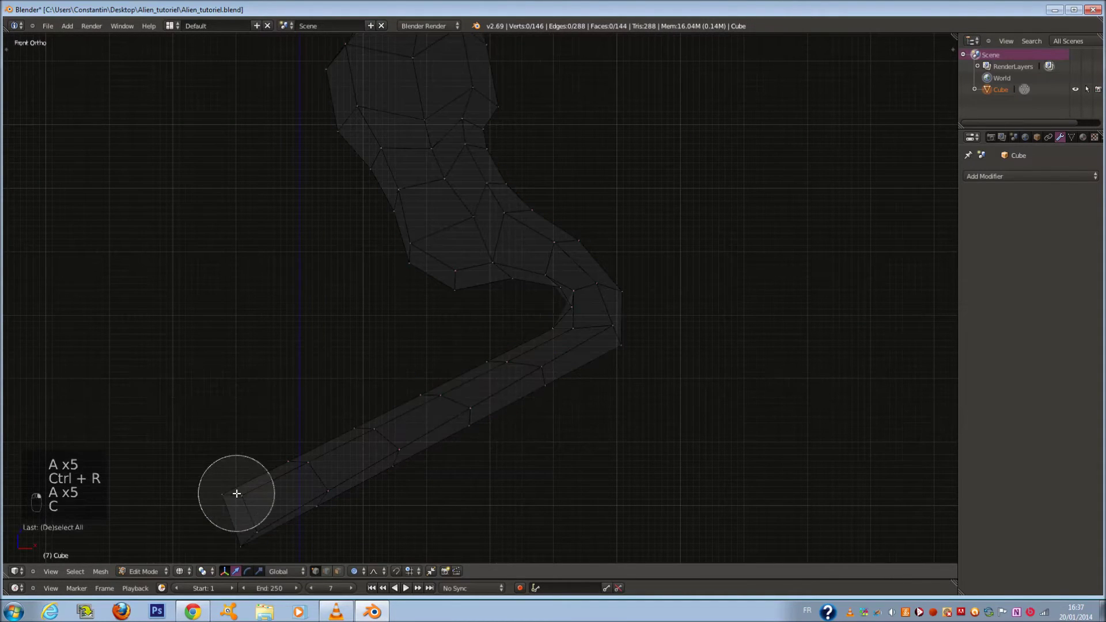
click(243, 517)
key(r)
scroll(440, 476, down, 17)
scroll(439, 484, up, 2)
scroll(441, 496, down, 2)
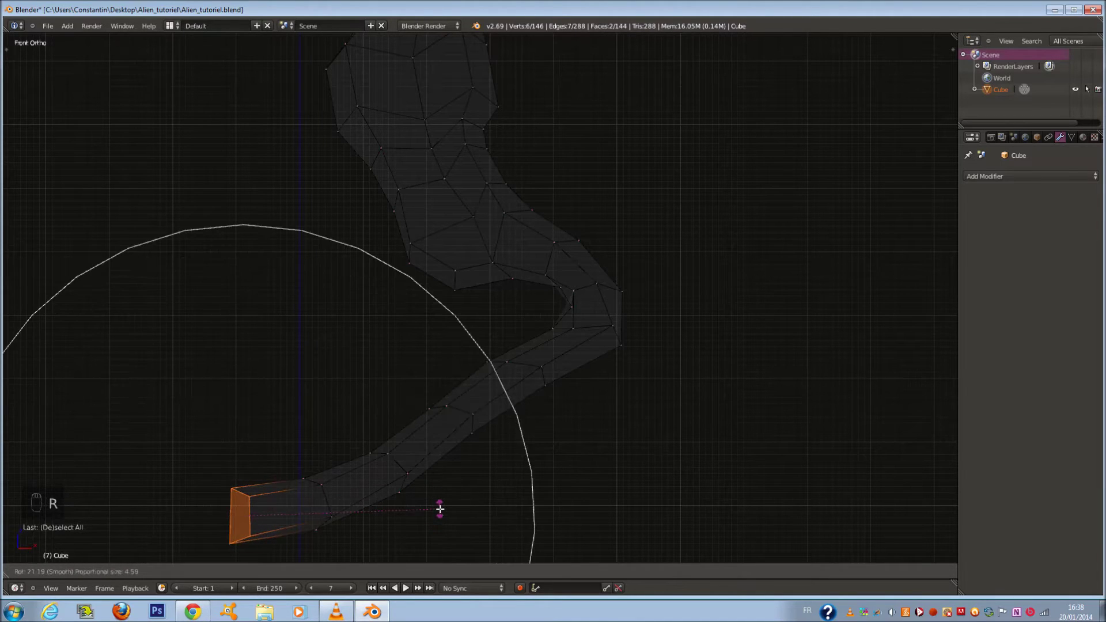
click(440, 510)
Step: Move the tail tip upward with proportional editing so the tail curls up from its lowest point
key(g)
scroll(443, 466, up, 6)
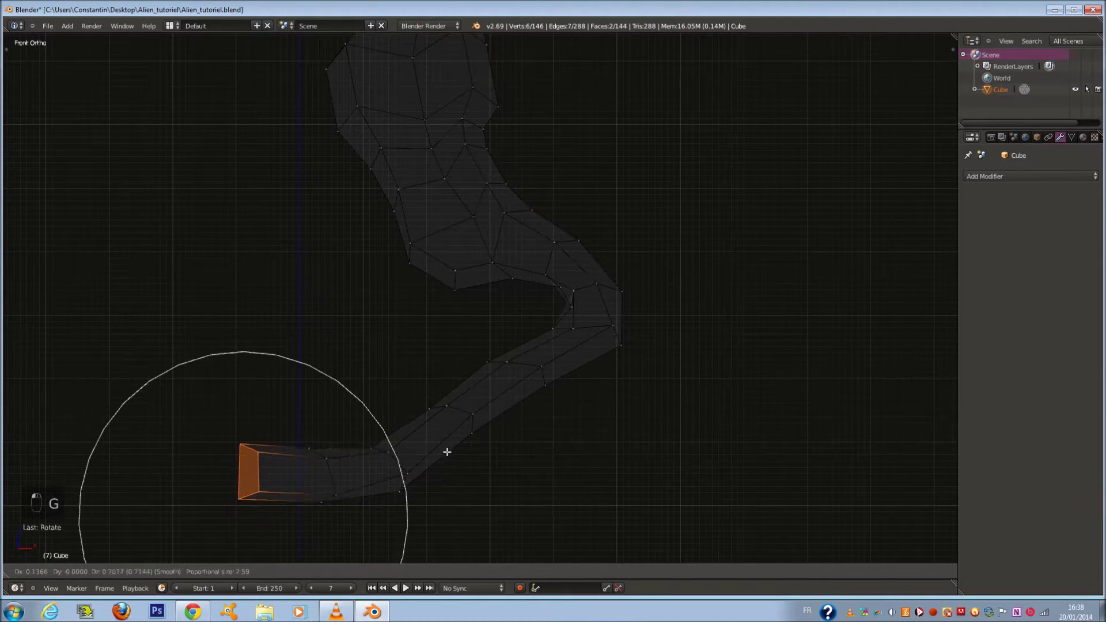
scroll(447, 426, down, 4)
scroll(447, 395, down, 1)
click(449, 396)
scroll(452, 395, down, 1)
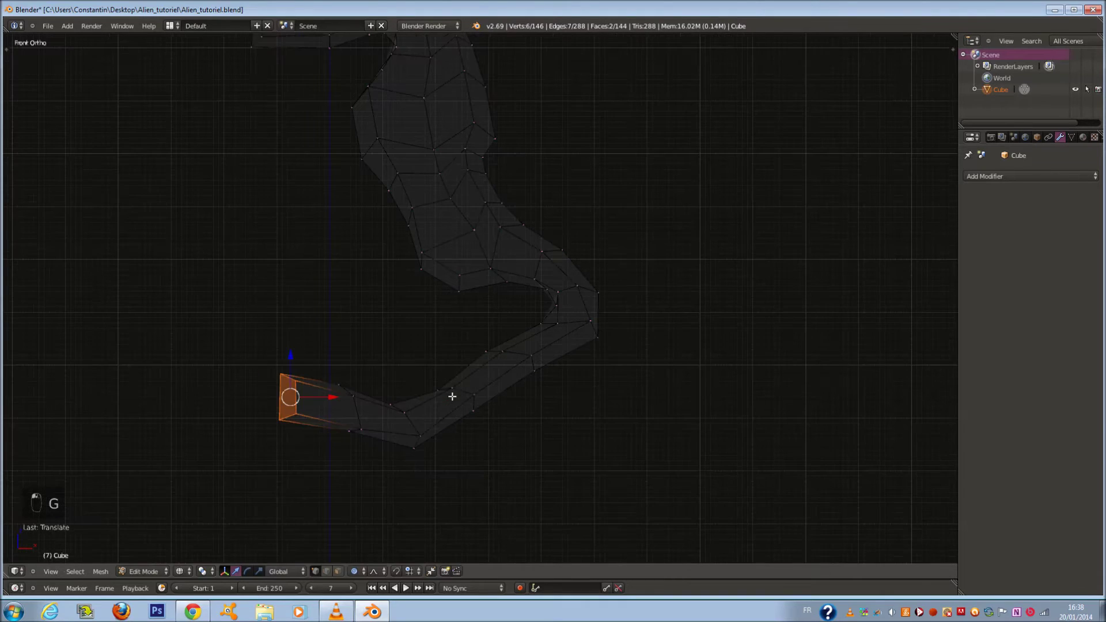
Step: Rotate the tail tip clockwise and move it left and slightly up, then check the curve in solid shading
key(r)
scroll(449, 478, up, 2)
scroll(449, 475, down, 2)
click(438, 471)
key(g)
click(386, 444)
key(z)
middle_drag(462, 366, 611, 360)
key(KP_3)
key(KP_1)
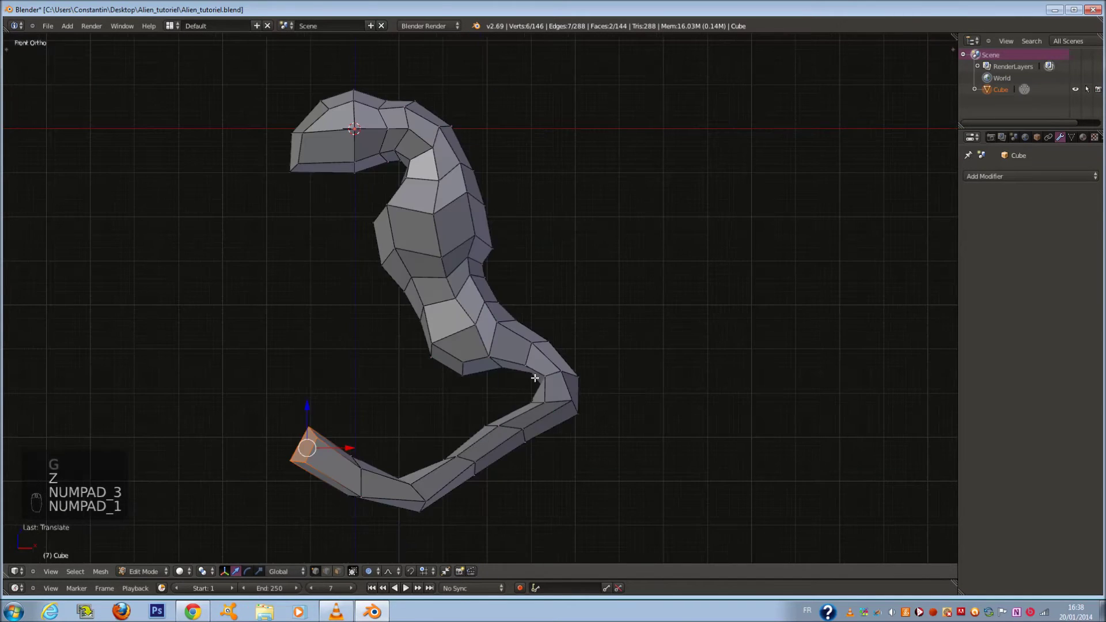
Step: In wireframe, select the vertex ring at the tail's lowest bend and rotate it clockwise with a reduced proportional radius to even the curve
key(z)
key(a)
scroll(546, 469, up, 1)
key(a)
key(a)
key(a)
key(a)
scroll(546, 470, up, 1)
key(c)
key(c)
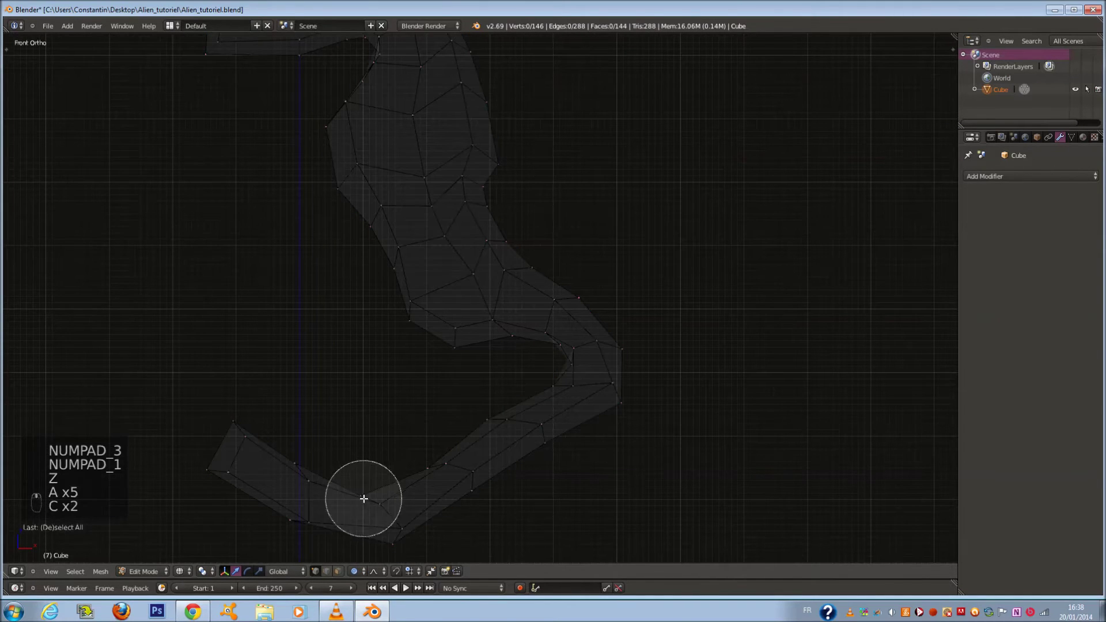
drag(371, 515, 393, 534)
right_click(394, 533)
key(r)
scroll(455, 480, up, 10)
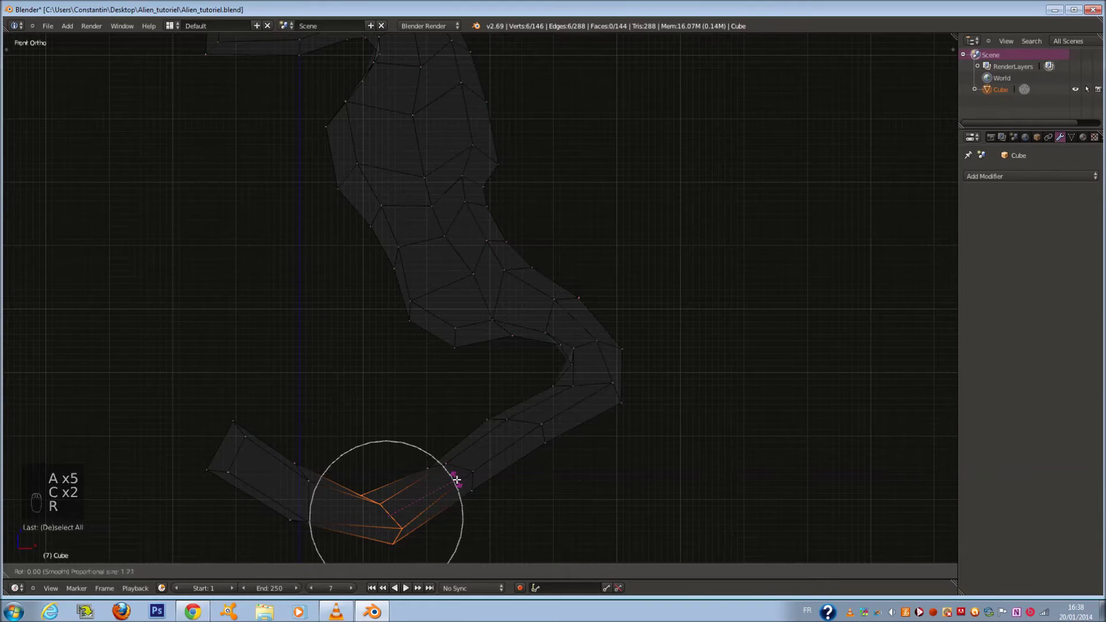
scroll(457, 479, up, 1)
click(457, 480)
key(r)
click(468, 514)
Step: Select the vertex ring just above the tail's lowest bend, rotate it clockwise and reposition it to follow the curve
key(a)
key(c)
drag(437, 463, 464, 489)
right_click(480, 509)
key(r)
click(514, 495)
key(g)
click(516, 489)
Step: Select the following ring up the tail, rotate it clockwise and move it down and right to round the curve
key(c)
drag(502, 416, 548, 434)
right_click(549, 433)
key(r)
click(577, 447)
key(g)
click(588, 469)
key(a)
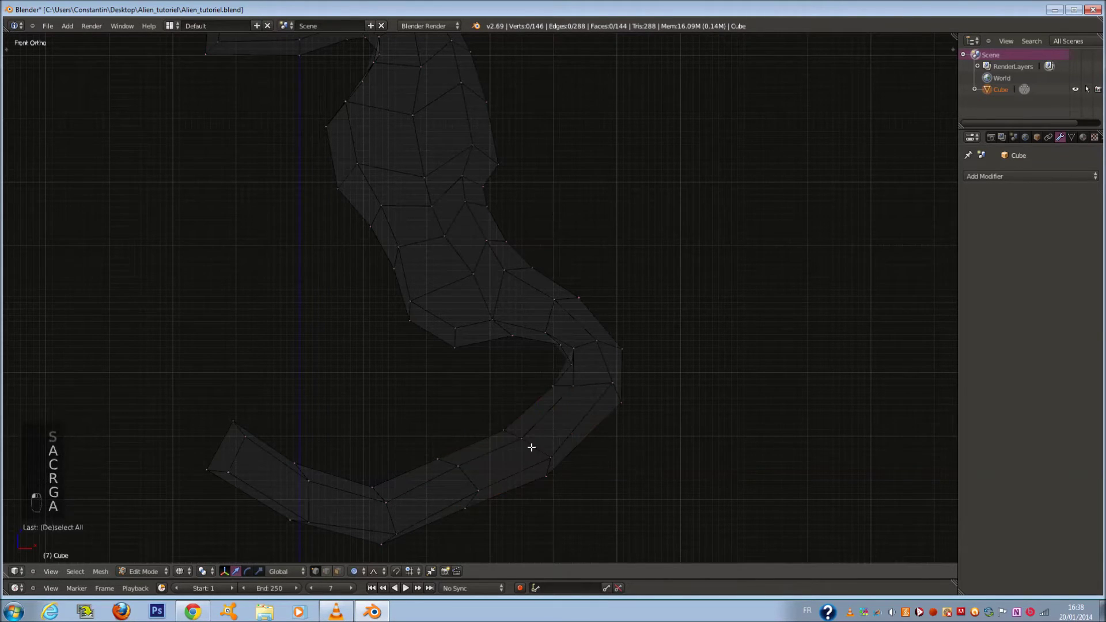
Step: Select the lower tail from its tip to the third ring and smooth its vertices once
key(a)
key(a)
key(a)
key(a)
scroll(449, 441, down, 1)
key(c)
right_click(323, 430)
scroll(312, 400, up, 1)
key(c)
mouse_move(284, 420)
mouse_down()
mouse_move(505, 507)
mouse_move(503, 484)
mouse_up()
right_click(504, 484)
key(t)
click(49, 166)
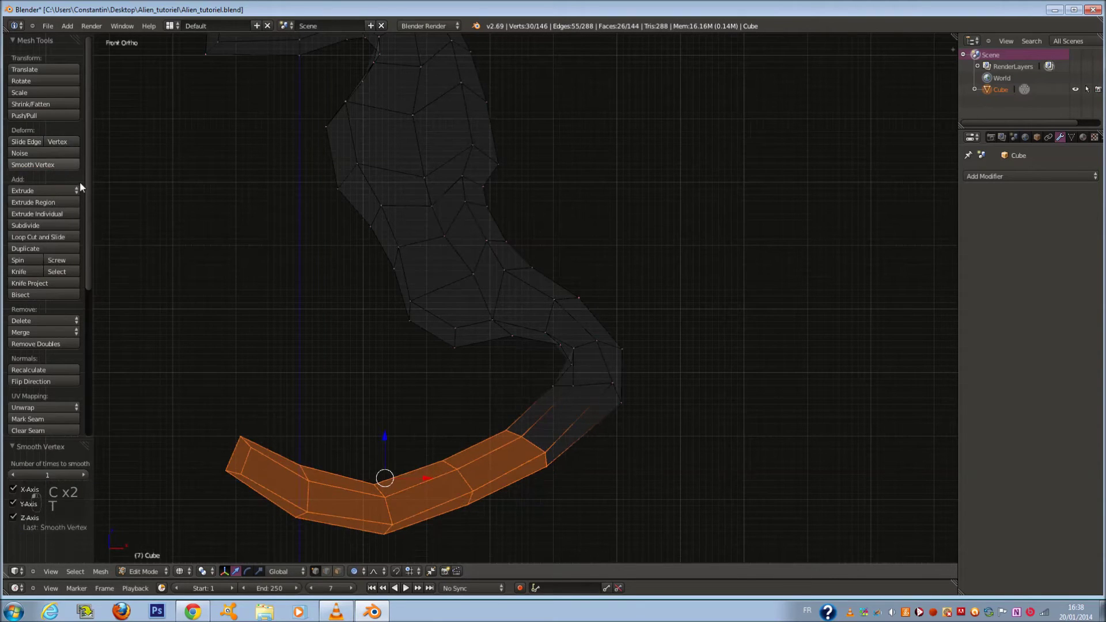
Step: Move the selected lower tail right and slightly up with a small proportional radius
key(t)
key(g)
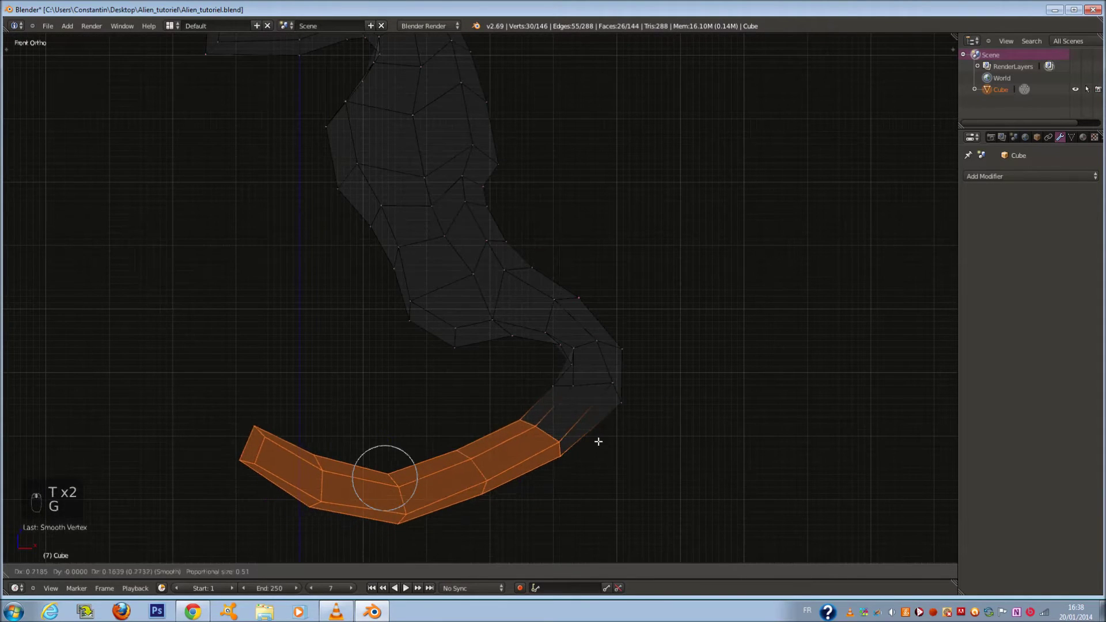
click(616, 444)
key(a)
key(a)
key(a)
key(a)
key(a)
Step: Select the vertices inside the upper tail bend and smooth them to remove the pinch
key(c)
key(c)
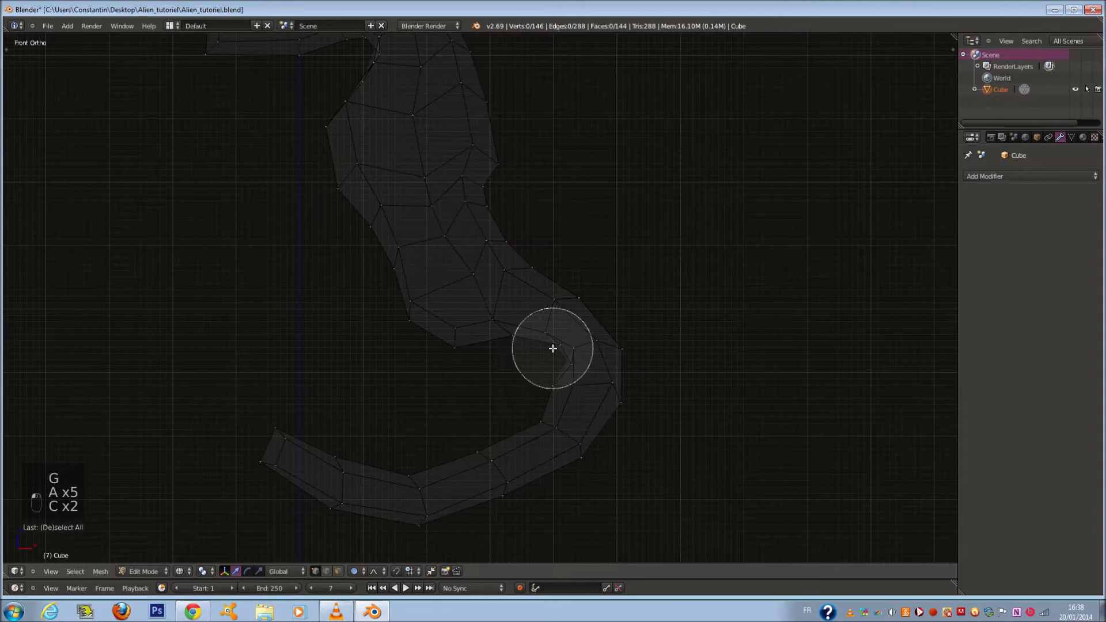
drag(553, 351, 556, 381)
right_click(556, 380)
key(t)
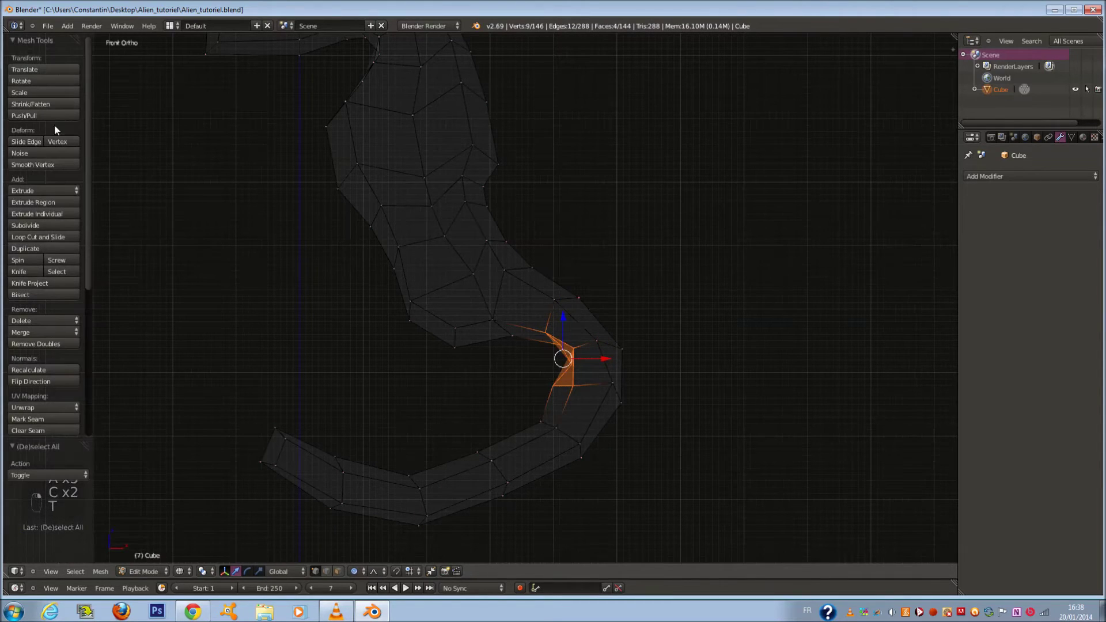
key(a)
Step: Select the tail tip's end vertices and scale them down with proportional editing to taper the tail
key(c)
click(282, 445)
right_click(282, 445)
key(t)
key(s)
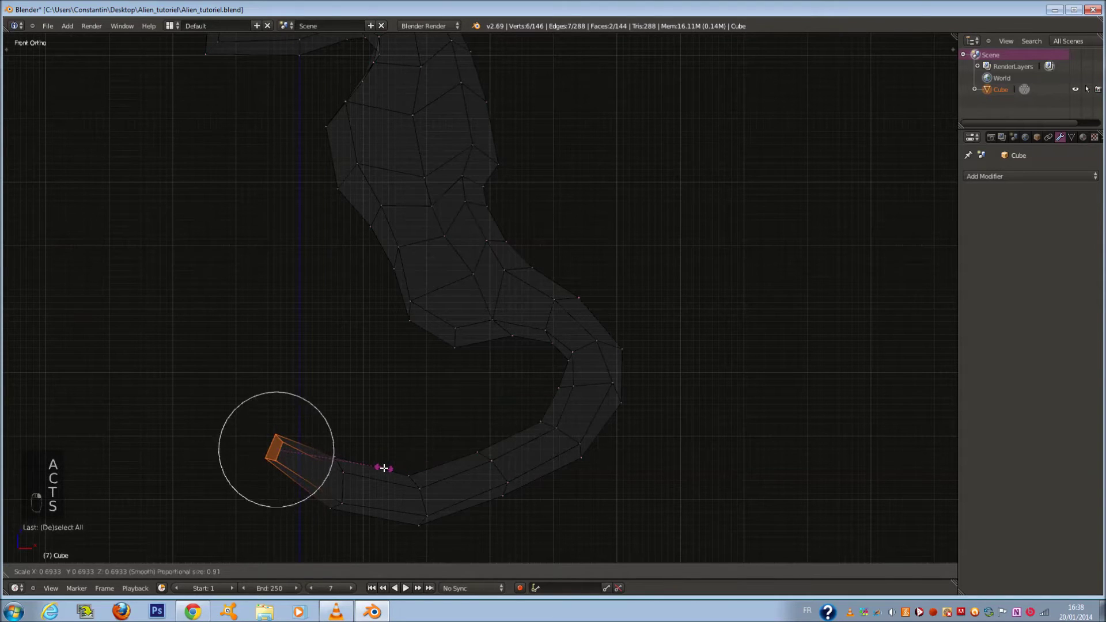
scroll(363, 467, down, 2)
key(a)
key(a)
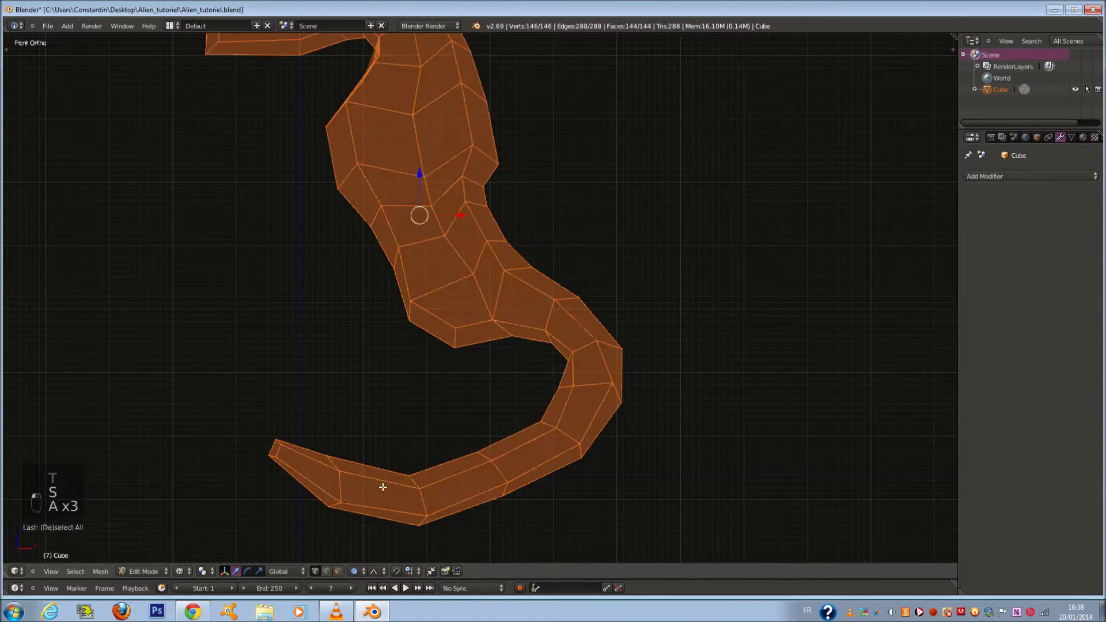
key(a)
Step: Inspect the tapered tail in solid shading and save the model over Alien_tutoriel.blend
key(z)
mouse_move(439, 448)
middle_down()
mouse_move(573, 462)
mouse_move(732, 451)
mouse_move(523, 442)
middle_up()
key(z)
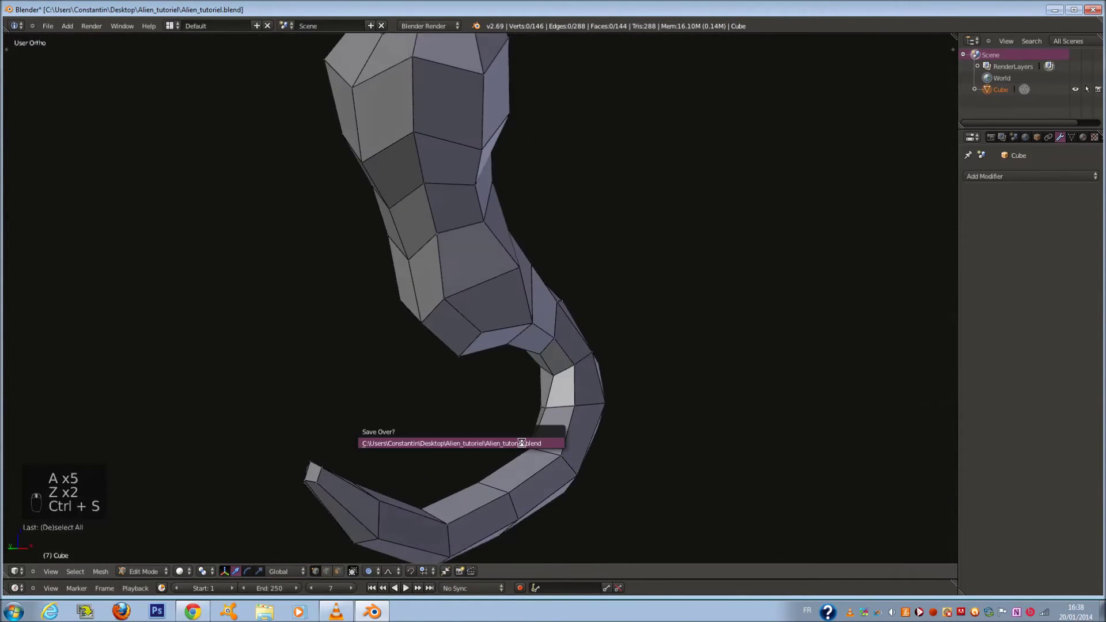
key(KP_3)
key(KP_1)
key(z)
key(Tab)
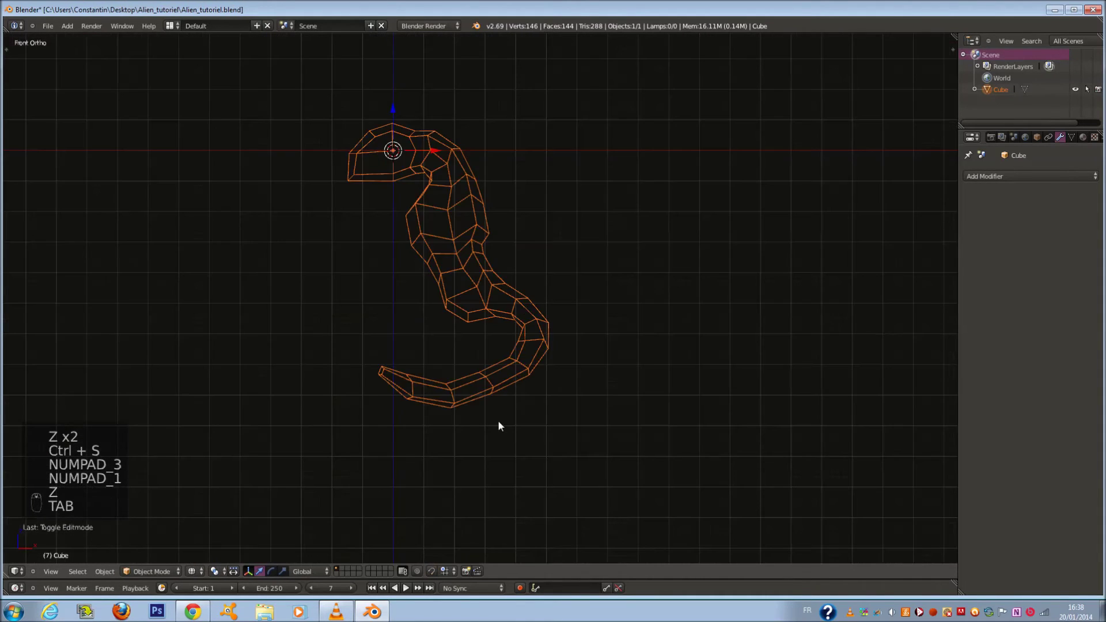
key(ctrl+s)
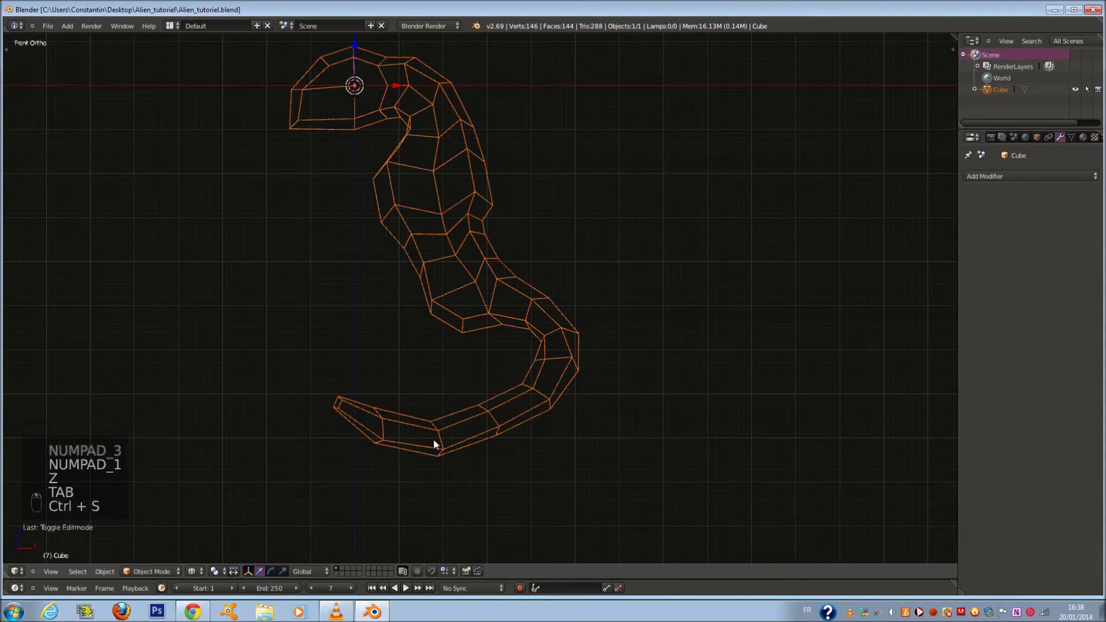
Step: Select the whole tail below its upper bend and move it right and down with a proportional size of about 1.33
key(Tab)
scroll(484, 399, up, 1)
key(a)
key(a)
key(a)
key(a)
key(c)
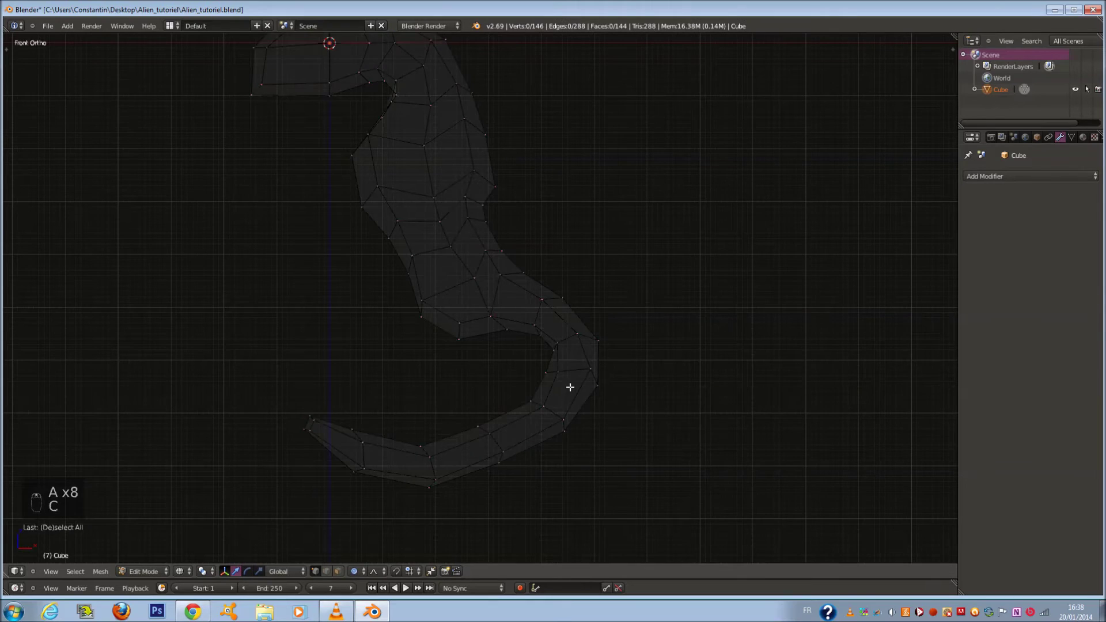
right_click(571, 387)
scroll(569, 383, up, 1)
key(c)
drag(260, 457, 667, 380)
key(Escape)
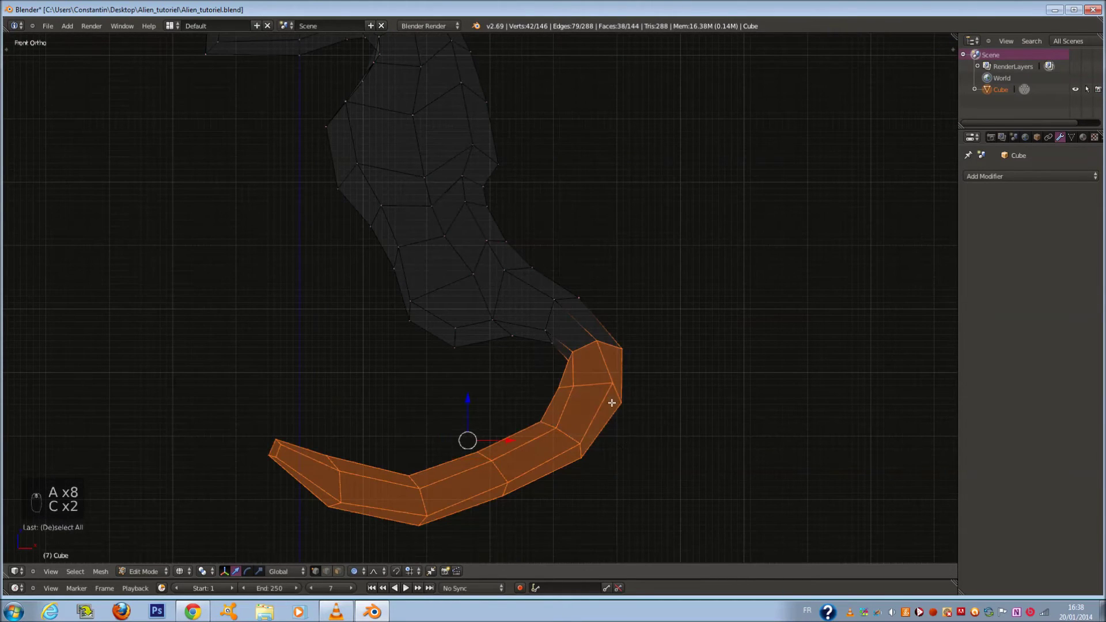
scroll(573, 320, down, 1)
key(g)
scroll(582, 340, down, 4)
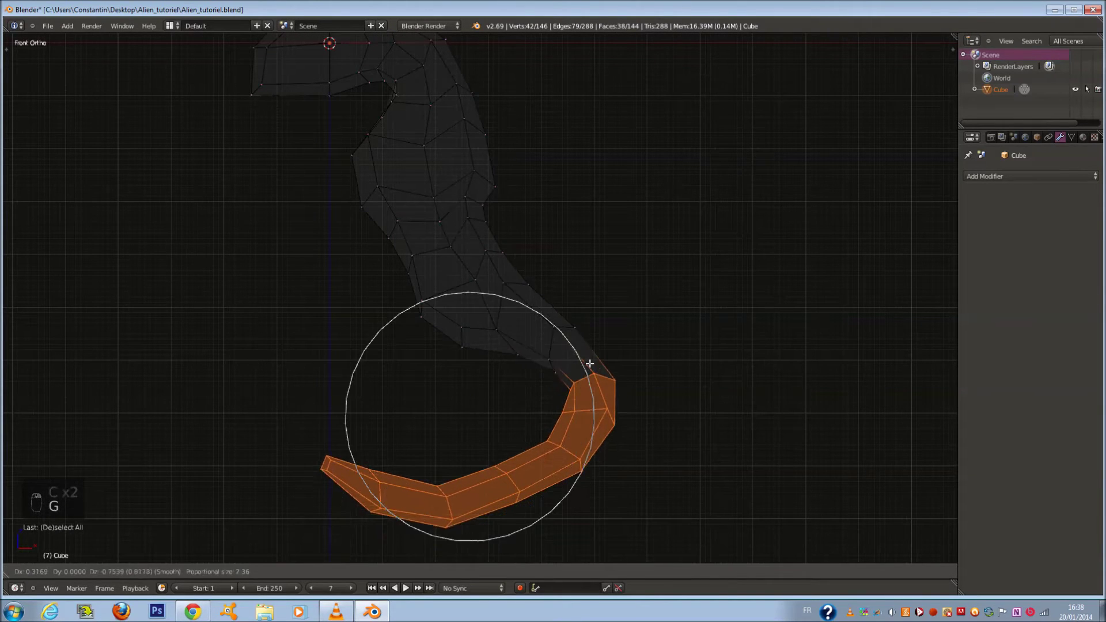
scroll(591, 350, up, 3)
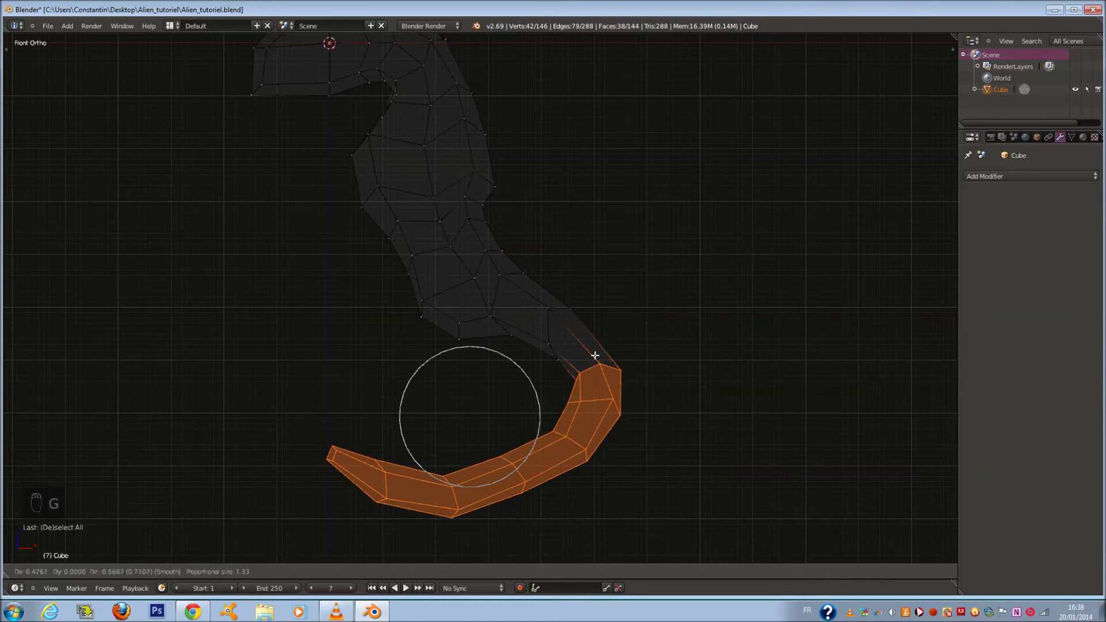
click(595, 358)
Step: Select the lower tail from the tip to the outer curve and move it down to lengthen the tail
key(a)
key(c)
drag(358, 456, 513, 489)
key(Escape)
shift+scroll(570, 345, down, 3)
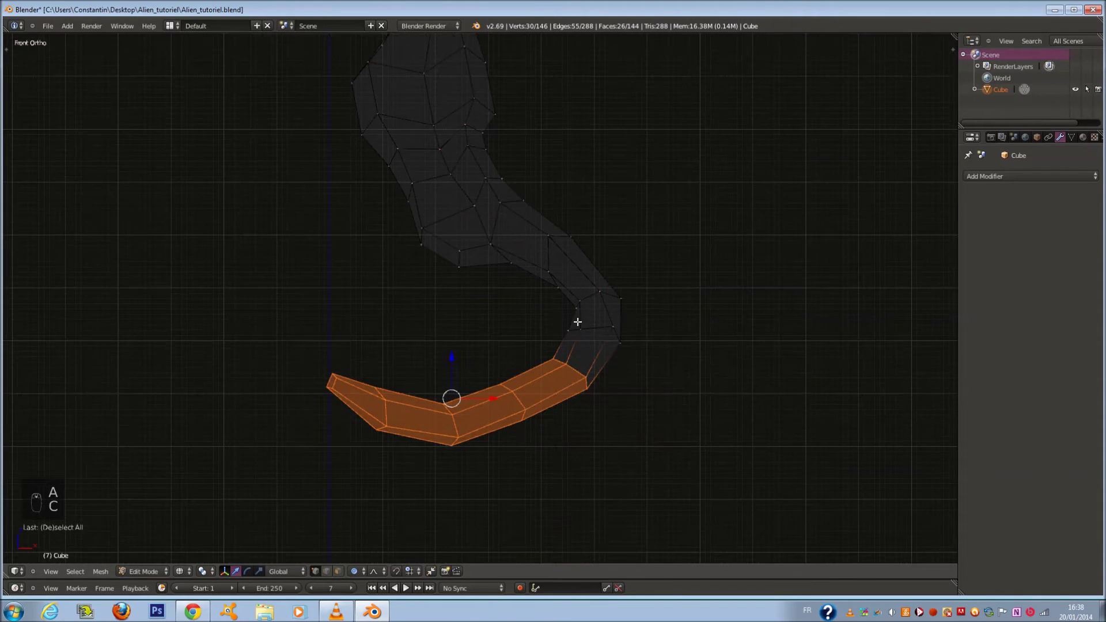
key(g)
scroll(570, 363, down, 1)
click(570, 375)
Step: Select the tail's end section and move it left and up with proportional editing to stretch the tail
key(a)
key(a)
key(a)
key(a)
key(a)
key(c)
drag(345, 455, 386, 455)
scroll(386, 455, up, 3)
right_click(369, 451)
key(g)
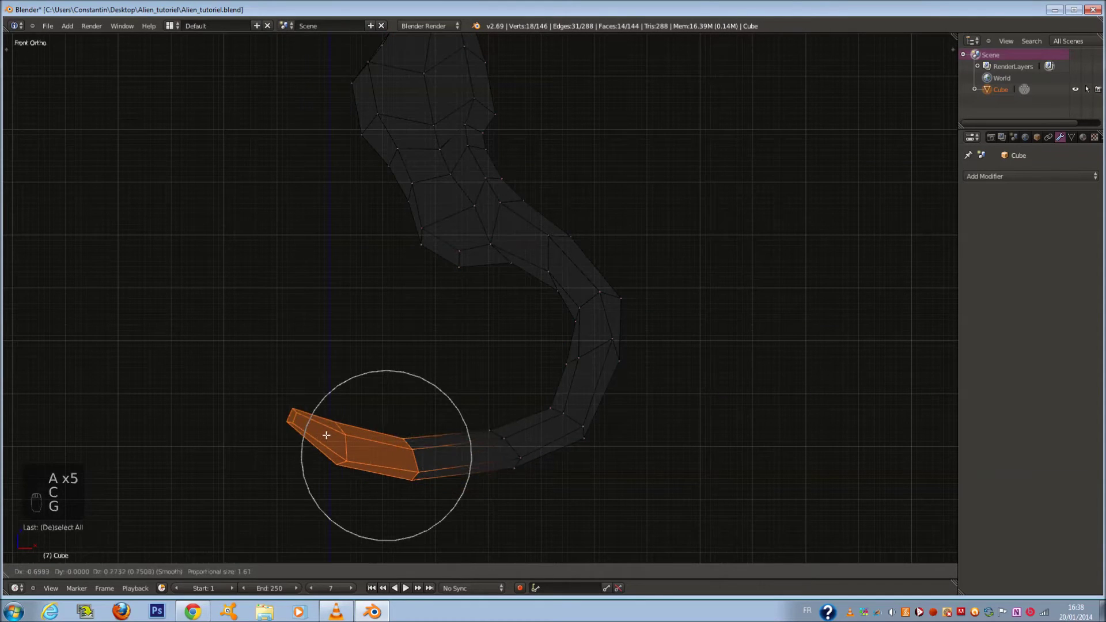
click(292, 396)
Step: Add one loop cut across the stretched tail segment, then rotate and move the new ring to follow the curve
key(a)
key(ctrl+r)
click(415, 404)
key(r)
click(526, 445)
key(g)
click(517, 458)
key(a)
Step: Select the tail's tip section with a large circle selection and move it slightly down
key(c)
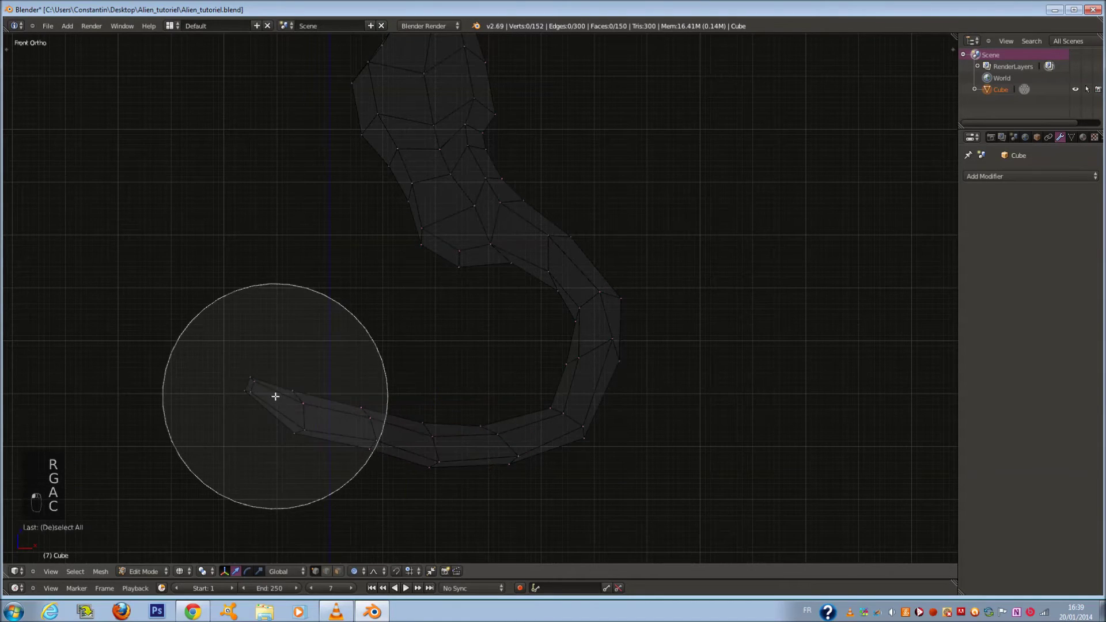
drag(276, 396, 296, 407)
right_click(300, 406)
key(g)
click(480, 411)
Step: Check the model in solid shading, save over Alien_tutoriel.blend in Object Mode and view its wireframe from the side
key(z)
mouse_move(481, 403)
middle_down()
mouse_move(639, 378)
mouse_move(697, 385)
mouse_move(497, 375)
middle_up()
key(Tab)
key(ctrl+s)
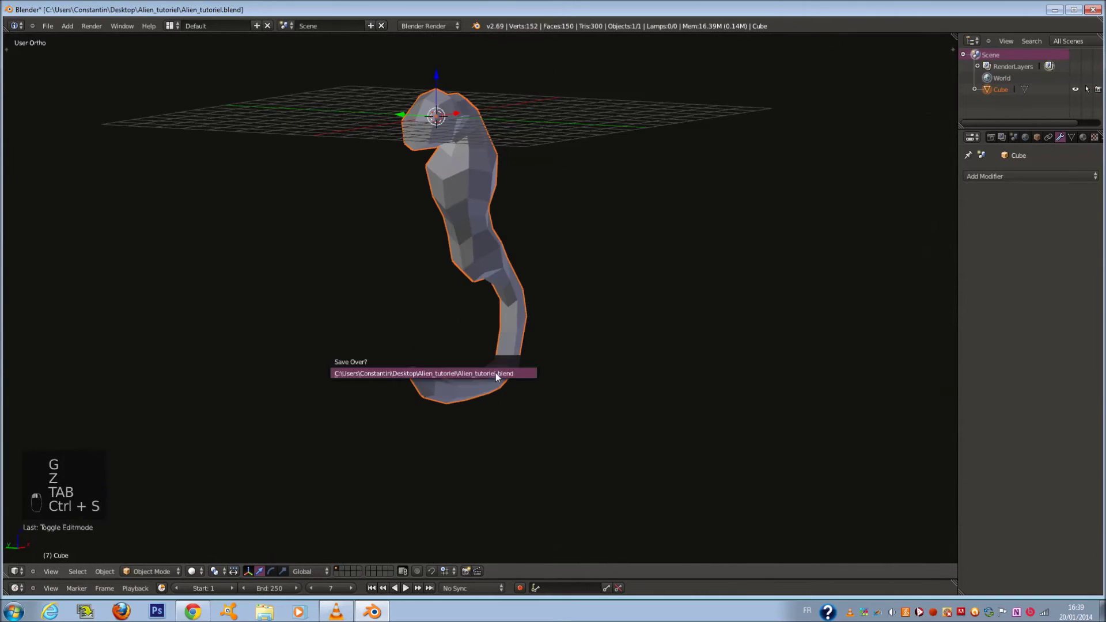
key(KP_3)
key(z)
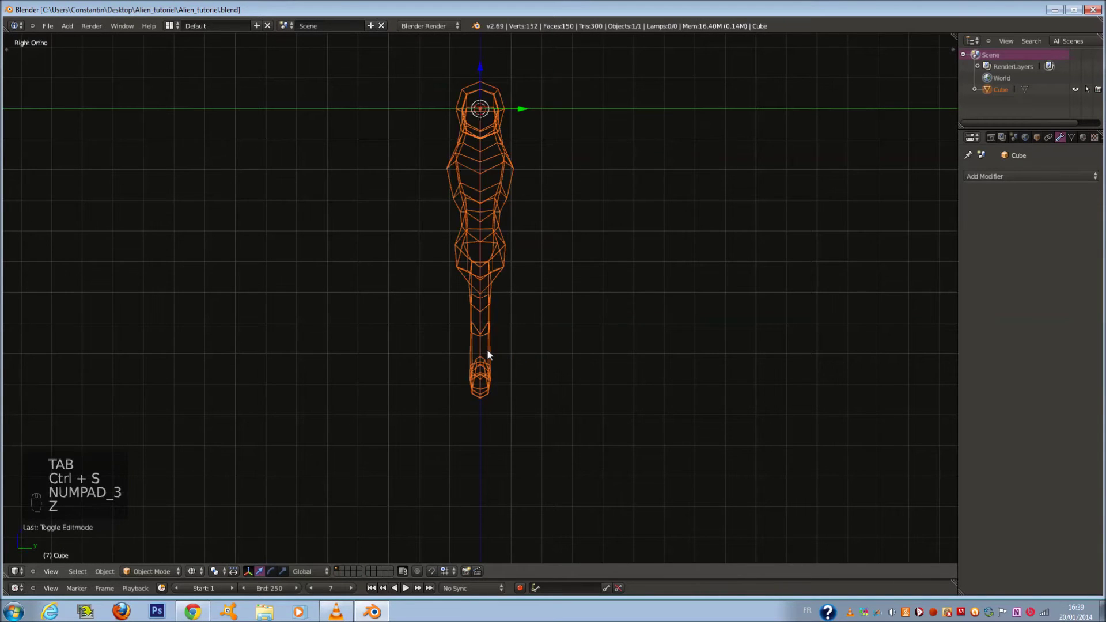
Step: Select the vertices around the tail's upper bend in front view, rotate them slightly and move them up with proportional editing
key(KP_1)
key(Tab)
scroll(595, 302, up, 3)
key(a)
key(a)
key(a)
key(a)
key(a)
key(a)
key(c)
scroll(578, 274, down, 1)
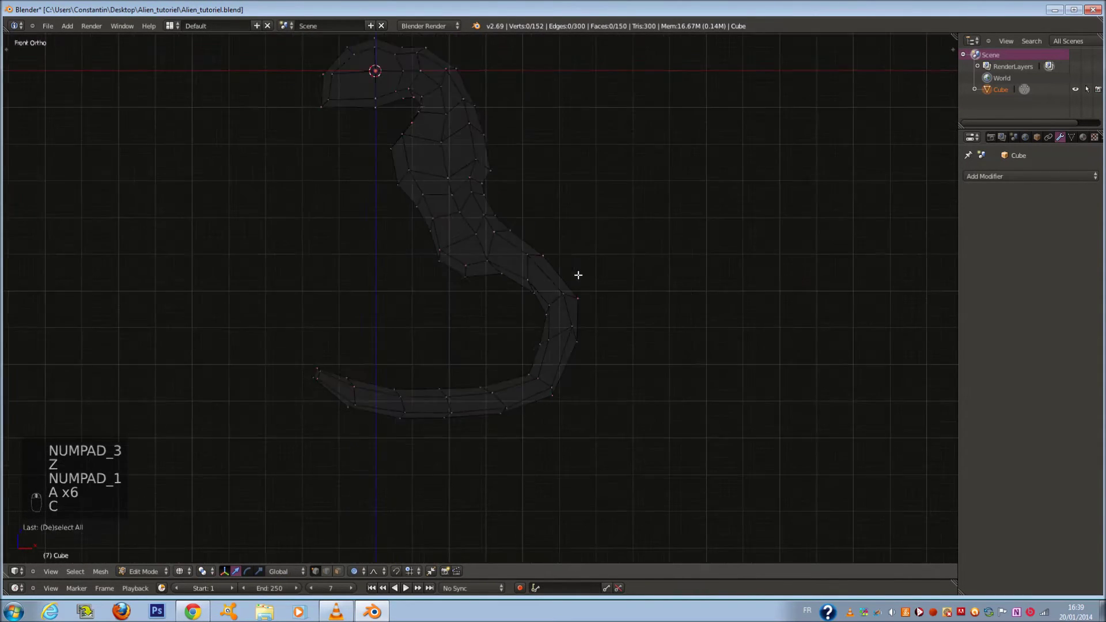
scroll(588, 276, up, 1)
key(c)
scroll(599, 274, up, 2)
click(601, 271)
right_click(605, 274)
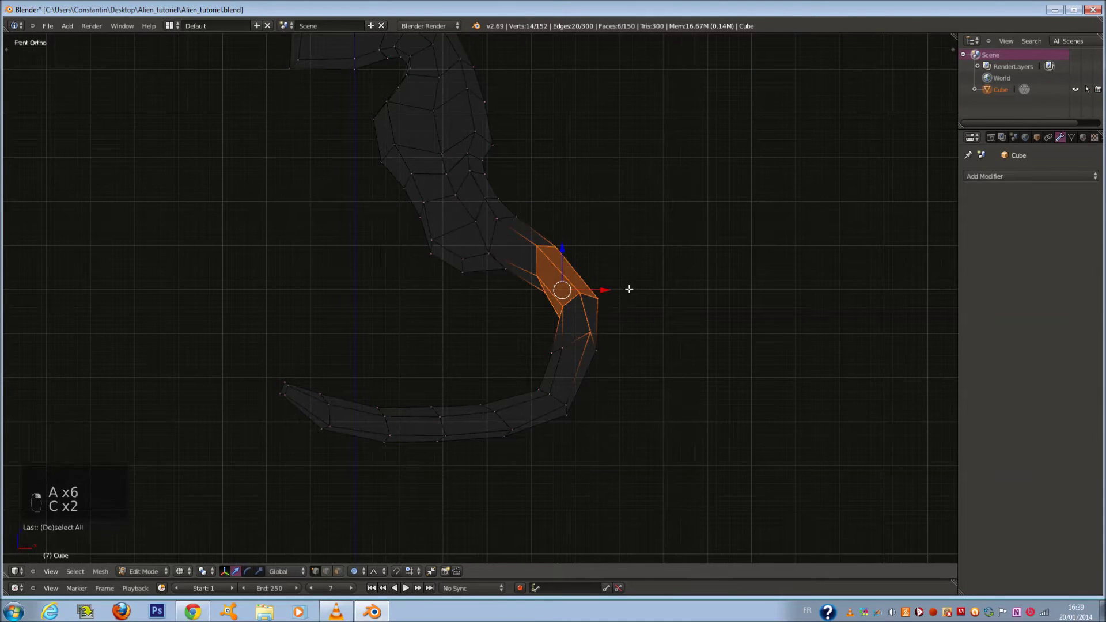
scroll(644, 272, down, 1)
scroll(661, 274, up, 1)
key(r)
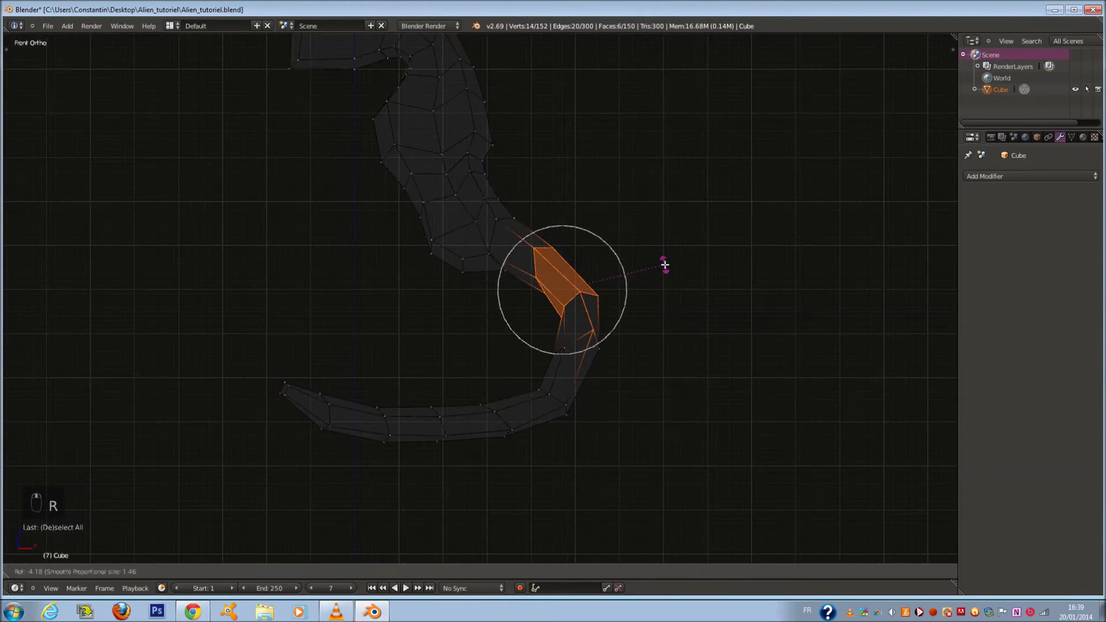
click(665, 267)
key(g)
click(666, 257)
key(a)
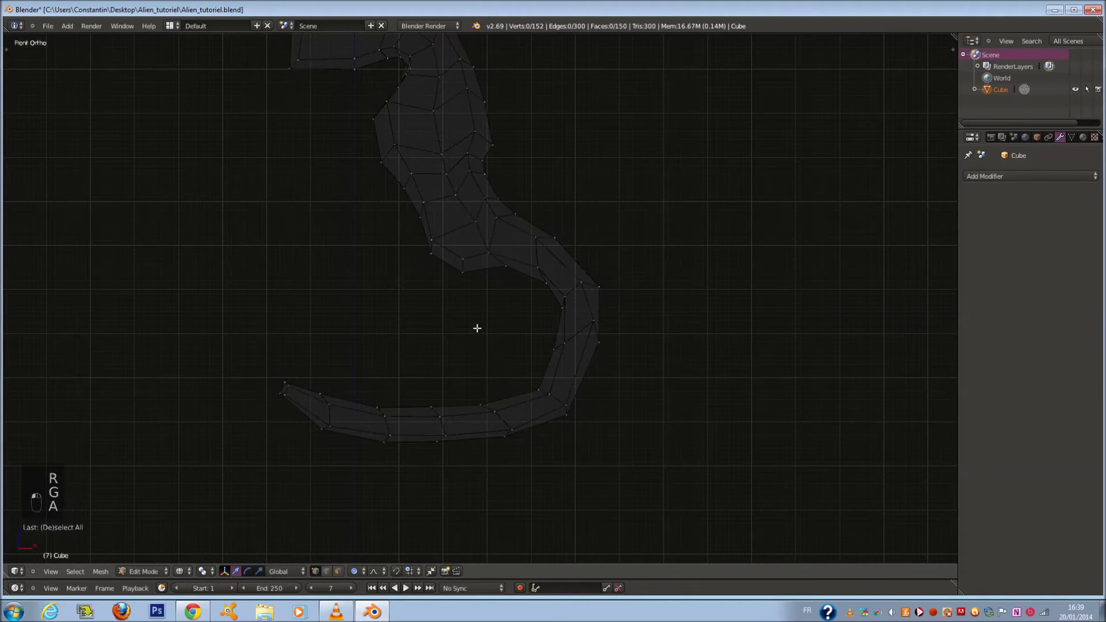
Step: Circle-select the tail's tip section and rotate, move and scale it with proportional editing to curl the tip upward
scroll(326, 398, up, 1)
key(c)
click(324, 448)
right_click(323, 447)
key(r)
click(517, 429)
key(g)
scroll(531, 395, down, 4)
click(538, 386)
key(s)
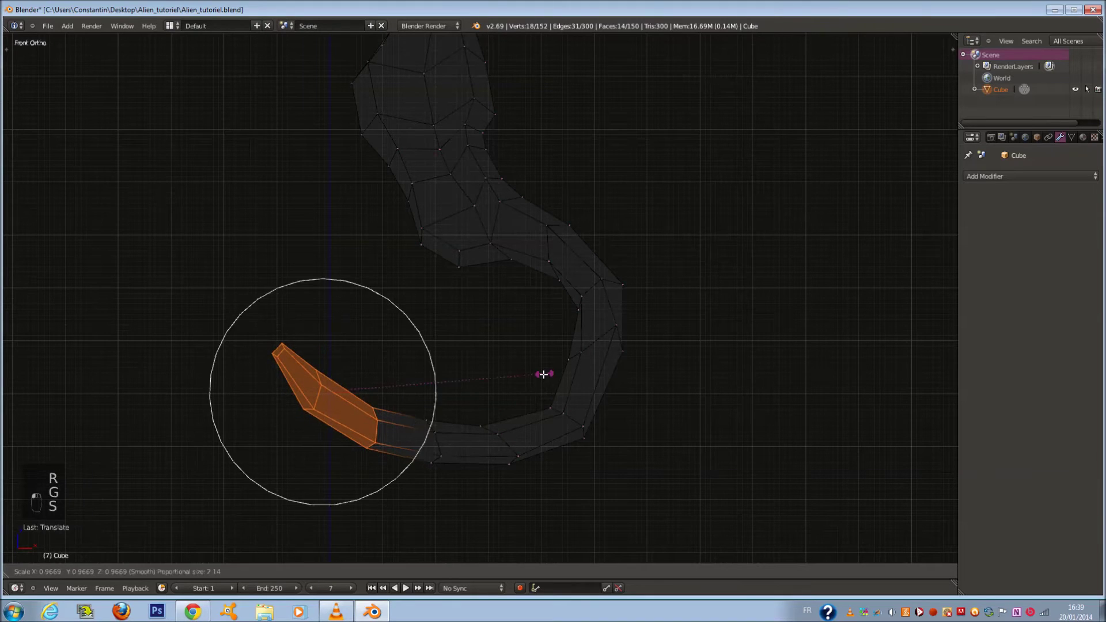
click(526, 381)
Step: Save the file over Alien_tutoriel.blend in Object Mode and inspect the solid model from the front, back and sides
key(z)
key(Tab)
key(ctrl+s)
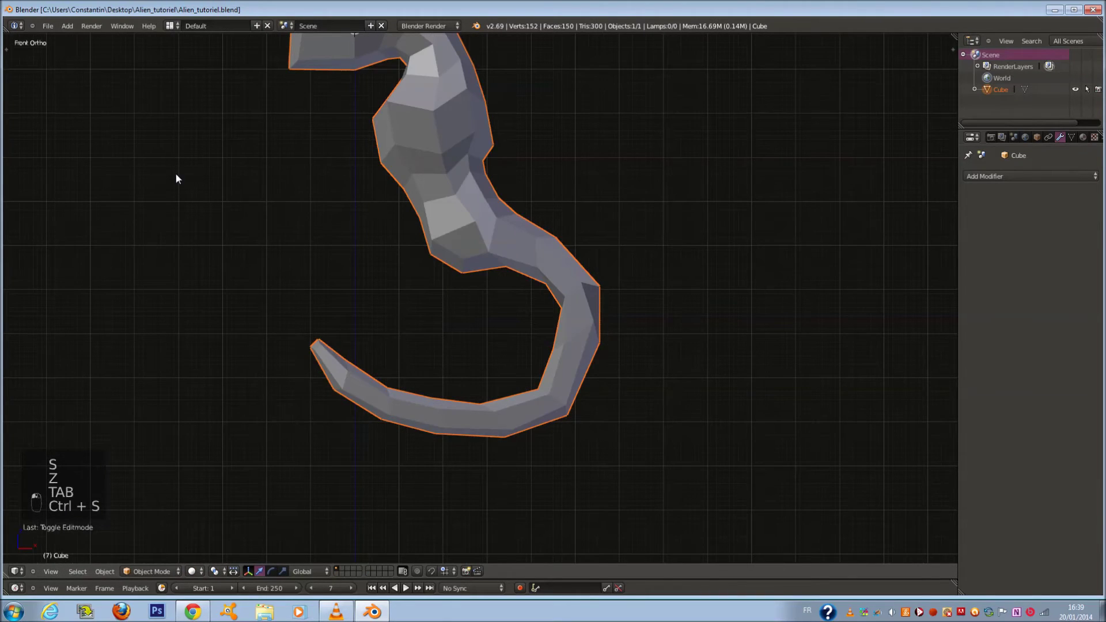
middle_drag(152, 183, 432, 210)
key(ctrl+s)
key(KP_1)
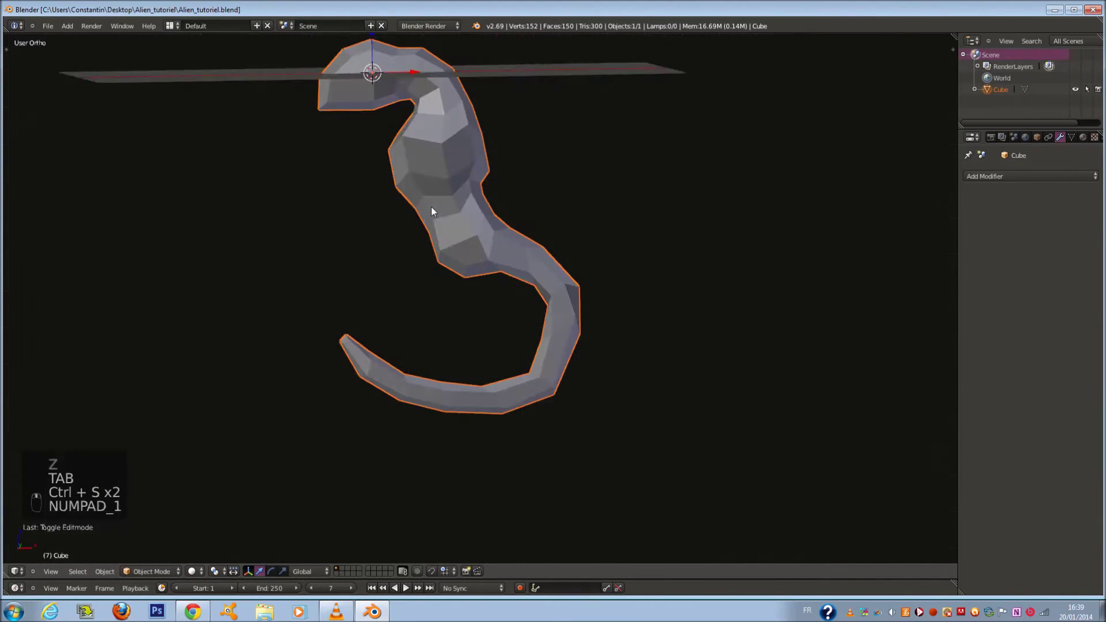
key(ctrl+KP_3)
shift+scroll(428, 212, up, 3)
scroll(430, 242, down, 1)
scroll(433, 260, up, 1)
key(ctrl+s)
key(KP_3)
key(KP_1)
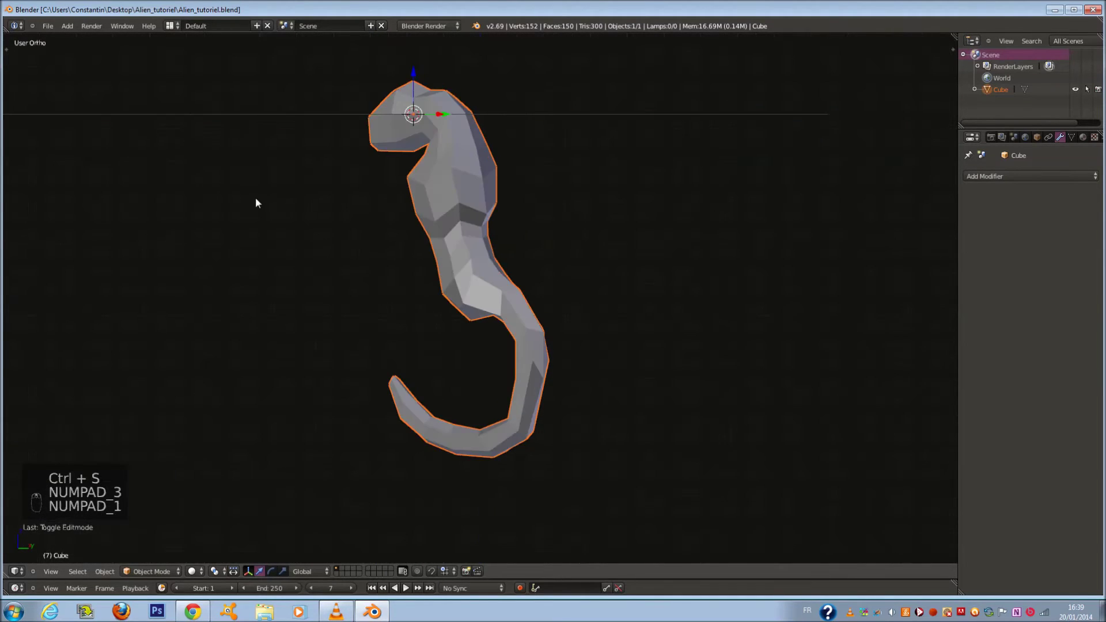
key(ctrl+KP_1)
key(ctrl+KP_3)
Step: Box-select one half of the mesh in the wireframe left view and delete its vertices up to the centre line
key(Tab)
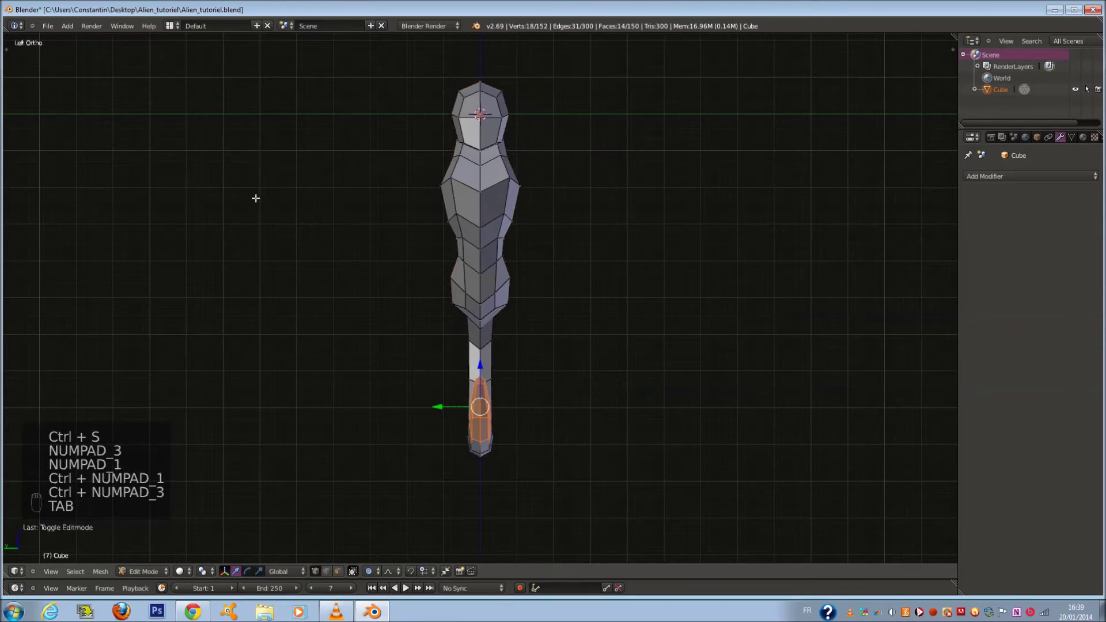
key(z)
key(a)
key(a)
key(a)
key(a)
key(a)
key(ctrl+s)
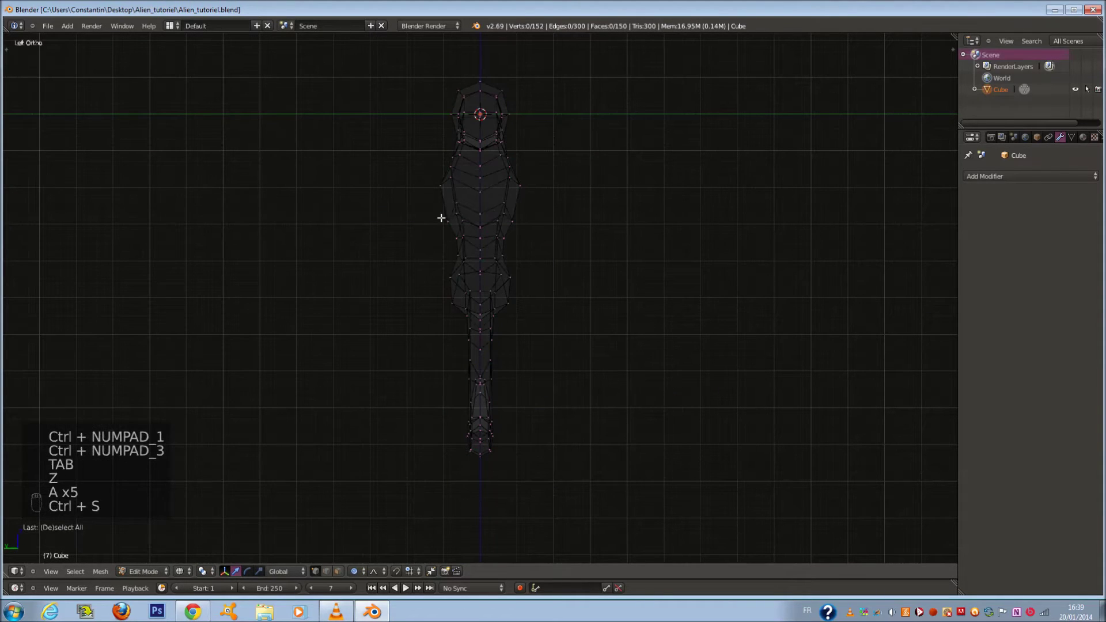
drag(407, 49, 484, 549)
key(x)
click(536, 358)
key(Tab)
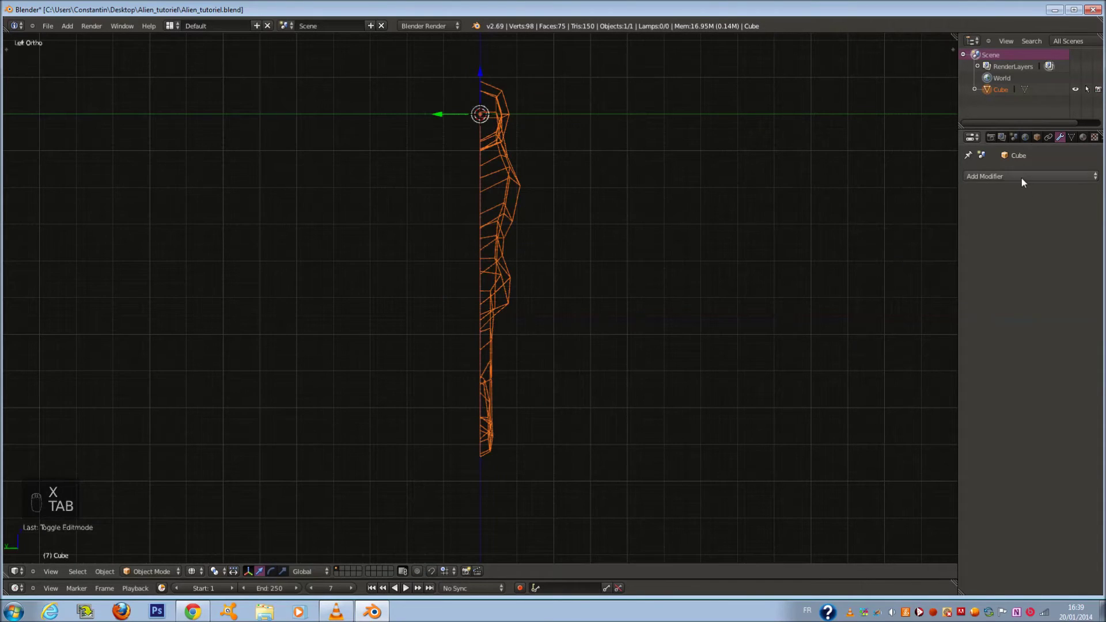
Step: Add a Mirror modifier to the half body, enable its Y axis instead of X, and save the file
click(1021, 176)
click(834, 289)
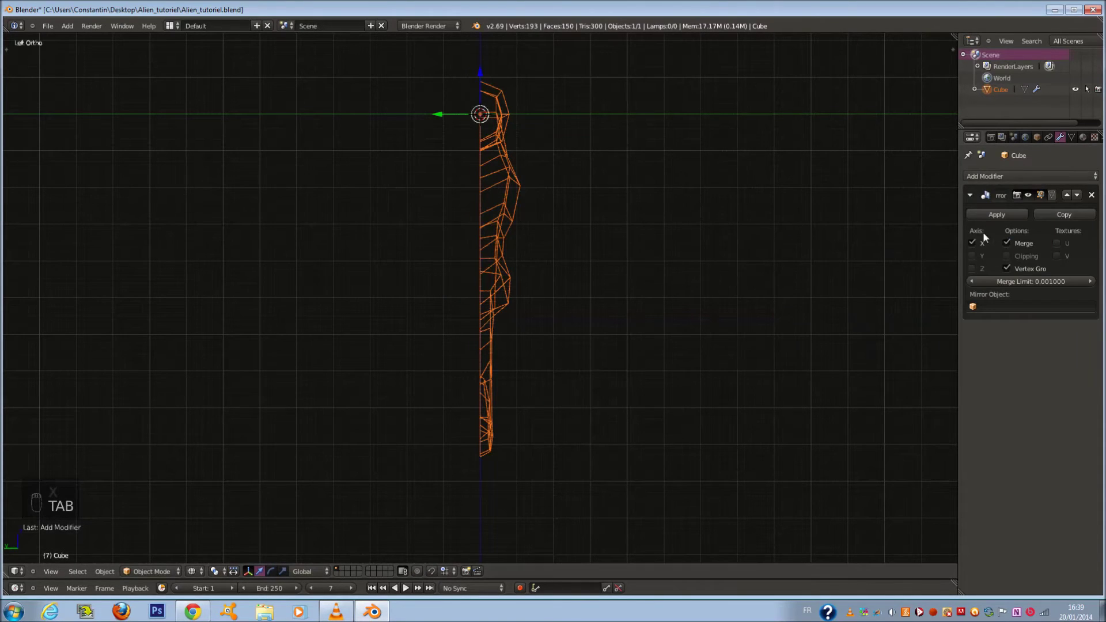
click(973, 256)
key(z)
middle_drag(700, 255, 608, 252)
key(ctrl+s)
key(KP_1)
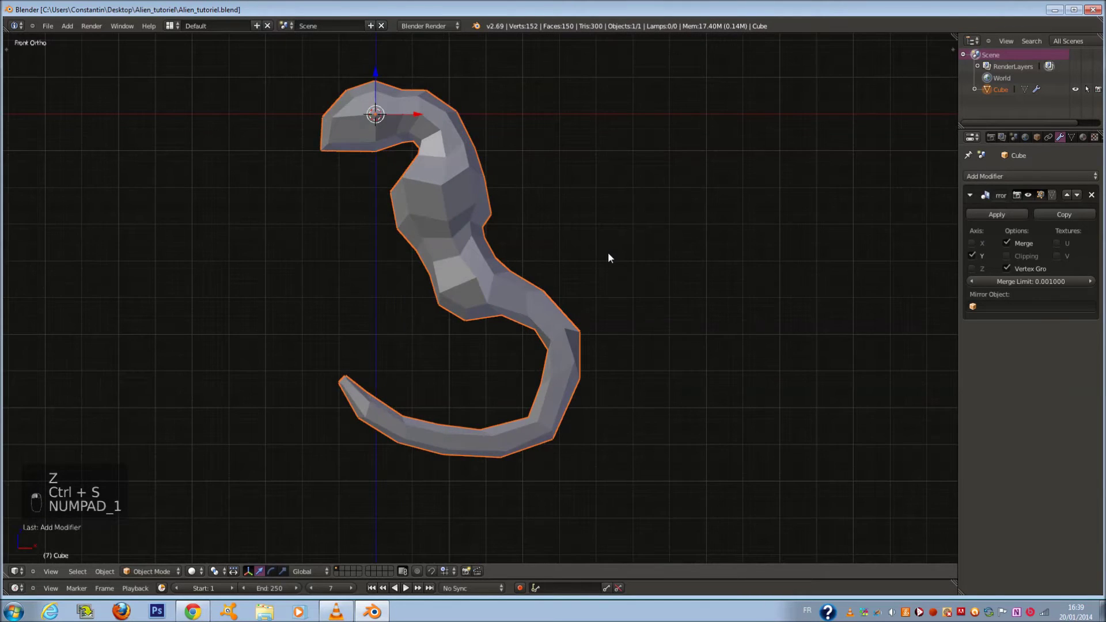
Step: Select the two outer side faces of the upper torso in face select mode and save the file
key(KP_3)
key(ctrl+KP_1)
key(ctrl+KP_3)
scroll(605, 131, up, 4)
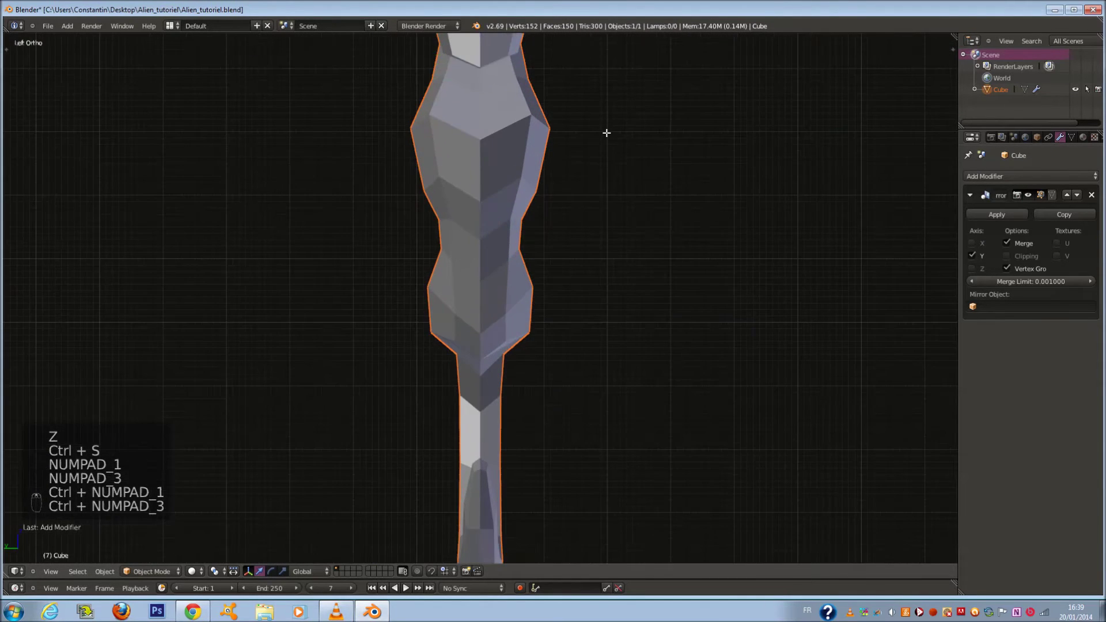
key(Tab)
key(z)
key(a)
key(a)
key(a)
key(c)
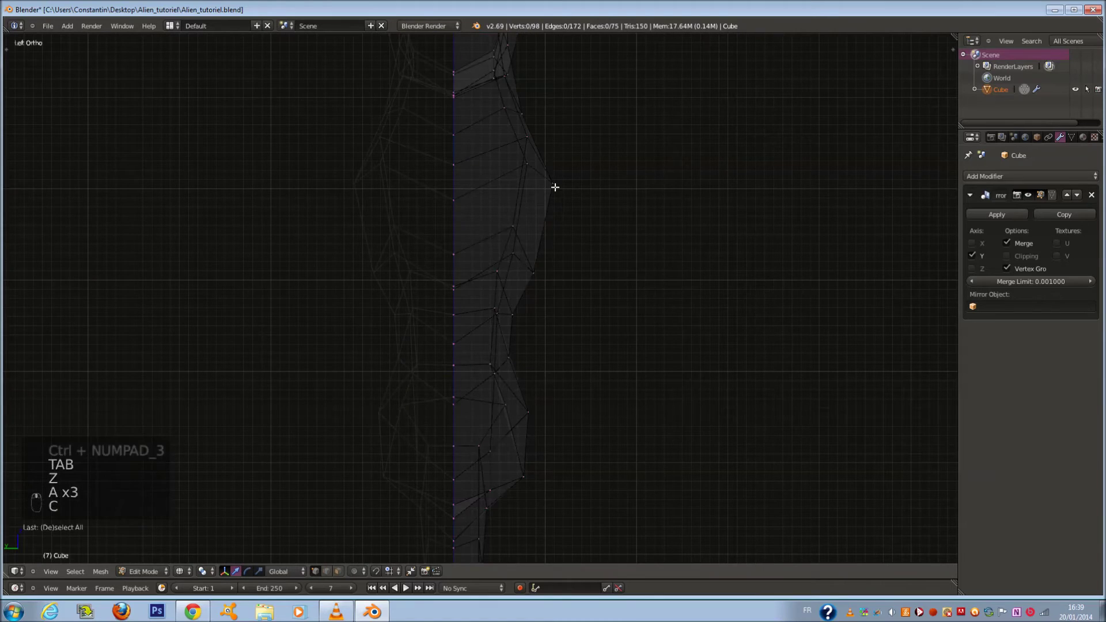
key(c)
scroll(548, 235, up, 5)
drag(548, 235, 562, 230)
right_click(562, 230)
key(z)
mouse_move(563, 230)
middle_down()
mouse_move(528, 244)
mouse_move(448, 226)
middle_up()
scroll(448, 226, up, 2)
key(ctrl+s)
key(KP_1)
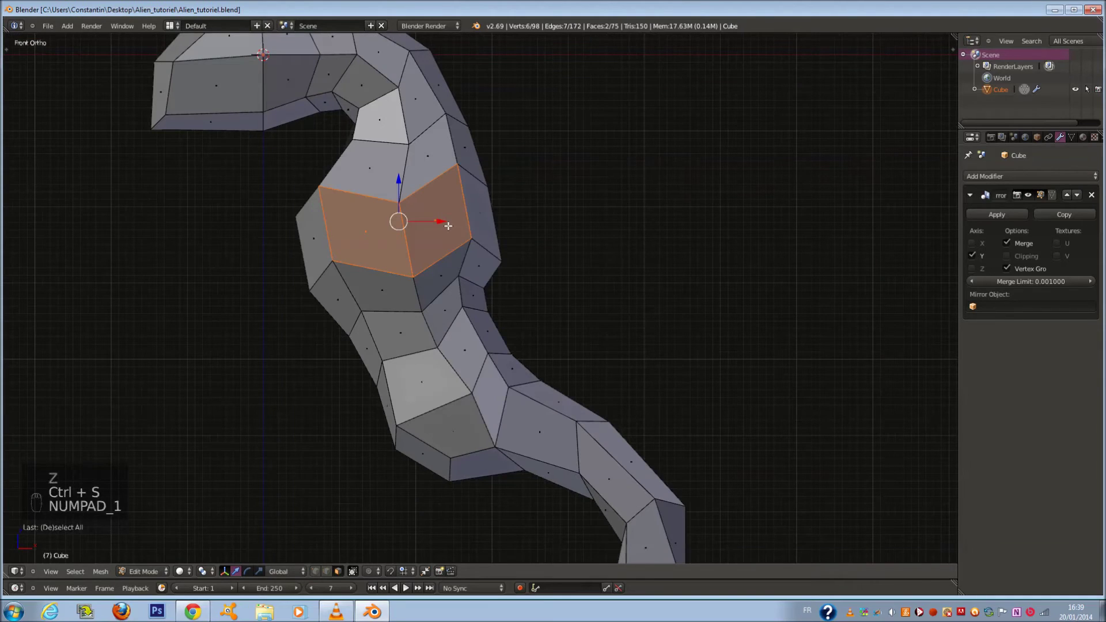
Step: Extrude the two selected torso faces outward in the left view and scale them down to form the shoulder
key(ctrl+KP_3)
key(z)
key(e)
key(s)
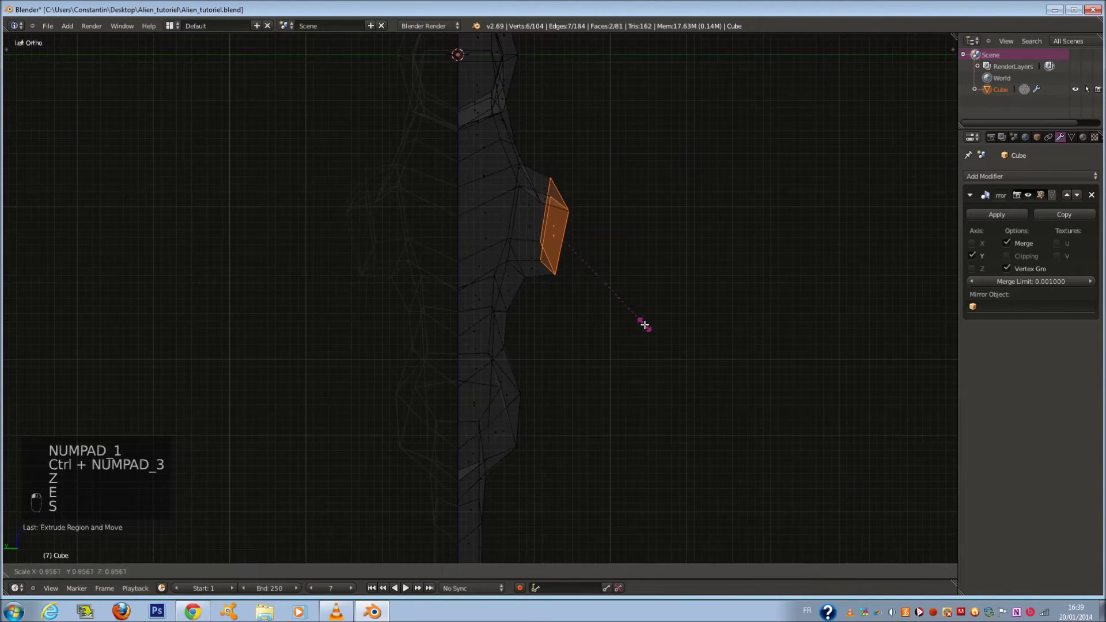
click(629, 295)
shift+scroll(637, 232, up, 1)
shift+scroll(635, 242, down, 3)
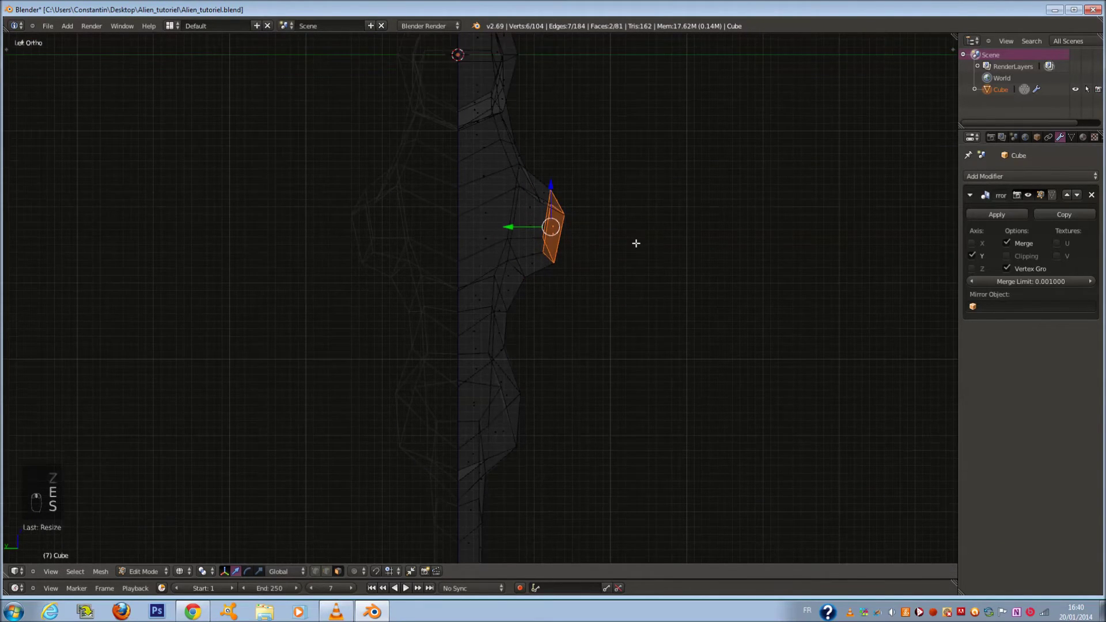
Step: Extrude the shoulder faces again, scale them down and move them downward and outward as the start of the arm
key(e)
click(655, 268)
key(s)
key(g)
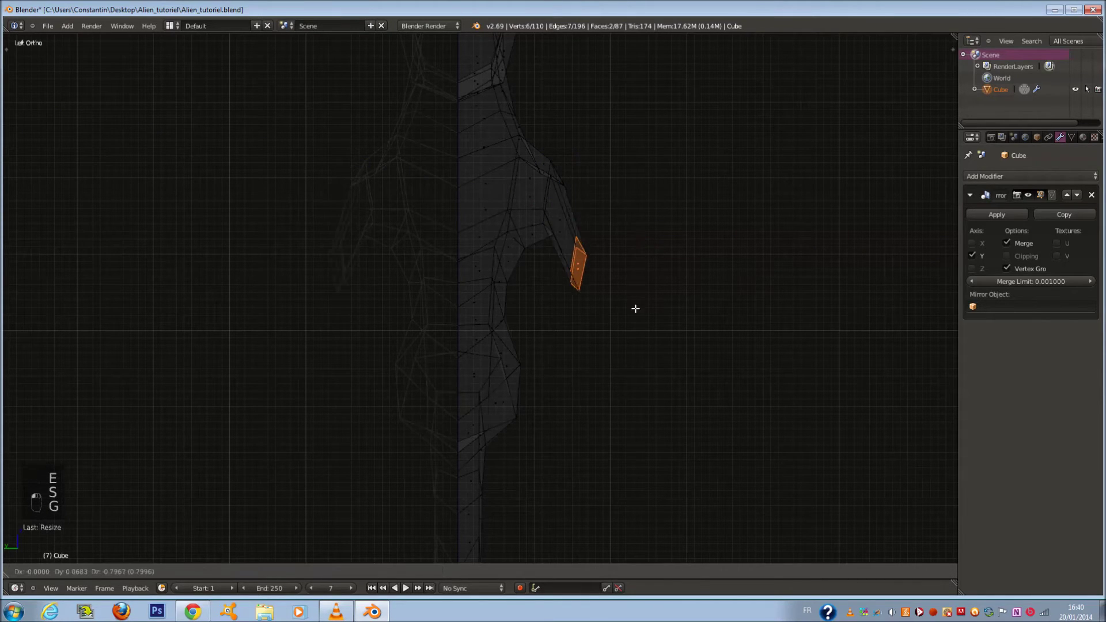
click(651, 318)
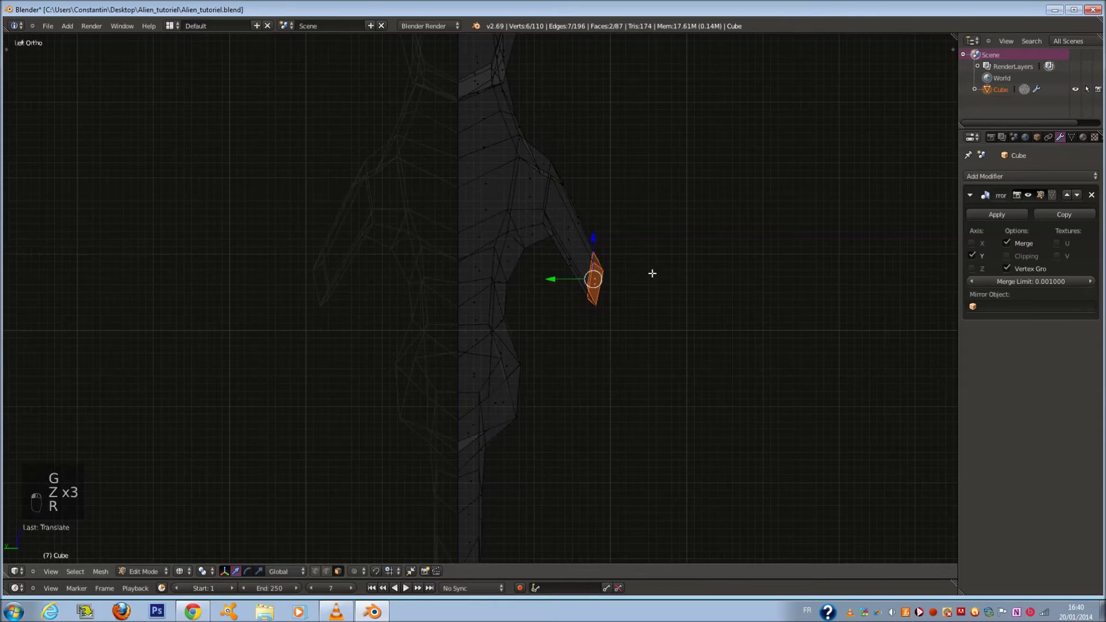
Step: Scale down the arm's end faces in the front view and rotate them to face downward
key(KP_3)
key(z)
key(KP_1)
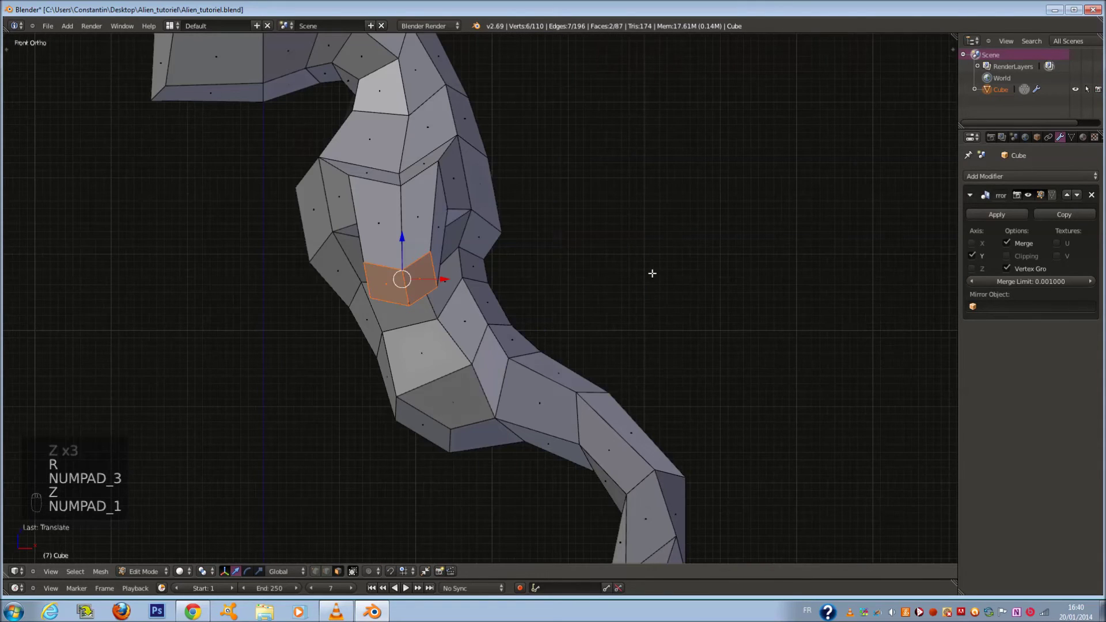
key(s)
click(563, 266)
key(r)
click(477, 167)
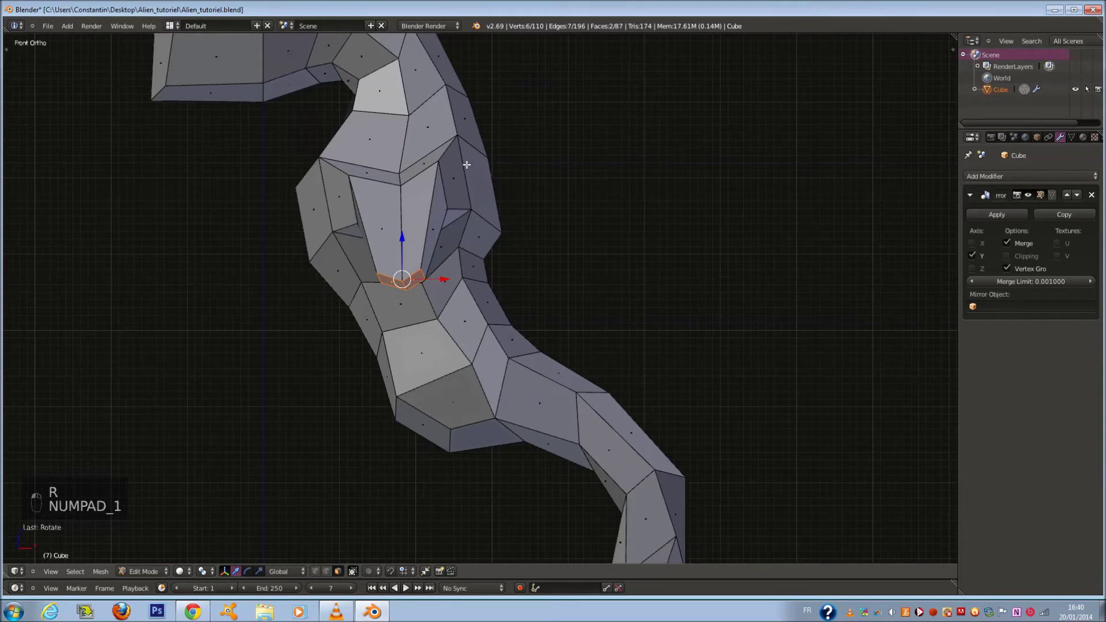
Step: Merge the arm's two end faces into a single face and move it down and back beside the hips
scroll(475, 252, down, 4)
scroll(493, 266, up, 1)
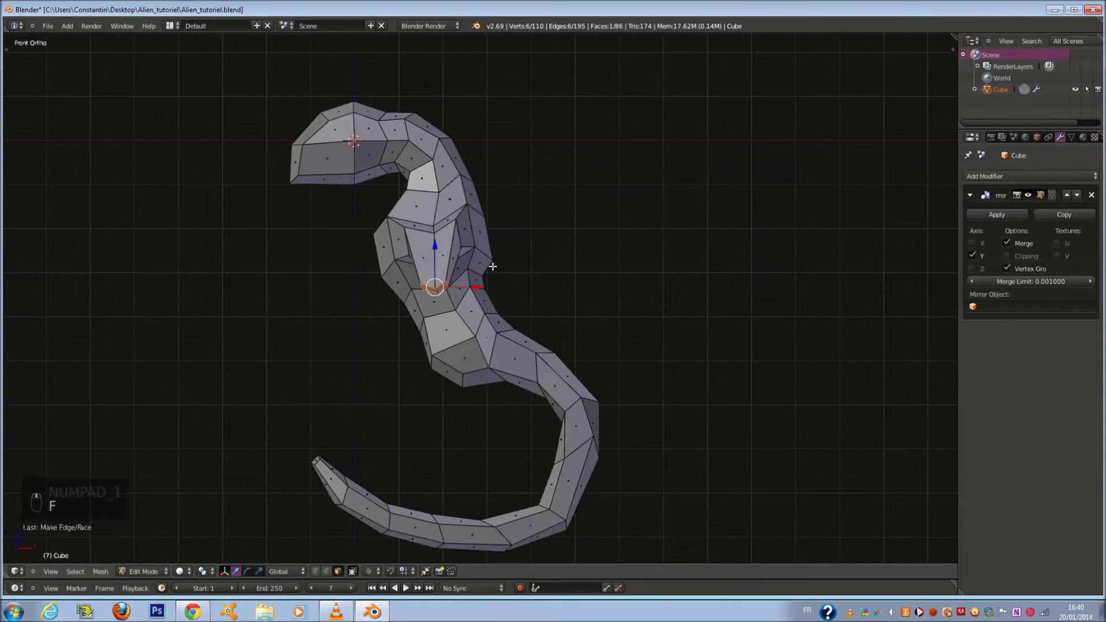
key(g)
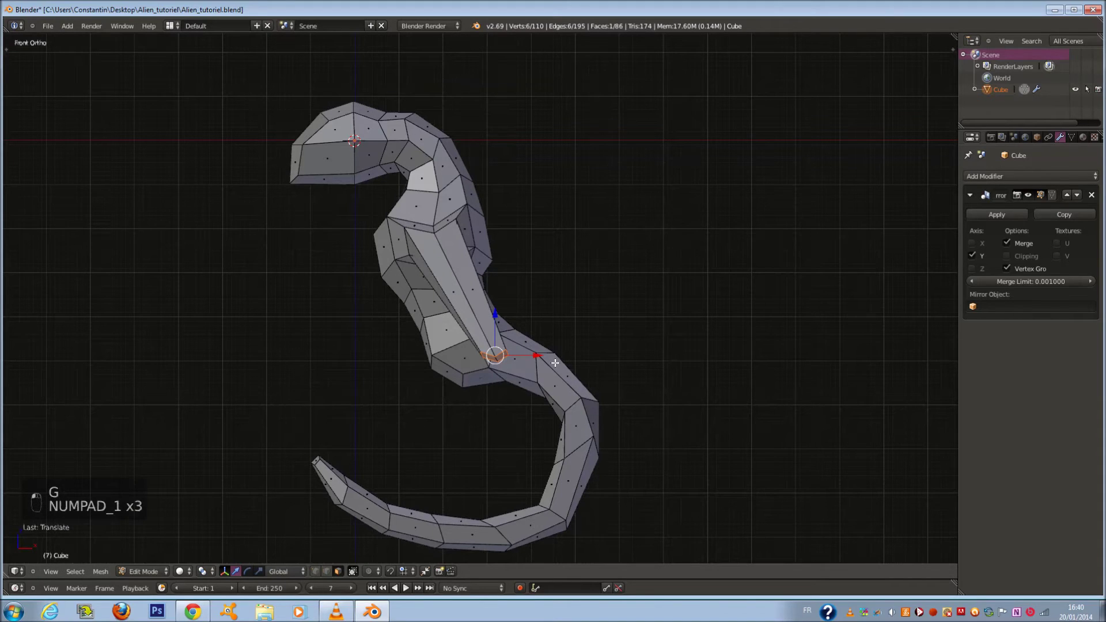
Step: Rotate the arm's end face in the wireframe left view and move it outward from the body
key(KP_3)
key(ctrl+KP_1)
key(ctrl+KP_3)
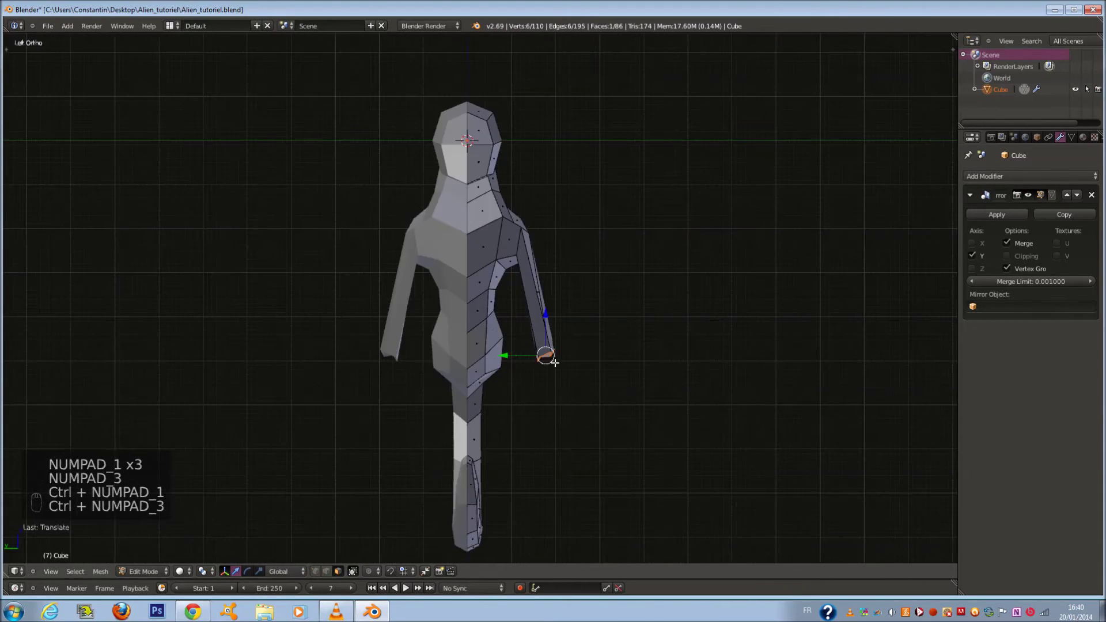
key(z)
scroll(568, 354, up, 2)
key(r)
click(682, 339)
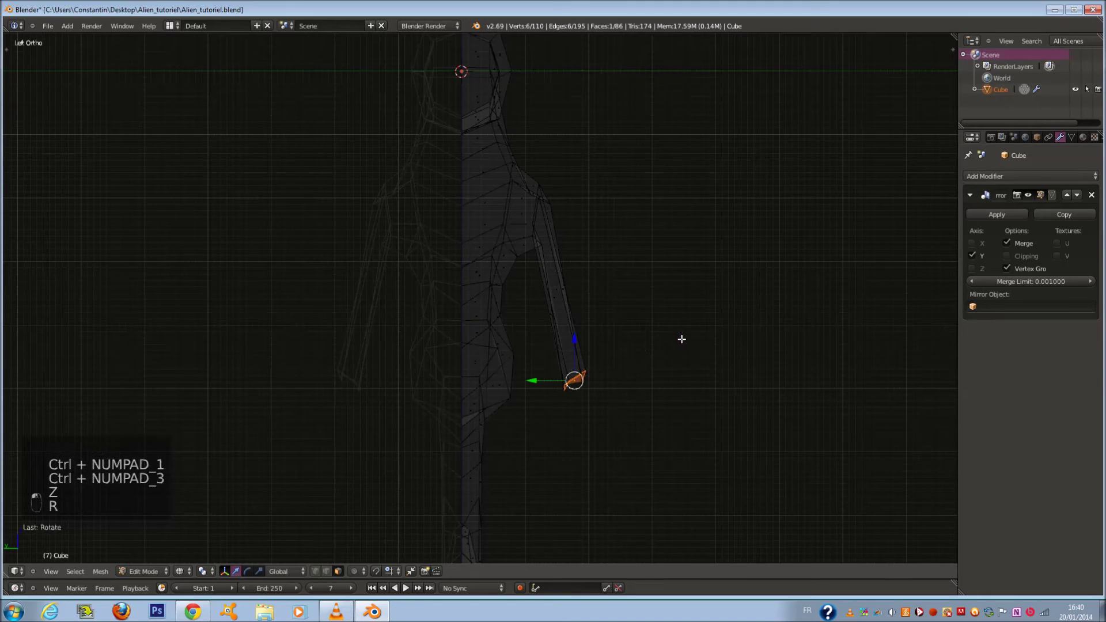
key(g)
click(654, 341)
Step: Circle-select the two faces under the armpit and reshape the underside of the shoulder
key(a)
key(a)
key(a)
key(a)
key(a)
key(c)
scroll(546, 241, up, 2)
key(c)
click(545, 239)
right_click(553, 232)
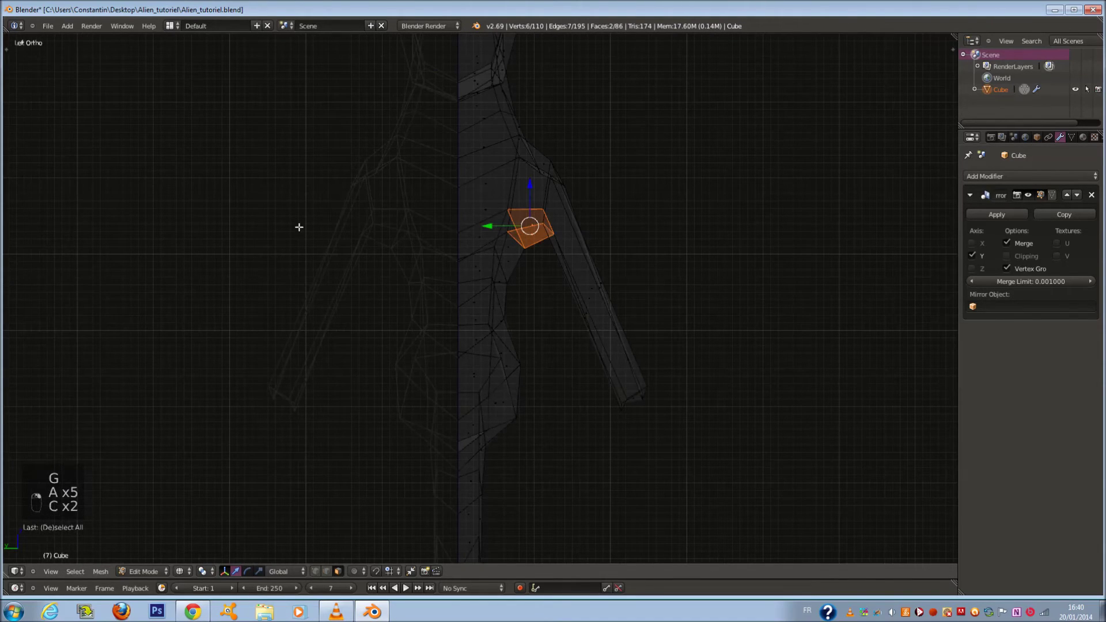
key(t)
key(t)
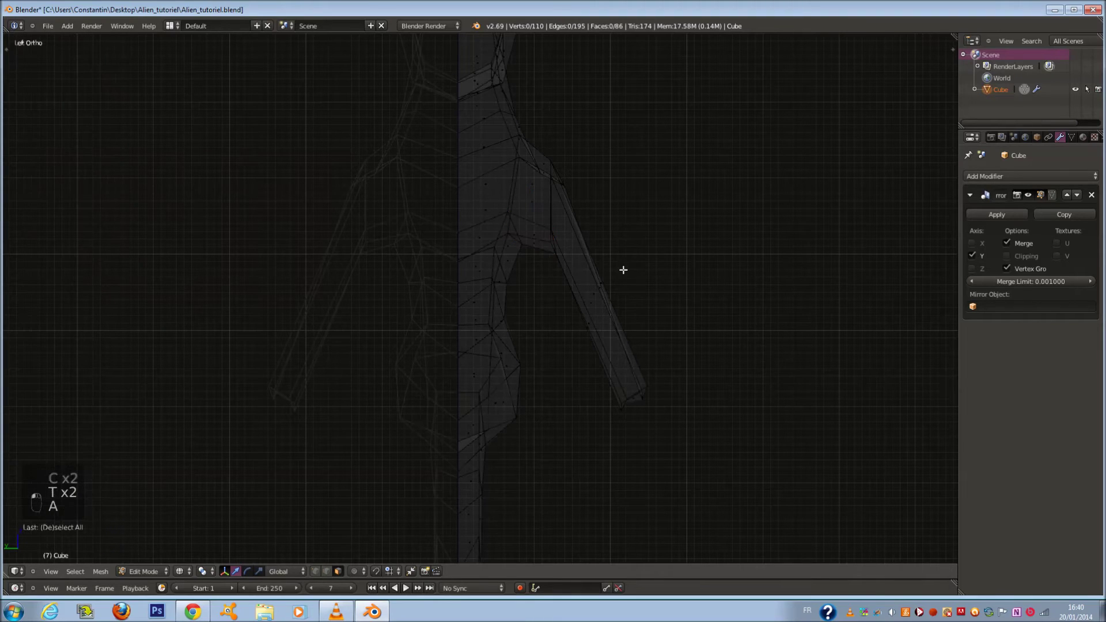
Step: Add one loop cut across the middle of the arm as an elbow, then rotate and scale the ring
key(ctrl+r)
key(r)
click(672, 326)
key(s)
key(z)
key(z)
scroll(601, 284, down, 1)
key(a)
key(a)
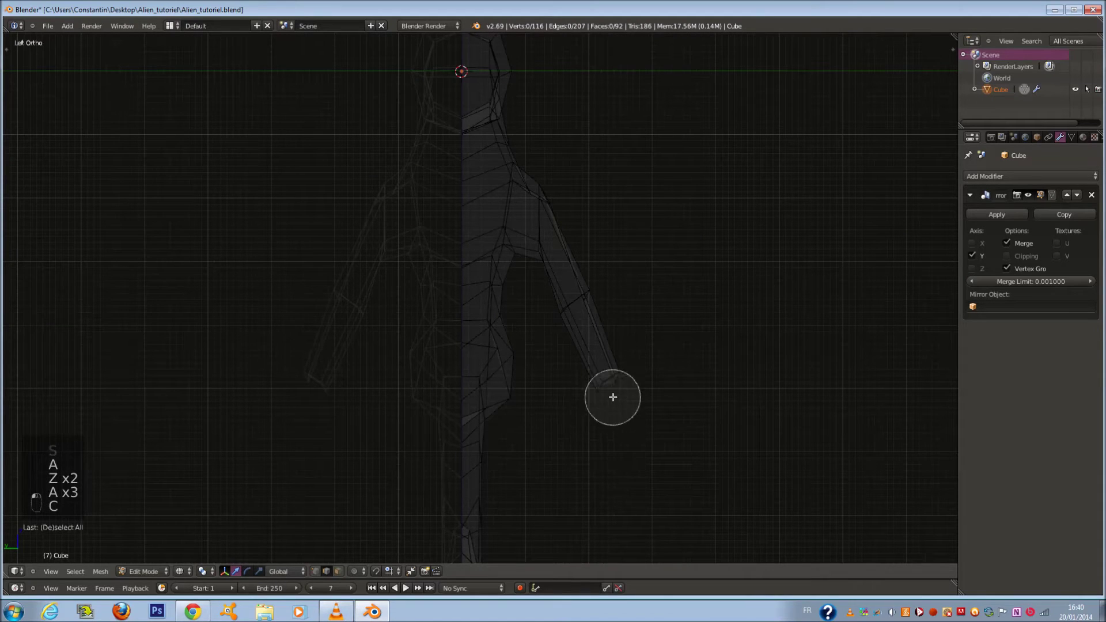
Step: Circle-select the forearm, rotate it about 7 degrees to bend the arm inward, and save the file
drag(597, 406, 612, 358)
key(r)
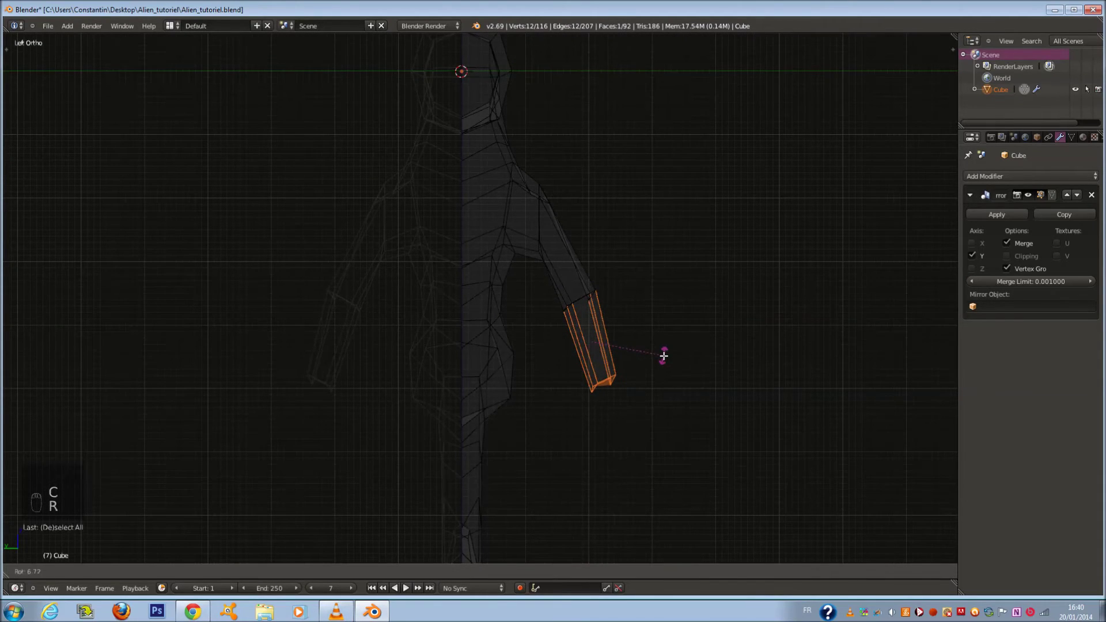
click(664, 356)
key(z)
key(ctrl+s)
Step: Switch to vertex select mode and circle-select the vertices at the end of the arm
key(z)
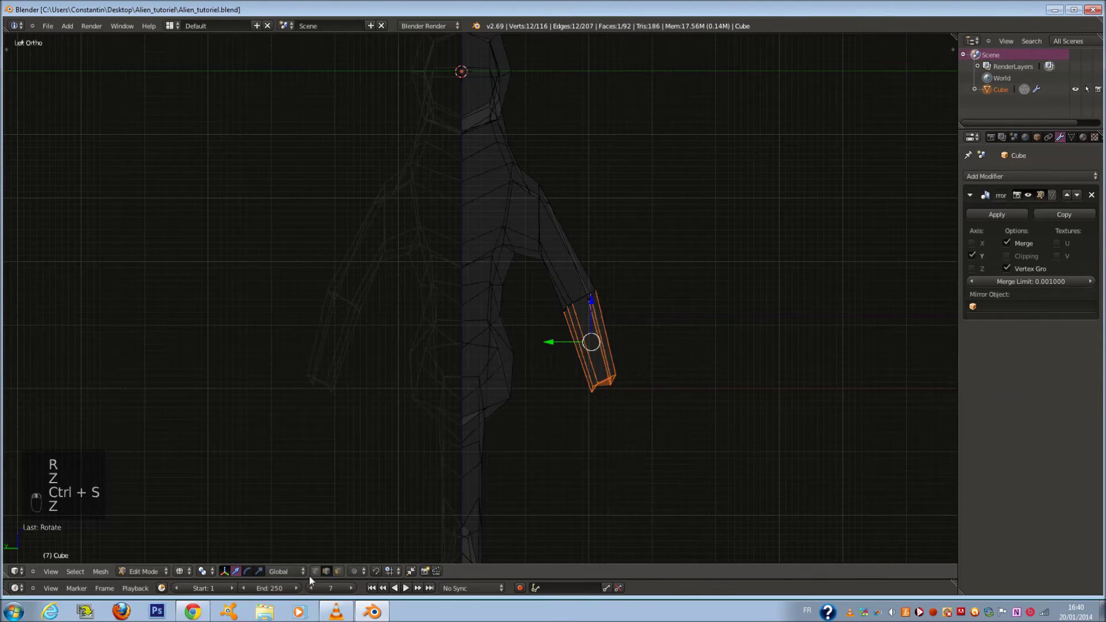
key(a)
key(a)
key(a)
key(a)
key(a)
key(z)
Step: Examine the arms, shoulders and chest in solid and wireframe shading from several angles
middle_drag(611, 388, 560, 288)
key(KP_3)
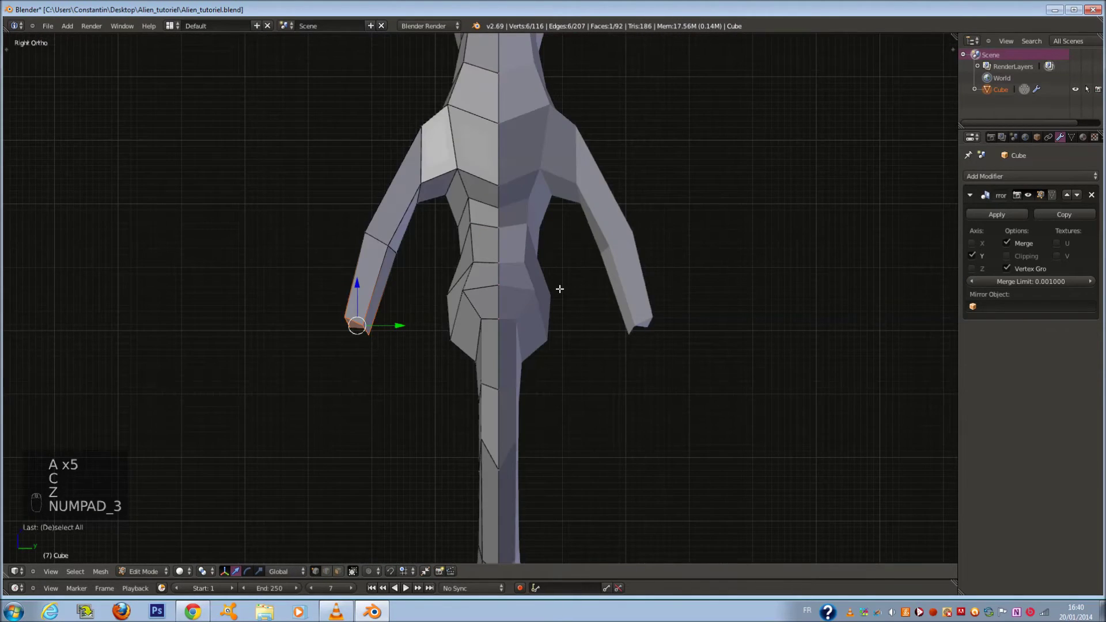
key(KP_1)
key(ctrl+KP_1)
scroll(560, 288, down, 3)
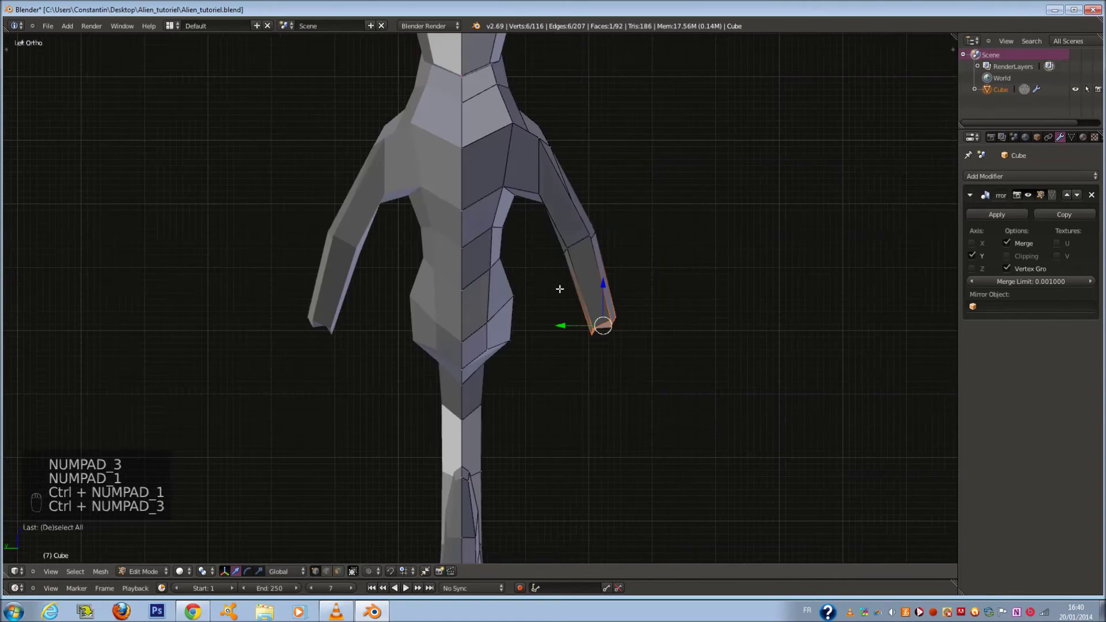
key(ctrl+KP_3)
key(z)
scroll(348, 237, down, 2)
middle_drag(663, 254, 545, 225)
key(z)
scroll(506, 164, up, 3)
middle_drag(506, 164, 583, 213)
middle_drag(511, 231, 556, 358)
key(KP_1)
key(ctrl+KP_1)
key(ctrl+KP_3)
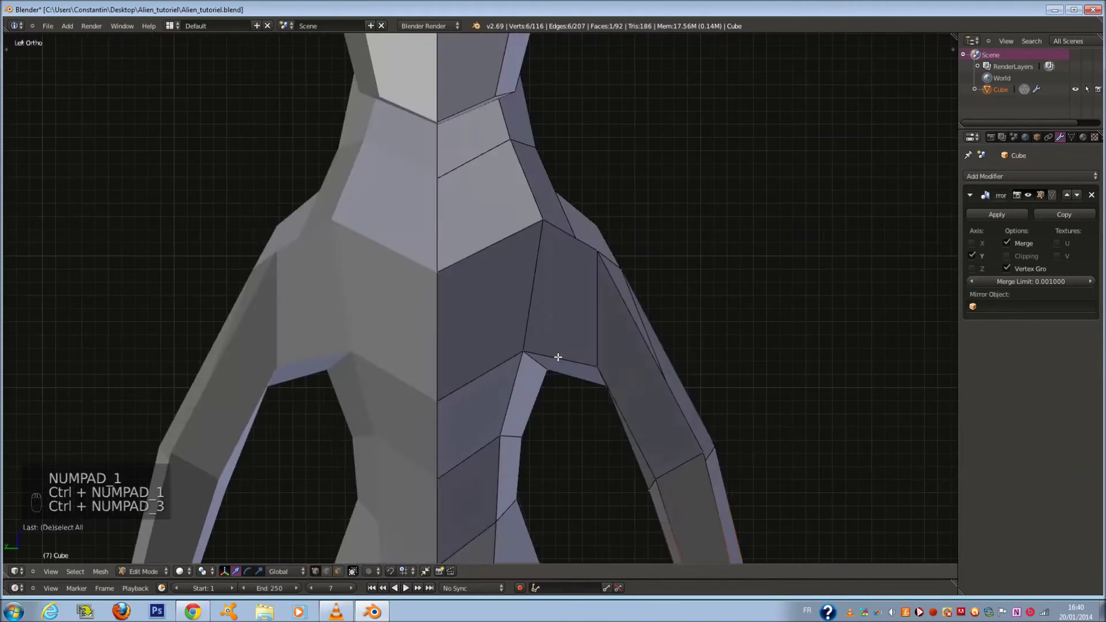
Step: Deselect everything and move single vertices at the outer shoulder and the elbow to refine the arm's shape
key(z)
key(a)
key(a)
key(a)
key(z)
key(a)
middle_drag(618, 316, 588, 311)
right_click(513, 302)
drag(596, 279, 596, 274)
middle_drag(597, 277, 641, 386)
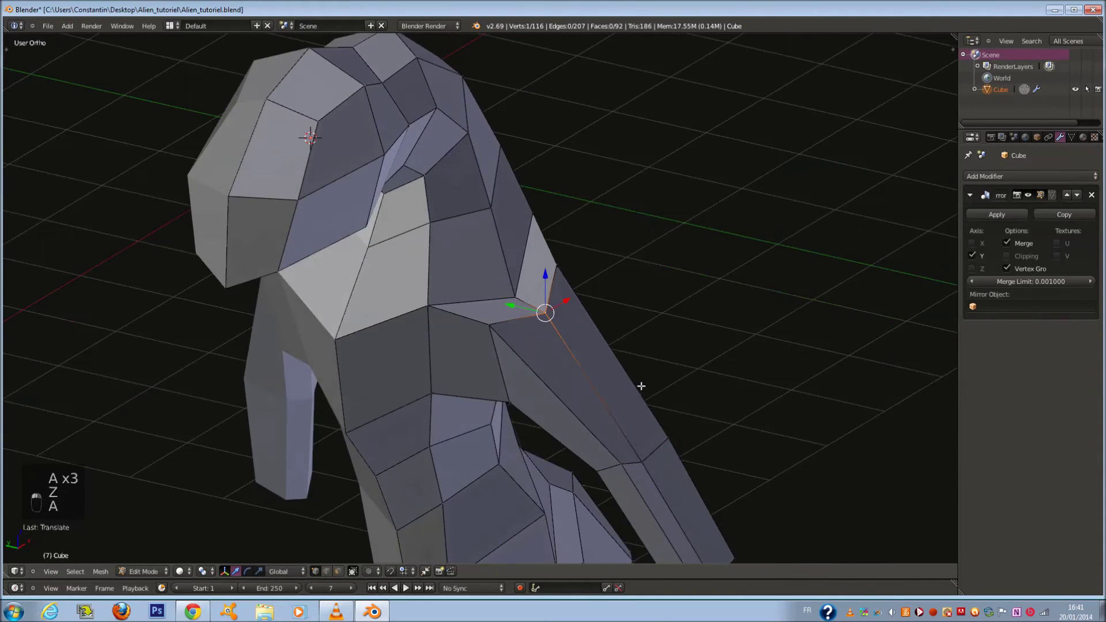
drag(654, 462, 668, 454)
key(ctrl+KP_1)
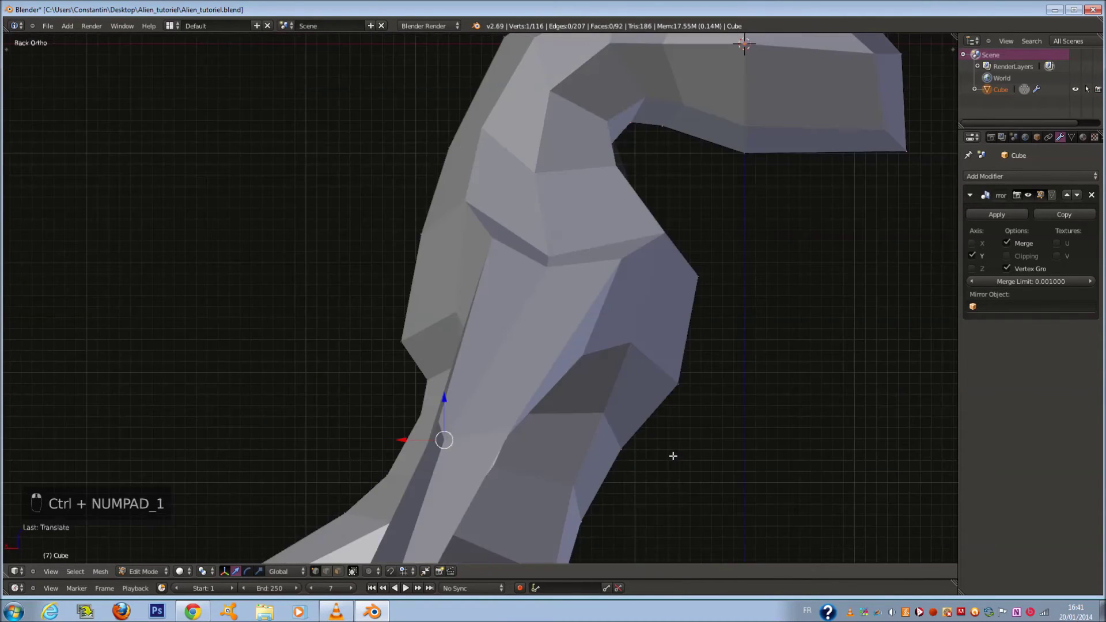
Step: Examine the arms and the whole body from the front, back and side in solid and wireframe shading
key(KP_3)
key(ctrl+KP_1)
key(ctrl+KP_3)
key(ctrl+KP_1)
key(z)
key(KP_3)
key(ctrl+KP_3)
key(z)
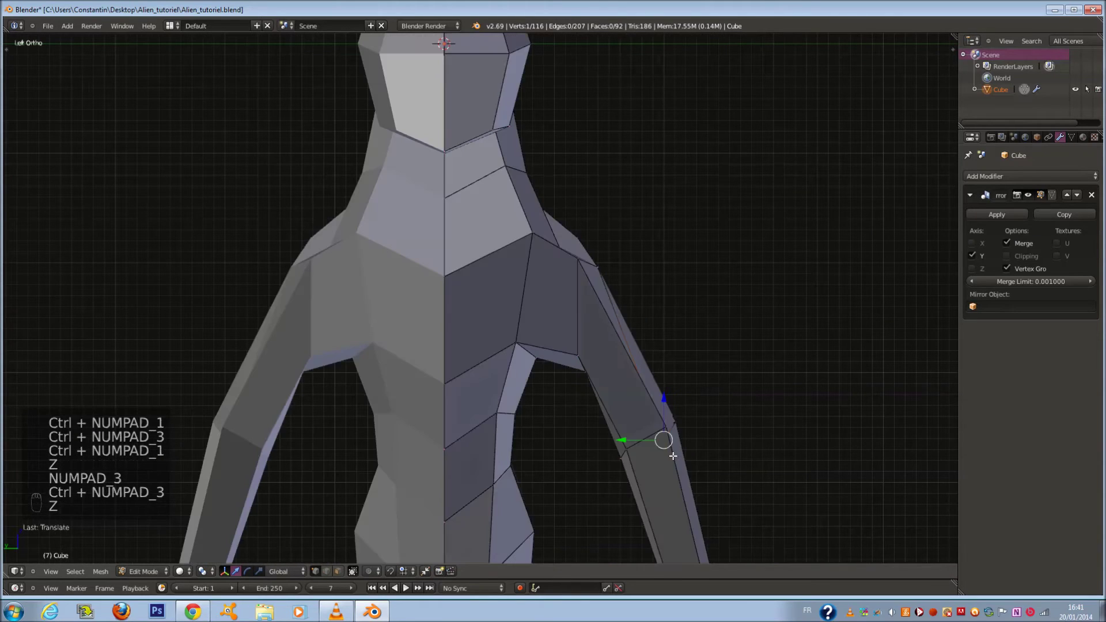
key(ctrl+KP_1)
scroll(673, 455, down, 5)
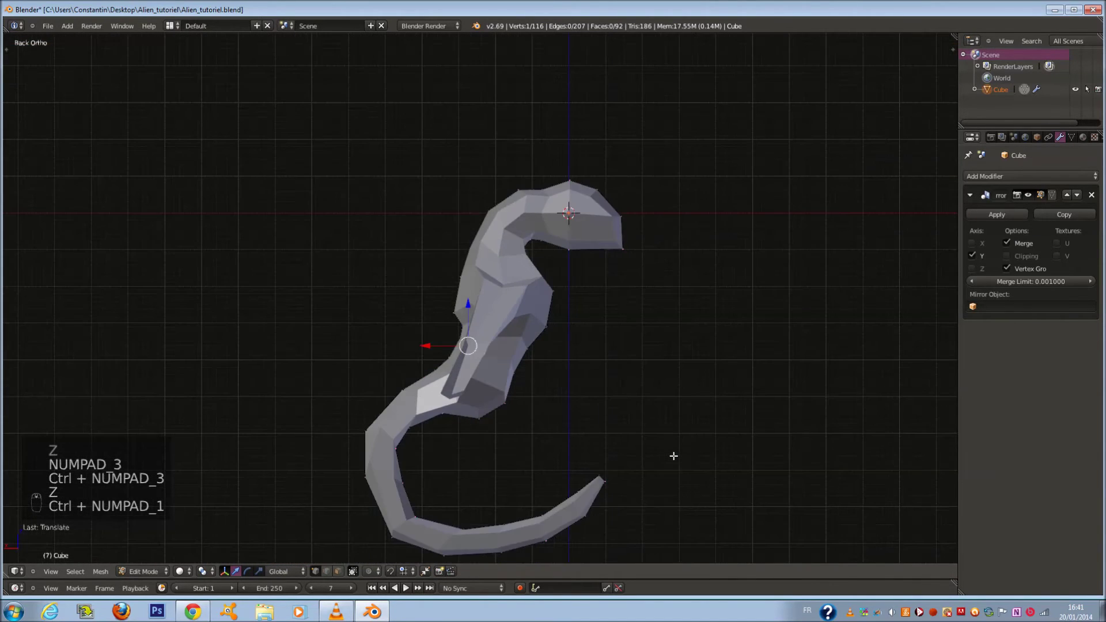
key(KP_3)
key(ctrl+KP_3)
key(ctrl+KP_3)
key(KP_1)
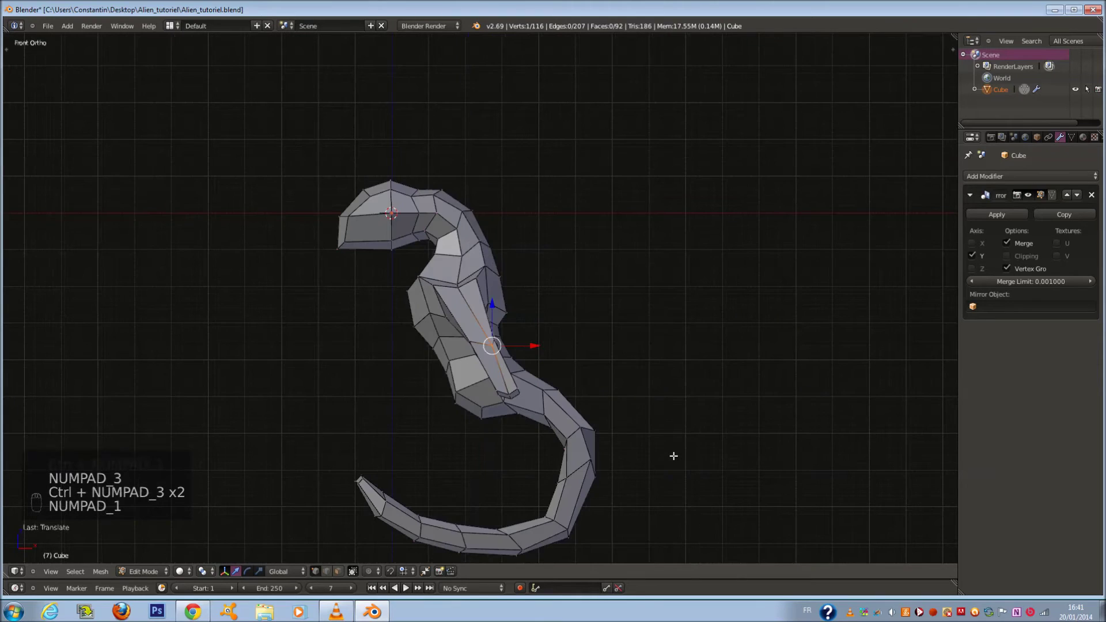
mouse_move(674, 456)
middle_down()
mouse_move(664, 368)
mouse_move(760, 338)
middle_up()
Step: Circle-select the end of the arm, extrude a short elbow segment from it, rotate it slightly and adjust its position
key(z)
key(a)
key(a)
key(a)
key(a)
key(a)
key(c)
key(KP_1)
key(z)
key(e)
key(g)
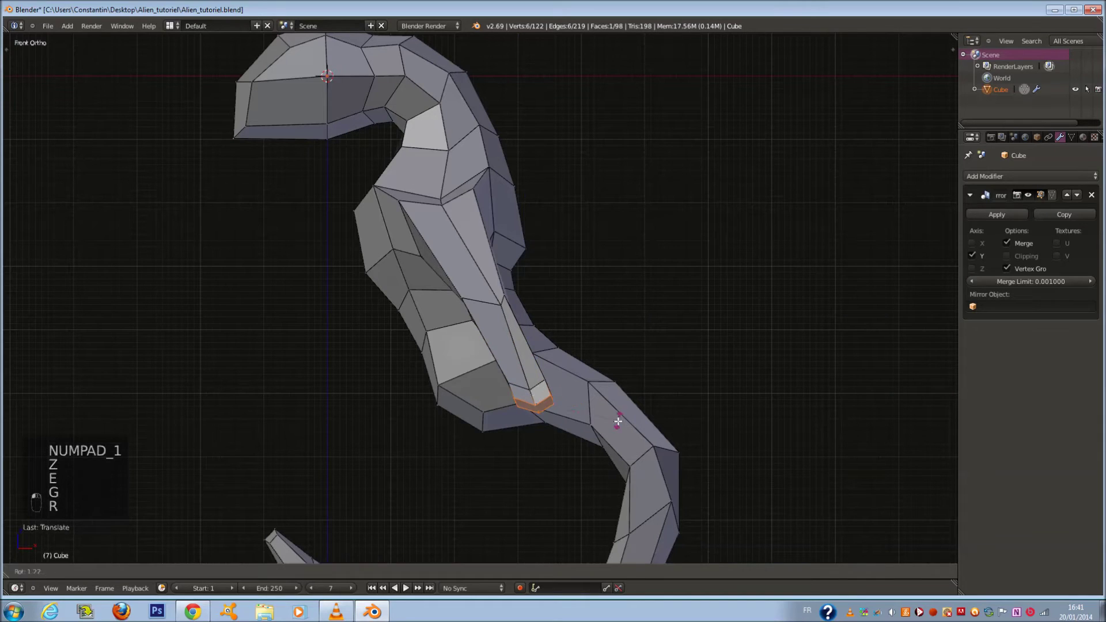
click(604, 447)
key(g)
scroll(590, 447, down, 4)
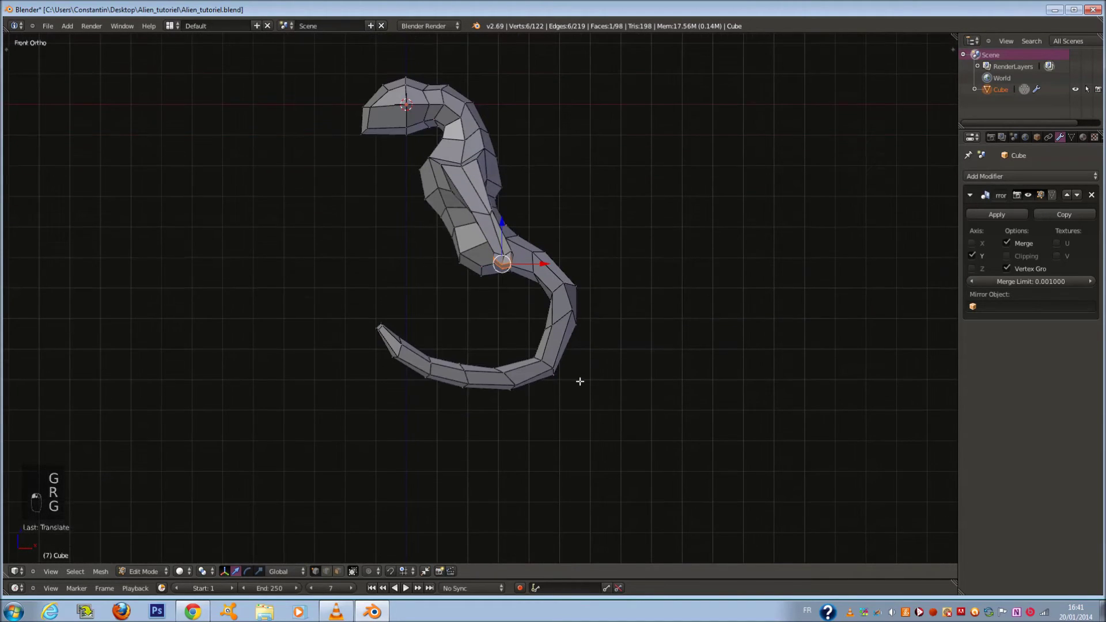
Step: Extrude a long forearm from the elbow, angled down and forward, and reposition its end in the front view
scroll(615, 297, up, 4)
shift+middle_drag(693, 101, 657, 204)
key(e)
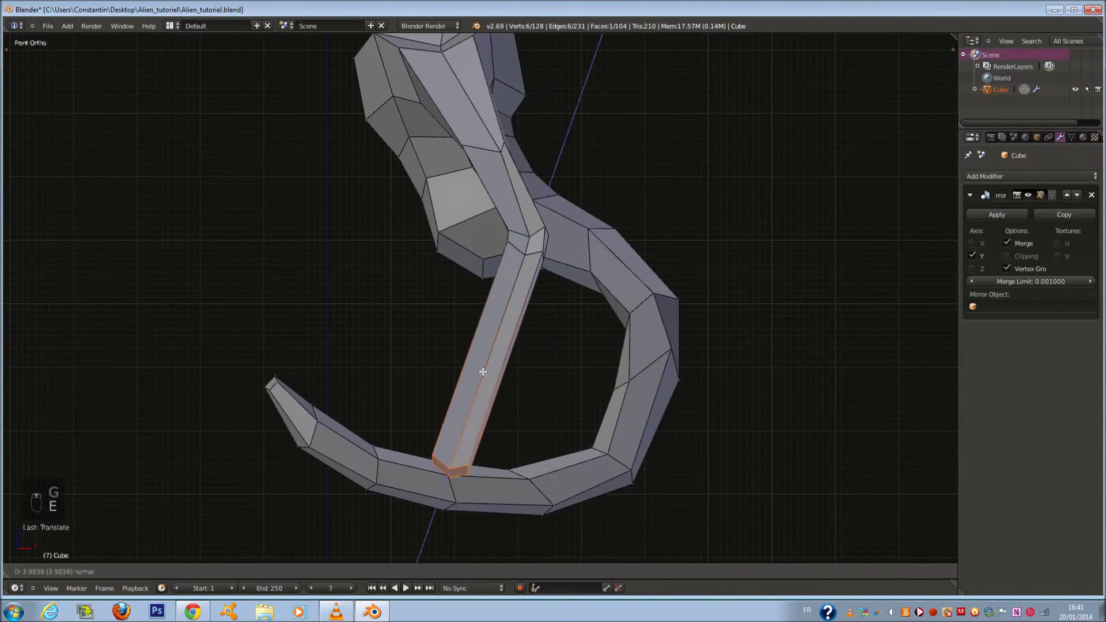
click(457, 412)
key(g)
click(494, 412)
Step: Extrude a short hand segment from the forearm, rotate and flatten its end, and move it below the wrist
key(e)
click(487, 456)
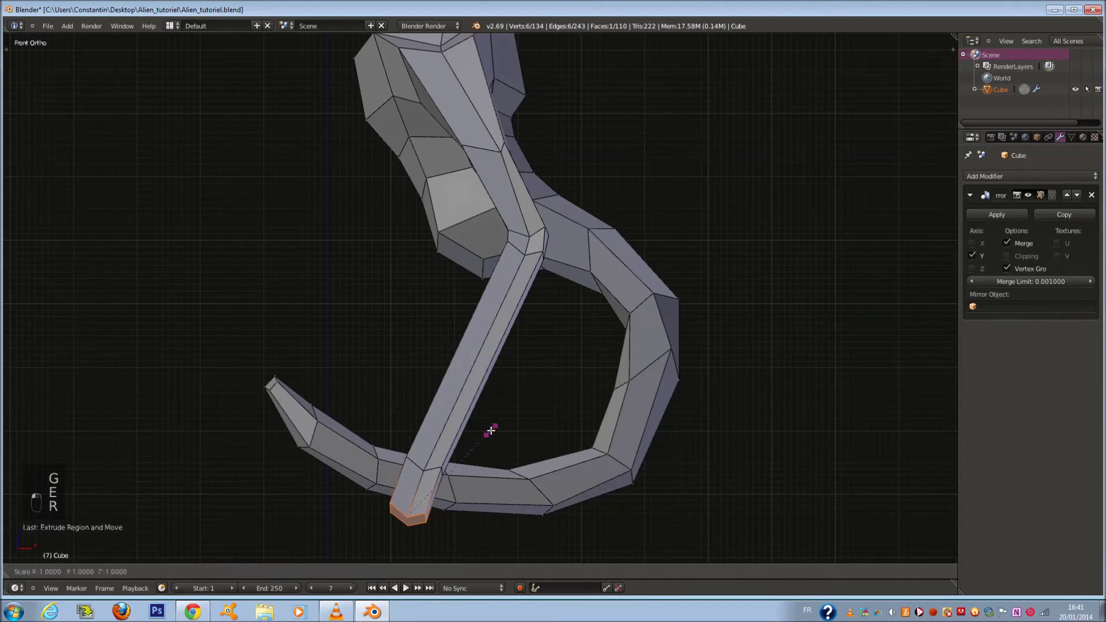
click(483, 440)
scroll(485, 443, down, 1)
key(g)
click(475, 478)
Step: Circle-select the wrist and hand vertices in wireframe and move them up and inward to shorten the forearm
key(z)
middle_drag(479, 431, 642, 448)
key(c)
right_click(700, 455)
key(KP_1)
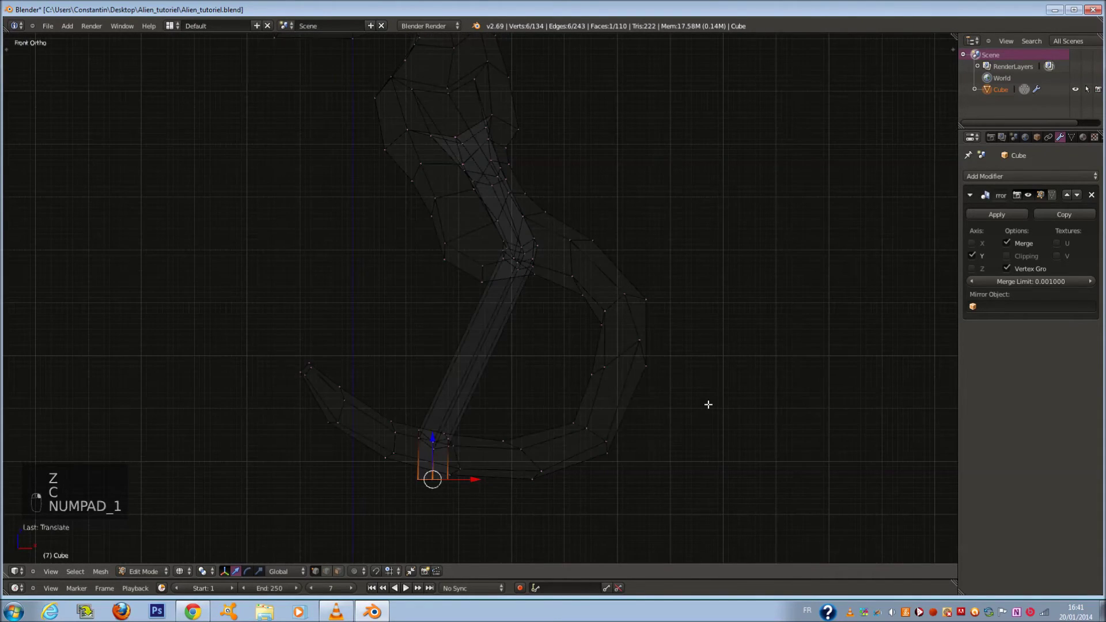
key(ctrl+KP_3)
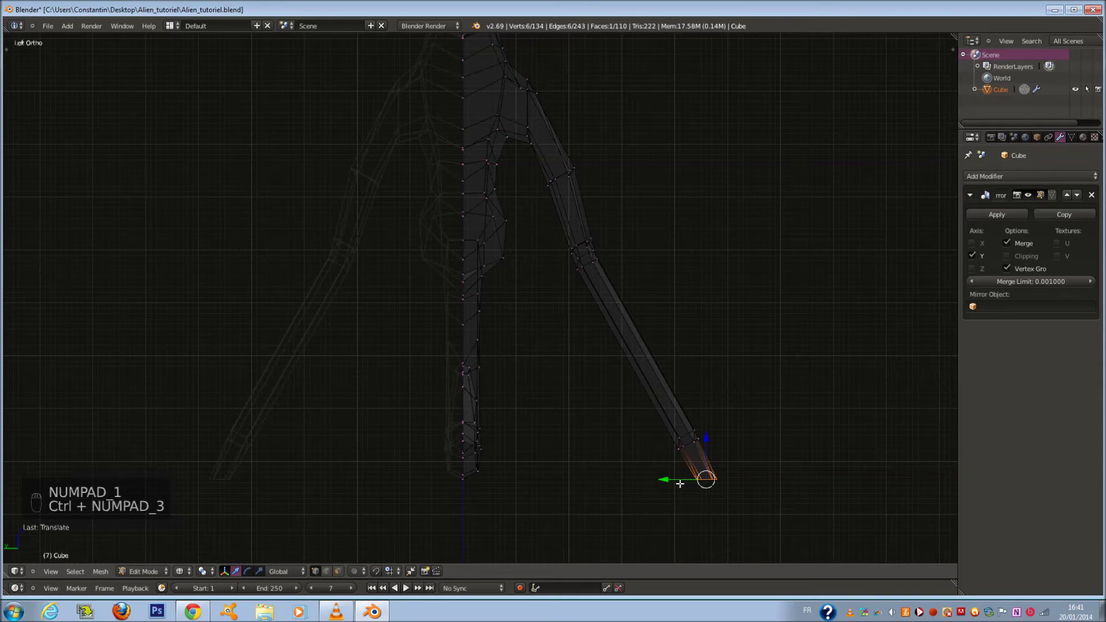
key(c)
click(683, 455)
drag(663, 455, 650, 416)
Step: Add two loop cuts along the forearm, scale the new edge loop, and save the file
key(a)
key(ctrl+r)
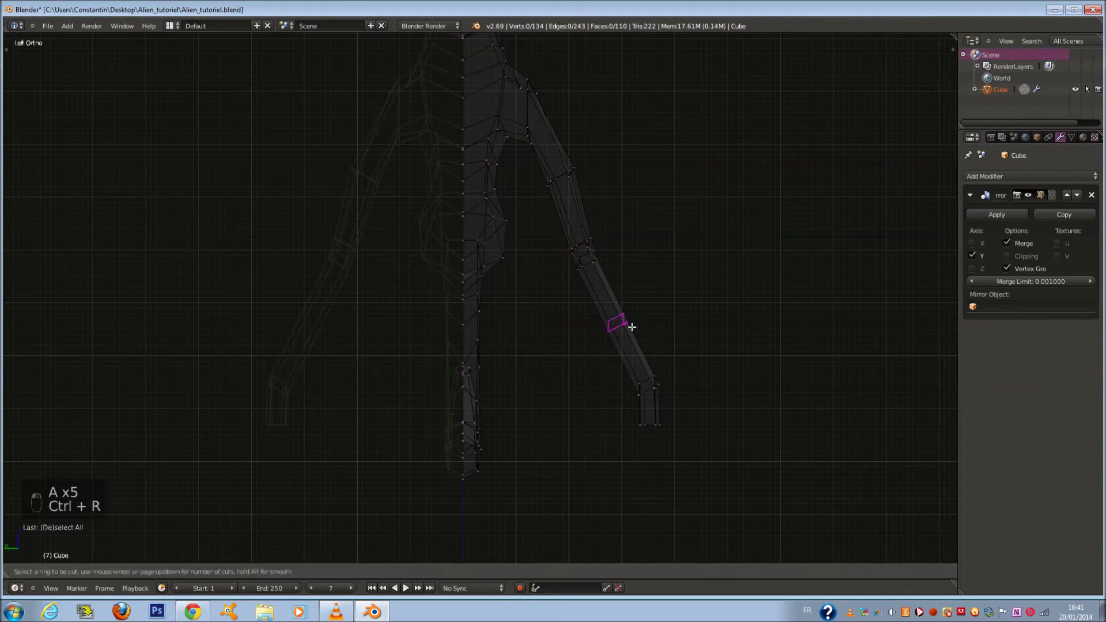
click(632, 327)
key(s)
click(675, 307)
key(z)
shift+scroll(636, 262, up, 3)
key(z)
key(a)
key(ctrl+r)
key(z)
mouse_move(578, 209)
middle_down()
mouse_move(641, 365)
mouse_move(628, 316)
mouse_move(599, 305)
middle_up()
key(Tab)
key(ctrl+s)
key(Tab)
Step: Move individual vertices and edges on the forearm to refine its shape, and save the file
right_click(599, 305)
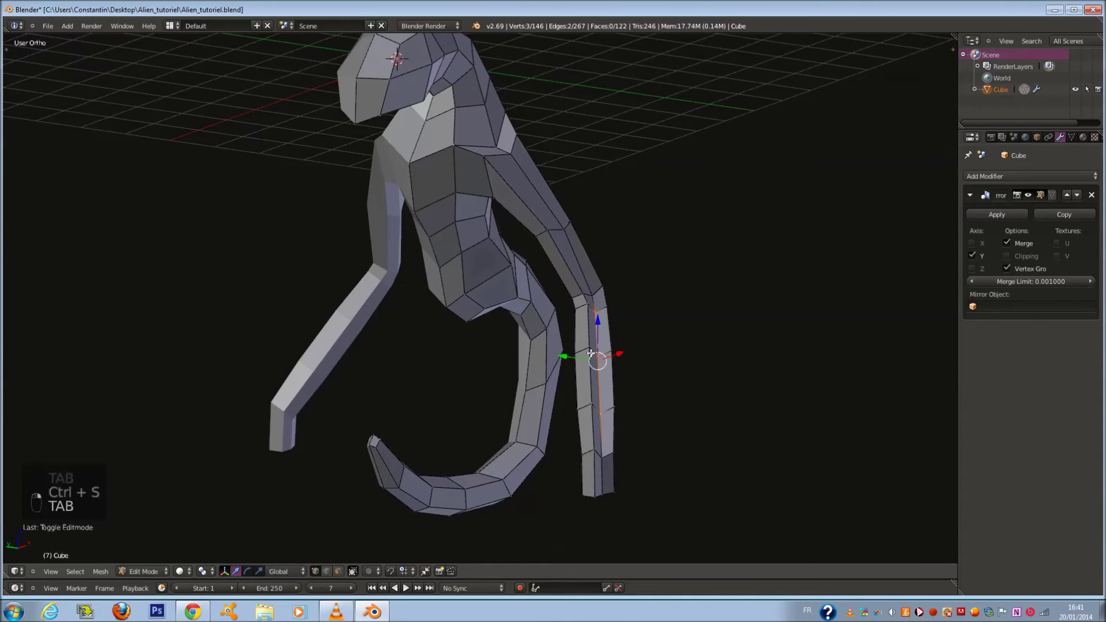
drag(576, 358, 582, 359)
middle_drag(582, 360, 690, 343)
middle_drag(634, 408, 570, 405)
key(Tab)
key(ctrl+s)
Step: Deselect everything and circle-select the vertices at the lower end of the hand segment in wireframe
key(KP_1)
key(z)
key(Tab)
key(a)
key(a)
key(a)
key(a)
key(a)
key(c)
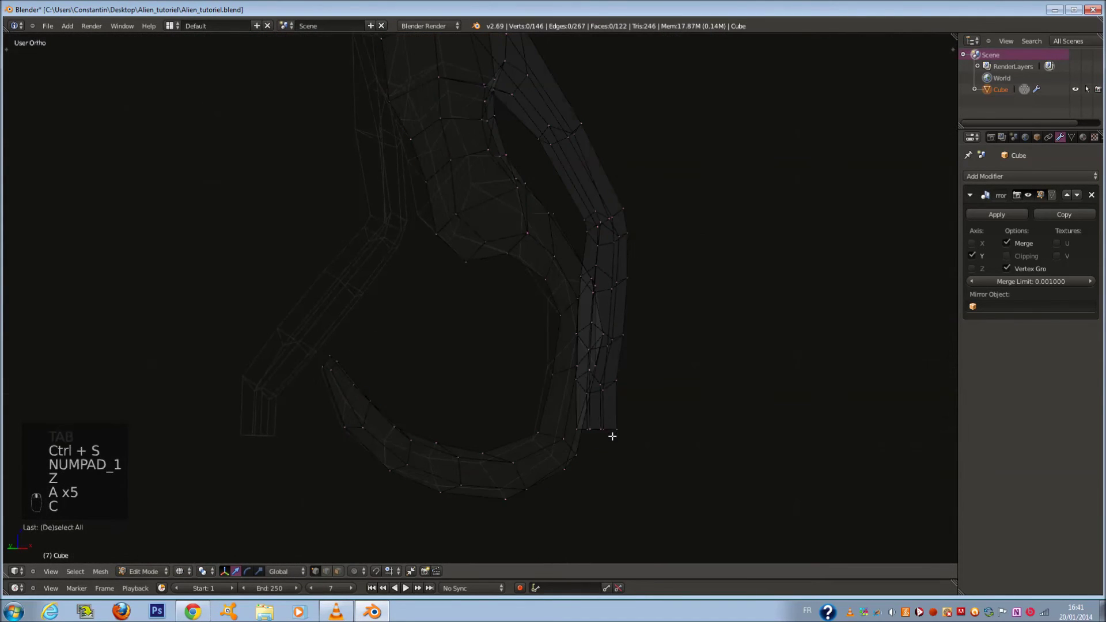
key(c)
click(659, 453)
Step: Extrude the hand's end downward in the front view and shift the new end so it continues straight below the wrist
key(KP_3)
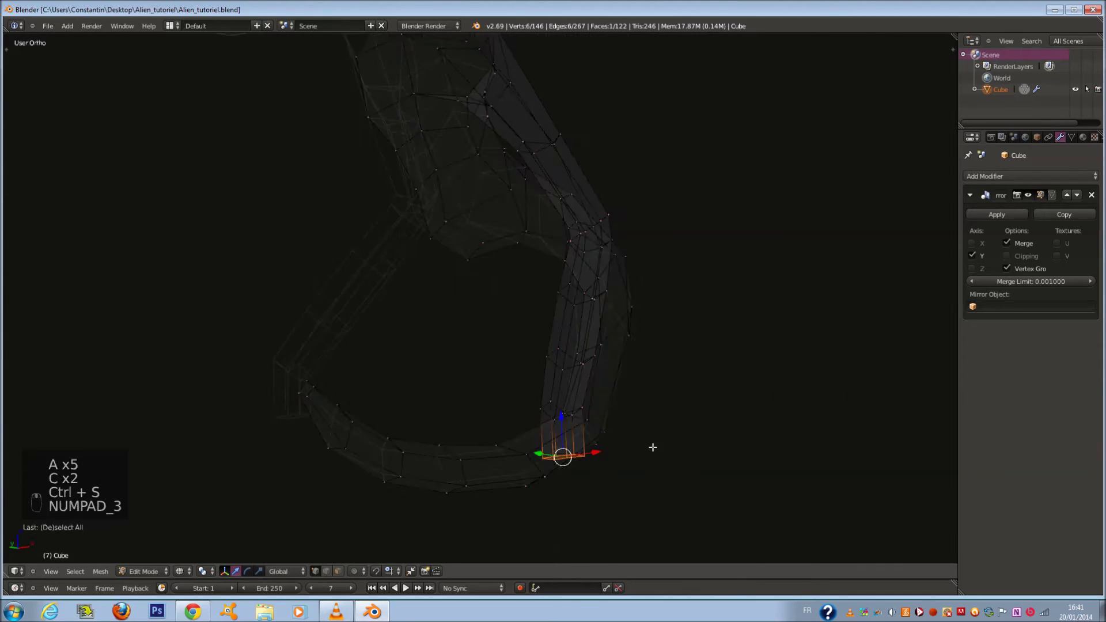
key(ctrl+KP_1)
key(ctrl+KP_3)
key(ctrl+KP_1)
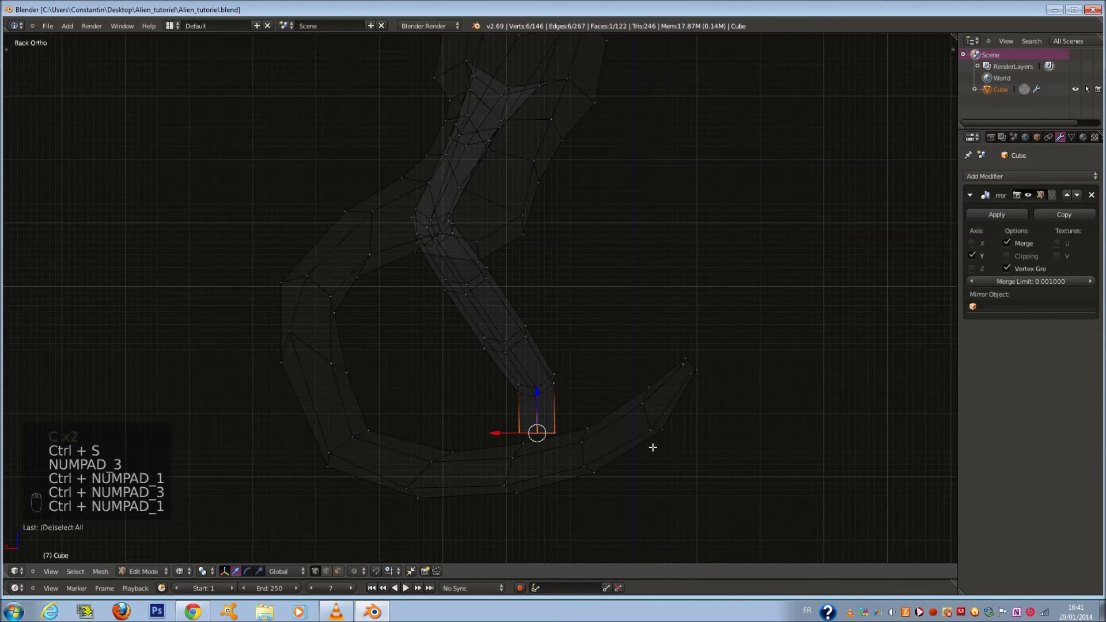
key(KP_1)
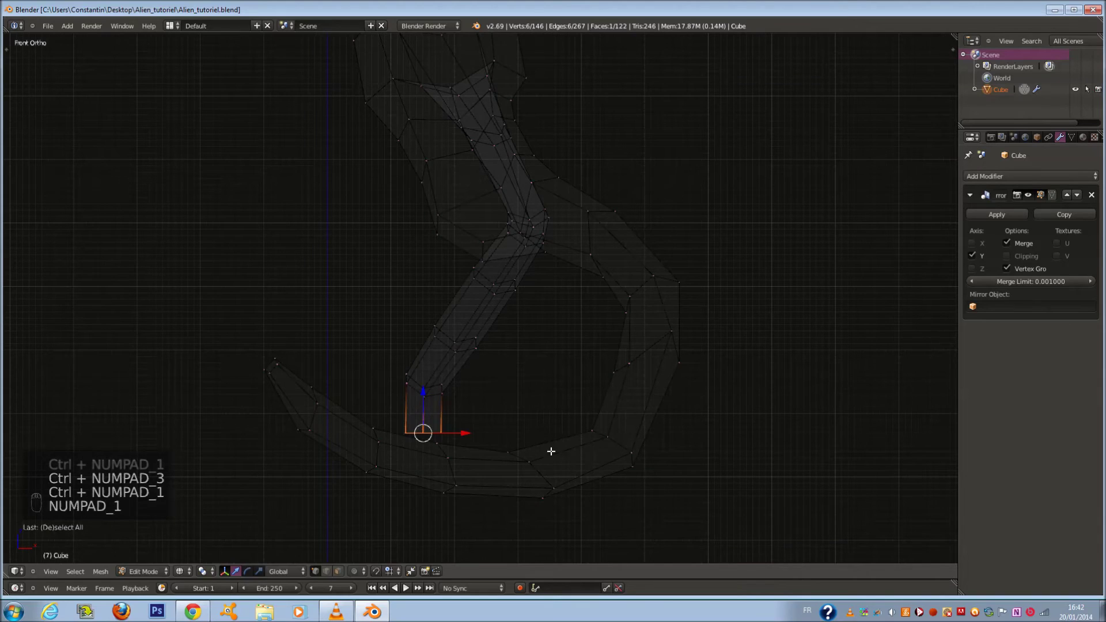
key(e)
key(g)
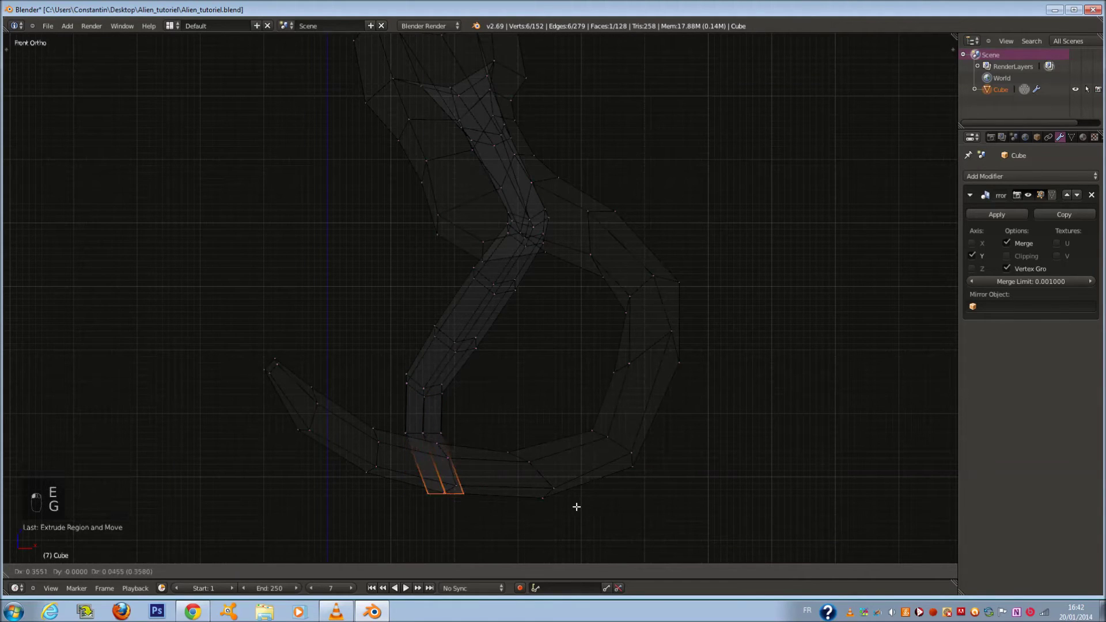
click(570, 503)
key(z)
mouse_move(567, 491)
middle_down()
mouse_move(506, 444)
mouse_move(432, 449)
middle_up()
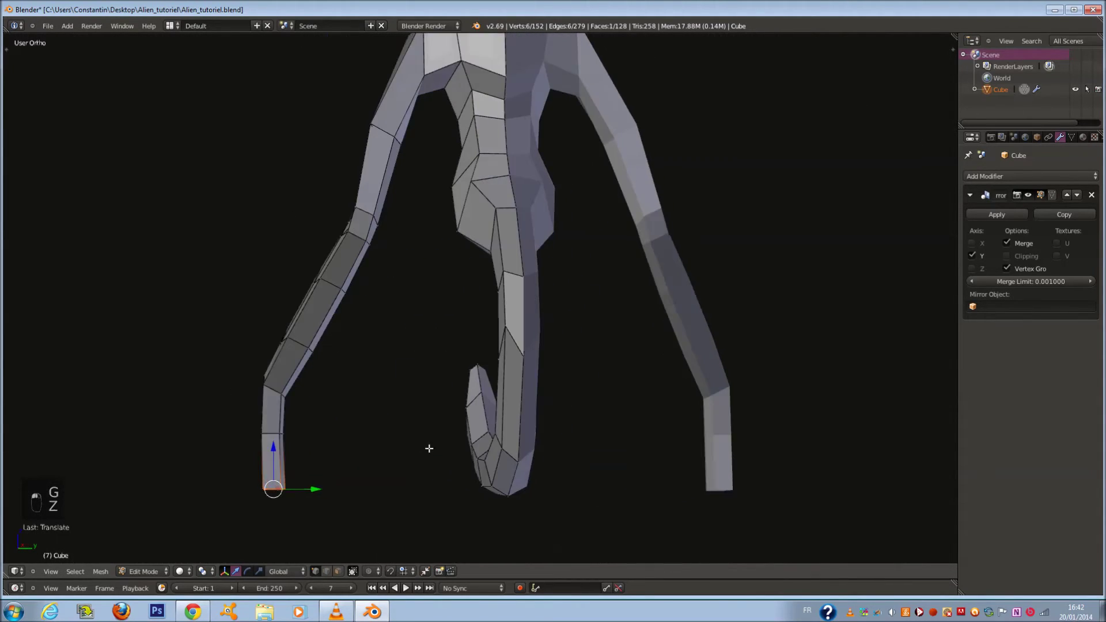
Step: Scale the hand's end, then circle-select and scale the edge loop above it, and save the file
key(s)
click(490, 487)
key(z)
key(a)
key(c)
scroll(235, 451, up, 3)
click(230, 455)
right_click(237, 455)
key(s)
click(253, 454)
key(z)
key(ctrl+s)
Step: Adjust the scale of the hand's edge loop in wireframe and deselect everything
click(422, 409)
ctrl+scroll(421, 409, down, 5)
shift+scroll(420, 409, down, 5)
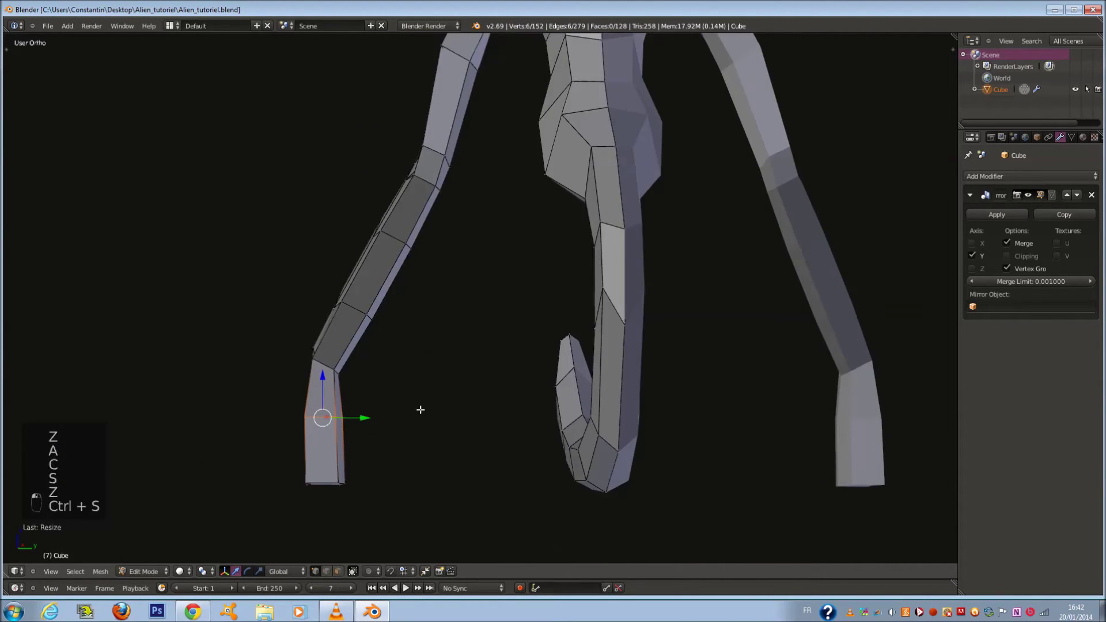
key(z)
key(a)
key(a)
key(a)
key(a)
key(a)
key(s)
click(380, 357)
key(z)
key(a)
Step: Circle-select vertices at the hand's lower end in wireframe and scale them to shape the palm
mouse_move(383, 353)
middle_down()
mouse_move(415, 385)
mouse_move(570, 390)
middle_up()
right_click(596, 489)
middle_drag(596, 488, 501, 485)
key(z)
key(a)
key(c)
click(529, 509)
right_click(530, 511)
drag(550, 509, 503, 489)
key(z)
key(s)
Step: Scale and move the edge at the lower end of the hand so the palm flares outward
middle_drag(504, 489, 427, 403)
middle_click(447, 432)
right_click(421, 440)
key(s)
middle_click(403, 395)
click(311, 429)
mouse_move(353, 417)
mouse_down()
mouse_move(346, 426)
mouse_move(365, 420)
mouse_up()
middle_drag(366, 419, 613, 324)
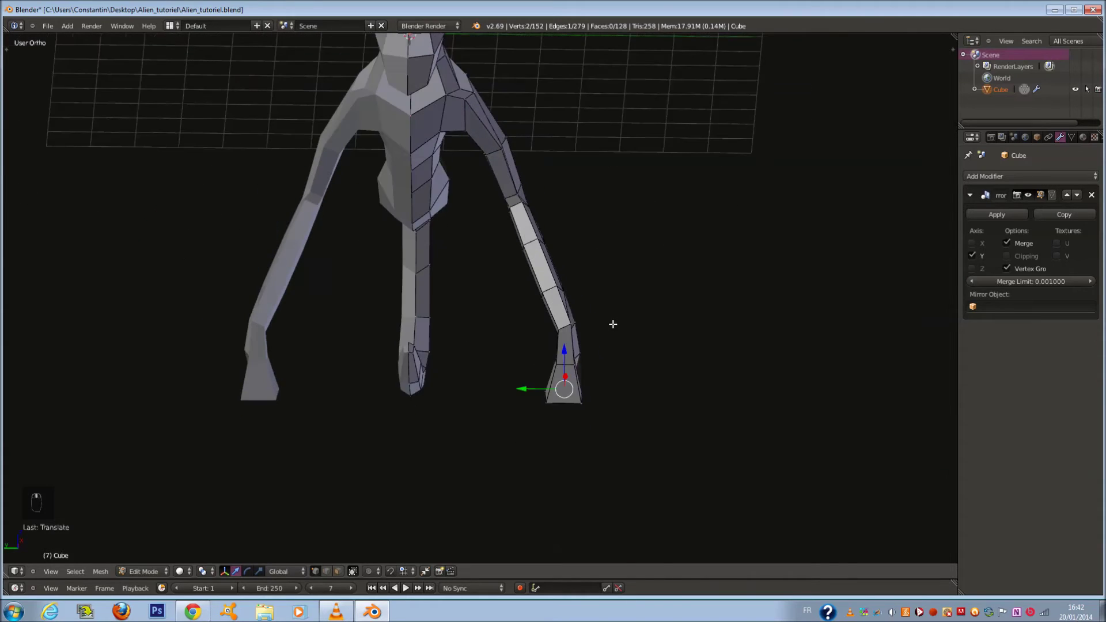
Step: Add a loop cut around the flared lower part of the hand and deselect everything
scroll(613, 325, up, 1)
middle_drag(602, 375, 407, 378)
key(KP_Decimal)
key(a)
key(ctrl+r)
click(436, 242)
click(438, 249)
key(a)
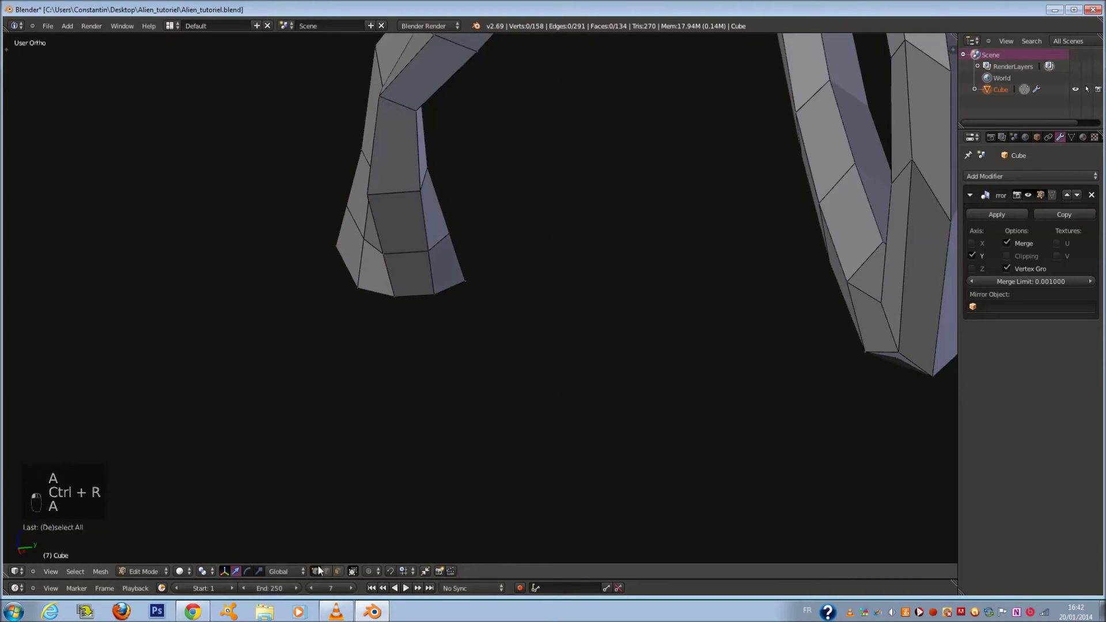
Step: Switch to face select mode, select the face on the hand's inner side and extrude it a short distance outward
drag(440, 269, 425, 267)
key(Escape)
middle_drag(425, 266, 433, 269)
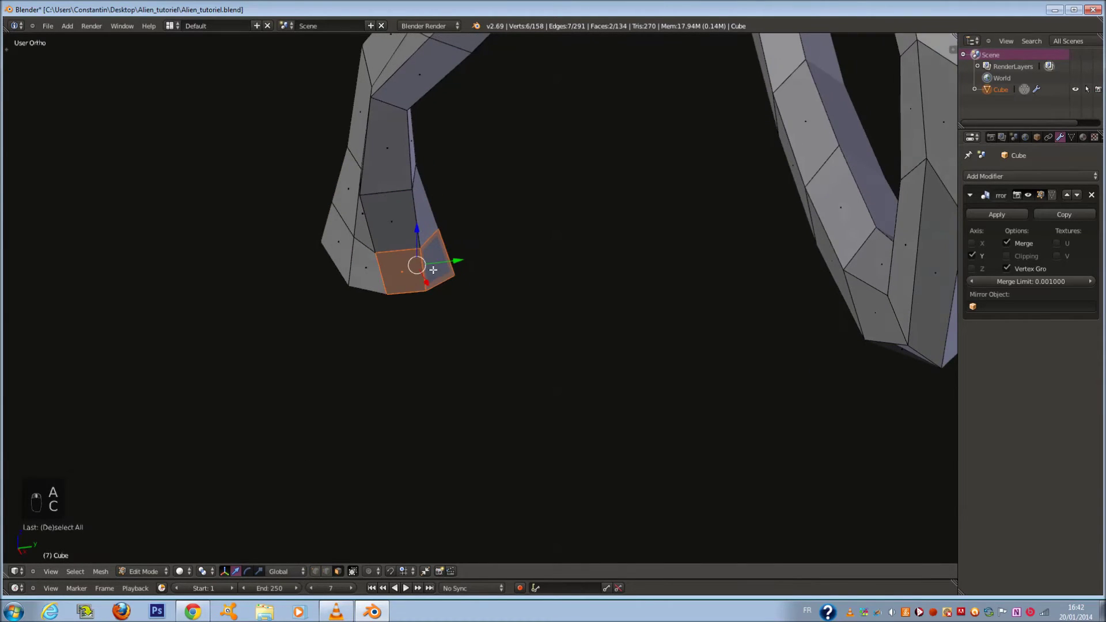
key(e)
click(343, 284)
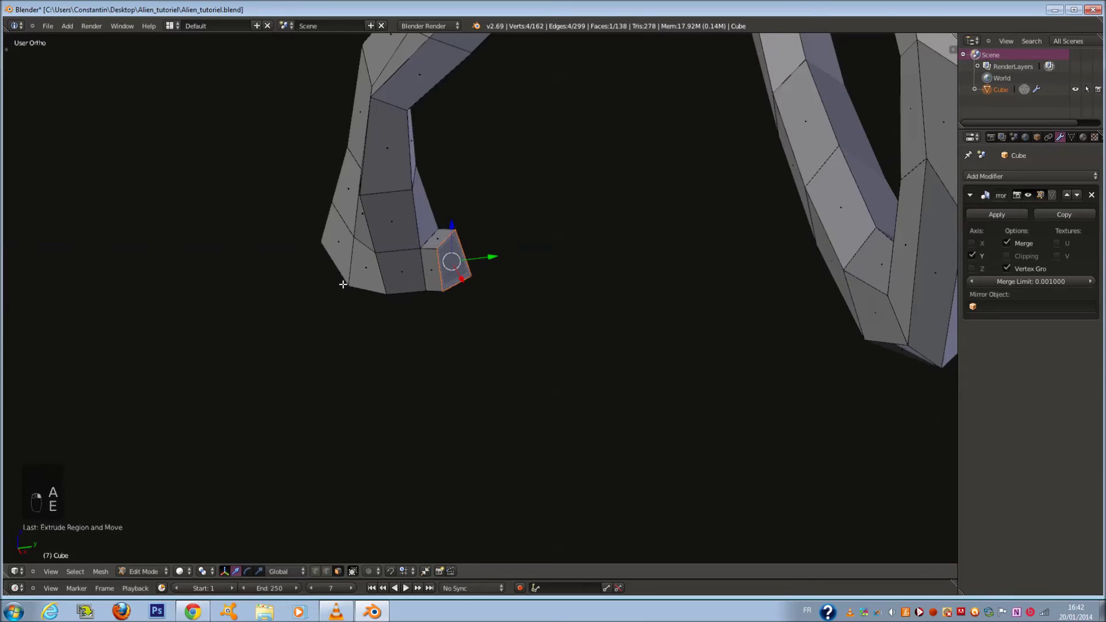
Step: Extrude the face on the hand's outer side a short distance outward, and move and rotate it into place
middle_drag(363, 276, 390, 278)
key(e)
click(396, 294)
key(g)
click(406, 297)
key(r)
click(404, 274)
Step: Scale, move and rotate the extruded end faces on the hand's sides to form two finger bases
middle_drag(425, 274, 379, 265)
key(s)
click(511, 292)
key(s)
click(530, 275)
key(g)
click(501, 320)
key(r)
key(s)
click(541, 297)
Step: Refine the position, tilt and size of the finger-base end faces and switch to the front view
key(g)
click(412, 244)
key(r)
click(410, 216)
key(s)
click(409, 217)
middle_drag(408, 218, 419, 174)
key(KP_1)
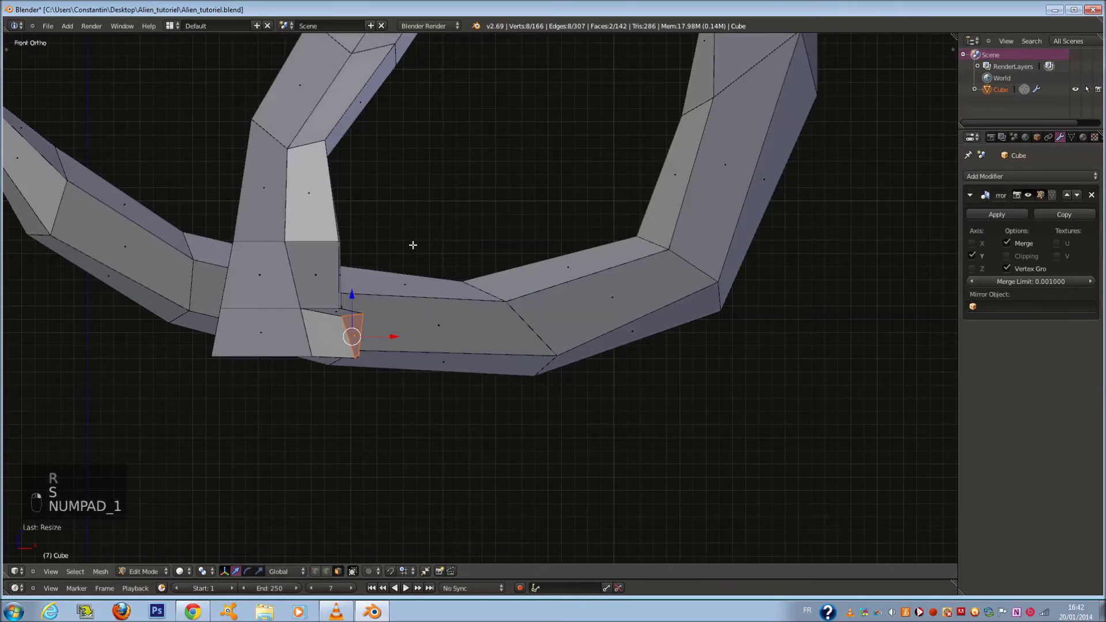
key(e)
click(548, 361)
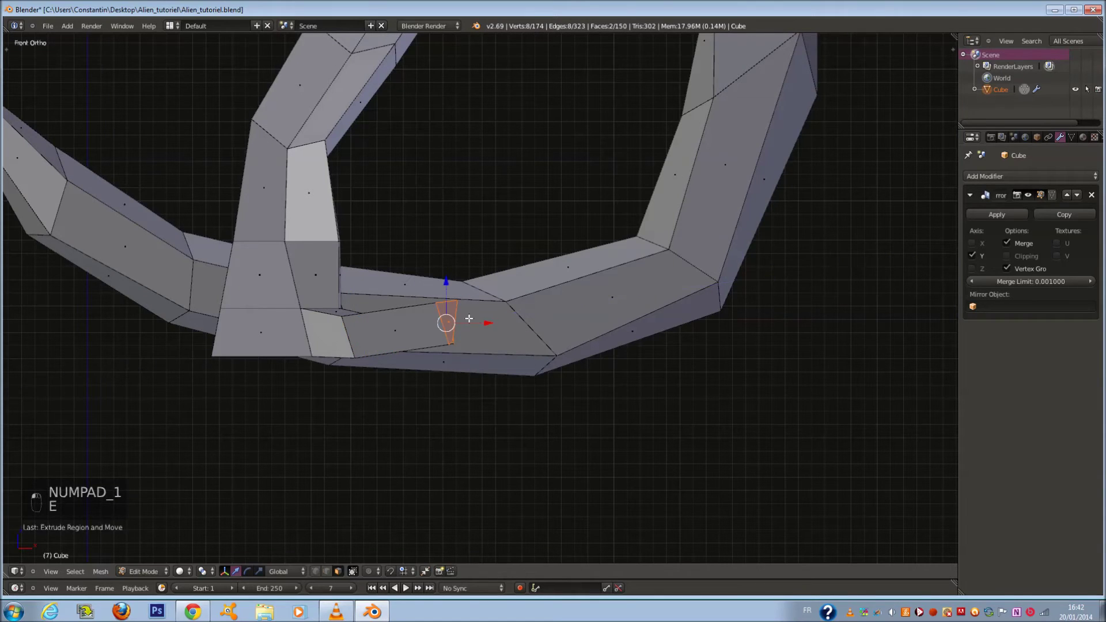
key(ctrl+z)
Step: Stretch both finger ends away from the palm along X, and extrude them a short distance and rotate them upward
drag(383, 336, 422, 352)
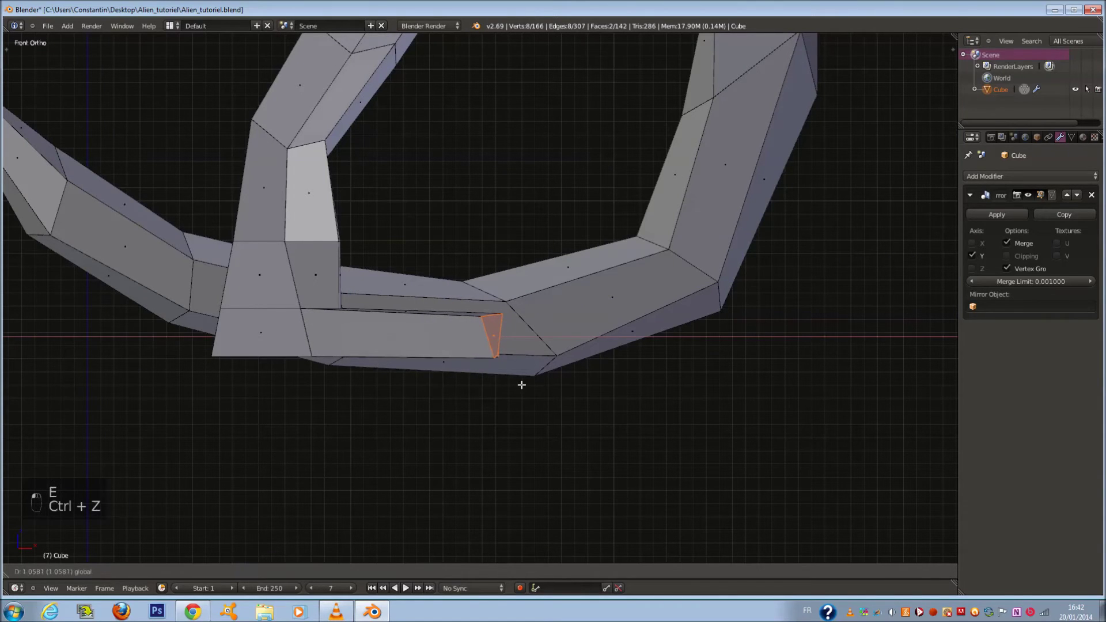
drag(471, 379, 464, 378)
key(e)
click(501, 383)
key(r)
click(489, 290)
Step: Extrude both fingers upward and straighten them by moving and rotating their ends with proportional editing enabled
key(e)
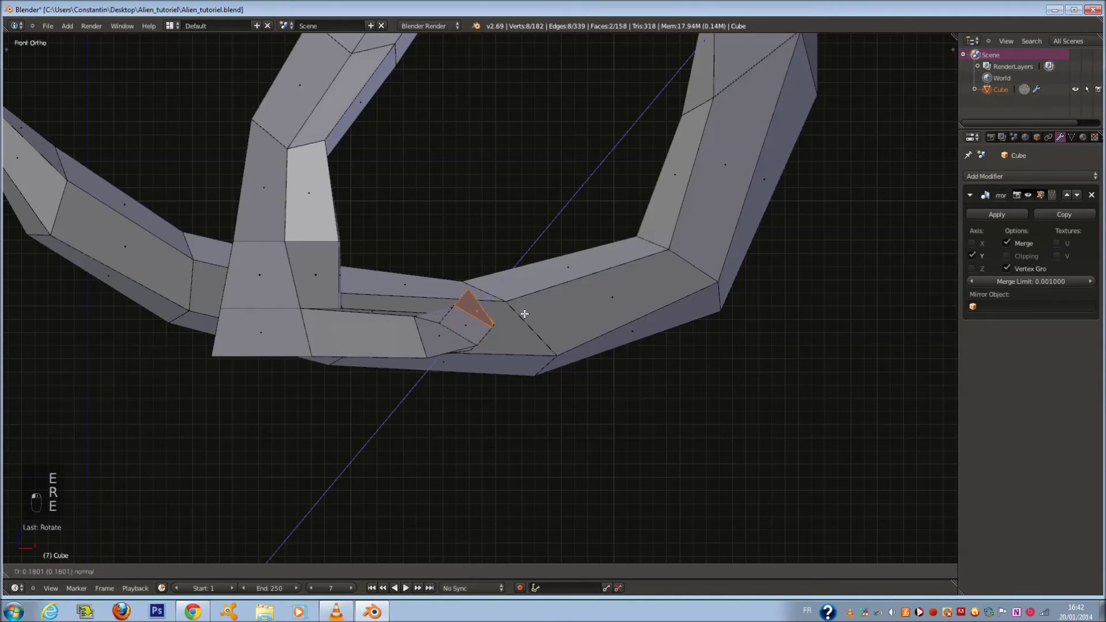
click(543, 241)
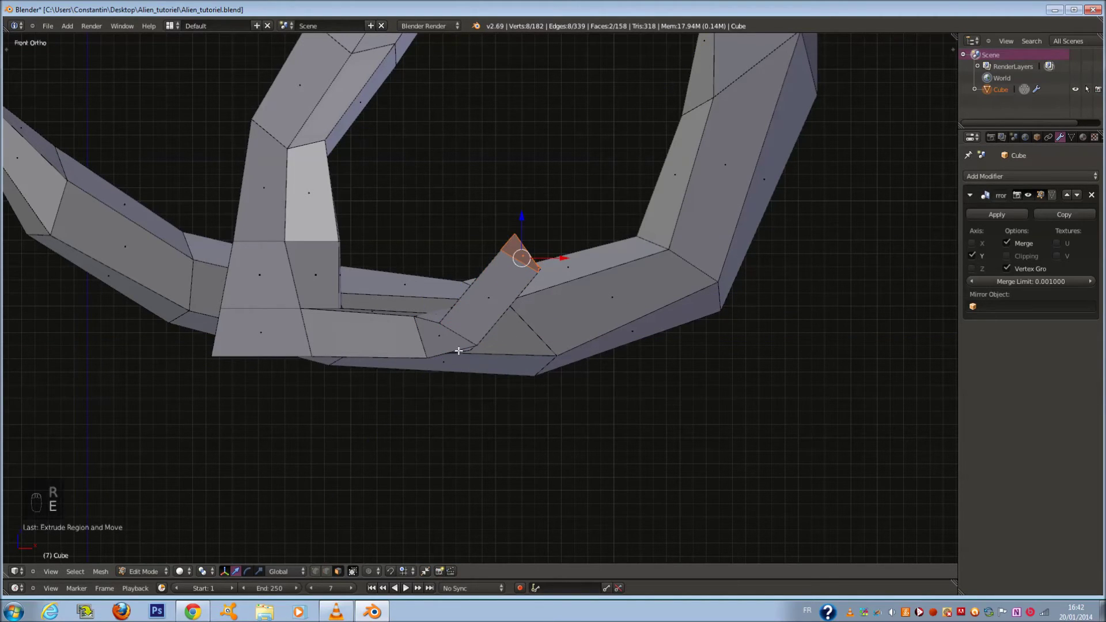
scroll(457, 348, down, 3)
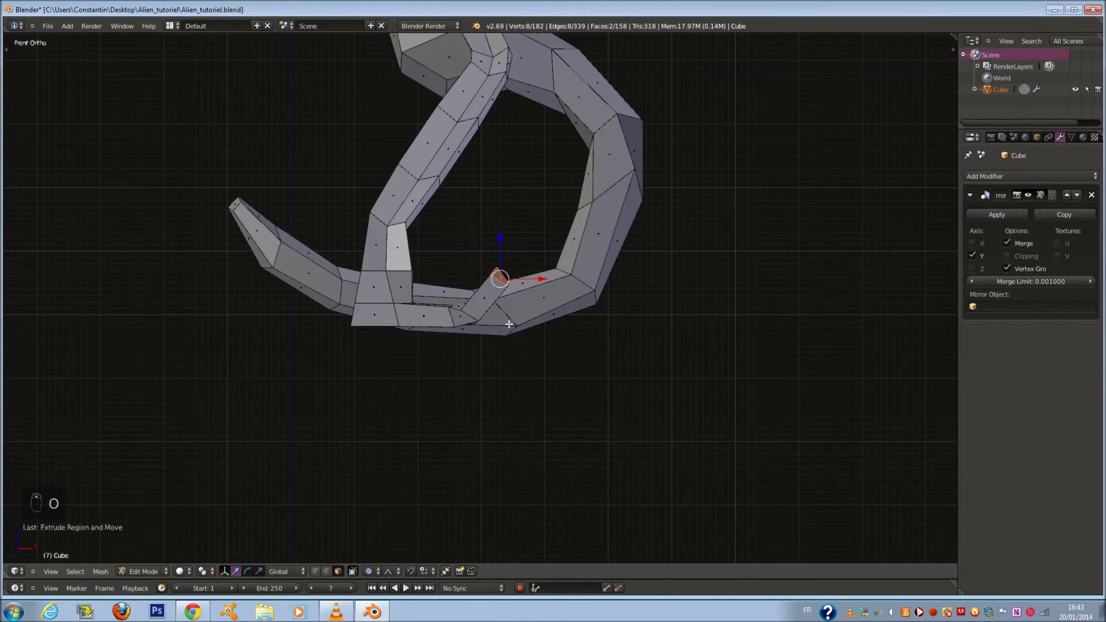
key(g)
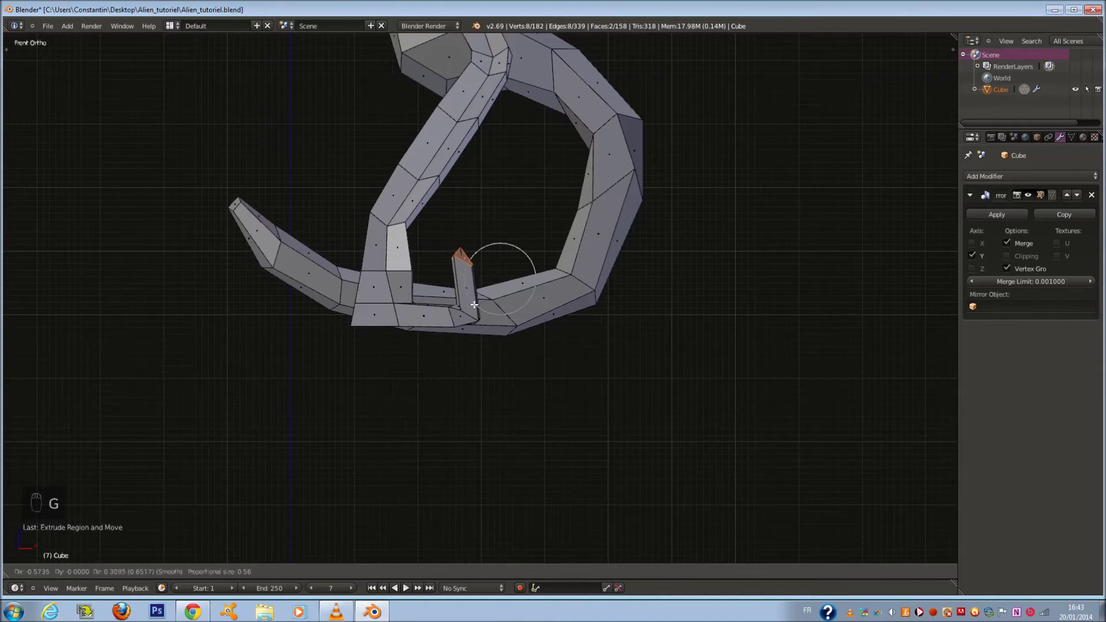
click(482, 321)
key(r)
scroll(507, 306, up, 2)
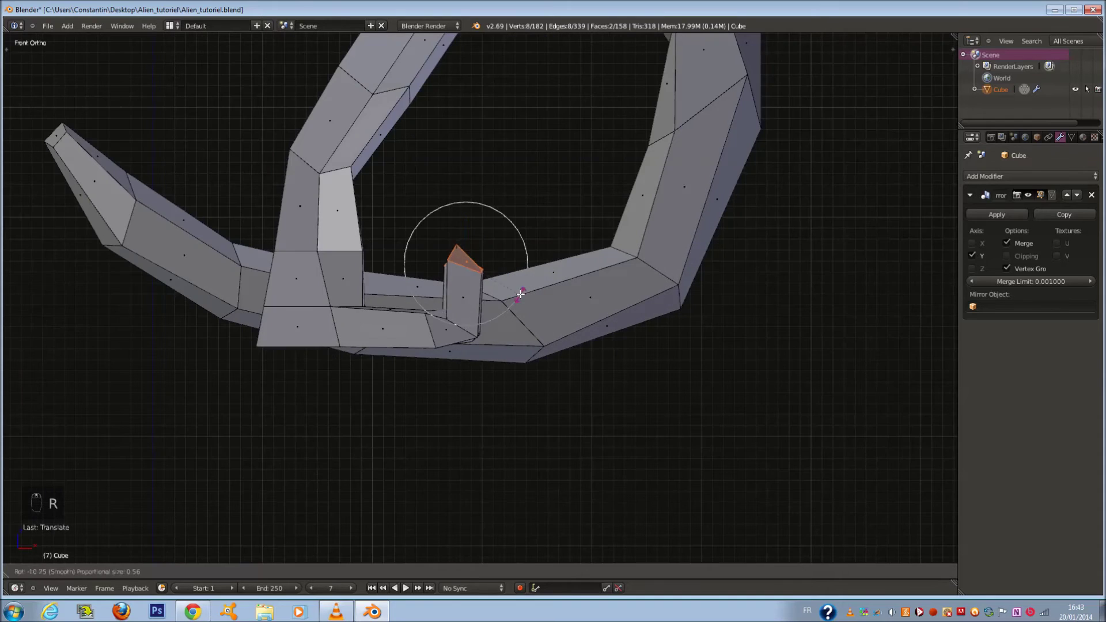
click(496, 256)
Step: Extrude another segment at the fingertips and scale, move and rotate it to bend the tips
key(e)
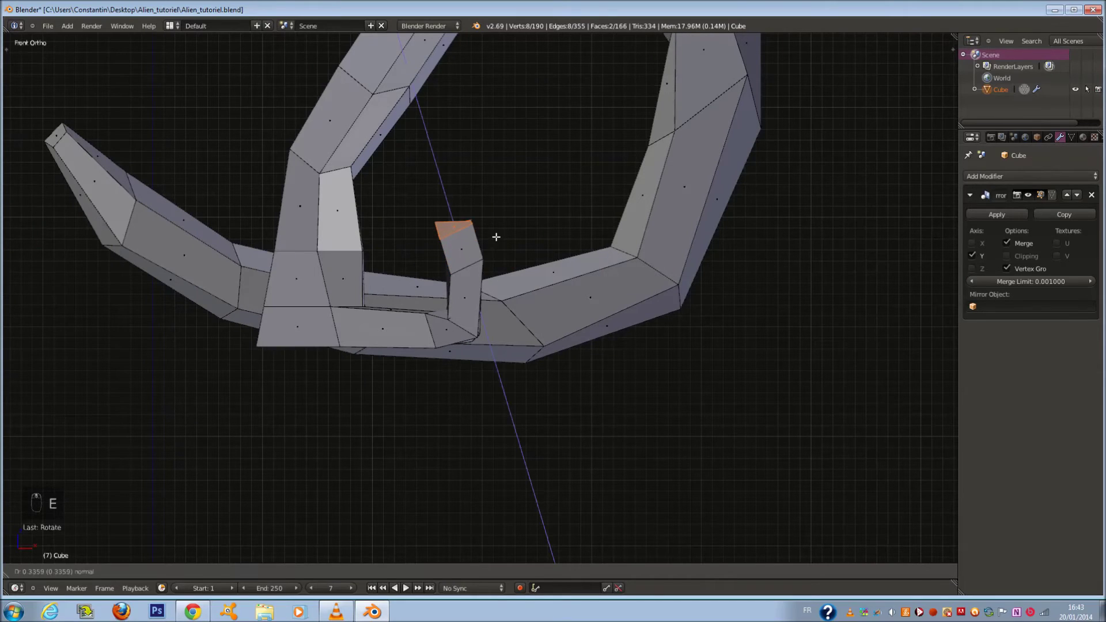
click(496, 237)
key(s)
click(509, 247)
key(g)
click(516, 258)
key(r)
click(533, 314)
Step: Circle-select both fingers in wireframe and move them closer to the palm in the front view
middle_drag(533, 314, 572, 328)
key(z)
mouse_move(495, 258)
mouse_down()
mouse_move(507, 284)
mouse_move(495, 322)
mouse_up()
key(z)
key(KP_3)
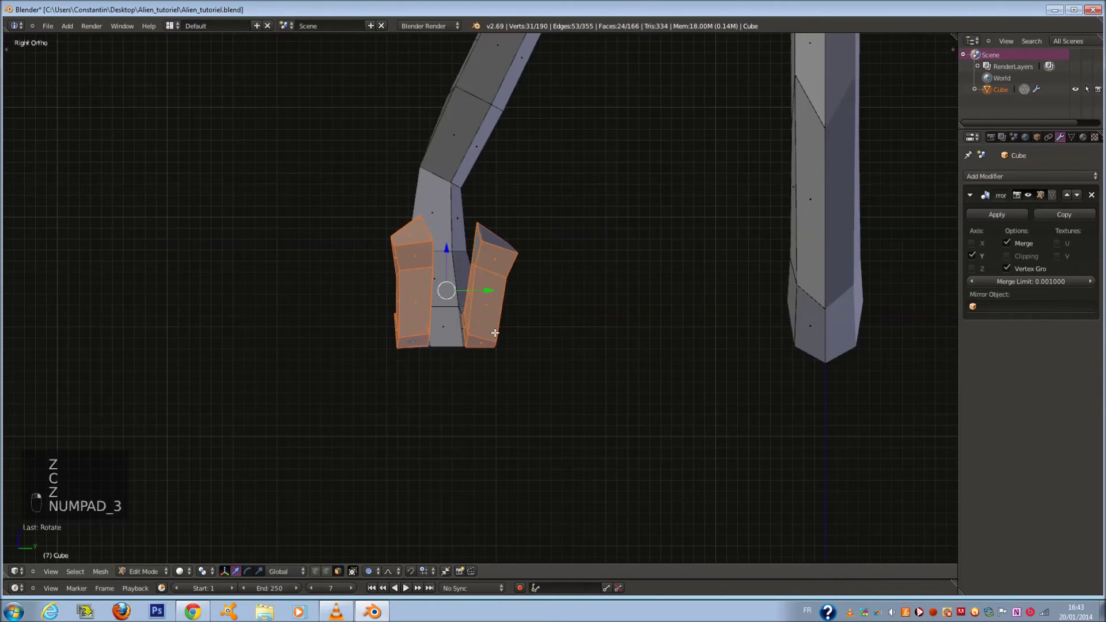
key(KP_1)
key(z)
key(g)
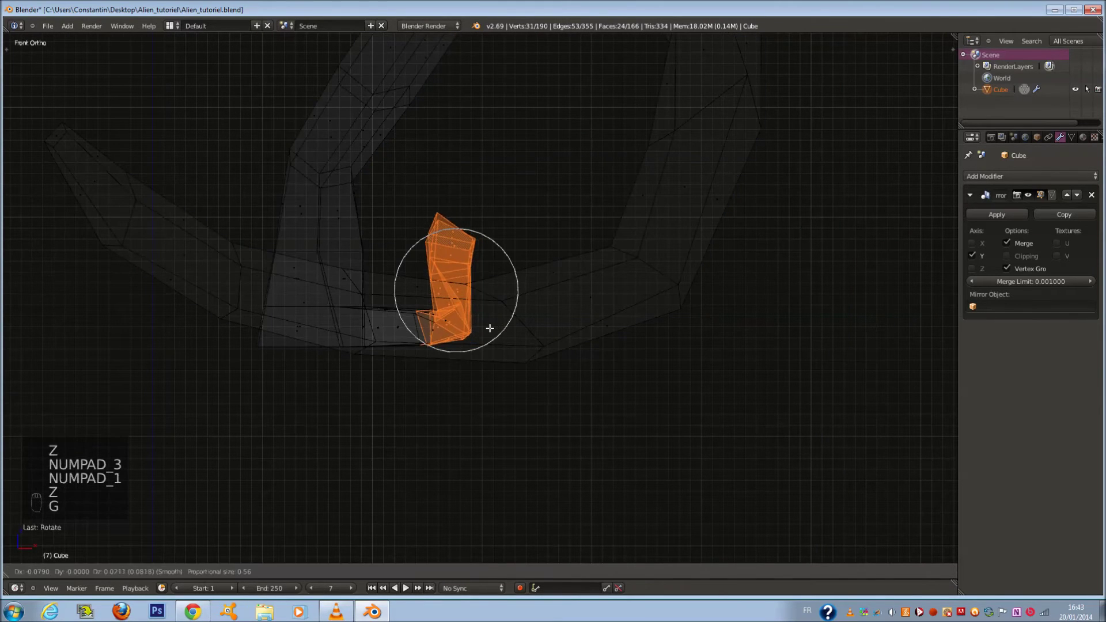
click(454, 321)
key(z)
Step: Return to Object Mode, save the file and check the whole creature
key(Tab)
mouse_move(455, 321)
middle_down()
mouse_move(555, 300)
mouse_move(442, 327)
middle_up()
key(ctrl+s)
scroll(360, 374, up, 3)
middle_drag(361, 374, 365, 313)
scroll(365, 314, down, 5)
key(ctrl+s)
key(KP_1)
scroll(380, 328, down, 4)
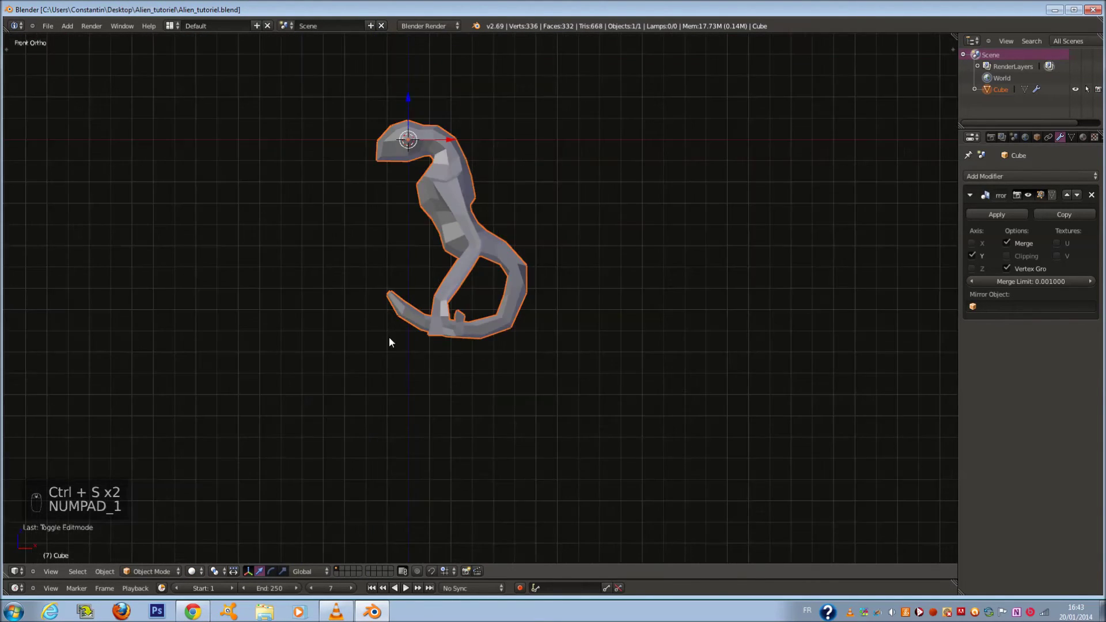
shift+scroll(398, 322, up, 3)
scroll(409, 326, up, 3)
middle_drag(410, 324, 521, 327)
Step: Circle-select the lower arm and hand in wireframe from the left view and move them outward along Y
key(ctrl+KP_1)
key(ctrl+KP_3)
key(Tab)
key(z)
key(a)
key(a)
key(a)
key(a)
key(a)
key(c)
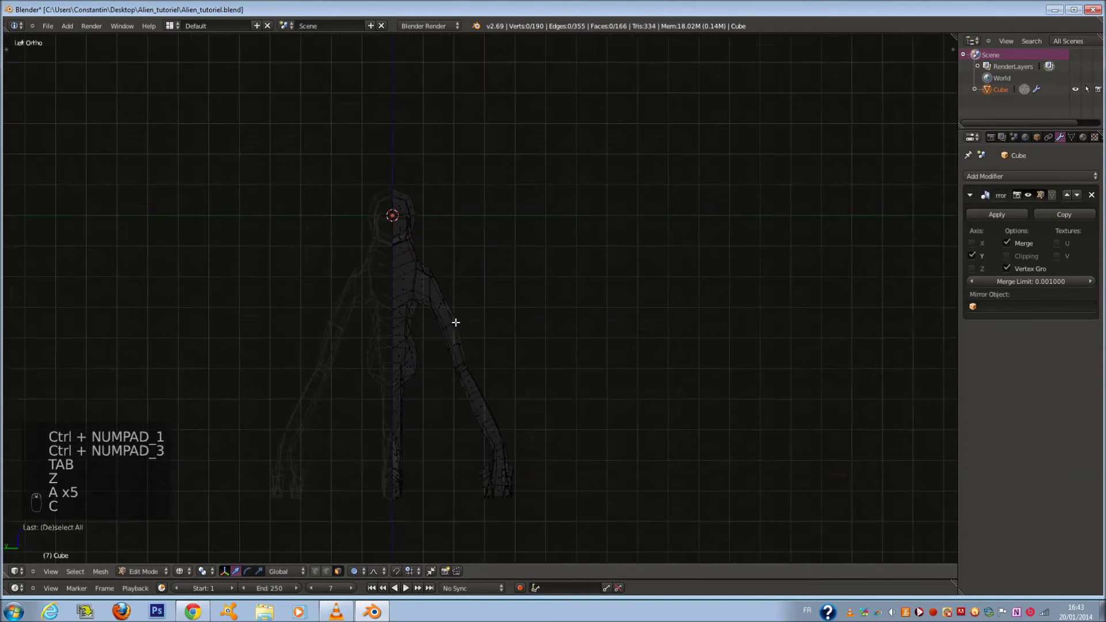
scroll(455, 322, up, 1)
key(c)
drag(461, 348, 511, 506)
right_click(485, 449)
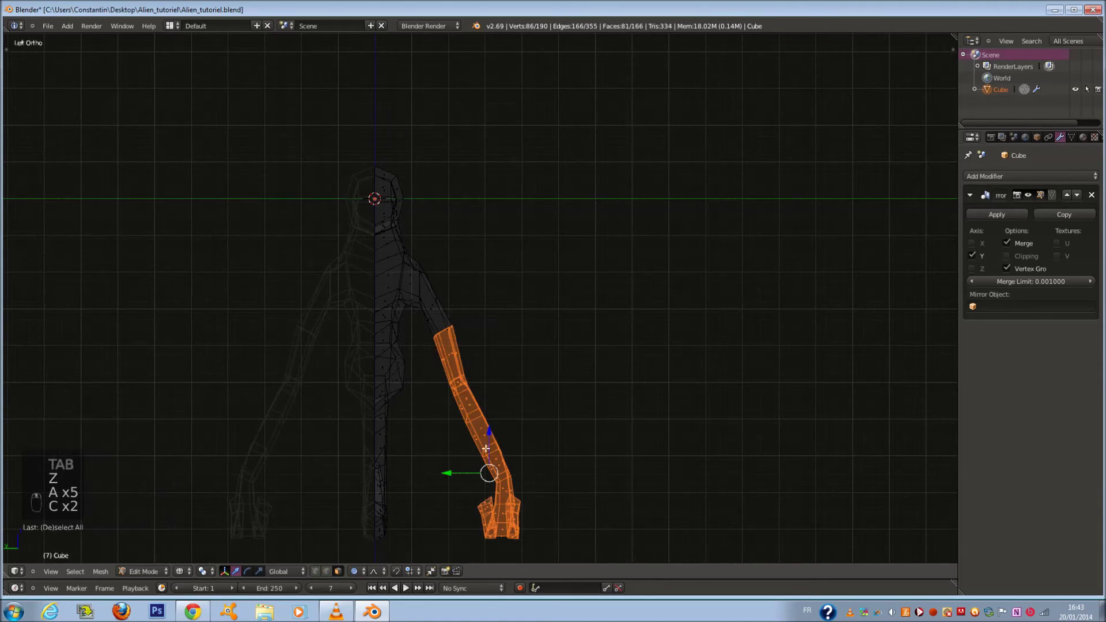
drag(461, 474, 469, 474)
key(a)
Step: Circle-select the shoulder area of the arm, rotate it slightly and deselect everything
key(c)
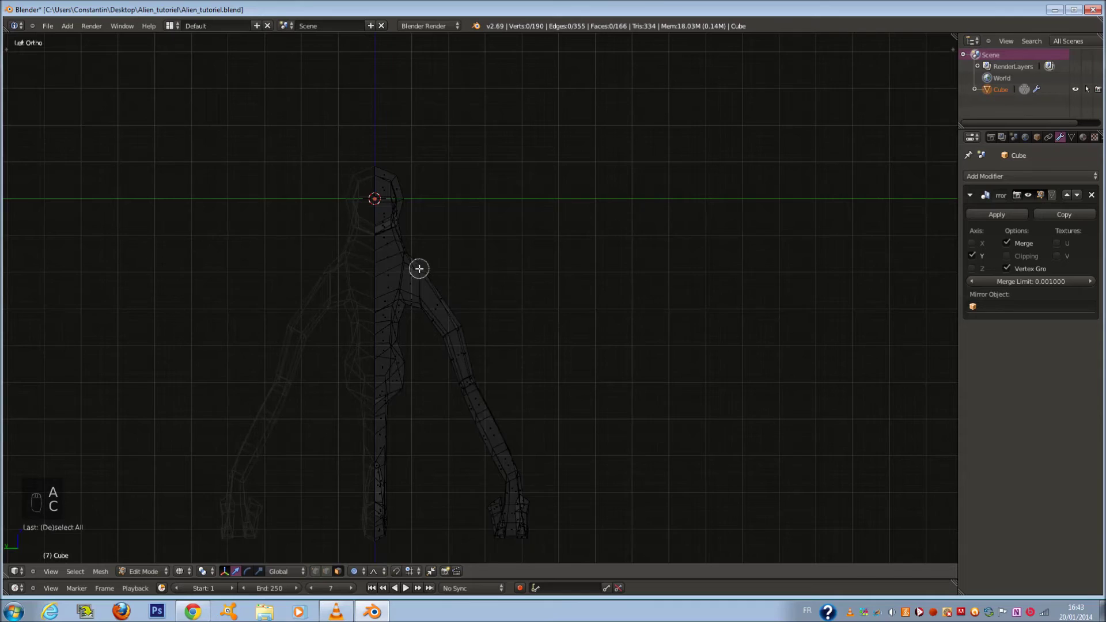
key(r)
click(502, 321)
key(a)
key(a)
key(a)
key(a)
key(a)
scroll(504, 492, down, 2)
Step: Circle-select the hand, try moving it along Y and undo the move
key(c)
scroll(507, 485, up, 2)
key(c)
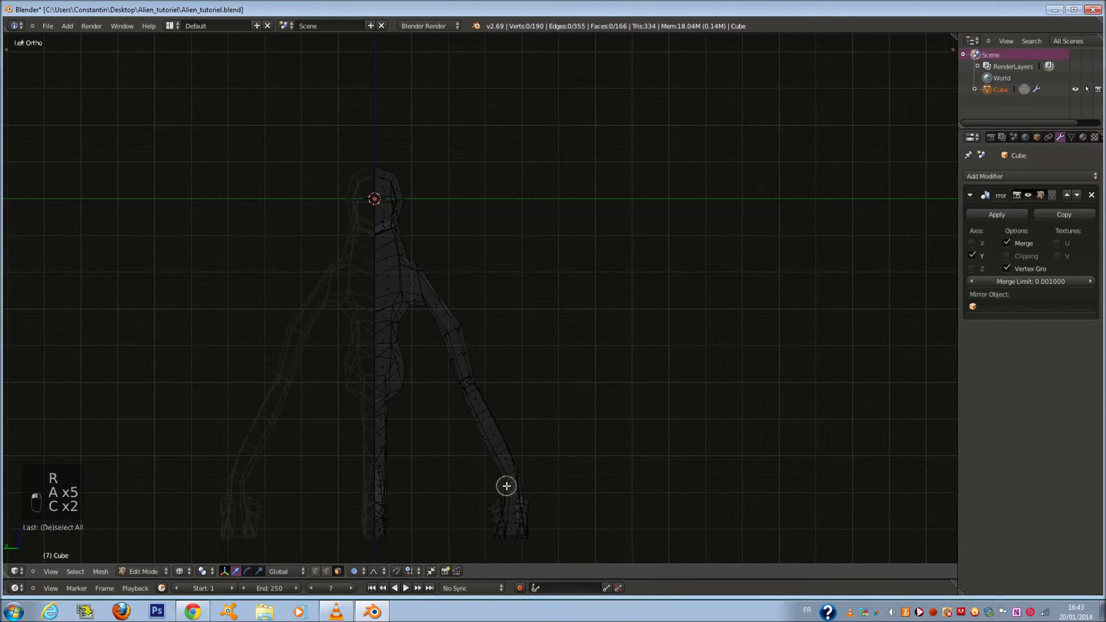
scroll(506, 495, down, 5)
click(507, 506)
right_click(490, 510)
drag(477, 511, 478, 510)
key(ctrl+z)
Step: Add the forearm to the hand selection, move both inward along Y and scale them
key(c)
drag(502, 456, 467, 368)
right_click(466, 369)
key(c)
middle_drag(476, 353, 471, 337)
right_click(471, 337)
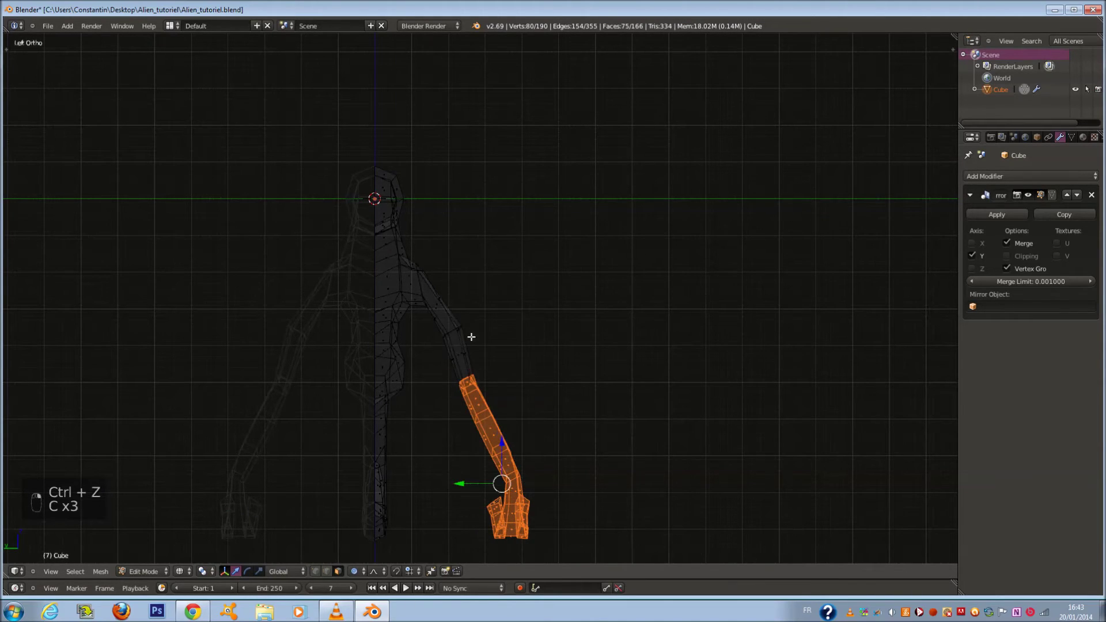
drag(460, 485, 452, 484)
key(s)
click(595, 479)
Step: Return to Object Mode, save the file and check the creature from the left view
key(z)
mouse_move(595, 479)
middle_down()
mouse_move(454, 478)
mouse_move(543, 484)
middle_up()
key(Tab)
key(ctrl+s)
key(ctrl+KP_1)
key(ctrl+KP_1)
key(ctrl+KP_3)
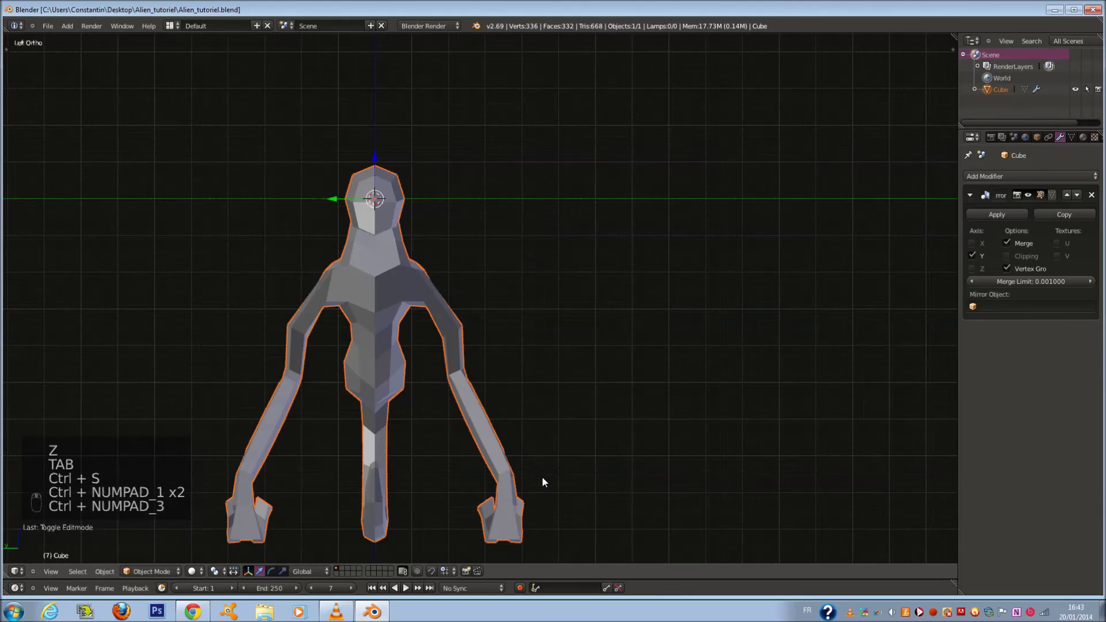
key(z)
key(ctrl+s)
Step: Select the four faces on the side of the hip in Edit Mode with solid shading and save the file
key(Tab)
scroll(396, 387, up, 5)
scroll(398, 375, up, 2)
key(z)
middle_drag(398, 375, 310, 378)
key(a)
right_click(291, 341)
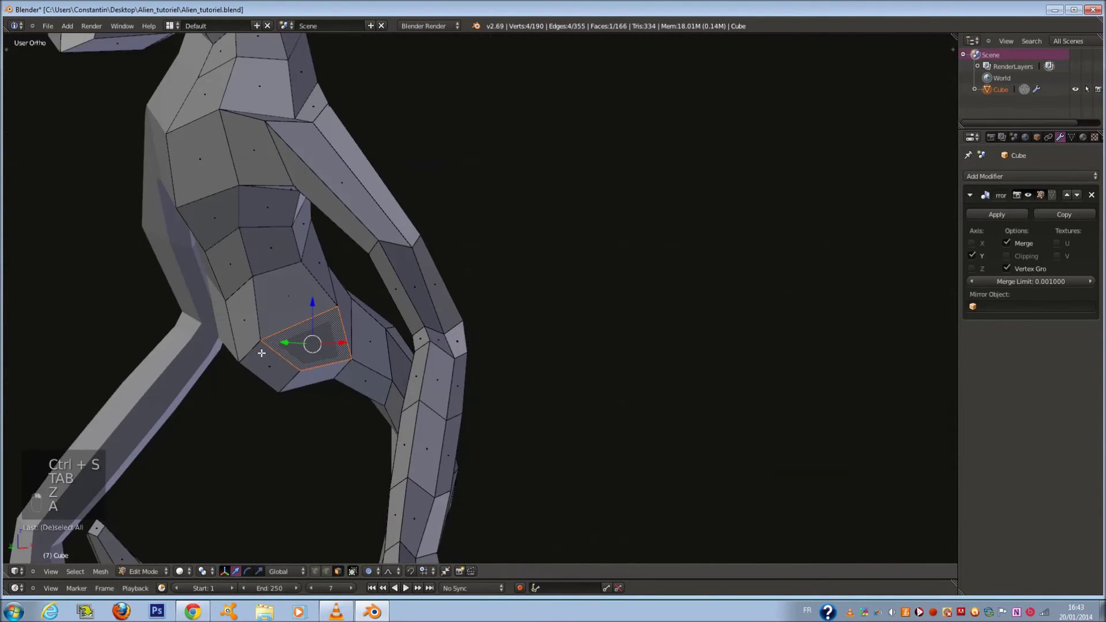
shift+right_click(273, 316)
shift+right_click(250, 322)
scroll(277, 322, down, 4)
key(ctrl+s)
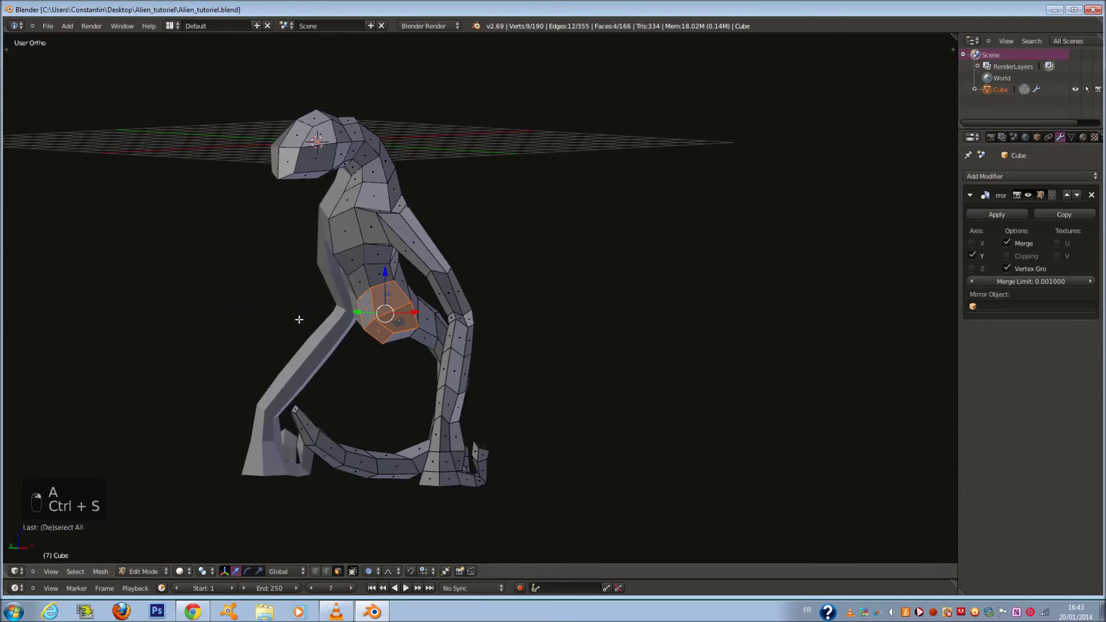
Step: Extrude the four hip faces outward and enable Clipping on the Mirror modifier
middle_drag(299, 319, 376, 333)
scroll(390, 351, up, 3)
key(e)
key(s)
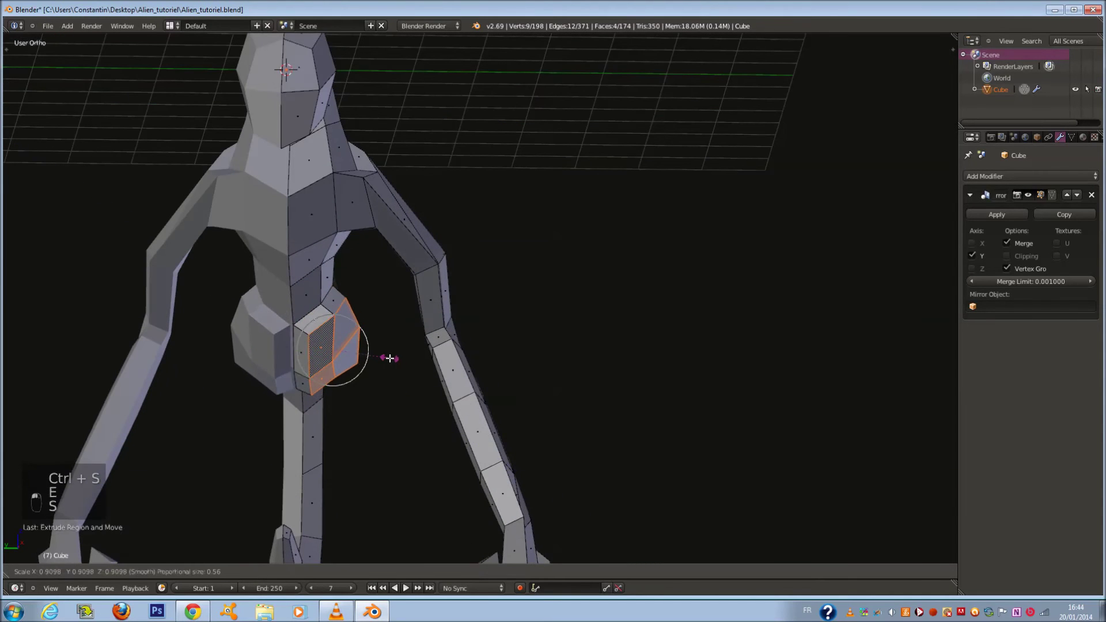
right_click(382, 356)
click(1007, 257)
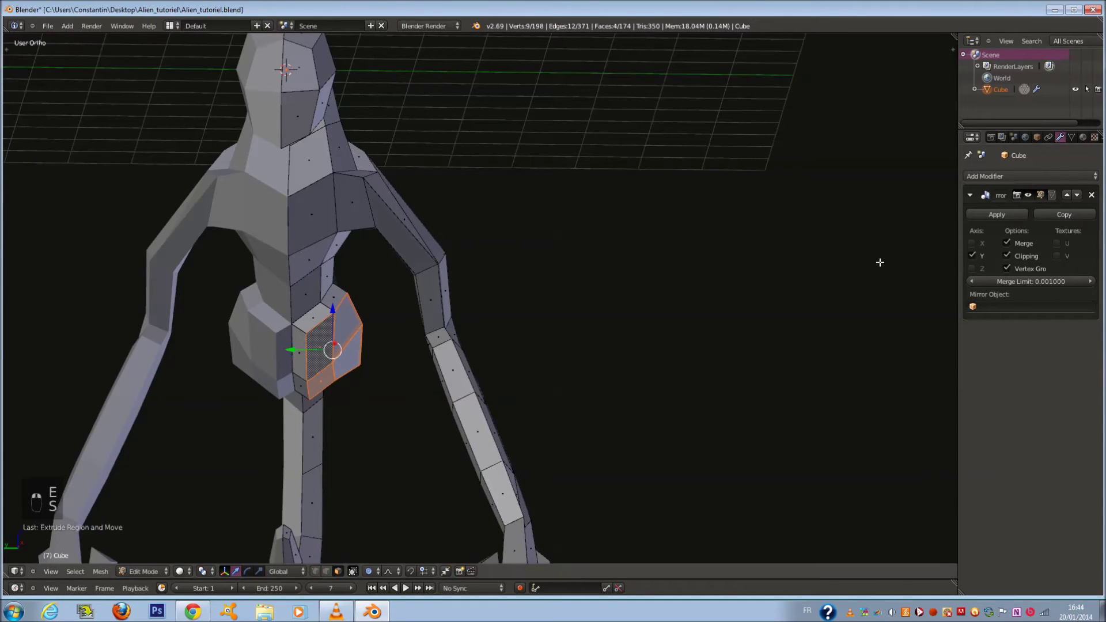
Step: Try to shrink the extruded hip faces by scaling them down
scroll(691, 287, up, 2)
key(s)
click(553, 324)
key(s)
click(198, 368)
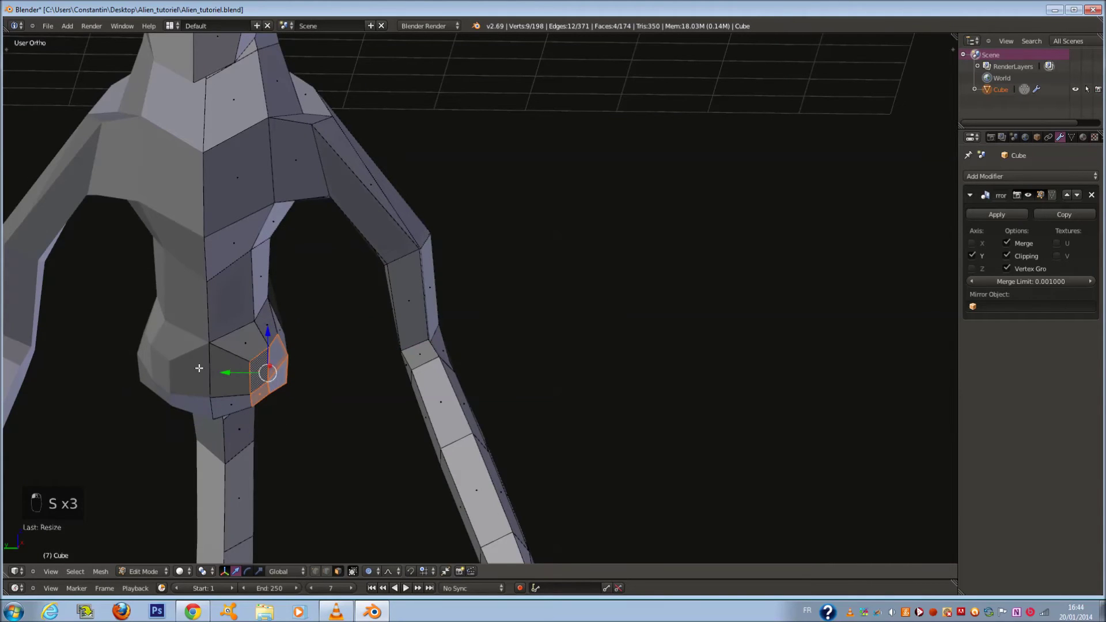
Step: Try to move the front face of the hip near the mirror line and toggle the Mirror modifier's Clipping
key(g)
right_click(254, 377)
right_click(223, 377)
key(g)
right_click(247, 370)
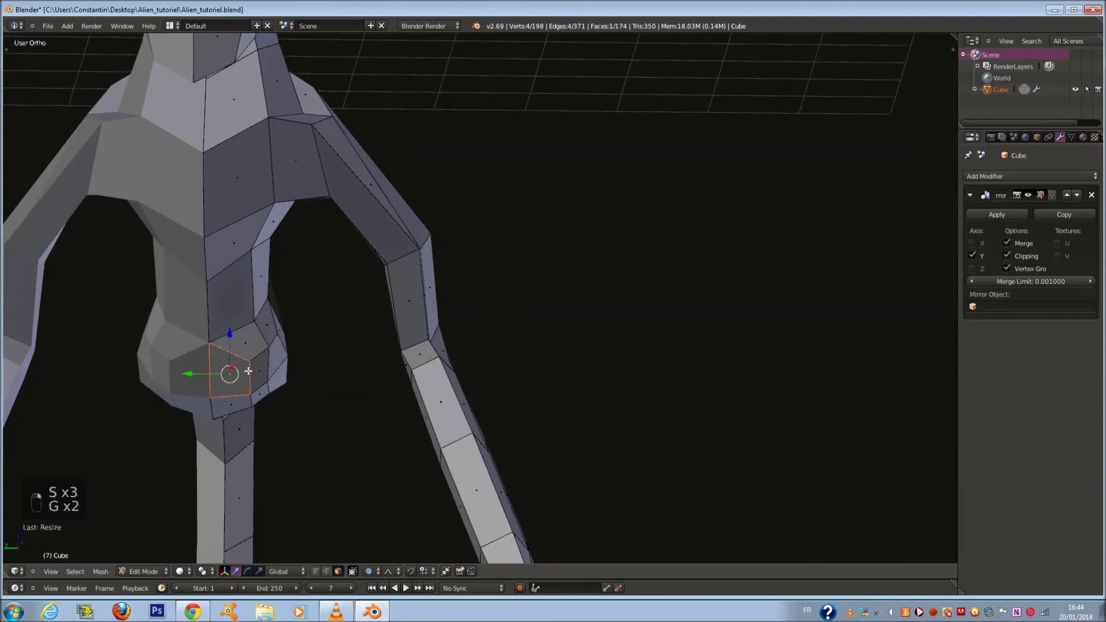
key(g)
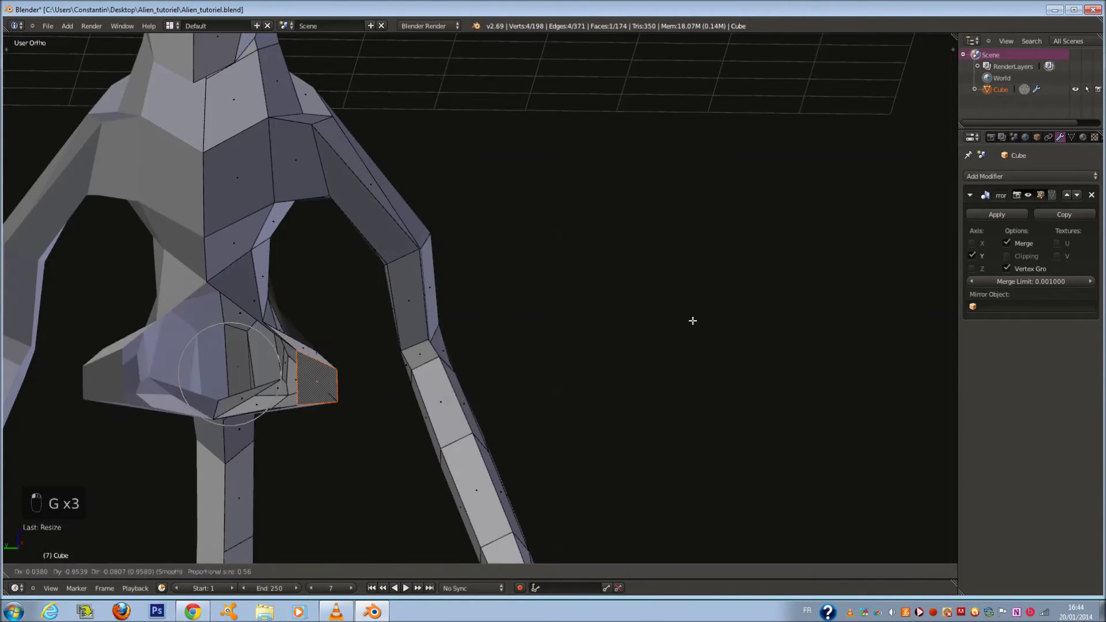
right_click(691, 316)
click(1007, 257)
Step: Undo the hip edits back to the unscaled extrusion of the four faces
middle_drag(532, 335, 269, 344)
key(a)
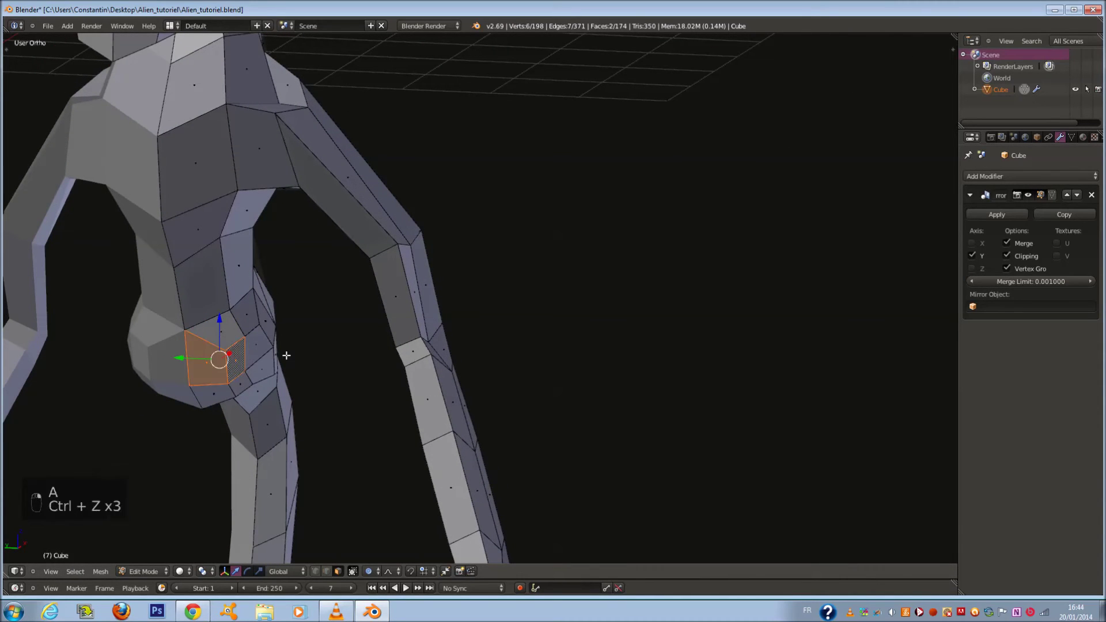
key(ctrl+z)
key(ctrl+z)
key(ctrl+z)
key(ctrl+z)
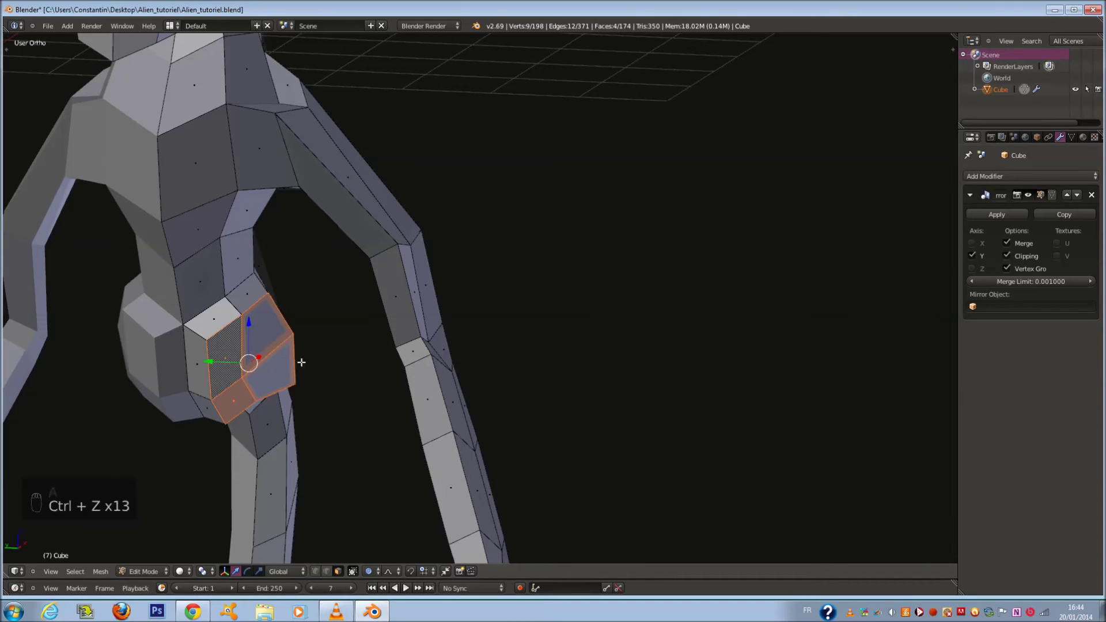
Step: Scale the four extruded hip faces
key(s)
click(314, 363)
middle_drag(314, 363, 328, 368)
key(KP_3)
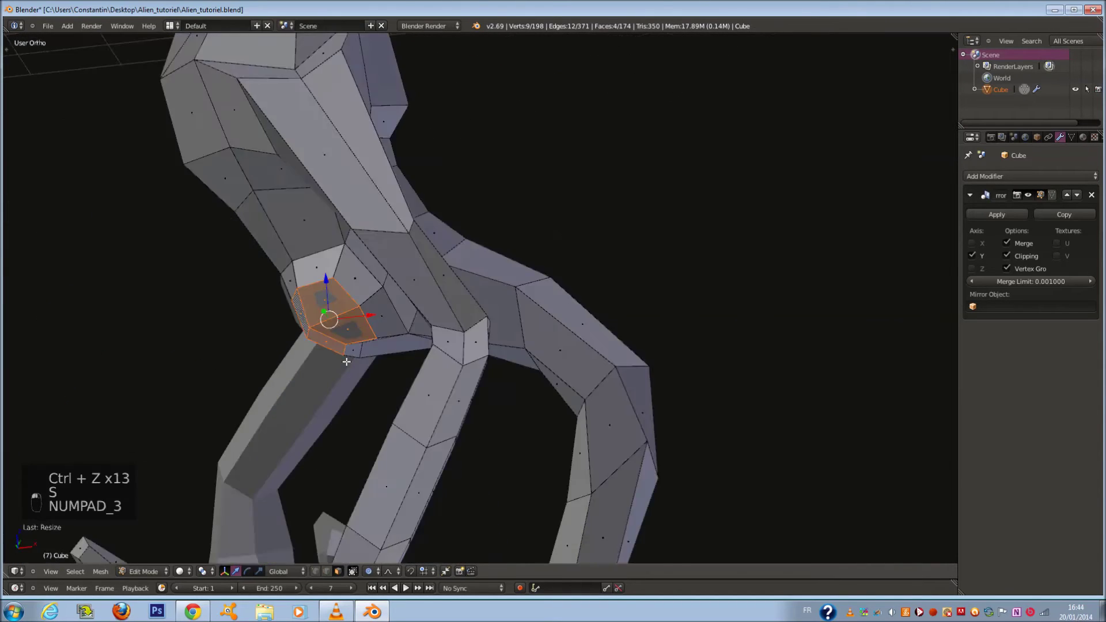
Step: Extrude the four hip faces forward and downward as the first thigh segment, then scale and reposition its end
key(KP_1)
scroll(368, 442, down, 1)
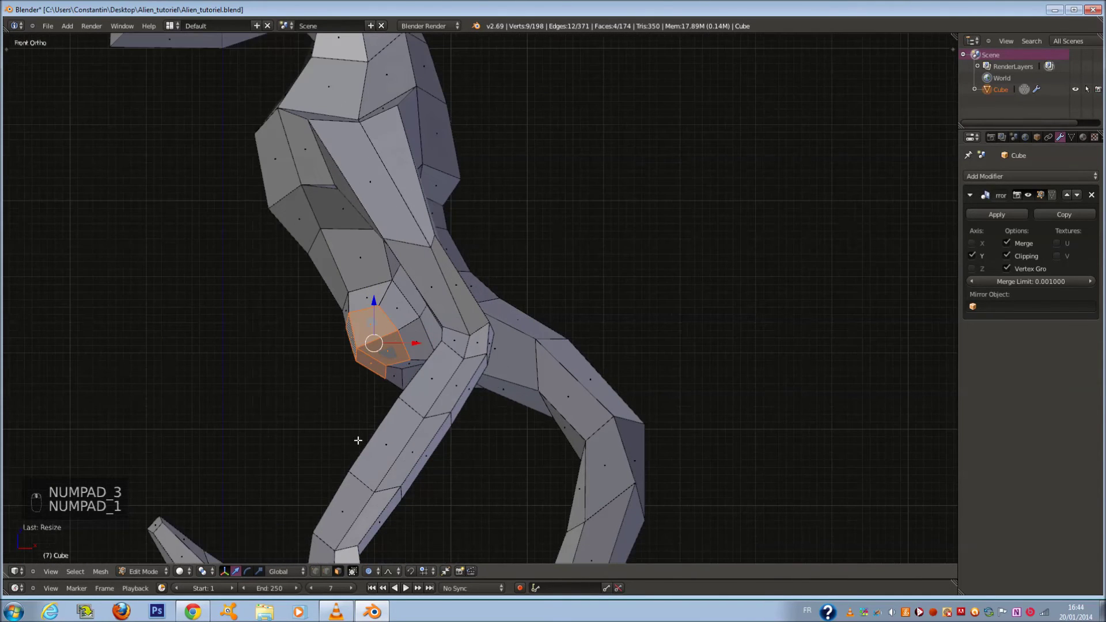
scroll(453, 404, down, 3)
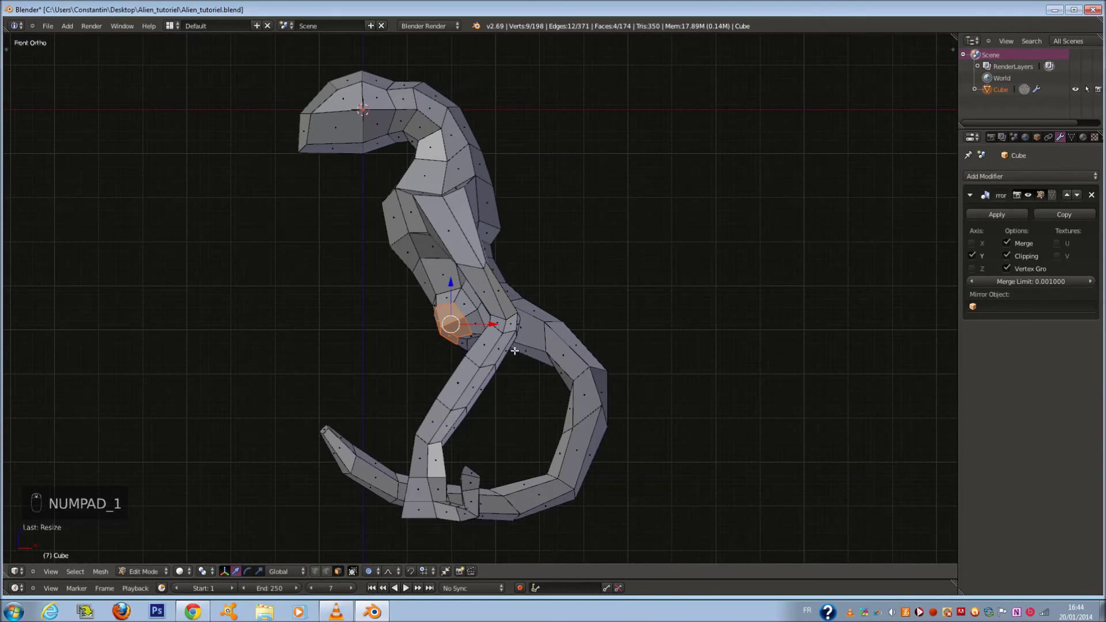
key(e)
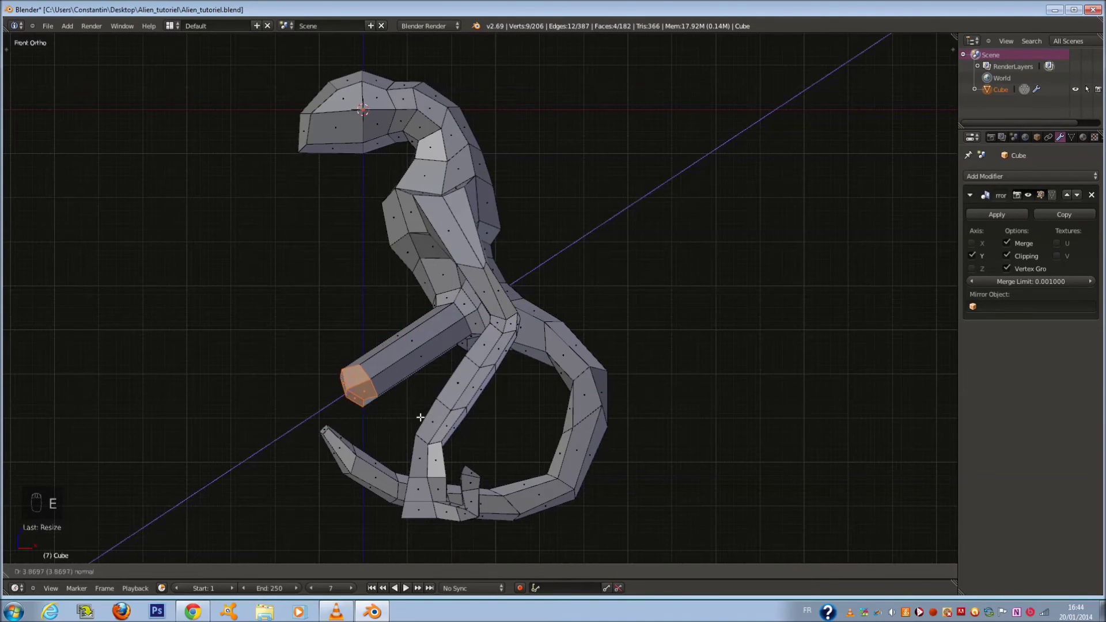
click(479, 384)
key(s)
click(494, 396)
key(g)
click(507, 390)
key(s)
click(478, 370)
ctrl+scroll(478, 370, down, 4)
shift+scroll(479, 369, down, 2)
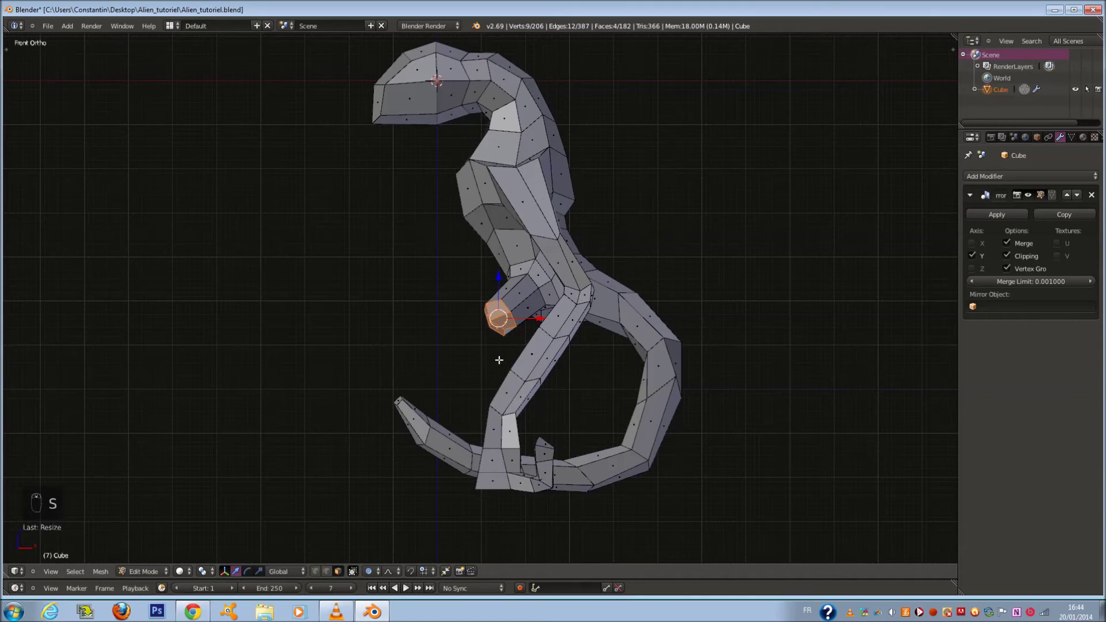
Step: Extrude a second leg segment, reselect its end faces in wireframe, and scale and move them
key(e)
click(461, 359)
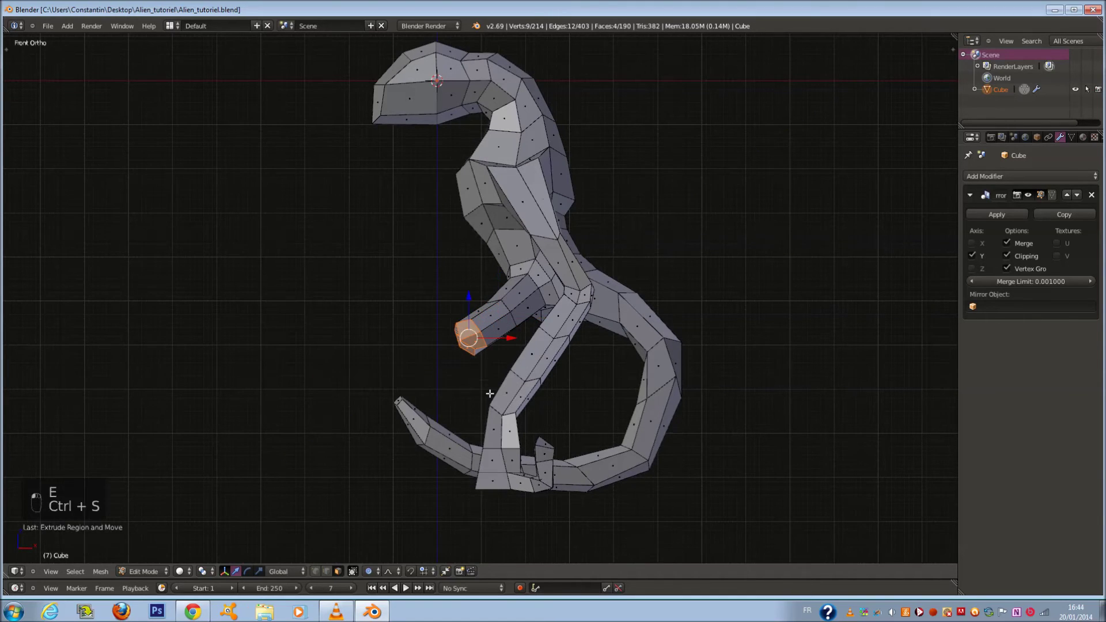
key(z)
scroll(395, 340, up, 4)
scroll(311, 340, down, 2)
key(c)
click(312, 338)
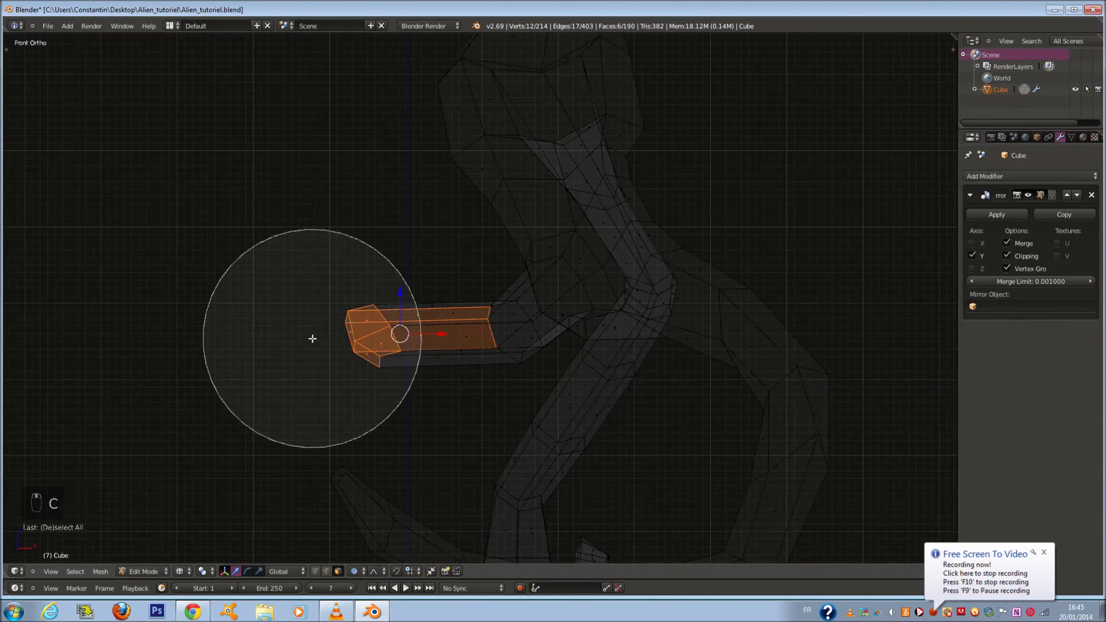
right_click(312, 338)
scroll(501, 320, up, 2)
key(c)
middle_click(462, 313)
right_click(462, 314)
key(s)
click(472, 348)
key(g)
click(571, 370)
key(z)
mouse_move(536, 363)
middle_down()
mouse_move(615, 388)
mouse_move(648, 373)
middle_up()
key(ctrl+KP_1)
key(KP_3)
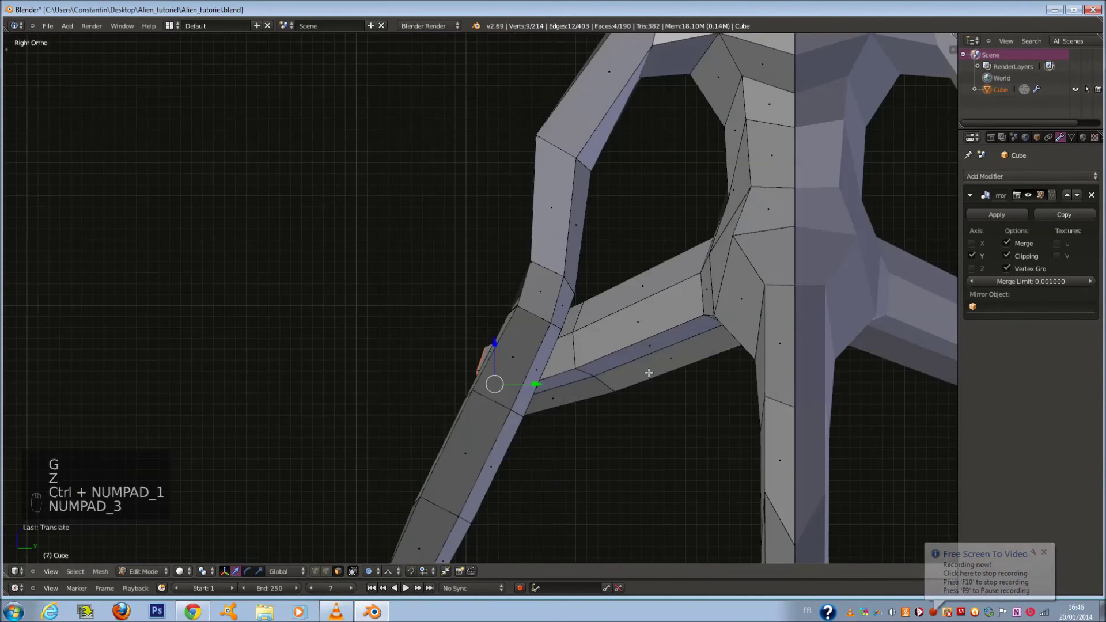
key(ctrl+KP_1)
key(ctrl+KP_3)
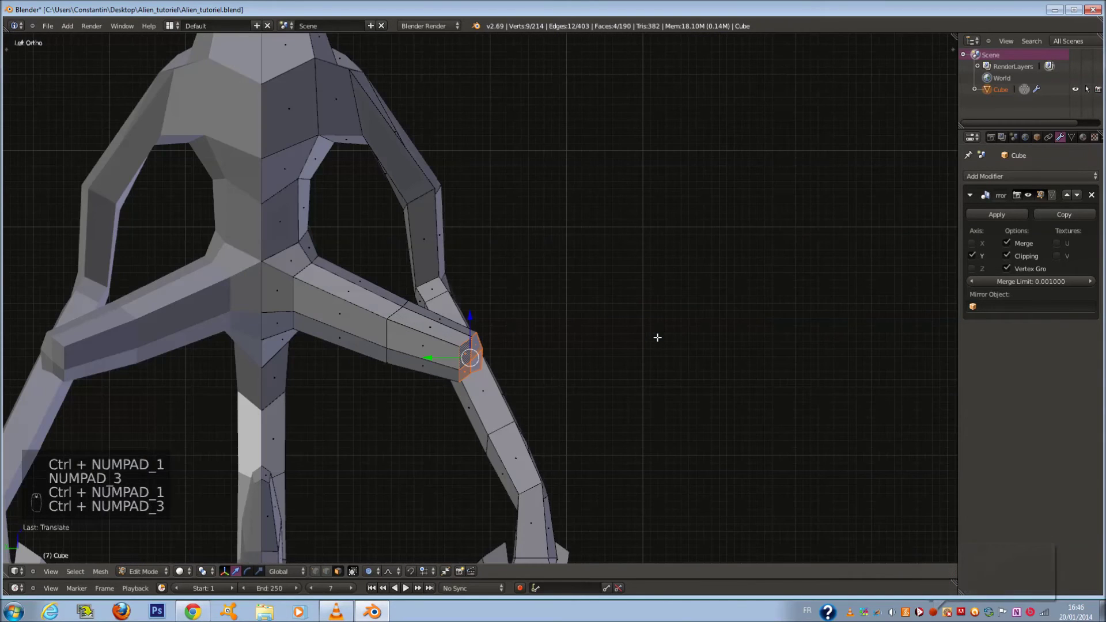
key(g)
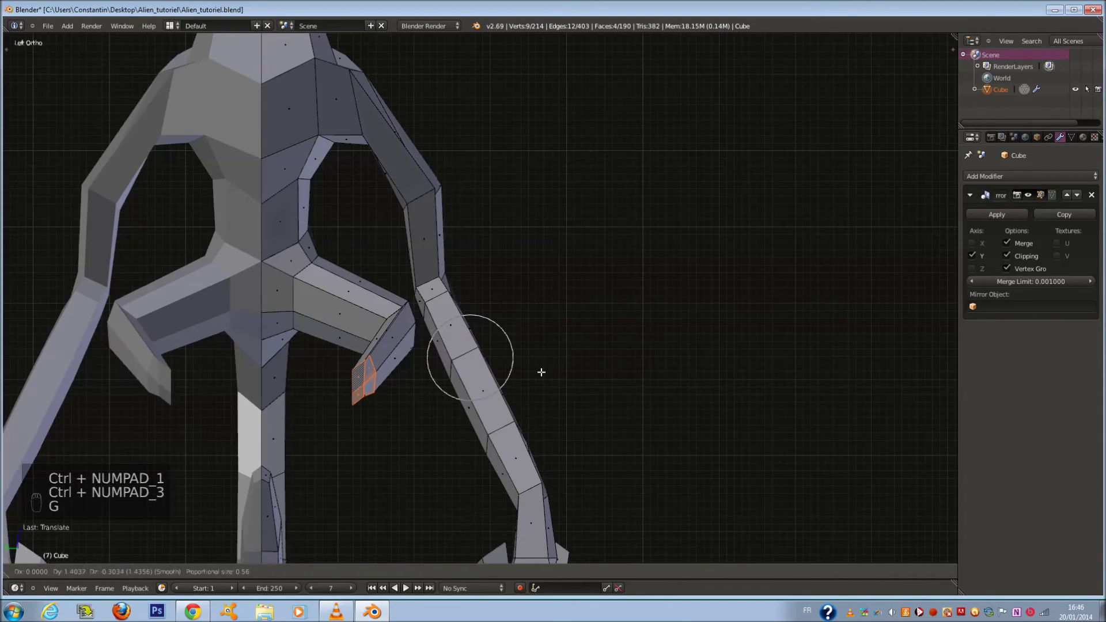
right_click(543, 372)
Step: Select the whole second leg segment in wireframe, then rotate it and move it inward towards the body
middle_drag(536, 334, 501, 397)
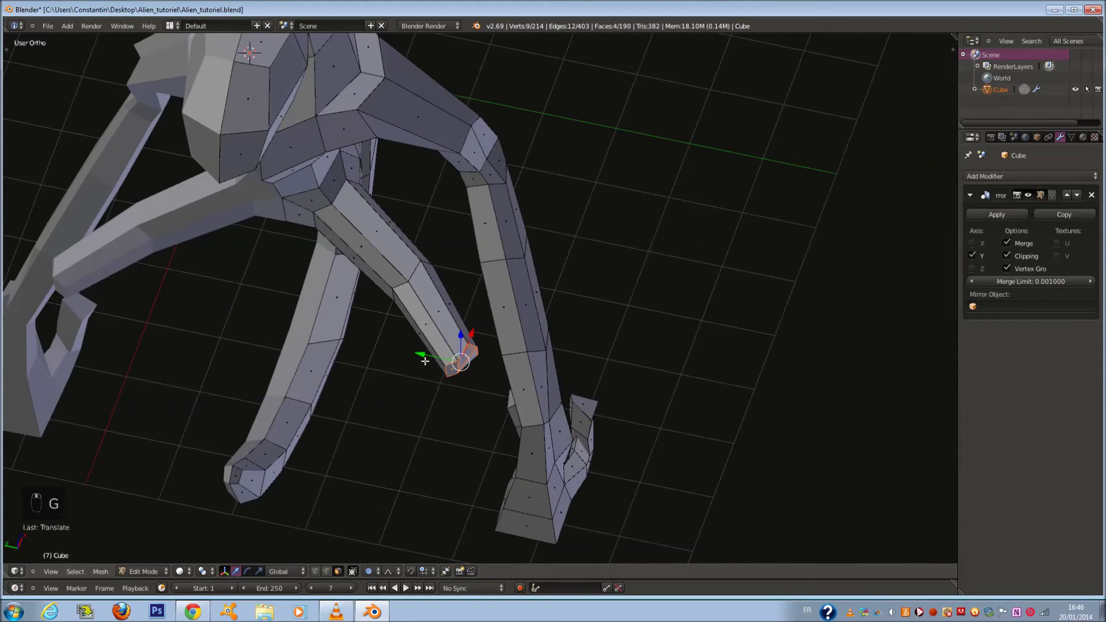
key(z)
key(c)
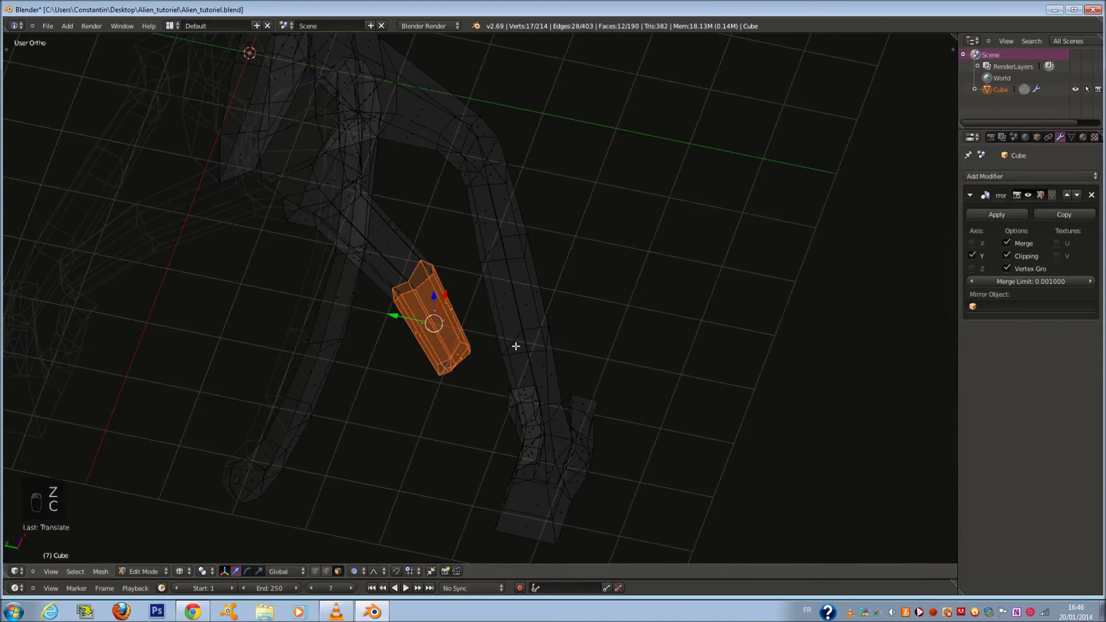
key(r)
click(518, 307)
key(g)
click(480, 303)
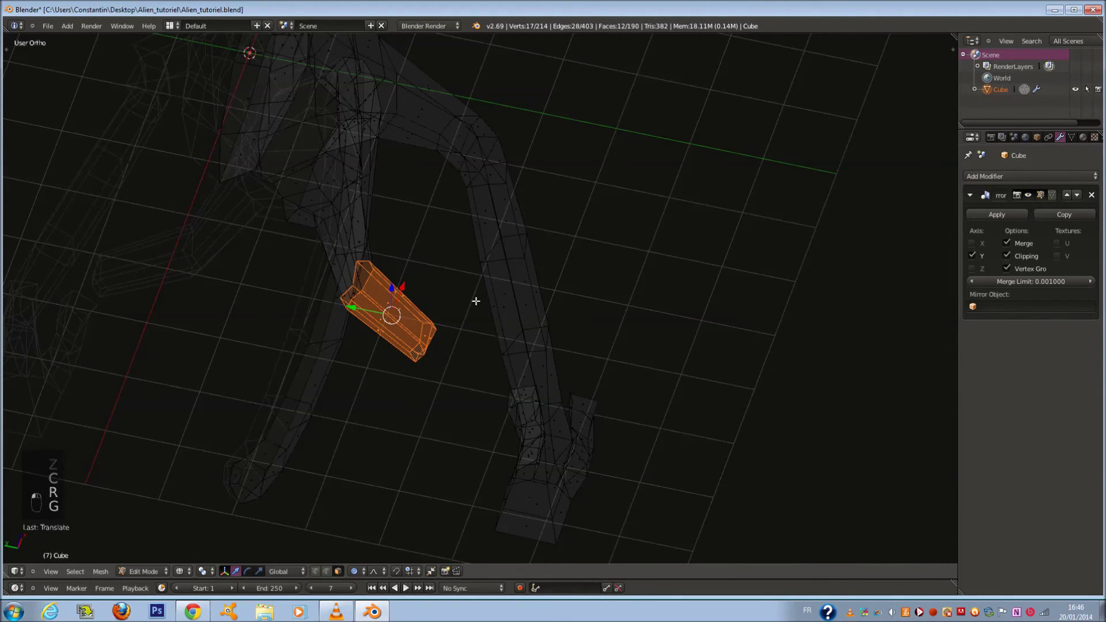
Step: Rotate the second leg segment again to point downward, then move and scale it to align with the thigh
key(z)
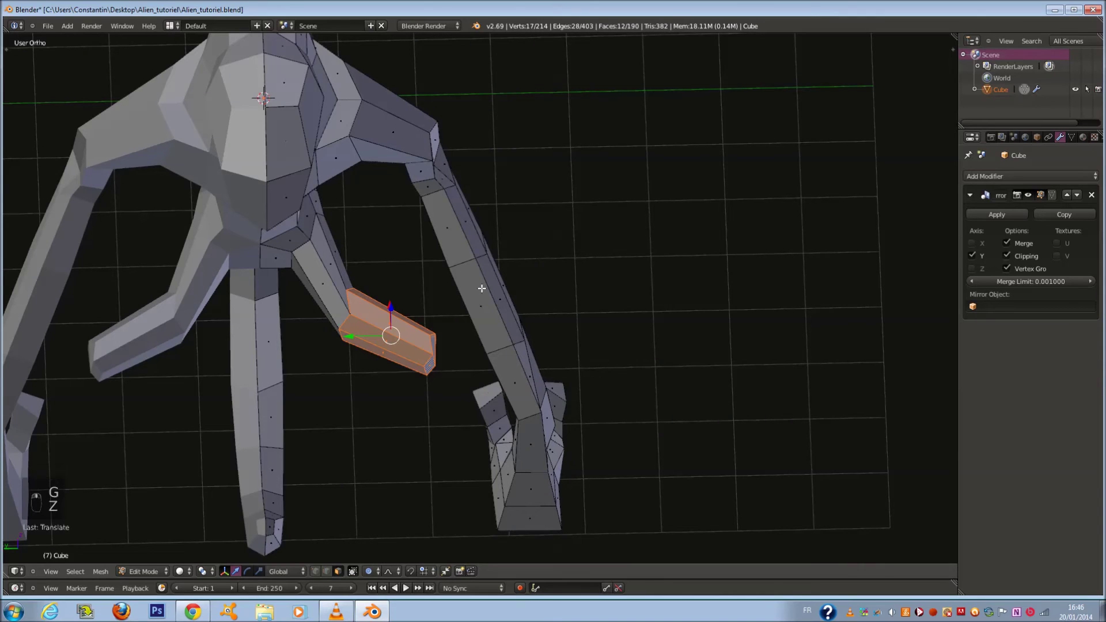
shift+scroll(482, 288, down, 2)
key(r)
click(464, 348)
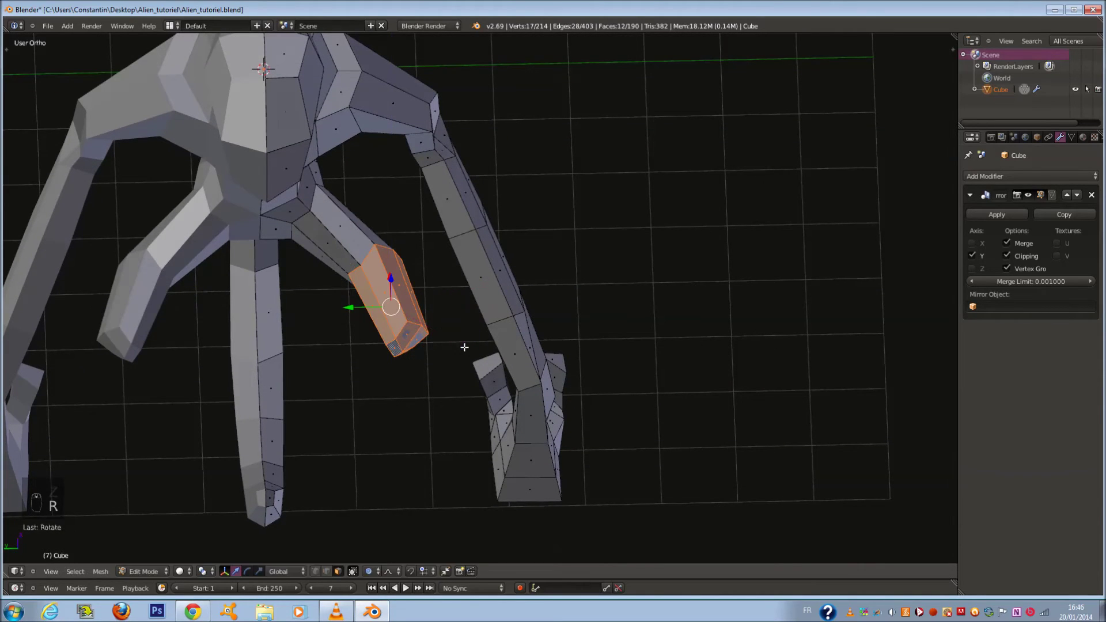
key(g)
click(407, 352)
mouse_move(407, 353)
middle_down()
mouse_move(370, 277)
mouse_move(376, 293)
mouse_move(396, 278)
mouse_move(380, 279)
middle_up()
key(s)
click(403, 314)
scroll(377, 271, up, 1)
Step: Select the front faces at the top of the thigh and scale them
key(a)
key(c)
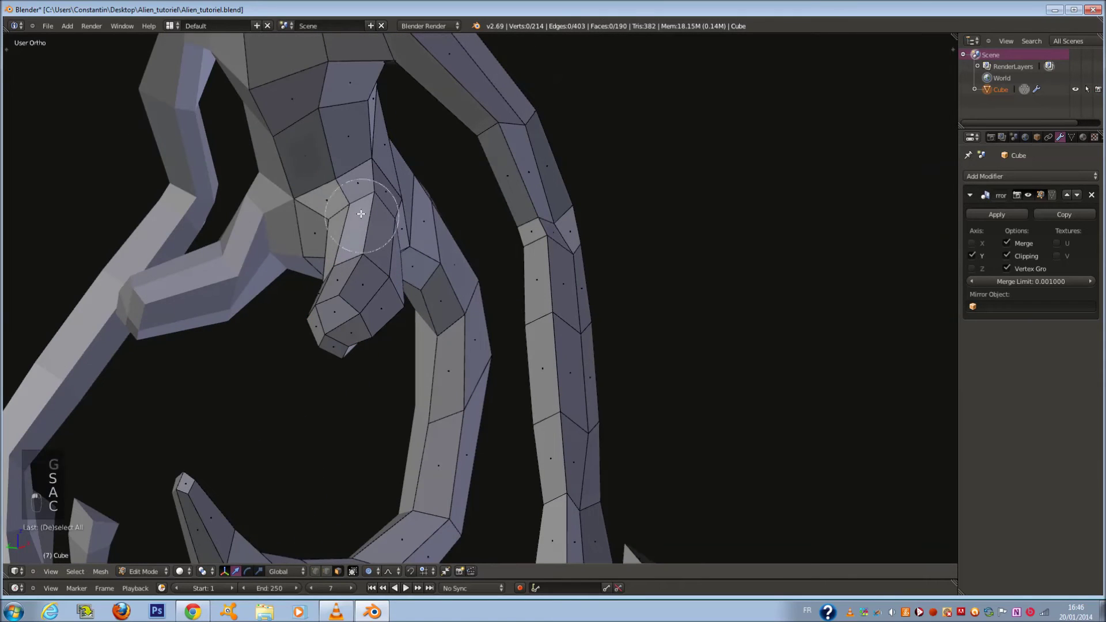
drag(357, 202, 383, 209)
right_click(391, 213)
key(s)
click(409, 220)
Step: Deselect everything, switch to vertex selection, and lower the vertex where the back of the thigh meets the hip
mouse_move(409, 220)
middle_down()
mouse_move(333, 217)
mouse_move(311, 173)
mouse_move(325, 191)
middle_up()
key(a)
key(a)
key(a)
key(a)
key(a)
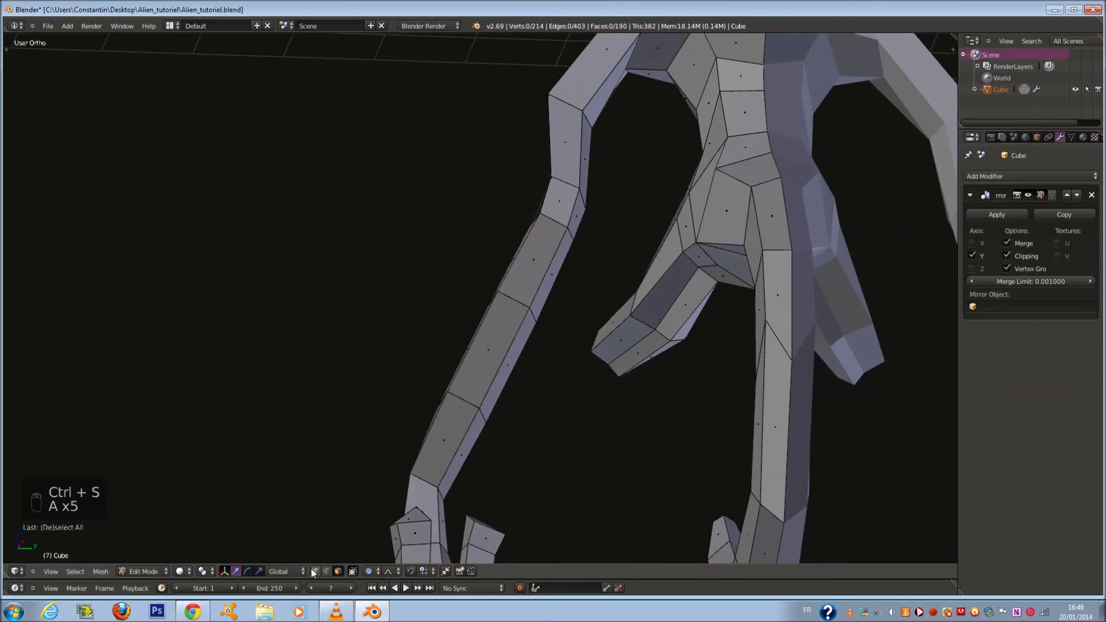
drag(697, 247, 693, 271)
middle_drag(672, 261, 749, 274)
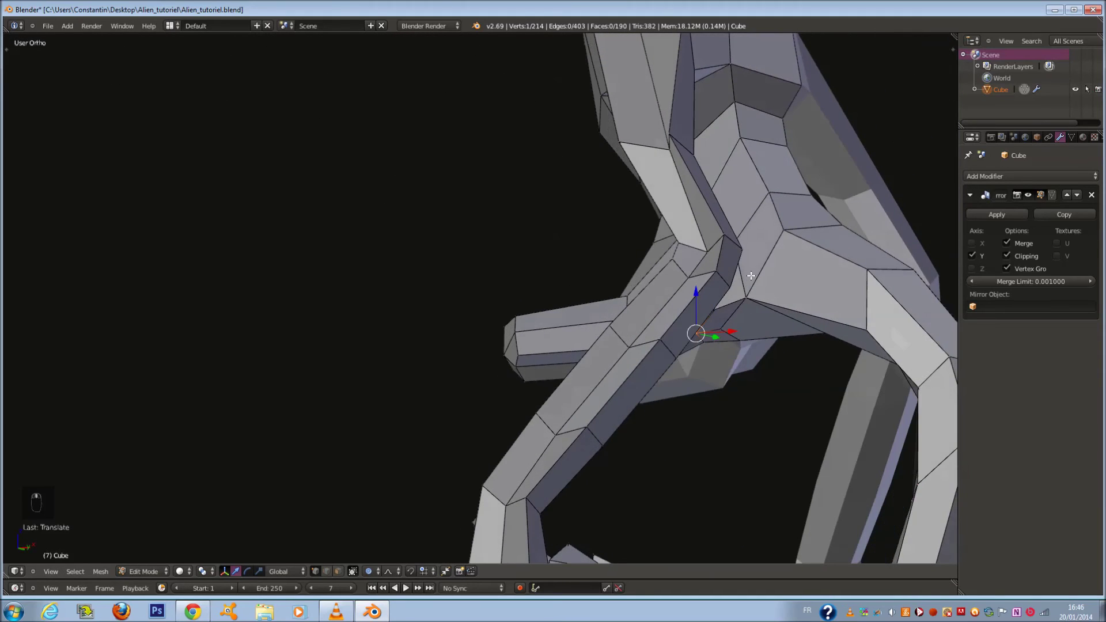
Step: Select the vertices at the leg's free end in wireframe front view, scale them down and move them towards the body
key(KP_1)
key(z)
key(a)
key(a)
key(a)
key(a)
key(a)
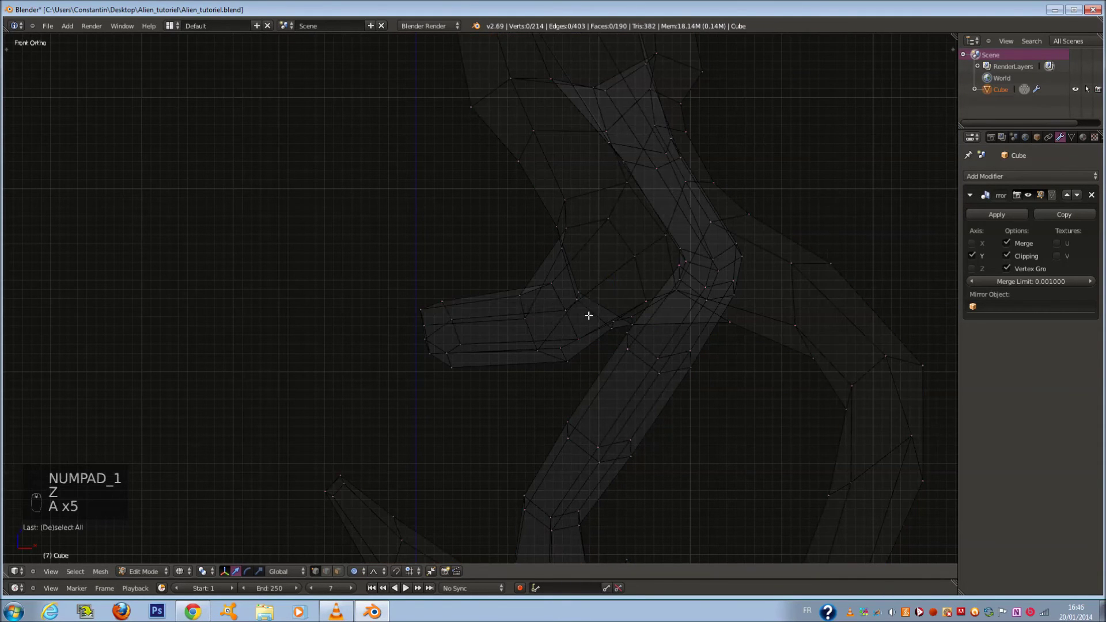
key(ctrl+s)
key(c)
scroll(424, 316, down, 10)
click(424, 316)
right_click(435, 320)
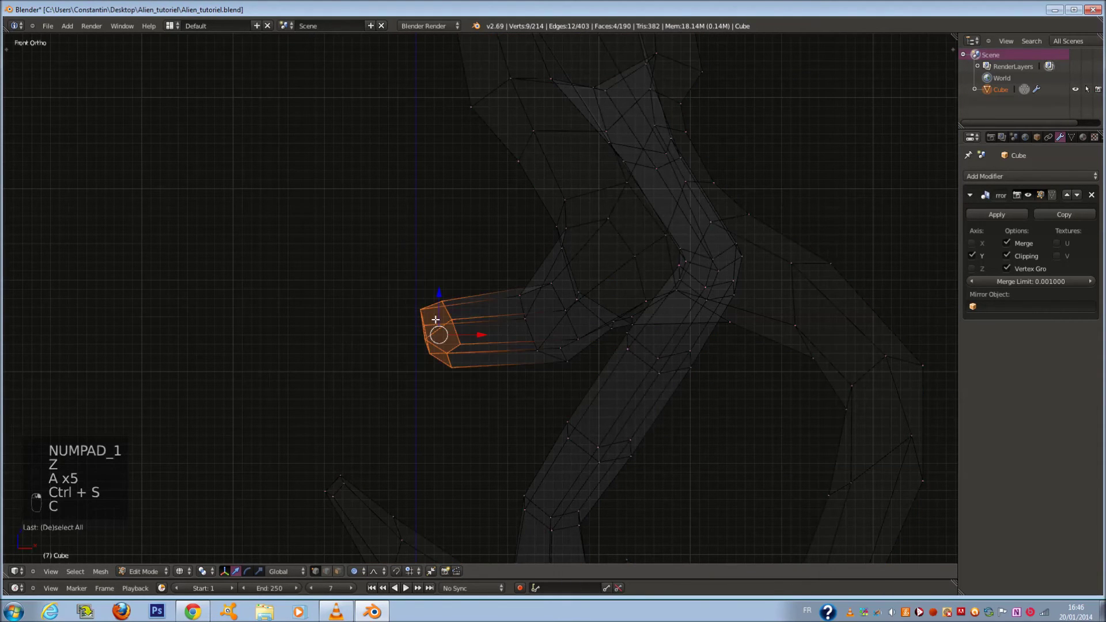
key(ctrl+s)
click(534, 309)
key(s)
click(562, 335)
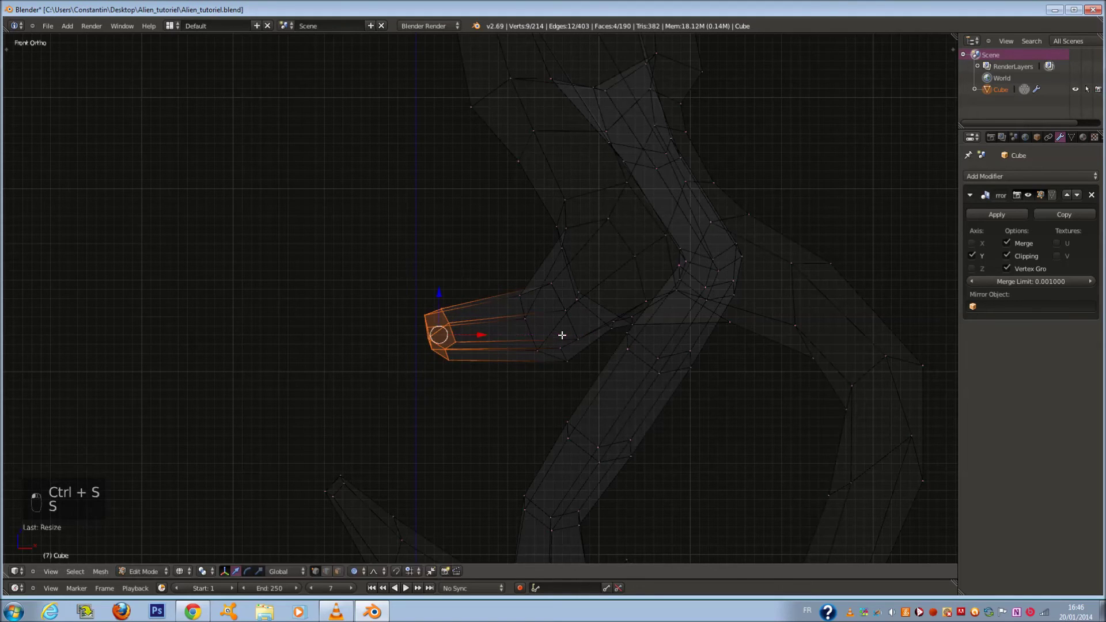
key(g)
click(595, 348)
scroll(576, 309, down, 4)
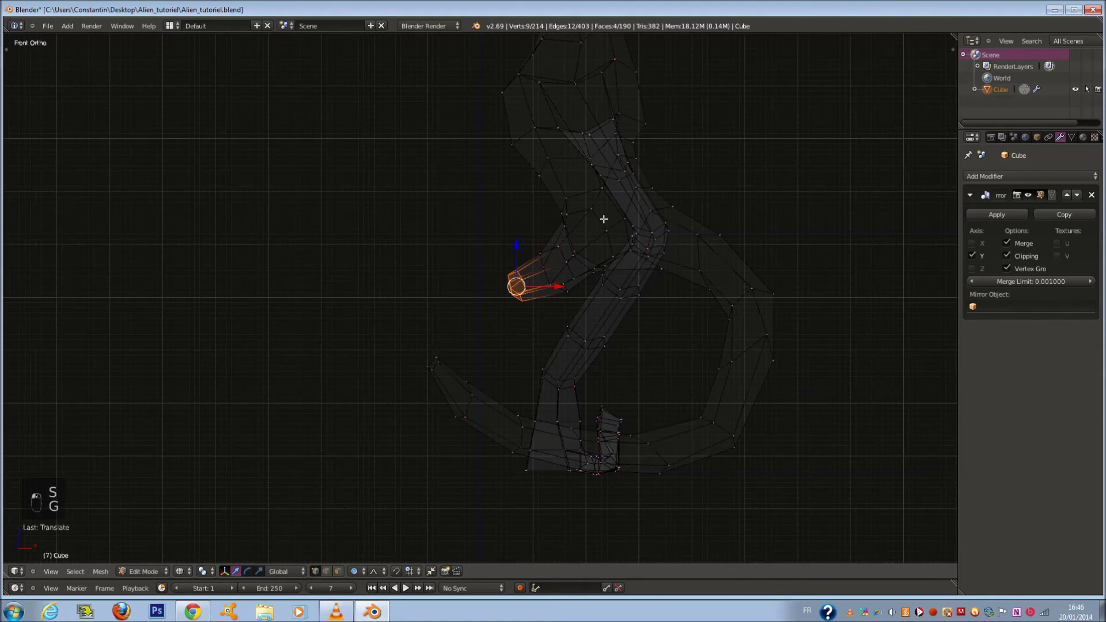
Step: Extrude a short knee segment from the leg's end, then rotate and scale its end
scroll(620, 219, up, 1)
key(e)
click(521, 242)
key(r)
click(599, 312)
key(z)
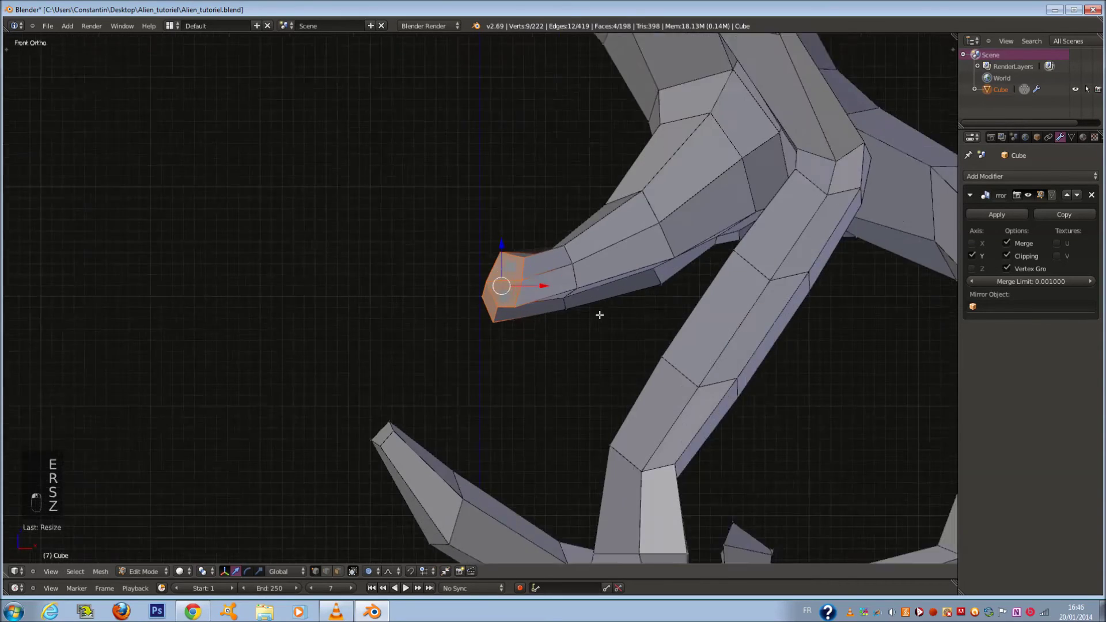
Step: Move the knee end along Y, rotate it about Z, and shift it along Y again
middle_drag(597, 313, 398, 264)
key(g)
key(y)
click(314, 277)
key(r)
key(z)
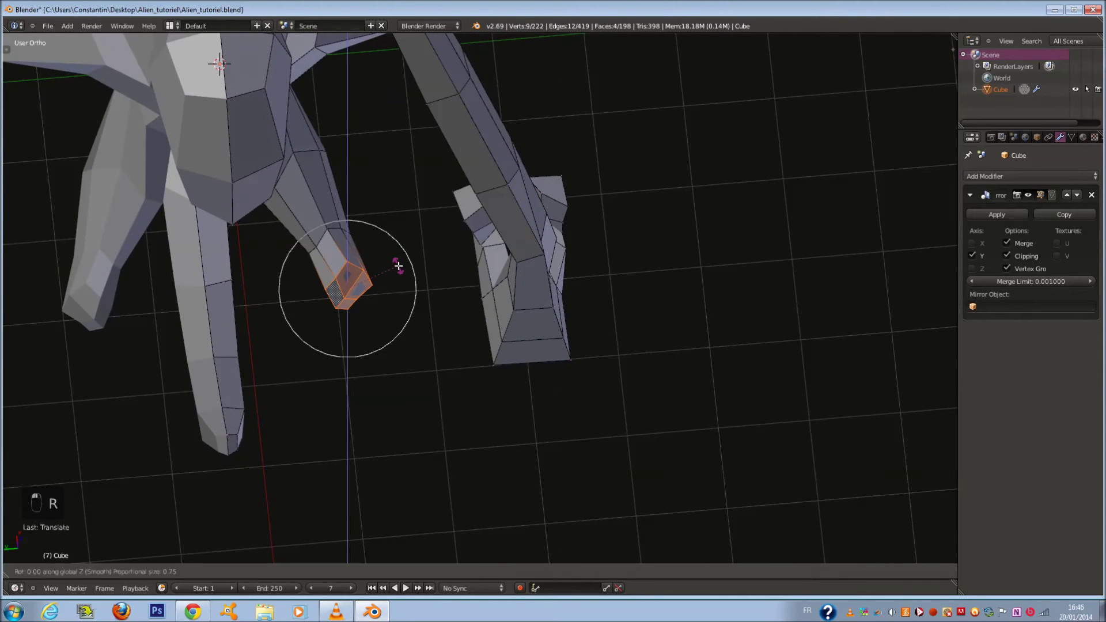
click(392, 284)
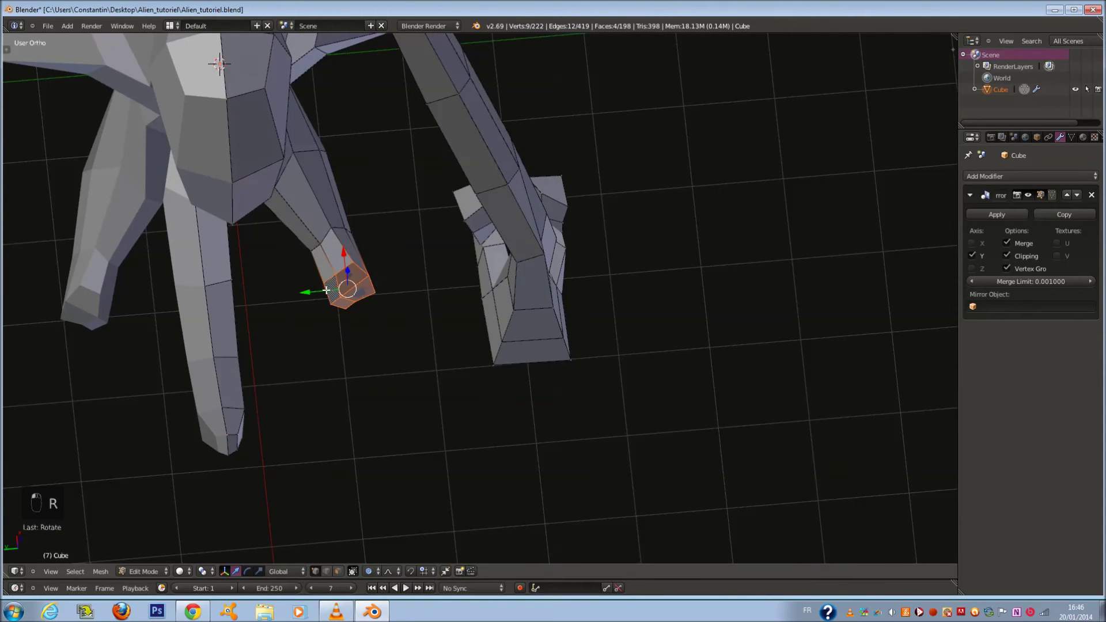
key(g)
key(y)
click(311, 290)
Step: Apply Smooth Vertex to the knee end and scale it by 1.402
middle_drag(311, 291, 300, 288)
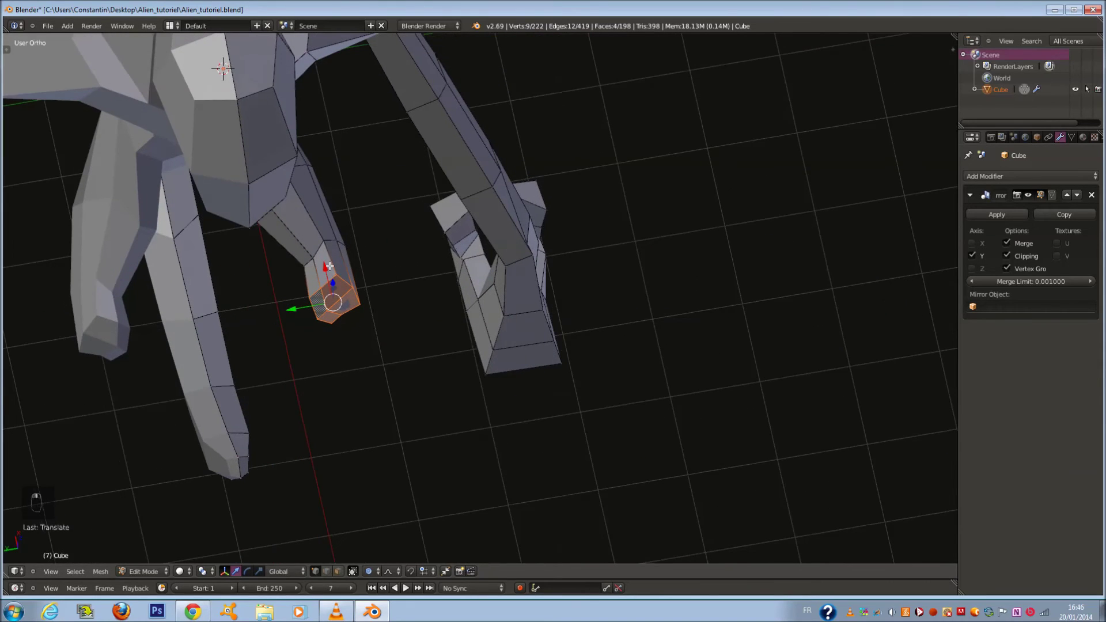
key(t)
click(43, 165)
key(s)
mouse_move(427, 251)
middle_down()
mouse_move(388, 252)
mouse_move(423, 261)
middle_up()
click(404, 258)
Step: Add the surrounding knee vertices to the selection in wireframe and move the knee slightly along Y
key(z)
key(c)
scroll(359, 253, up, 3)
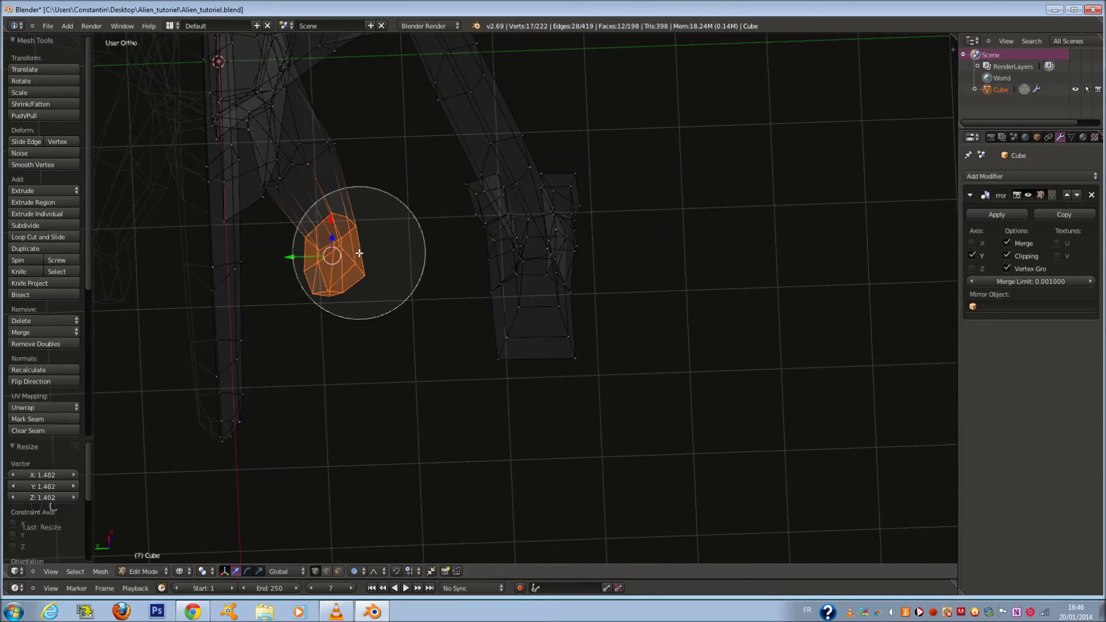
click(346, 236)
right_click(344, 231)
key(z)
drag(286, 263, 278, 257)
Step: Clear the selection and select the three faces on the underside of the knee
mouse_move(278, 257)
middle_down()
mouse_move(423, 204)
mouse_move(442, 217)
mouse_move(317, 171)
mouse_move(770, 279)
mouse_move(728, 266)
mouse_move(741, 271)
mouse_move(379, 558)
mouse_move(610, 329)
mouse_move(790, 215)
middle_up()
key(a)
key(c)
click(770, 214)
right_click(770, 214)
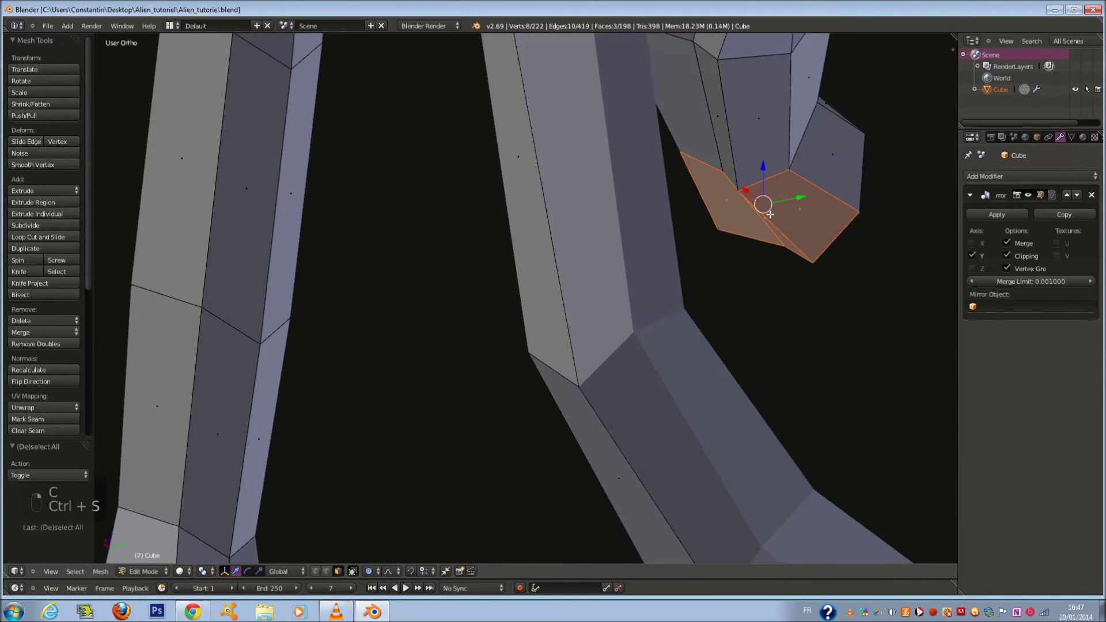
Step: Save the file and extrude the three underside knee faces downward about 0.53 units to start the lower leg
key(KP_1)
key(z)
scroll(725, 155, down, 2)
key(ctrl+s)
scroll(583, 156, down, 2)
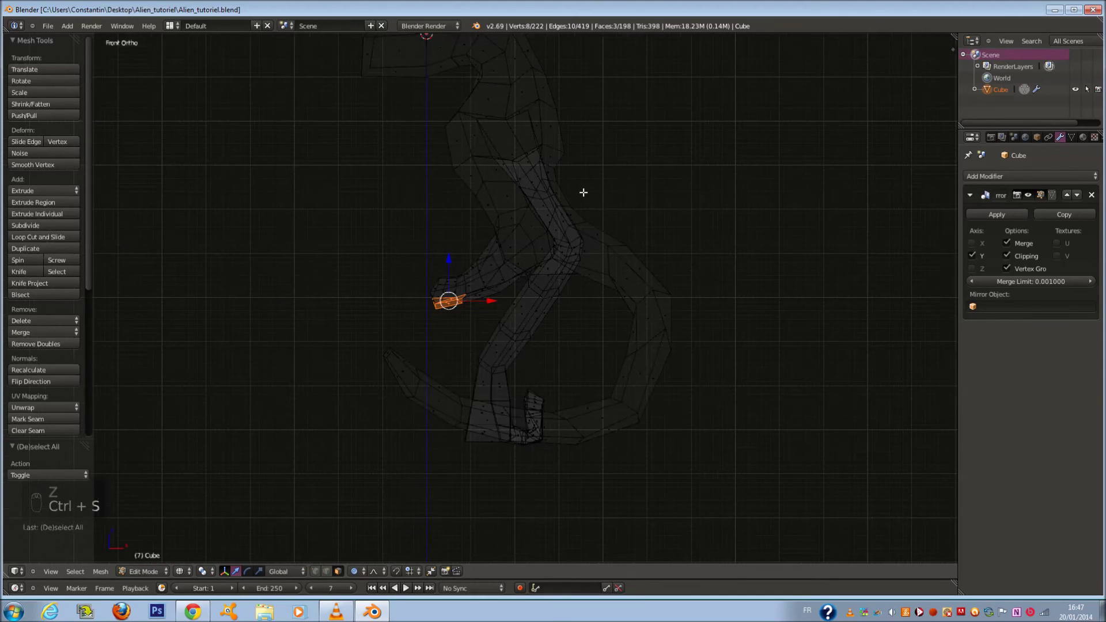
scroll(583, 193, up, 1)
key(e)
click(587, 258)
Step: Scale the lower leg's end faces to 0.657, then move them backward and rotate them by -19.77°, saving the file
scroll(625, 299, up, 3)
key(s)
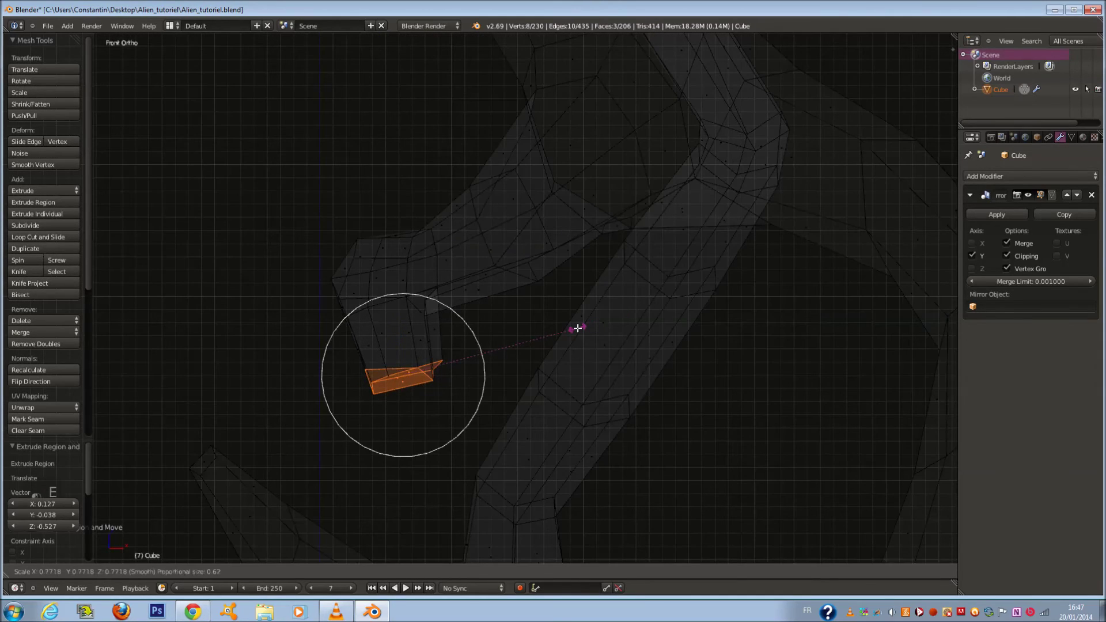
click(536, 327)
key(g)
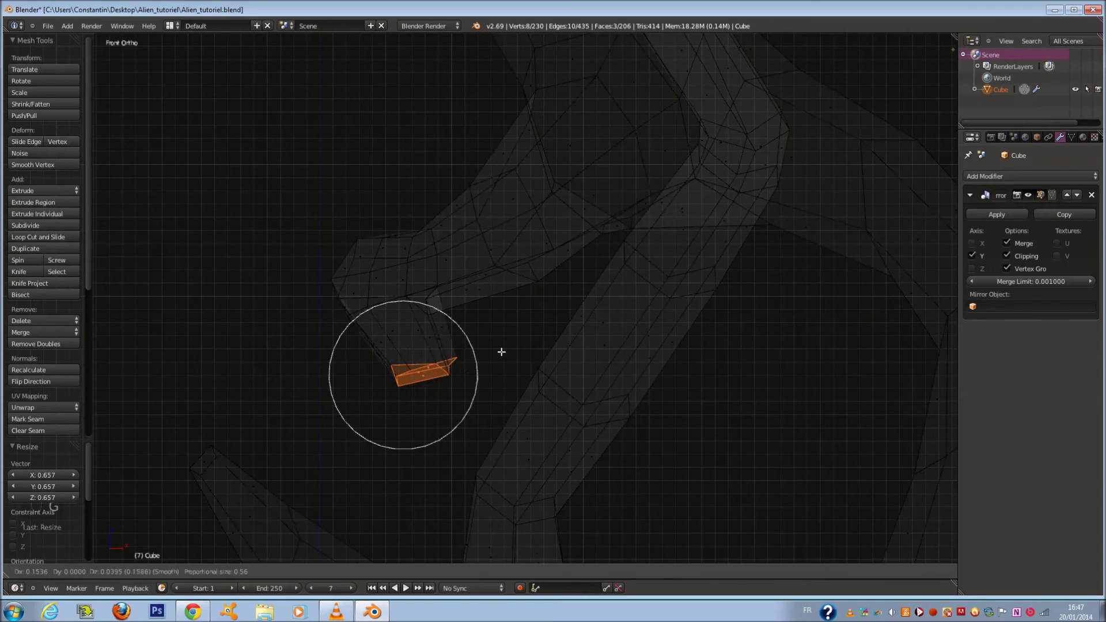
key(r)
click(504, 316)
key(ctrl+s)
click(503, 315)
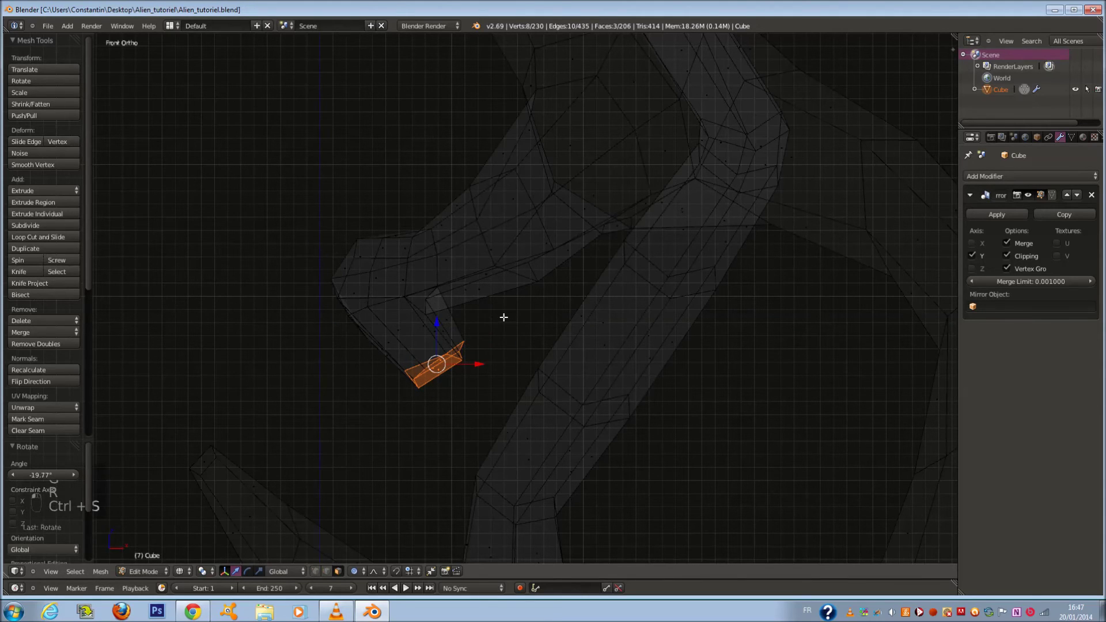
Step: Switch to the back view of the creature and save the file
scroll(503, 315, down, 4)
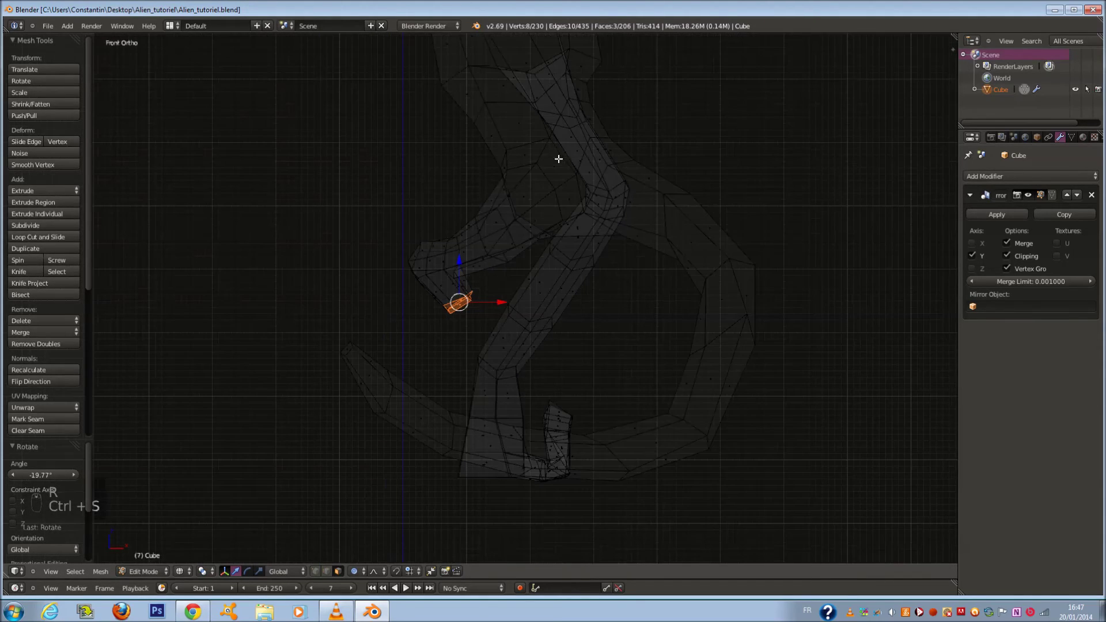
key(ctrl+KP_1)
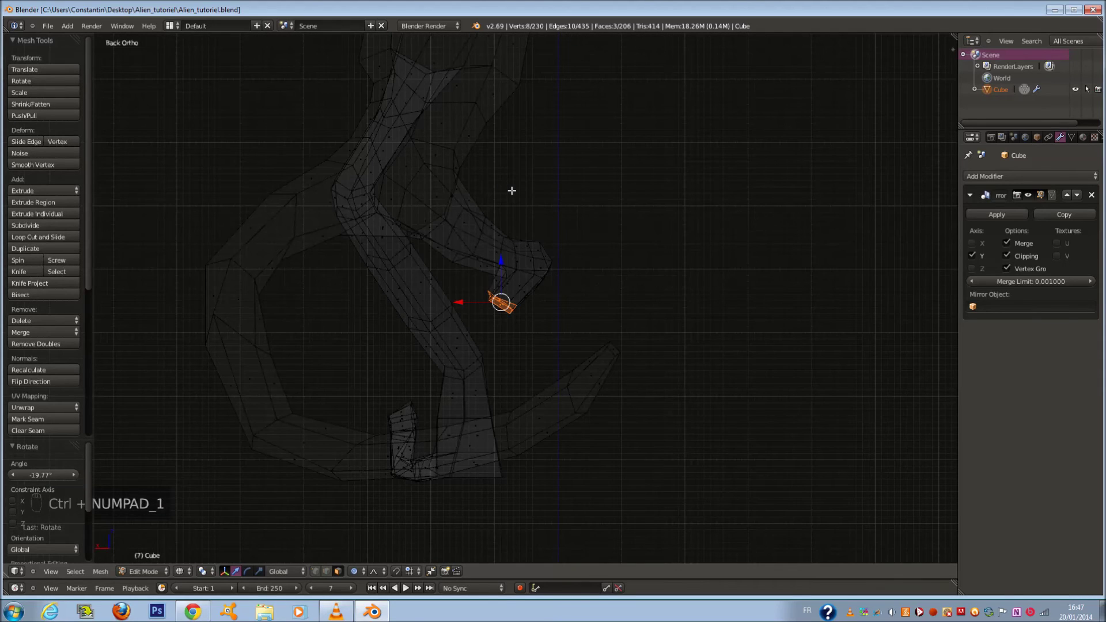
key(ctrl+s)
click(521, 192)
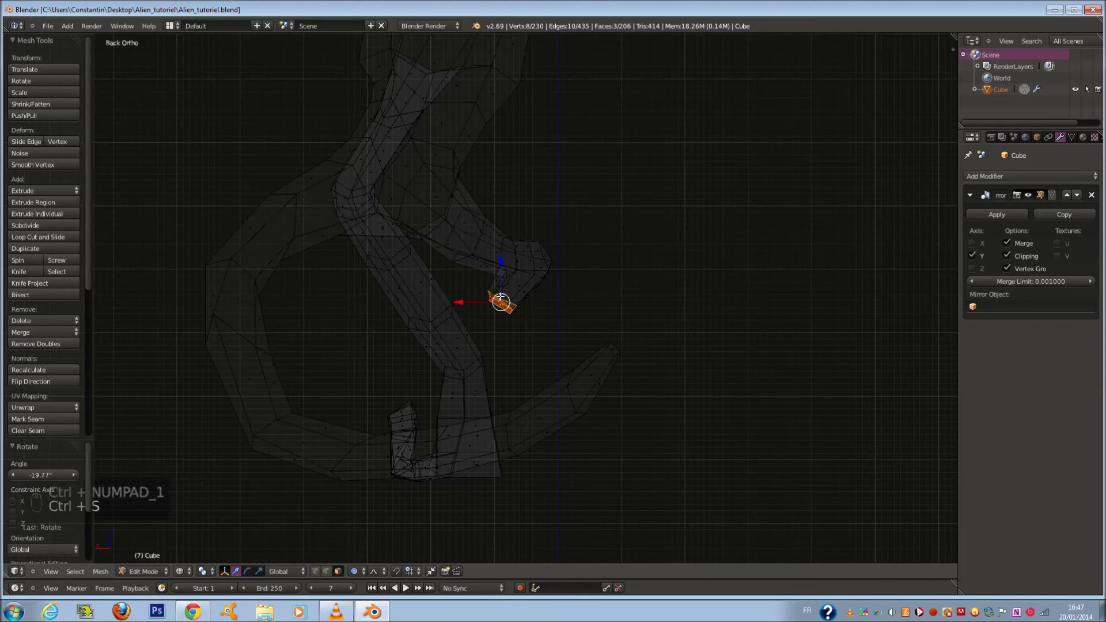
Step: Rotate the lower leg's end faces, move them -0.100 along X and 0.195 along Z, and scale them to 1.228
scroll(498, 300, up, 2)
key(r)
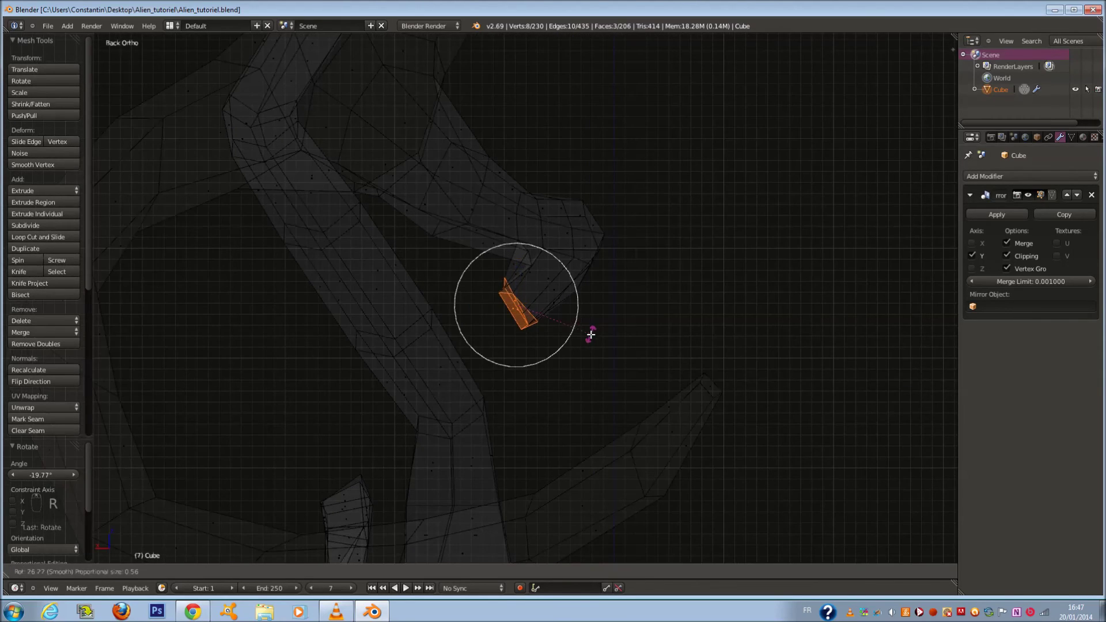
click(564, 332)
key(g)
click(572, 315)
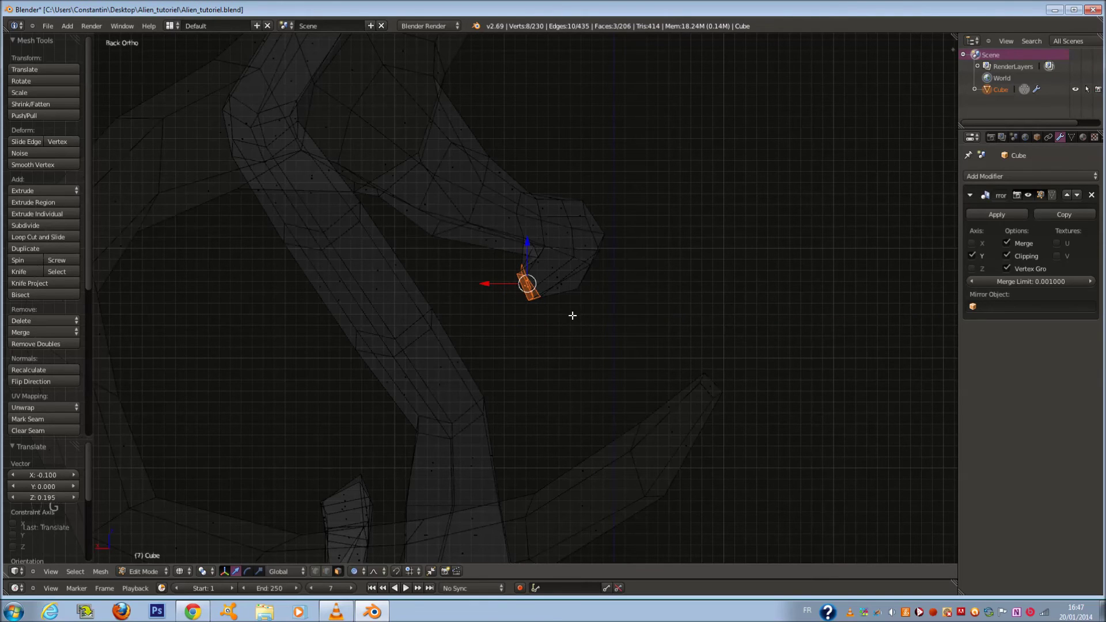
key(s)
click(587, 329)
scroll(587, 329, up, 1)
Step: Extrude the lower leg's end faces backward, move them 0.021 along X and 0.132 along Z, and rotate them 19.898°
key(e)
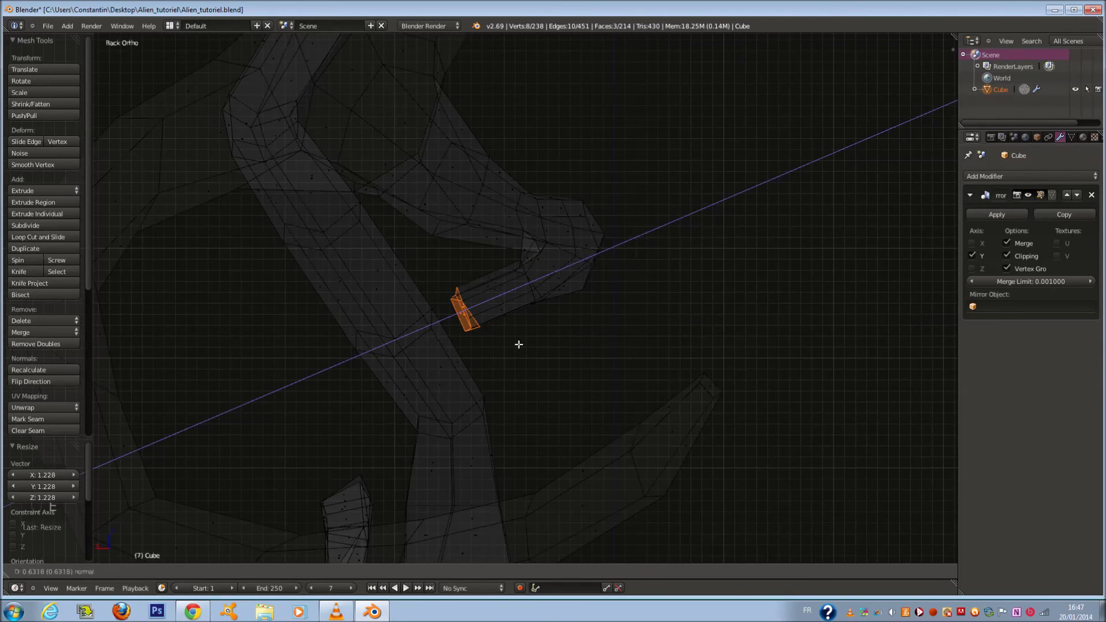
click(502, 347)
key(g)
click(512, 325)
key(r)
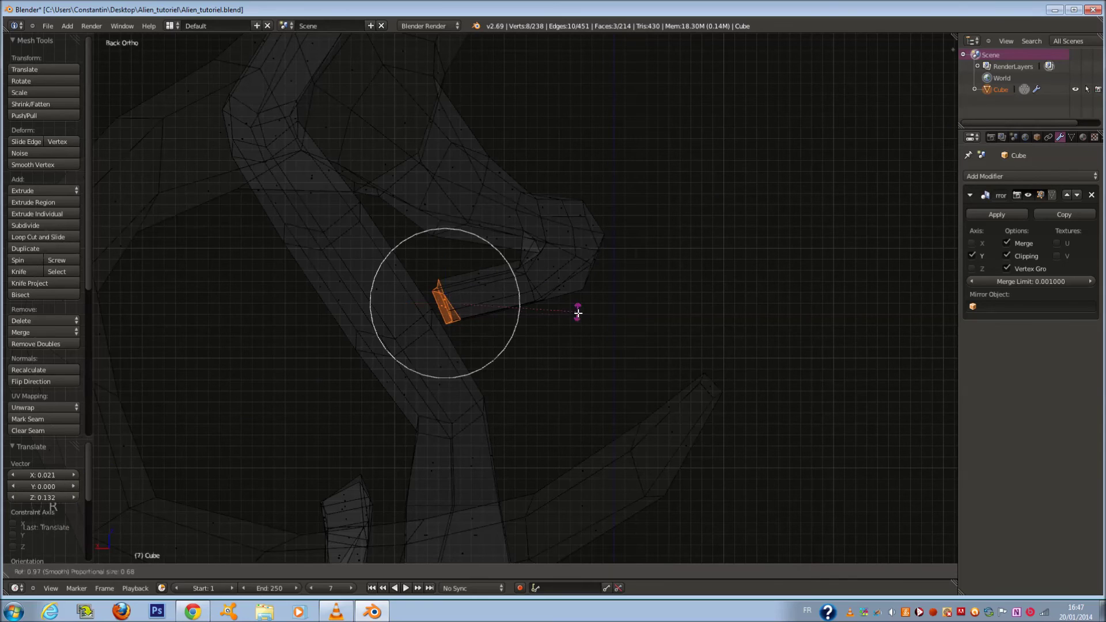
click(575, 361)
Step: Check the extended lower leg in solid shading from several sides, return to the wireframe back view and save the file
key(z)
mouse_move(540, 329)
middle_down()
mouse_move(662, 318)
mouse_move(700, 345)
mouse_move(619, 323)
middle_up()
key(KP_3)
key(KP_2)
key(ctrl+KP_2)
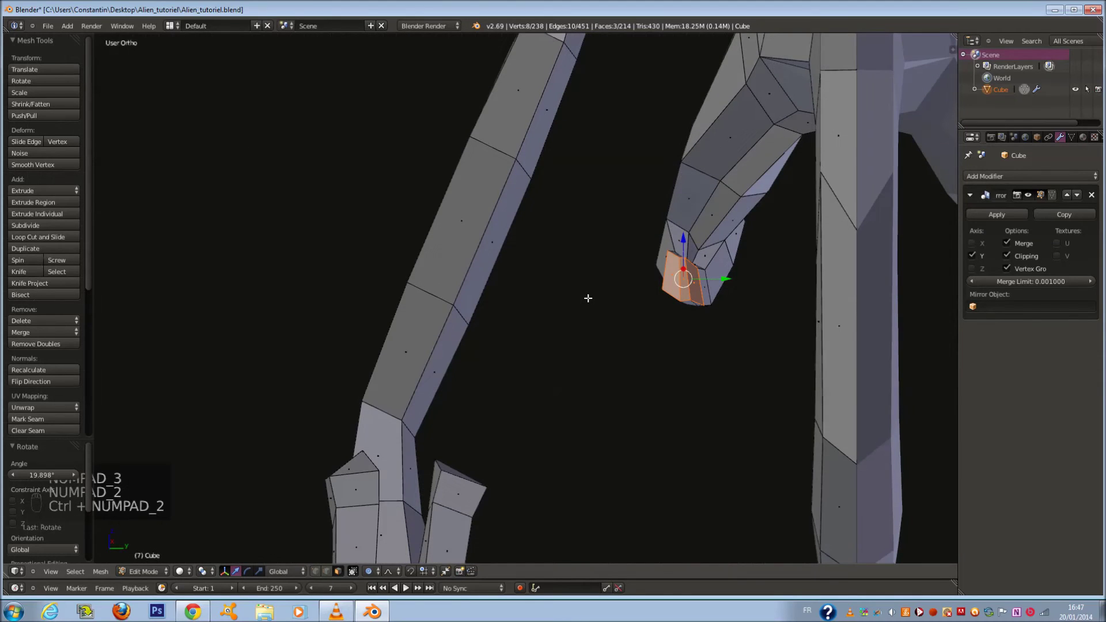
key(ctrl+KP_3)
key(KP_1)
key(z)
key(ctrl+KP_1)
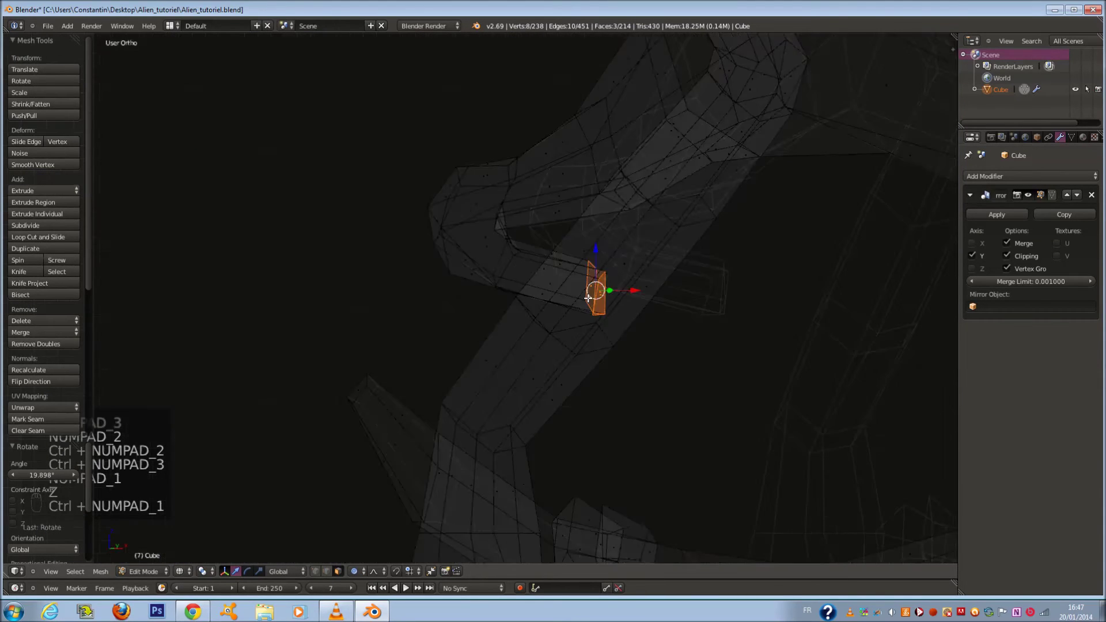
ctrl+scroll(588, 298, down, 4)
key(ctrl+s)
scroll(588, 299, down, 1)
scroll(584, 292, up, 2)
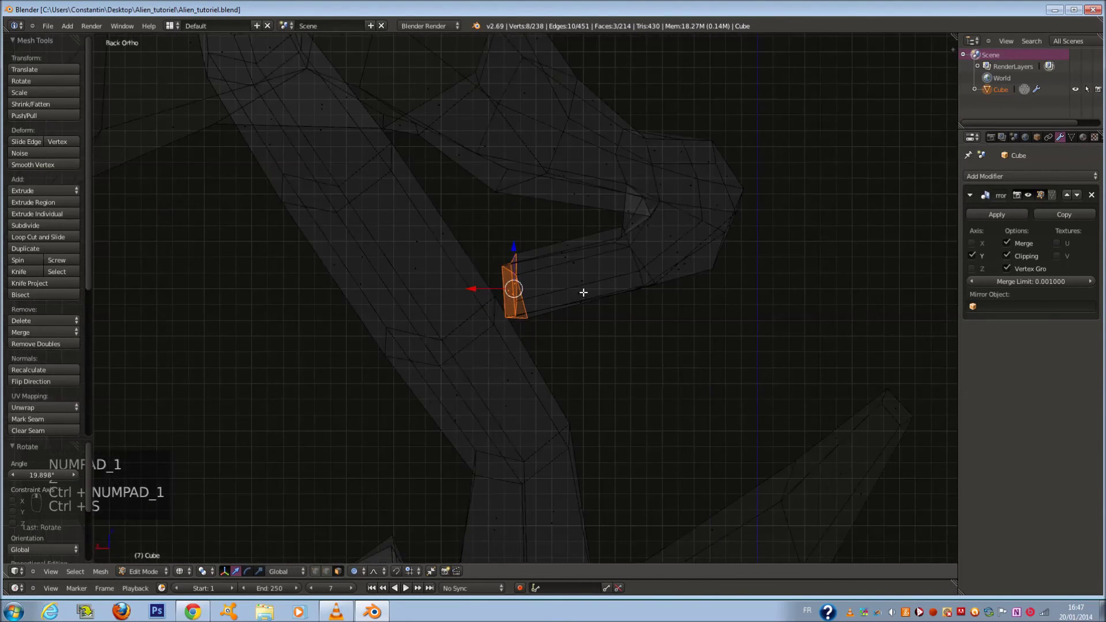
Step: Extrude the leg's end faces once more, rotate them, and move them 0.127 along X and 0.237 along Z
scroll(584, 293, down, 1)
key(e)
click(492, 280)
key(r)
click(509, 347)
key(g)
click(491, 316)
Step: Widen the leg's end faces along the global Y axis by a factor of about 1.4
key(z)
middle_drag(492, 316, 662, 323)
key(s)
middle_click(670, 324)
right_click(689, 334)
key(s)
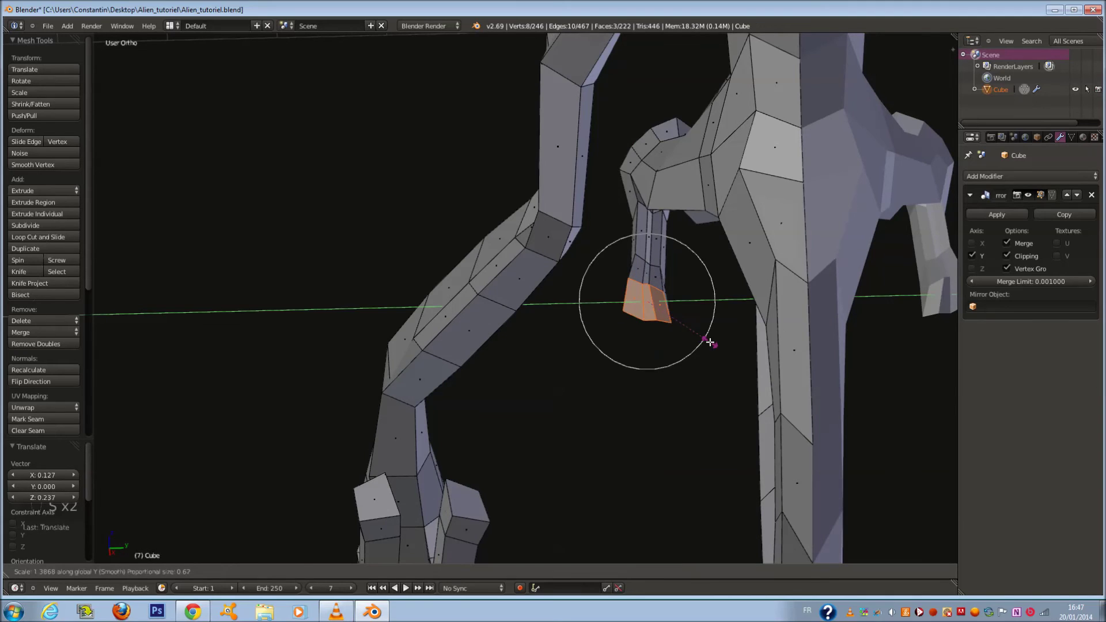
click(717, 347)
Step: Clear the selection and circle-select the faces along the lower leg between the knee and its flared end
middle_drag(717, 346, 698, 229)
key(a)
drag(698, 229, 704, 218)
right_click(704, 218)
mouse_move(704, 217)
middle_down()
mouse_move(755, 222)
mouse_move(662, 240)
mouse_move(680, 271)
mouse_move(709, 282)
middle_up()
click(709, 219)
right_click(708, 219)
key(c)
click(675, 253)
right_click(675, 253)
key(c)
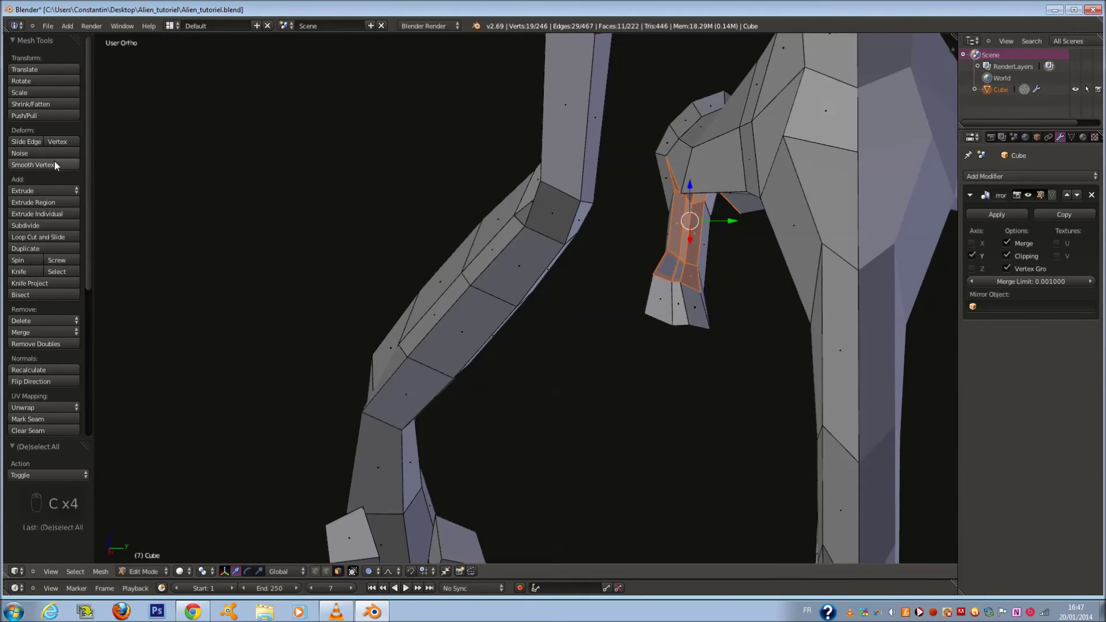
Step: Deselect everything, select the three faces at the tip of the leg and save the file
middle_drag(711, 295, 716, 257)
key(a)
key(a)
key(a)
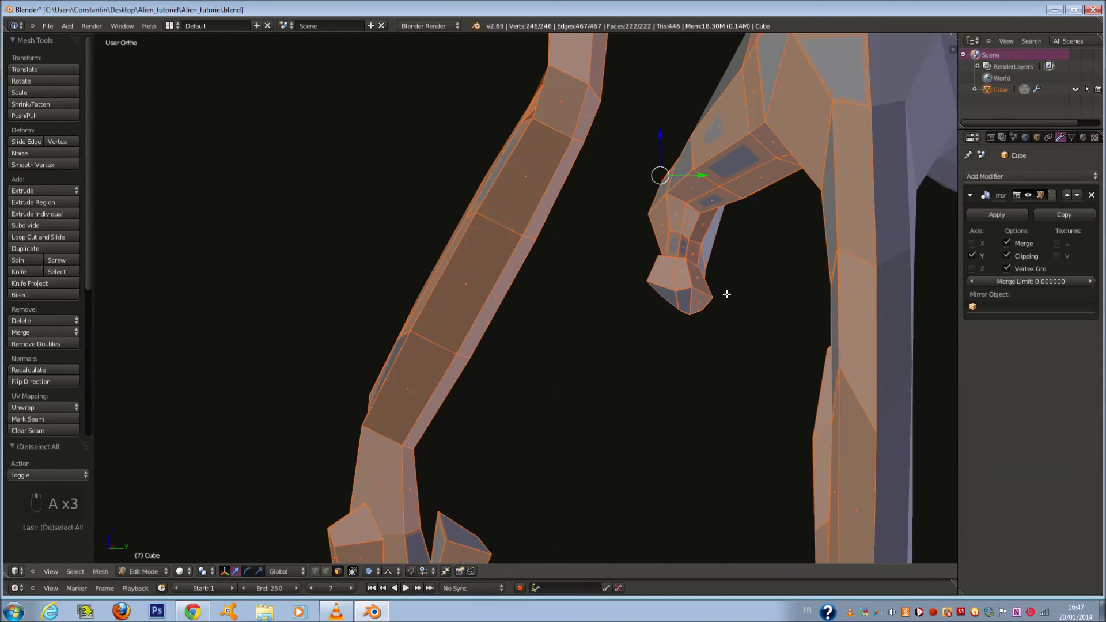
key(KP_3)
key(a)
middle_drag(726, 279, 640, 265)
key(z)
key(a)
key(a)
middle_drag(461, 260, 527, 291)
key(ctrl+s)
click(530, 290)
key(c)
key(z)
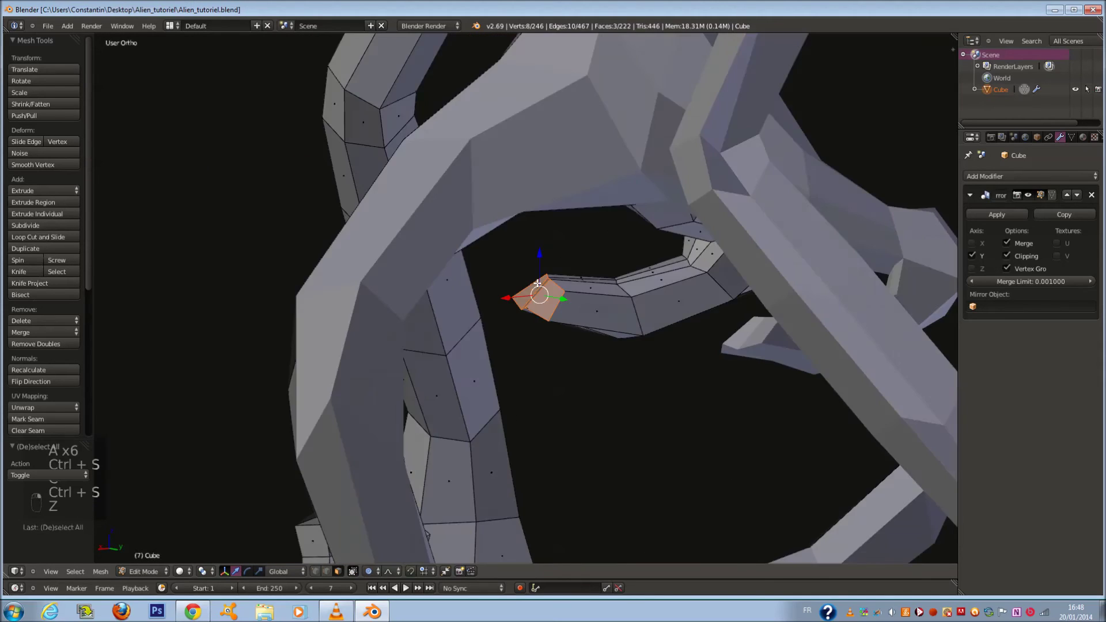
Step: Add one loop cut around the segment next to the leg's tip and scale the loop up by about 1.3
key(KP_1)
key(KP_3)
key(KP_1)
key(z)
key(ctrl+KP_1)
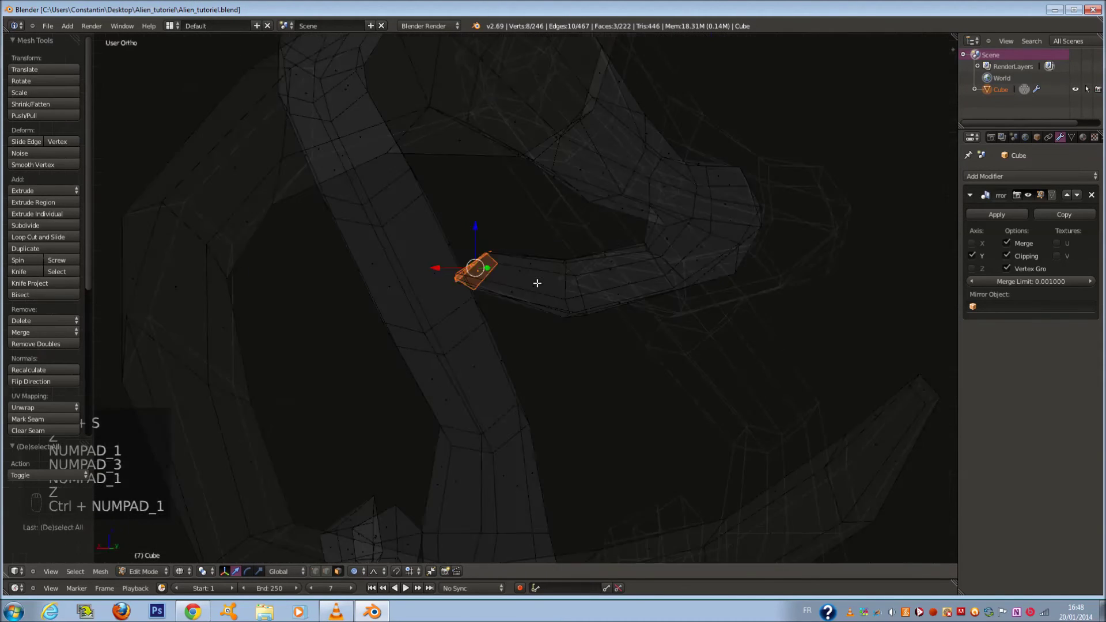
middle_drag(470, 262, 489, 264)
scroll(489, 263, up, 6)
key(z)
key(a)
key(ctrl+r)
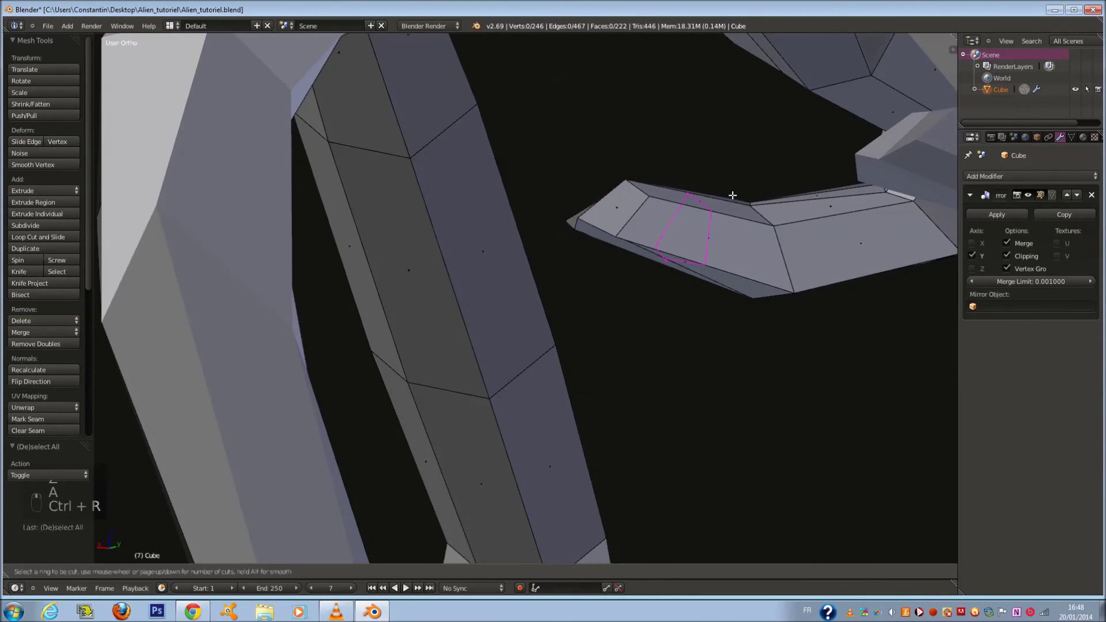
click(732, 197)
right_click(740, 231)
middle_drag(745, 257, 727, 244)
key(s)
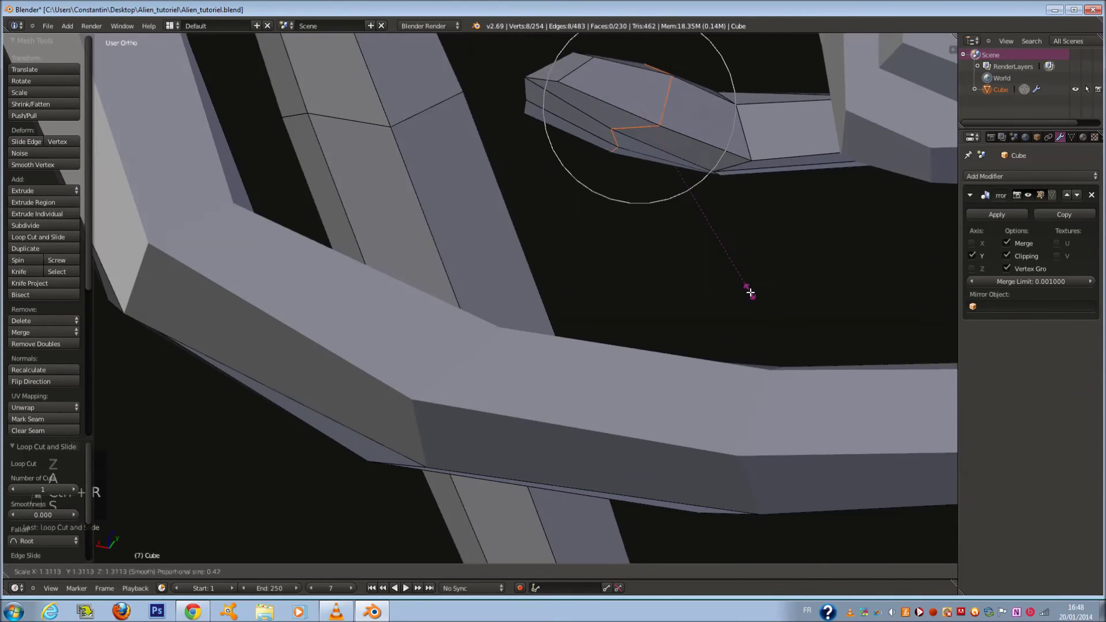
click(749, 297)
Step: Clear the selection, select the three faces on the underside of the leg's tip, save, and show the wireframe front view
key(a)
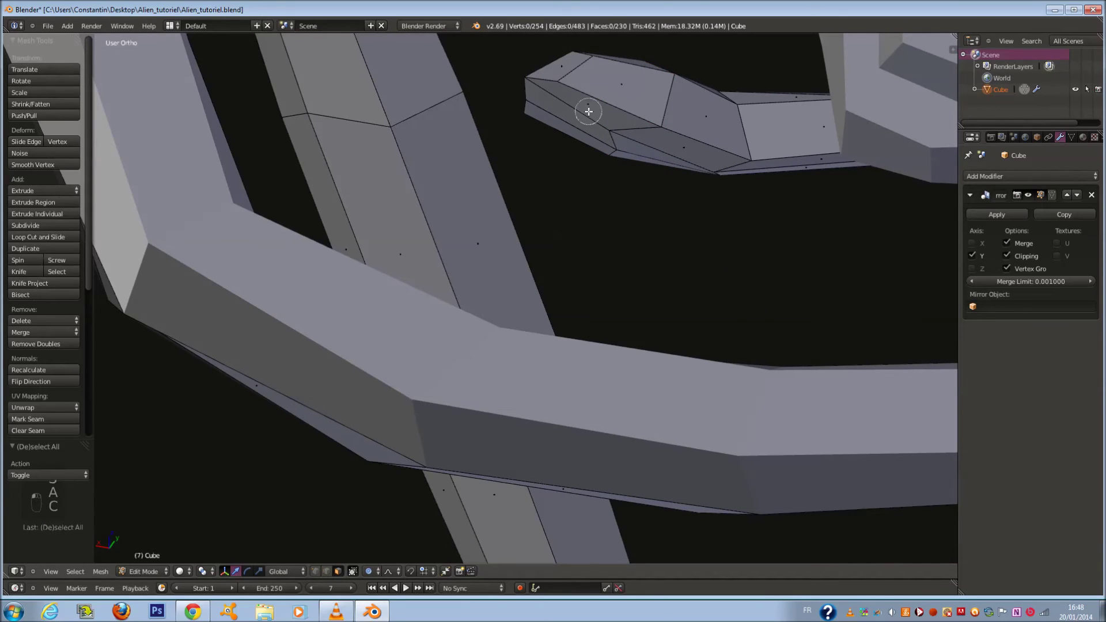
alt+right_click(584, 122)
key(KP_1)
key(z)
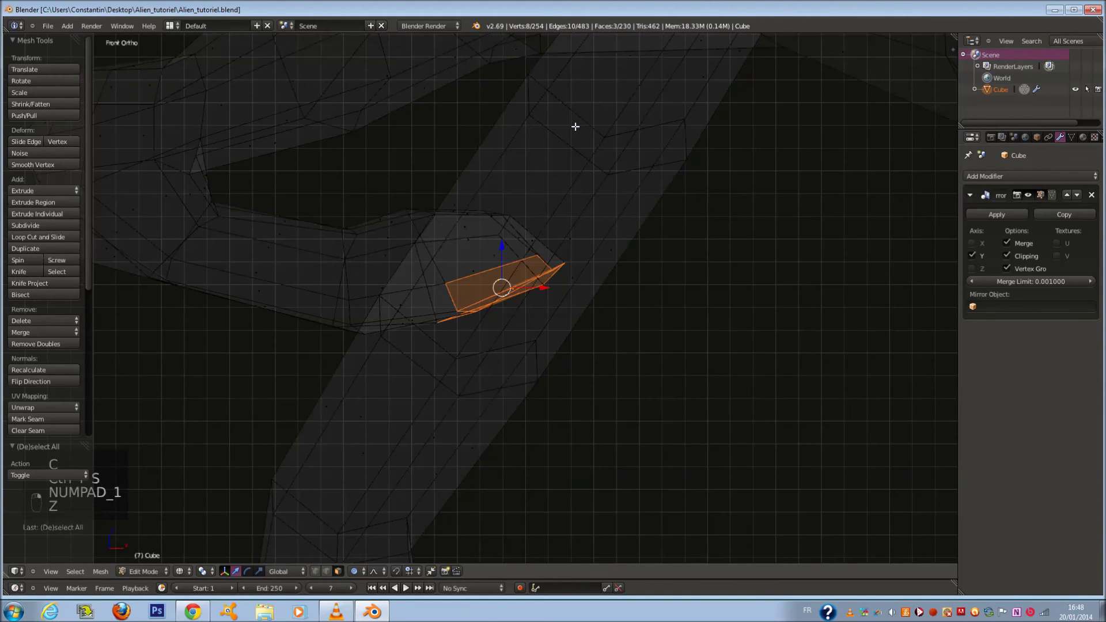
Step: Extrude the three underside faces down toward hand level, by 1.076 in X, -0.579 in Y and -2.499 in Z
scroll(436, 157, down, 7)
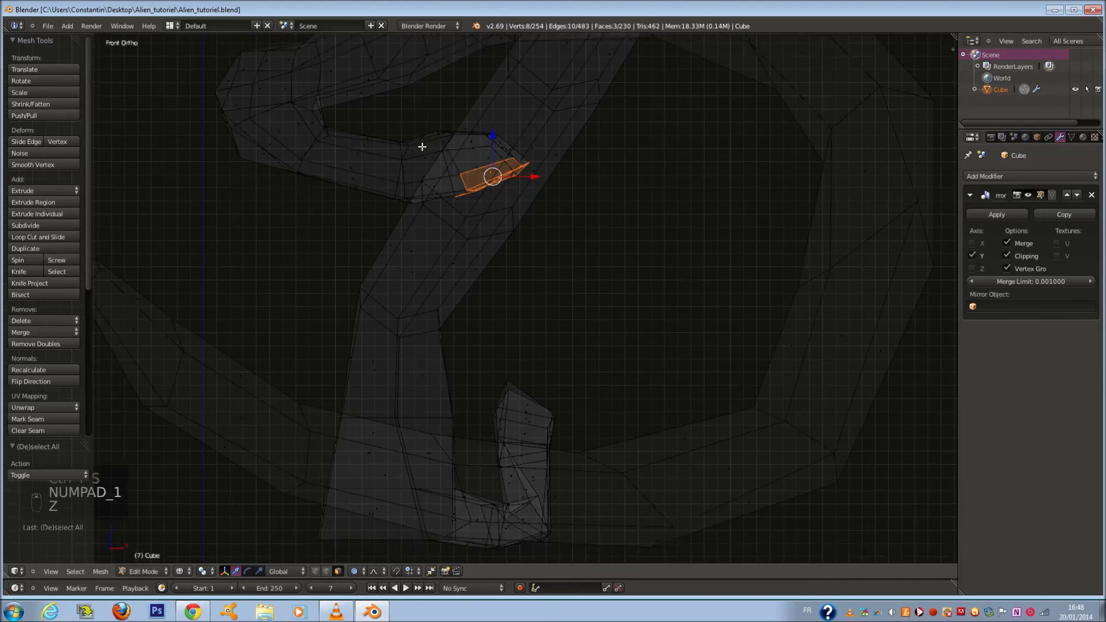
key(e)
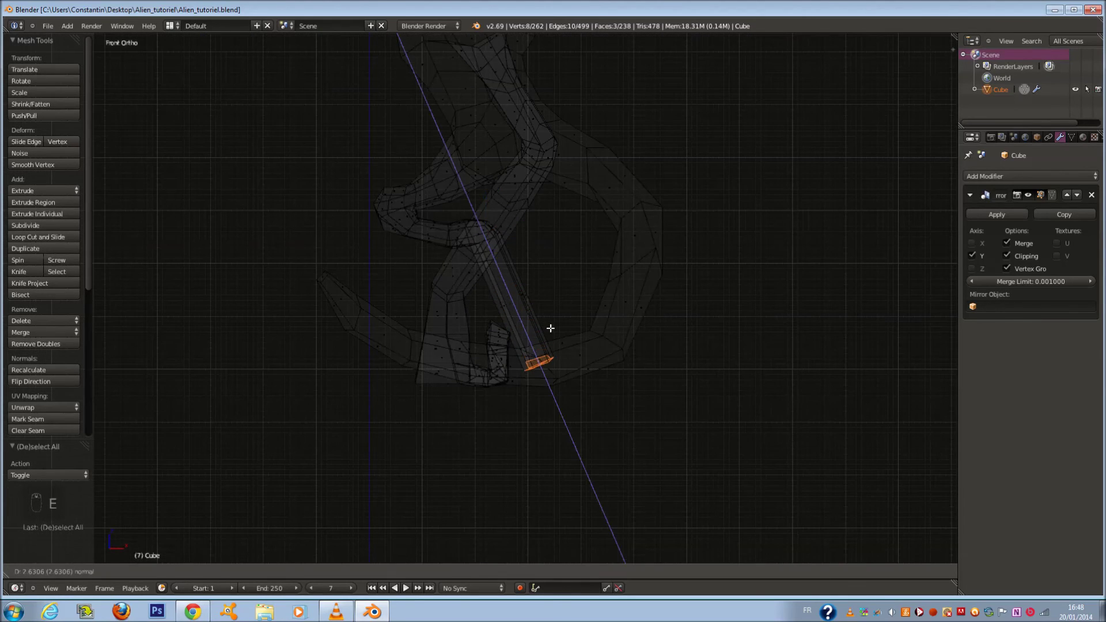
click(553, 317)
key(z)
scroll(556, 301, down, 3)
key(z)
scroll(555, 307, up, 5)
Step: Flatten the extruded end faces along the global Z axis and enlarge them uniformly by 1.746
key(s)
key(z)
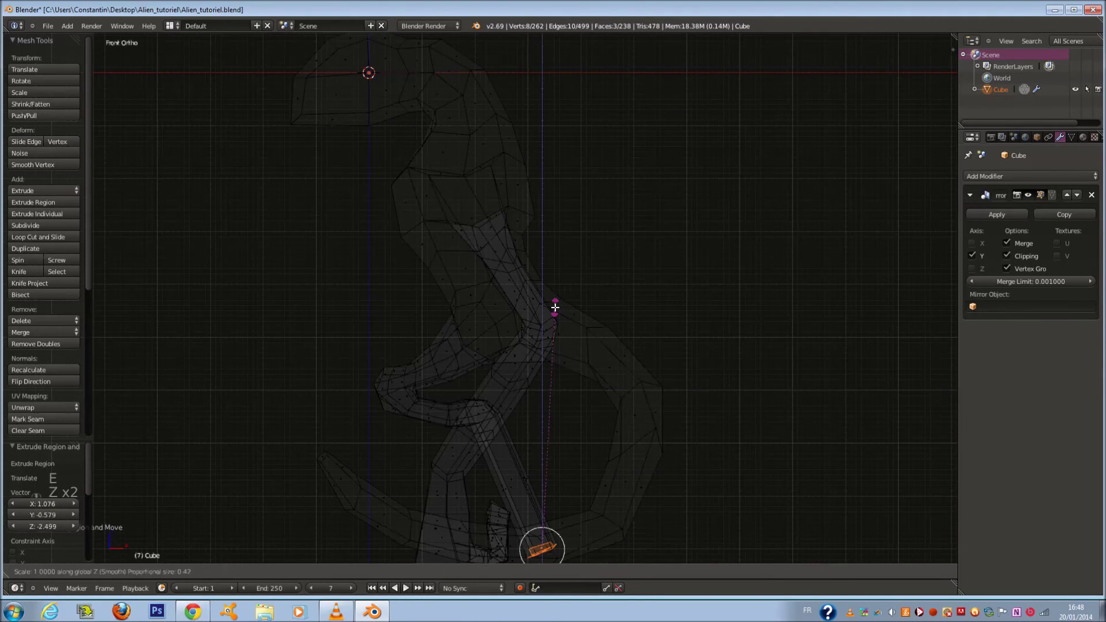
click(554, 307)
mouse_move(555, 307)
middle_down()
mouse_move(547, 415)
mouse_move(485, 380)
mouse_move(581, 375)
mouse_move(538, 341)
middle_up()
key(z)
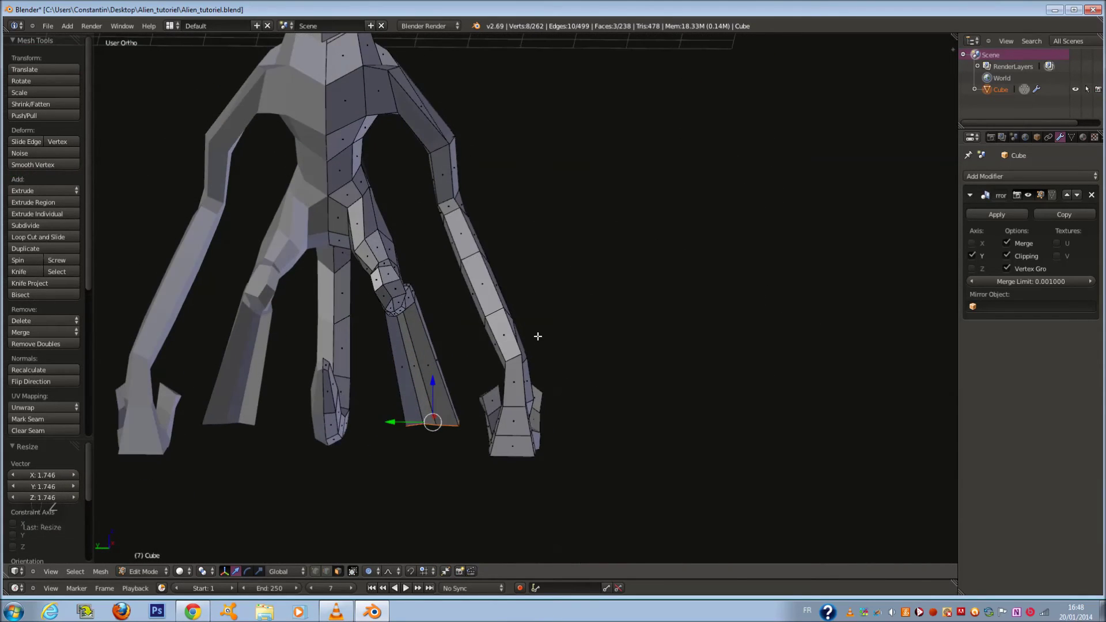
Step: Clear the selection and add three centred loop cuts across the new lower section of the leg
key(ctrl+KP_1)
key(ctrl+KP_3)
key(a)
key(ctrl+r)
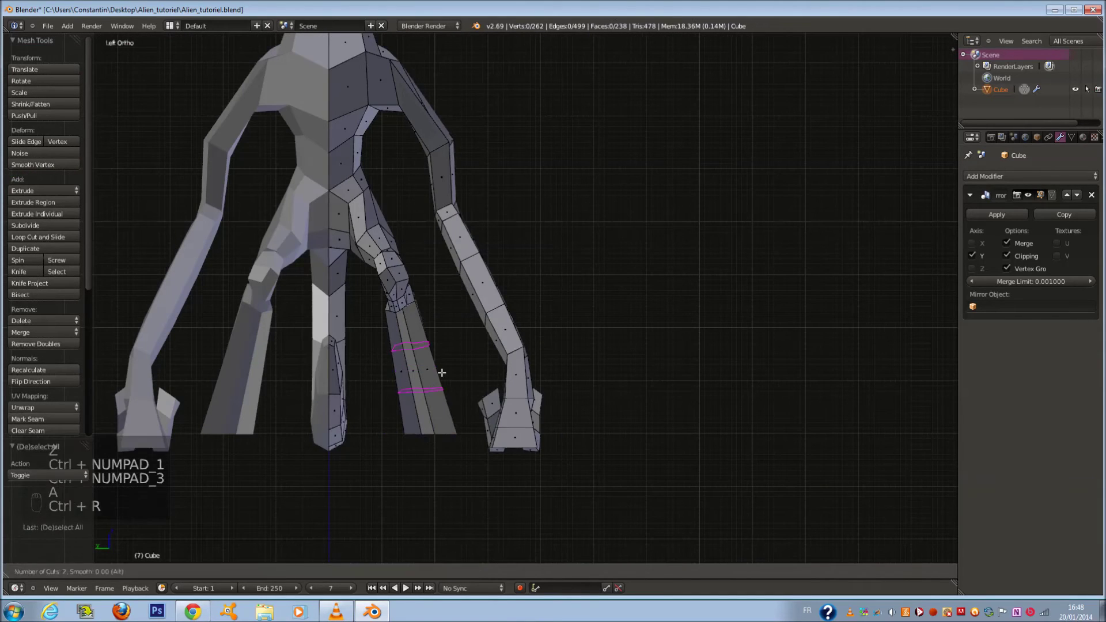
click(446, 372)
right_click(446, 373)
Step: Scale the three new edge loops to 1.170 and smooth their vertices once
key(s)
click(456, 399)
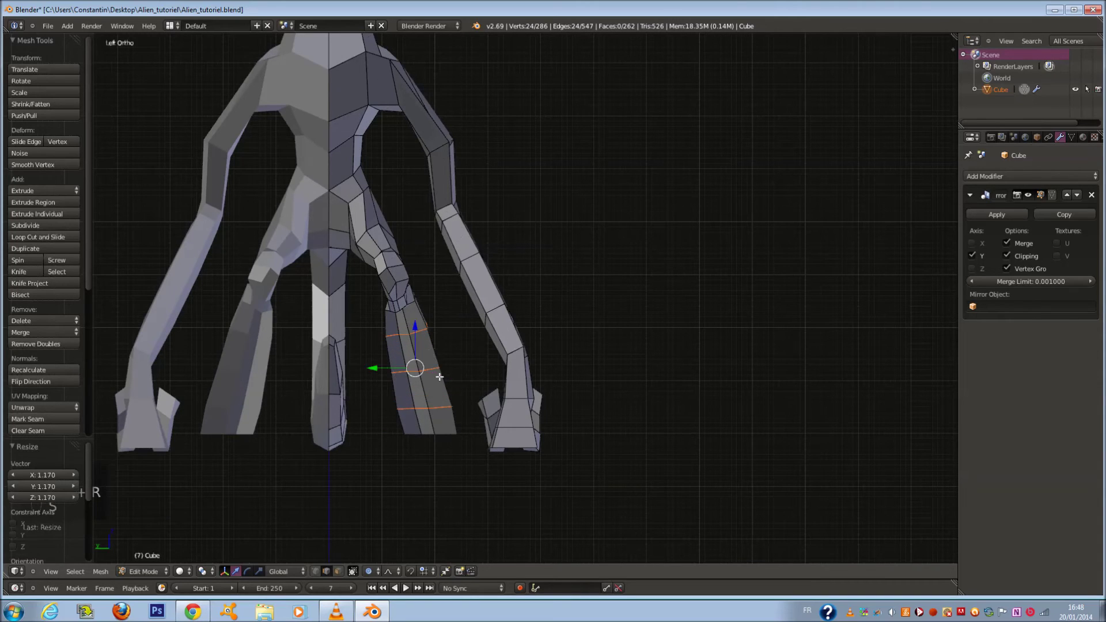
click(26, 164)
scroll(432, 355, up, 2)
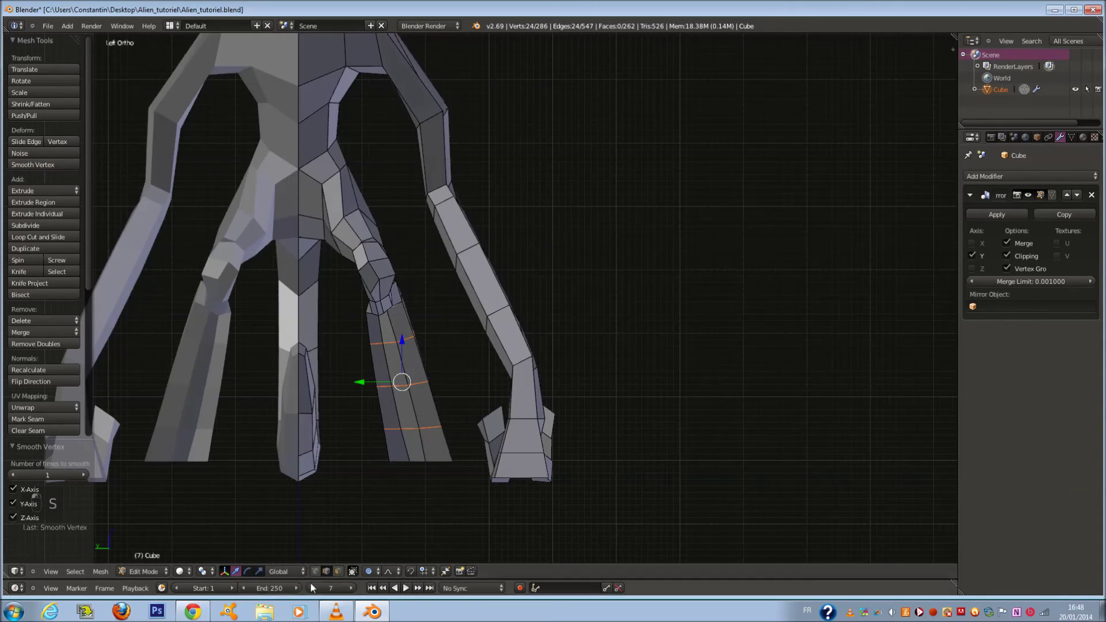
Step: Circle-select the lower part of the new leg section in wireframe and move it inward along the Y axis
key(a)
key(z)
key(c)
key(c)
scroll(410, 458, down, 1)
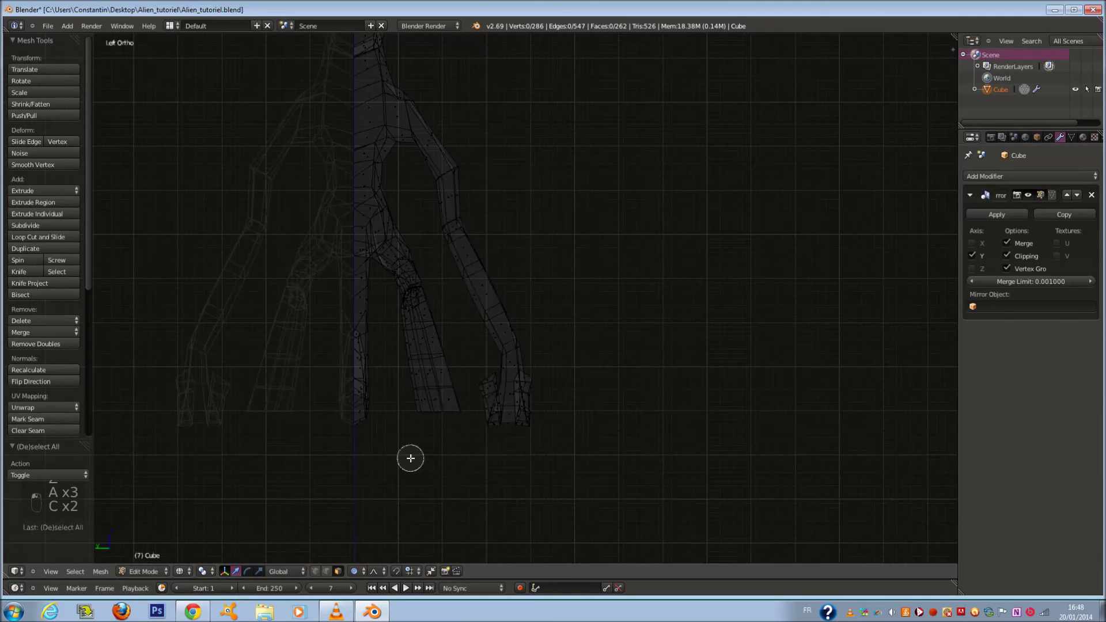
drag(427, 430, 456, 408)
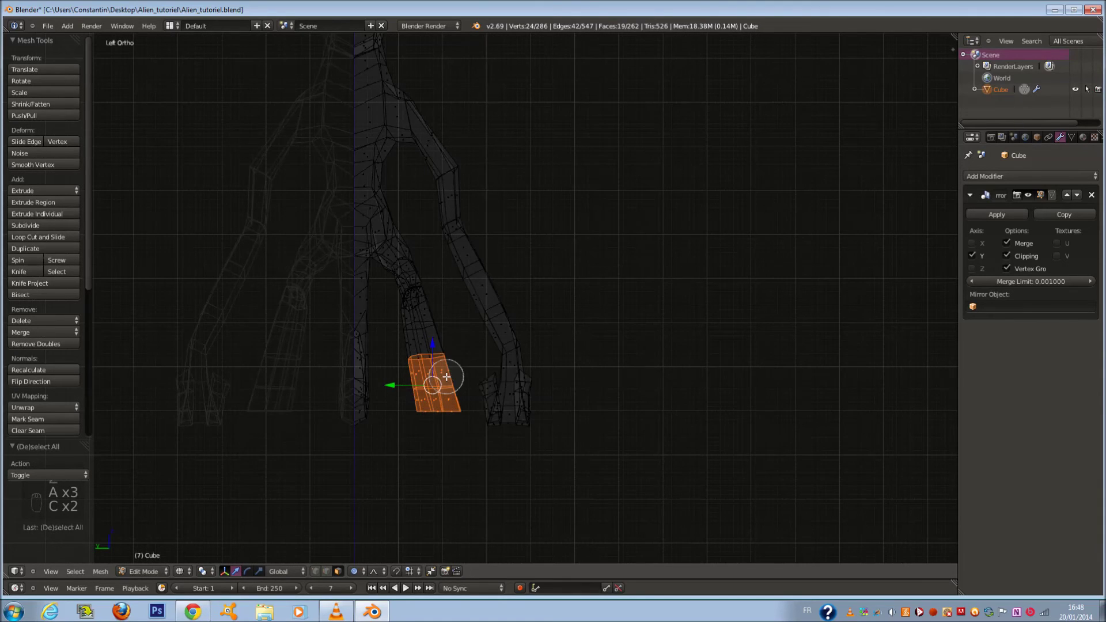
right_click(446, 377)
scroll(385, 415, up, 1)
mouse_move(382, 424)
mouse_down()
mouse_move(383, 457)
mouse_move(447, 462)
mouse_move(385, 444)
mouse_move(432, 474)
mouse_move(381, 462)
mouse_up()
Step: Select the three faces at the bottom of the leg and move them about 0.1 along the global Y axis
key(a)
key(c)
click(381, 443)
key(a)
key(c)
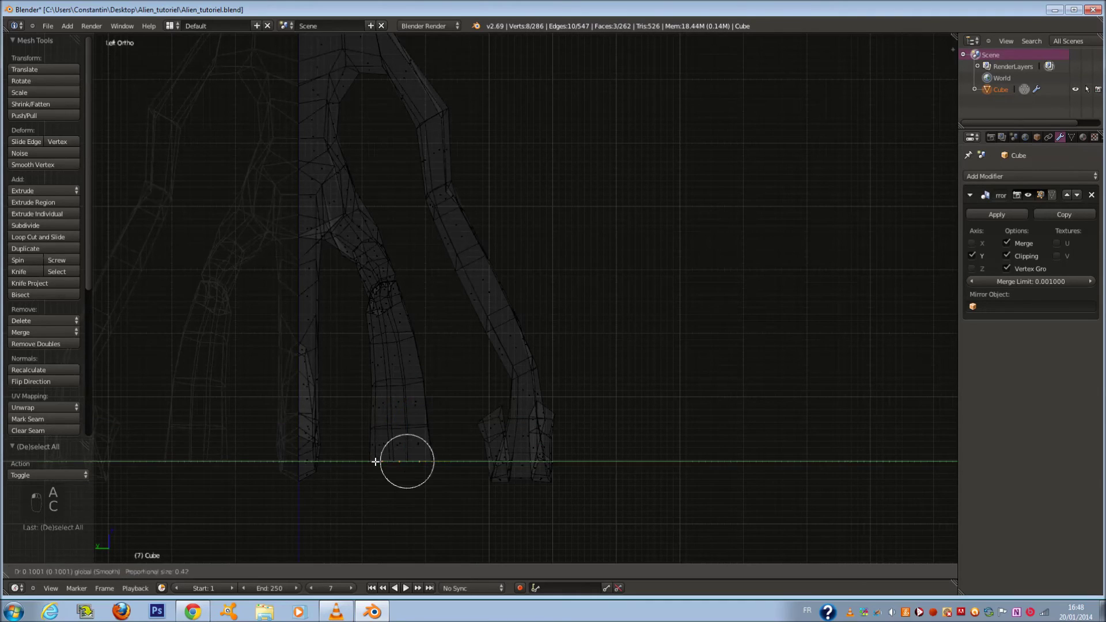
click(376, 461)
Step: Clear the selection, circle-select the middle portion of the lower leg section and scale it up
key(a)
scroll(403, 377, up, 1)
key(c)
drag(392, 378, 367, 375)
right_click(413, 386)
key(s)
click(453, 409)
Step: Switch to solid shading, leave Edit Mode, save the file and show the whole creature in the right view
scroll(468, 385, down, 3)
key(z)
key(Tab)
key(ctrl+s)
mouse_move(510, 355)
middle_down()
mouse_move(422, 357)
mouse_move(518, 361)
middle_up()
scroll(513, 355, down, 2)
key(ctrl+s)
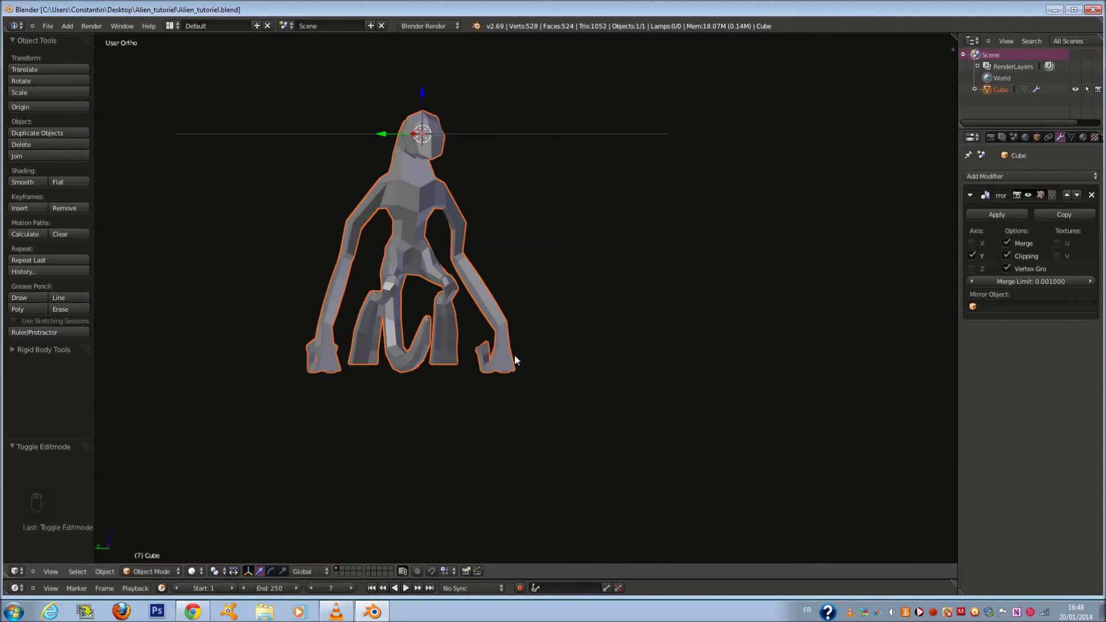
key(KP_3)
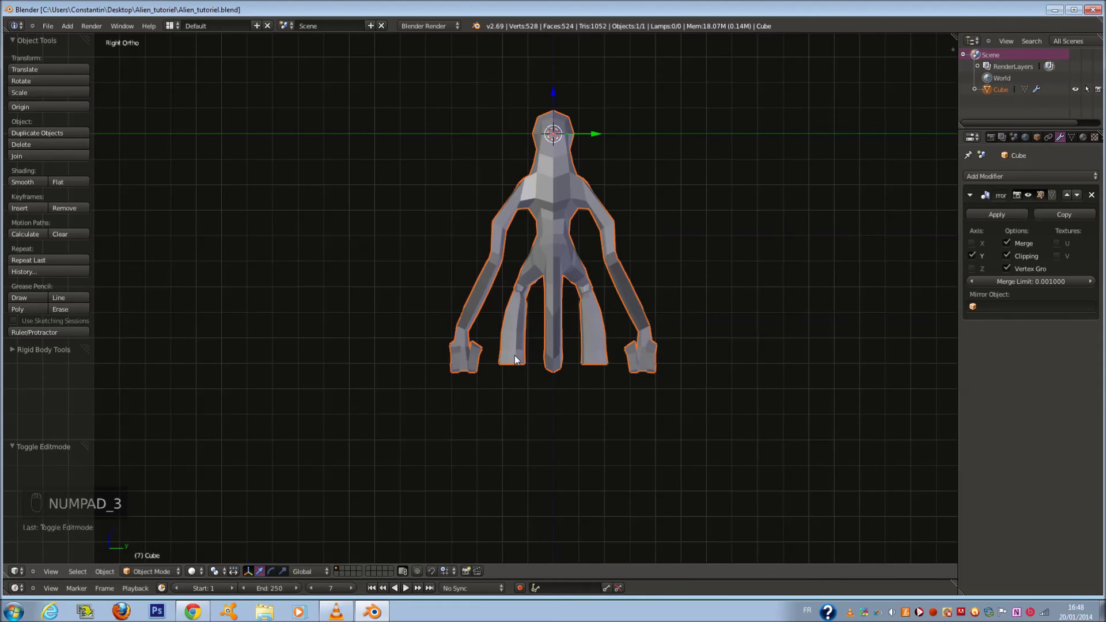
Step: Enter Edit Mode, clear the selection and select the front middle face at the bottom of the leg
scroll(417, 369, up, 3)
middle_drag(417, 368, 318, 305)
key(Tab)
scroll(357, 331, up, 3)
key(a)
key(a)
right_click(348, 327)
drag(396, 274, 395, 294)
middle_drag(395, 294, 433, 279)
Step: Scale the selected front face to 1.352 and rotate it slightly about the global Z axis
key(s)
click(458, 291)
key(s)
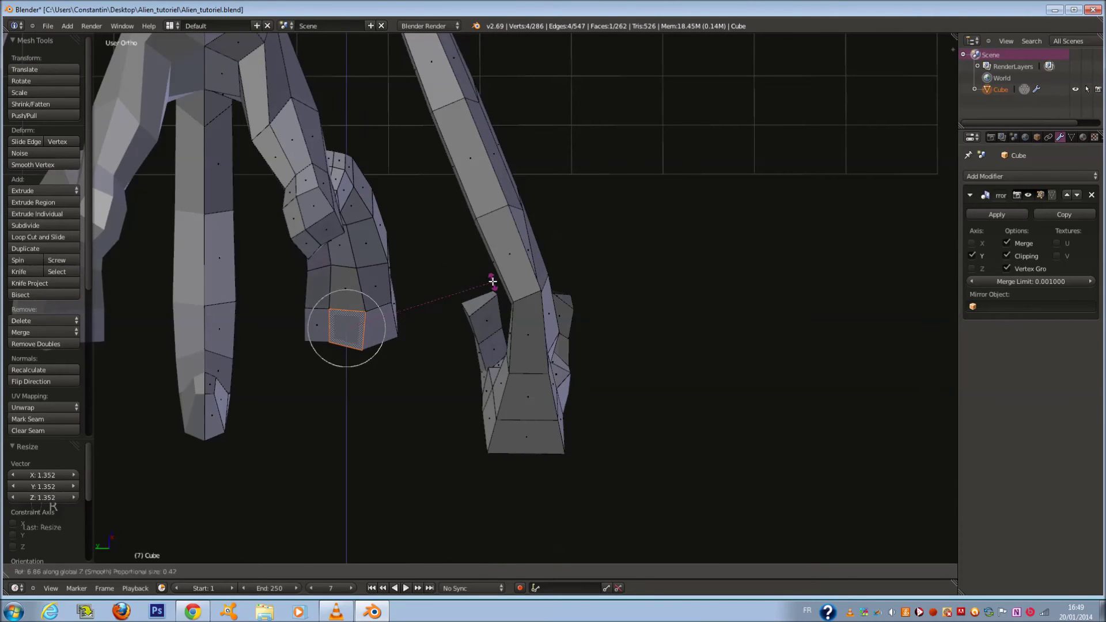
click(487, 304)
Step: Extrude the enlarged front face at the bottom of the leg outward and scale the extruded face down slightly
middle_drag(487, 304, 464, 349)
key(e)
right_click(459, 345)
key(s)
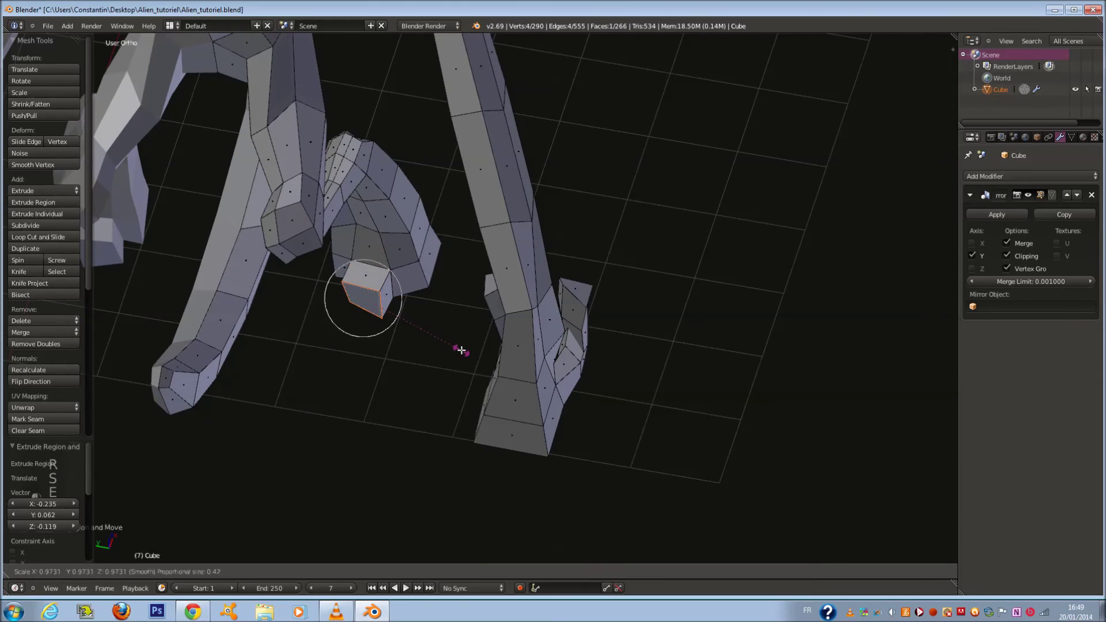
click(449, 339)
Step: Move the extruded front face of the foot by -0.418 along the X axis
drag(382, 275, 377, 286)
middle_drag(377, 286, 359, 246)
drag(392, 334, 395, 345)
middle_drag(407, 346, 375, 348)
key(ctrl+z)
drag(459, 365, 429, 373)
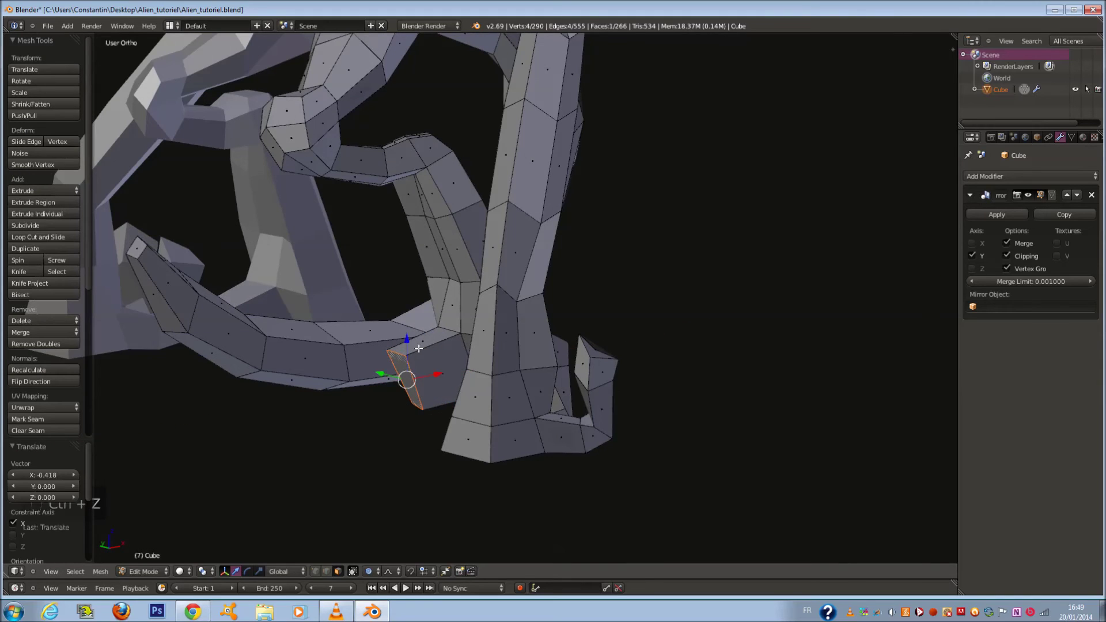
Step: Clear the selection, select one face in the middle of the lower leg and scale it to 0.847
key(KP_3)
key(KP_1)
key(z)
key(z)
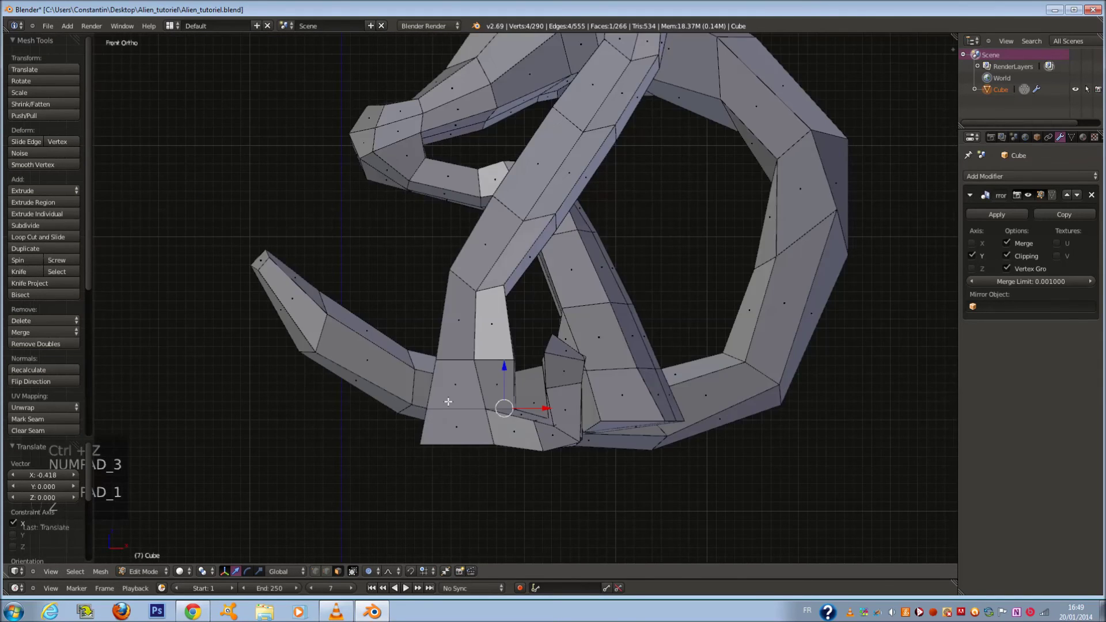
key(a)
scroll(452, 331, up, 2)
drag(425, 286, 411, 294)
middle_drag(411, 293, 472, 296)
key(a)
key(a)
right_click(329, 311)
key(s)
click(362, 293)
Step: In wireframe, clear the selection and circle-select the whole leg from the thigh down to the foot
key(KP_1)
key(z)
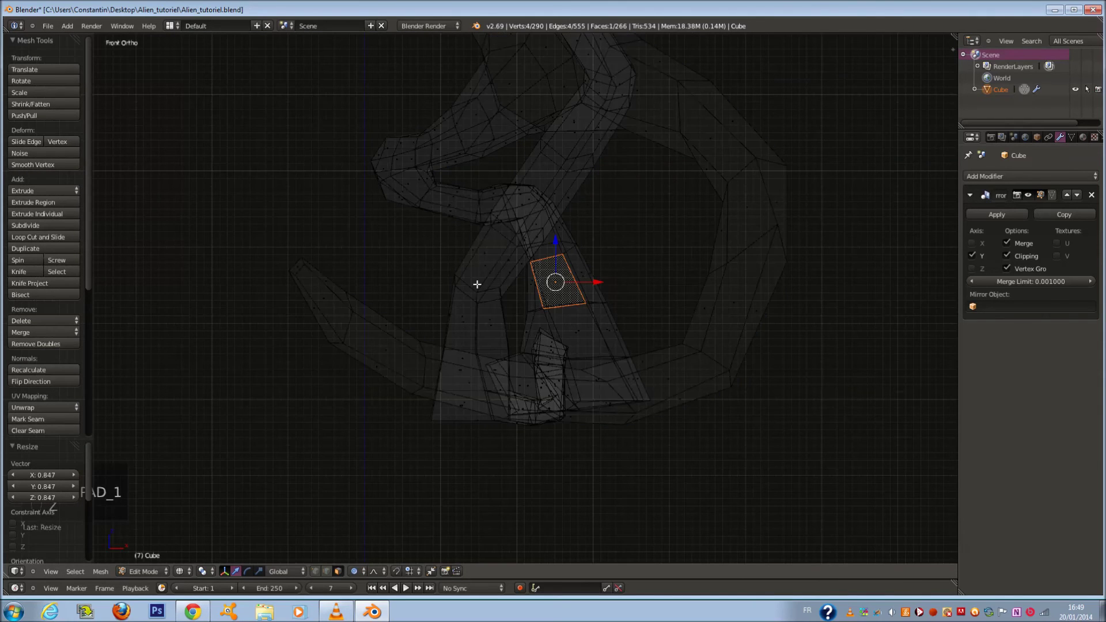
scroll(477, 284, down, 5)
shift+middle_drag(517, 133, 516, 235)
scroll(527, 262, up, 2)
key(a)
key(a)
key(a)
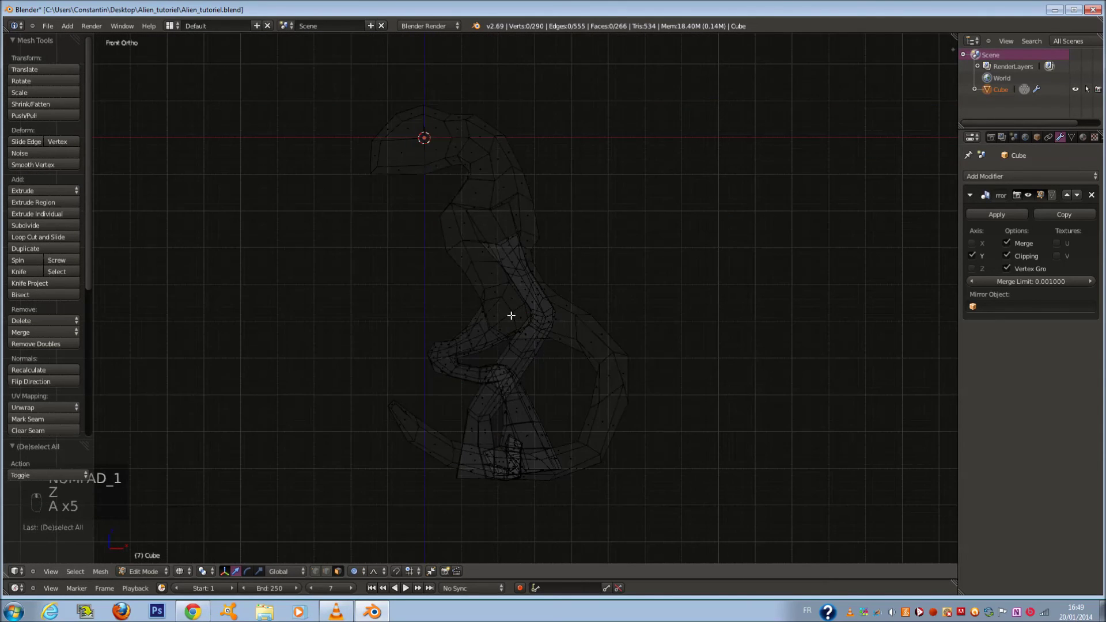
key(ctrl+KP_1)
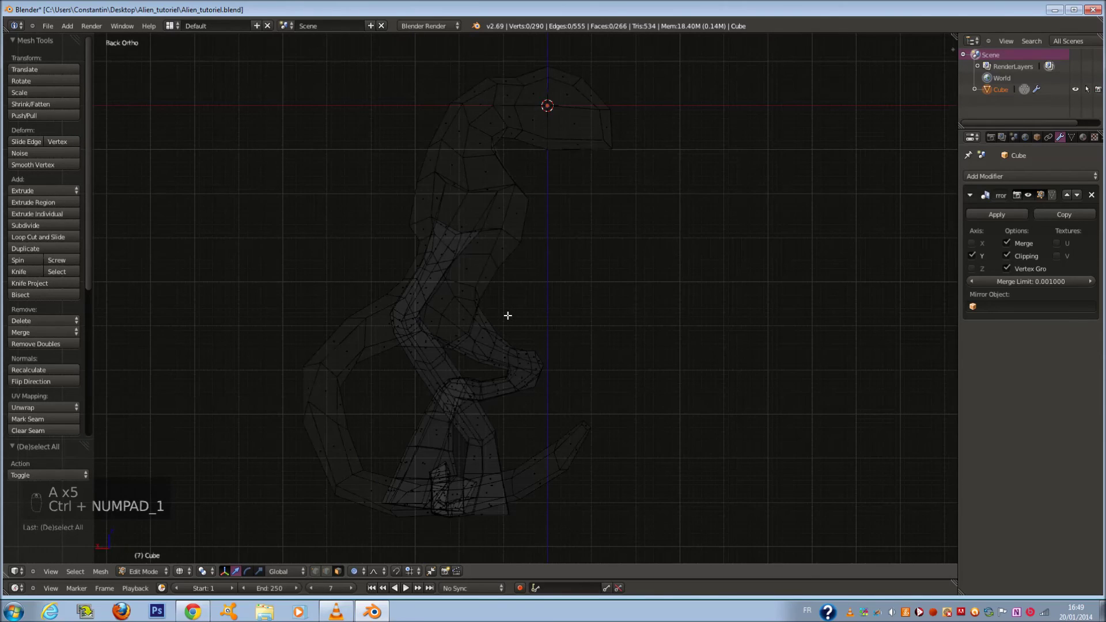
key(z)
mouse_move(553, 333)
middle_down()
mouse_move(511, 365)
mouse_move(378, 340)
mouse_move(421, 366)
middle_up()
key(z)
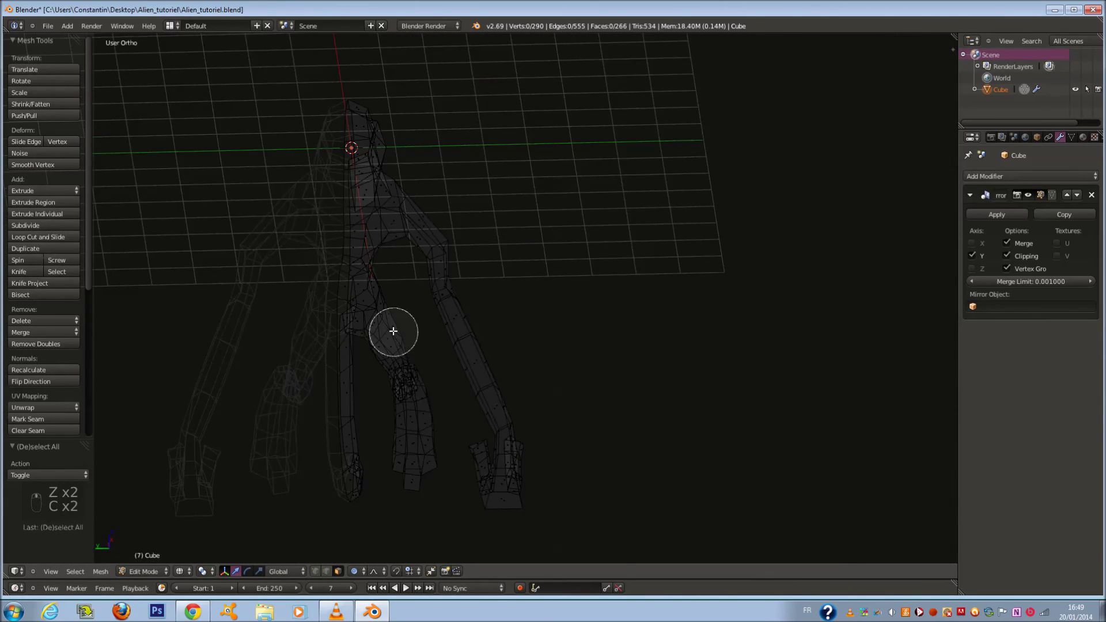
key(KP_1)
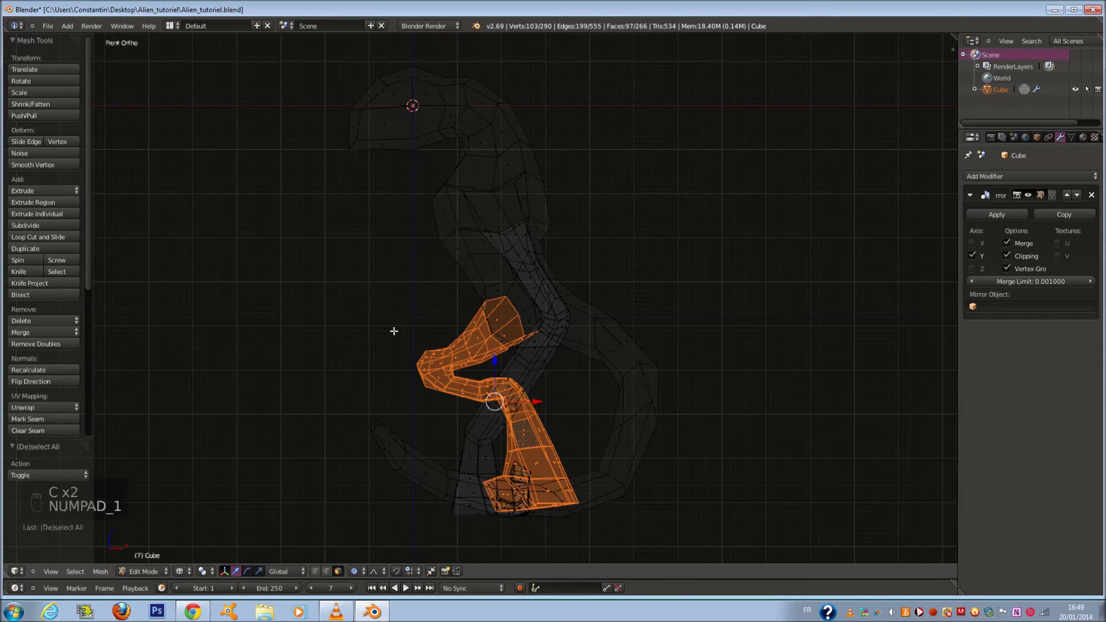
Step: In the left view, move the selected leg by -0.240 on Y and -0.098 on Z
key(ctrl+KP_3)
scroll(415, 354, down, 4)
key(s)
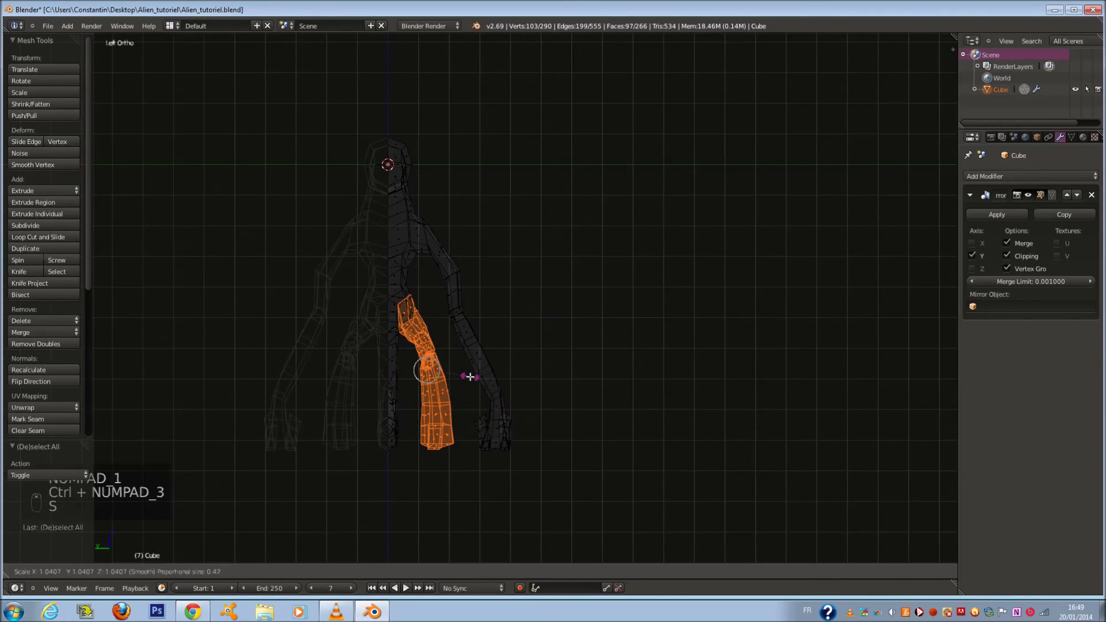
scroll(469, 372, up, 5)
key(g)
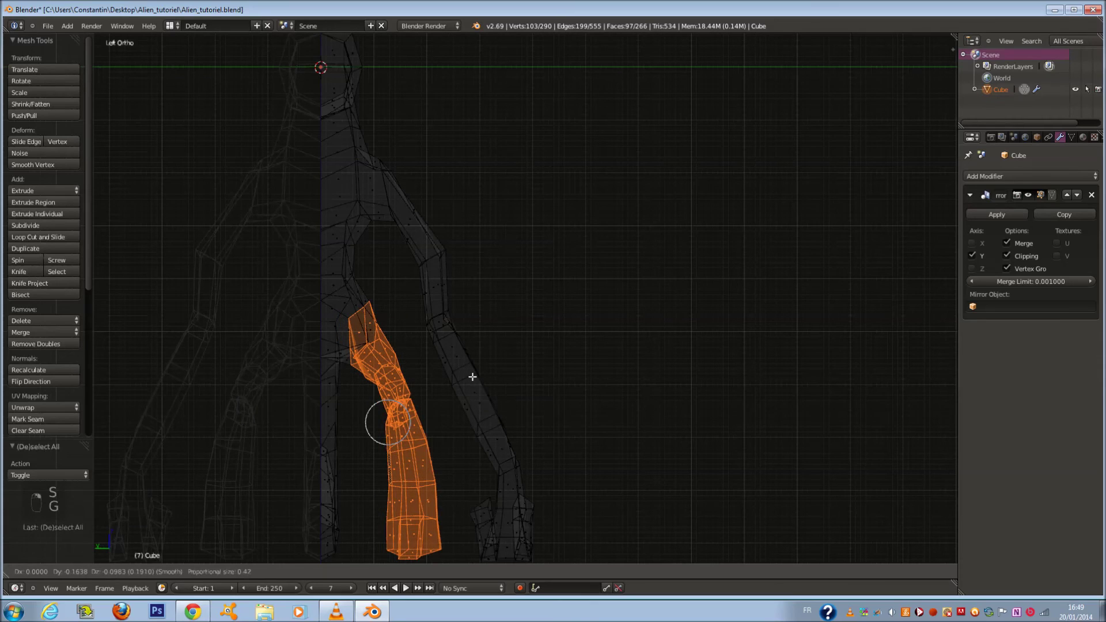
click(470, 377)
Step: Scale the selected leg up in two passes, using a factor of 1.084 for the last one
key(s)
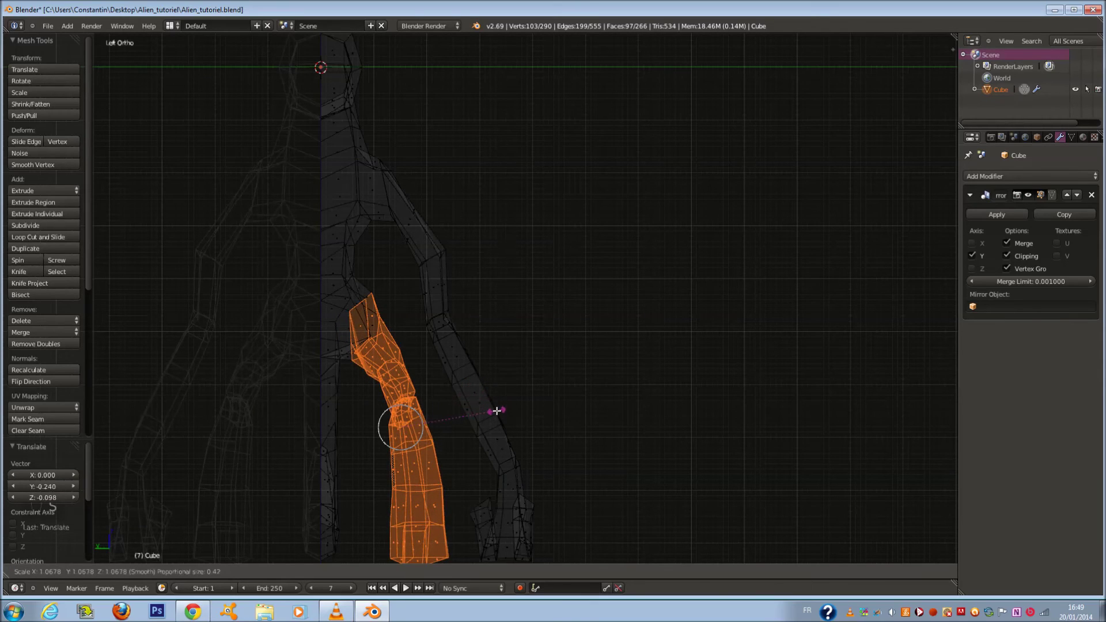
click(493, 409)
scroll(494, 412, down, 1)
key(s)
click(506, 420)
Step: Raise the enlarged leg by 0.197 along the Z axis
key(g)
key(z)
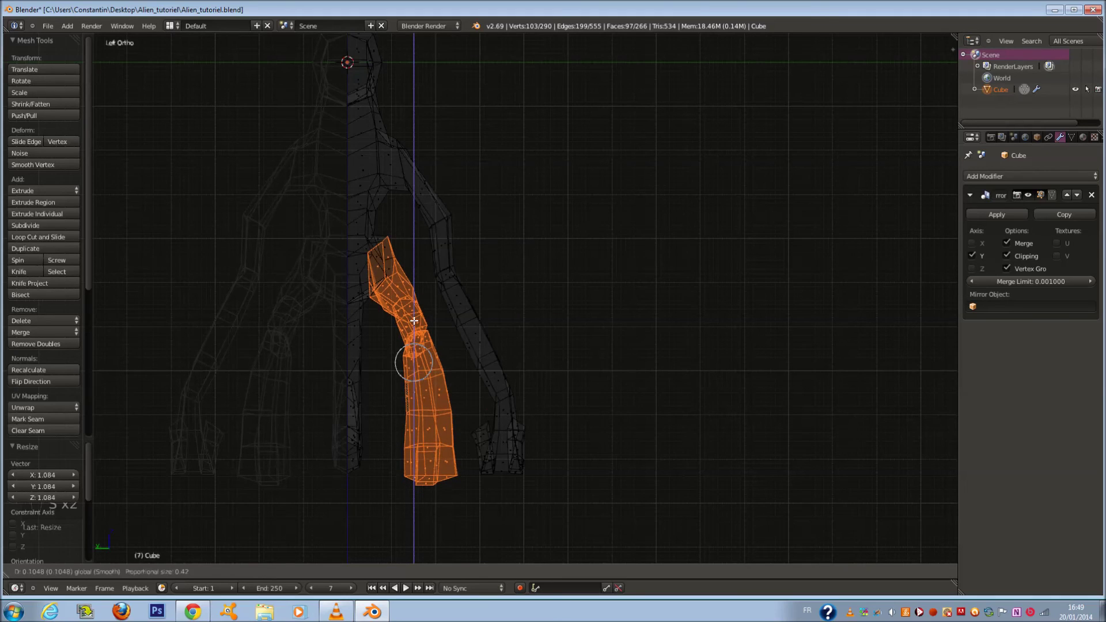
click(413, 309)
key(KP_3)
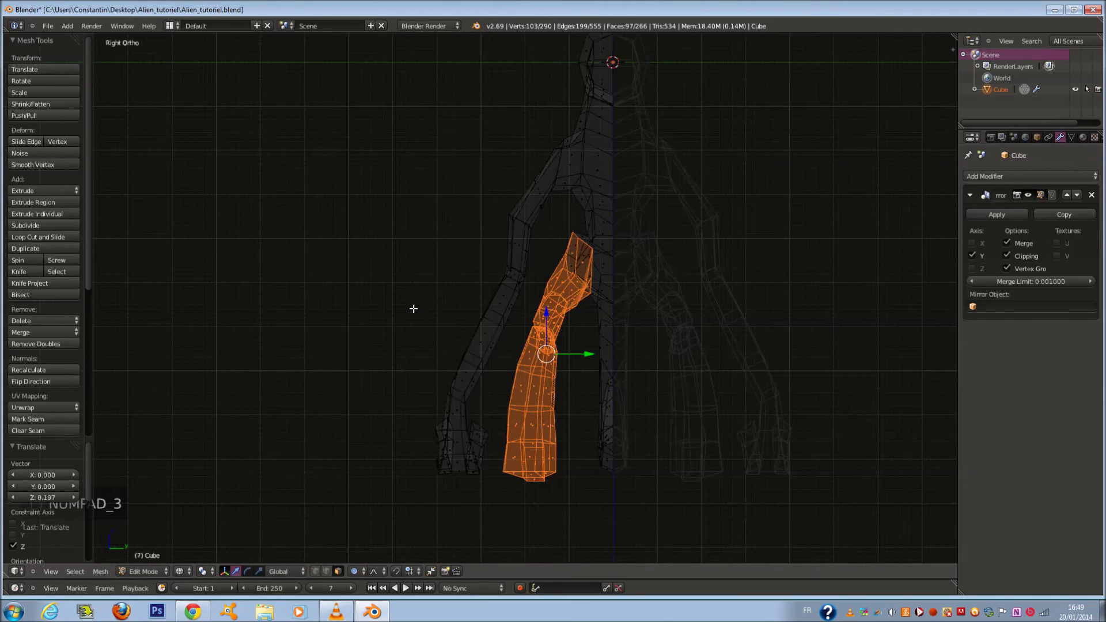
key(KP_1)
Step: Raise the leg another 0.158 along Z to bring its sole closer to the hand's ground level
scroll(498, 432, up, 4)
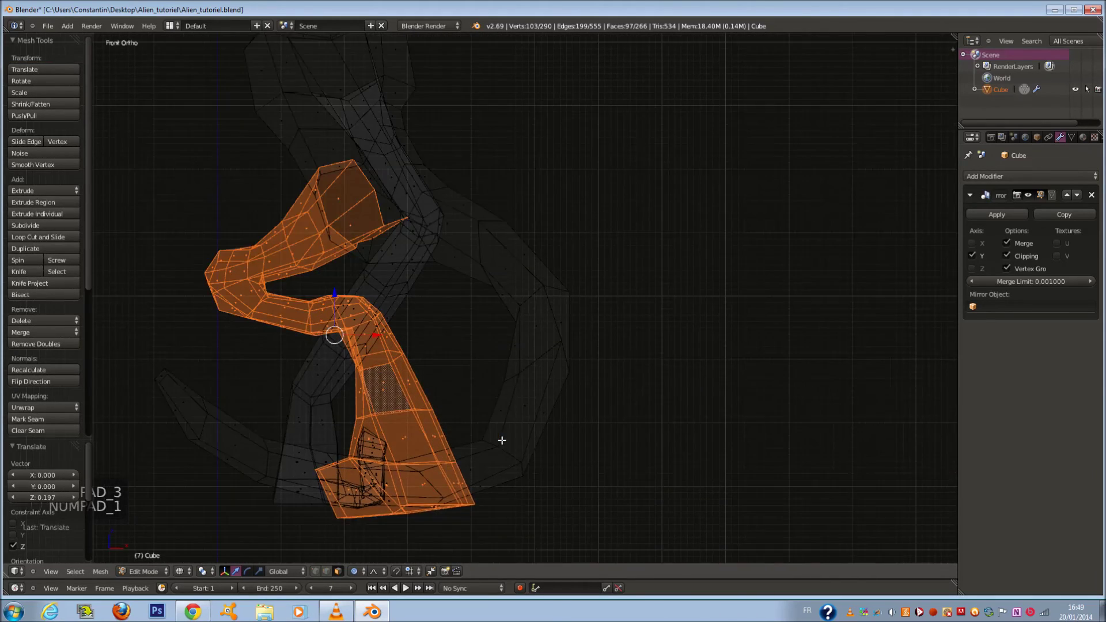
shift+scroll(500, 441, down, 8)
scroll(481, 441, up, 3)
key(z)
key(z)
ctrl+scroll(429, 426, down, 5)
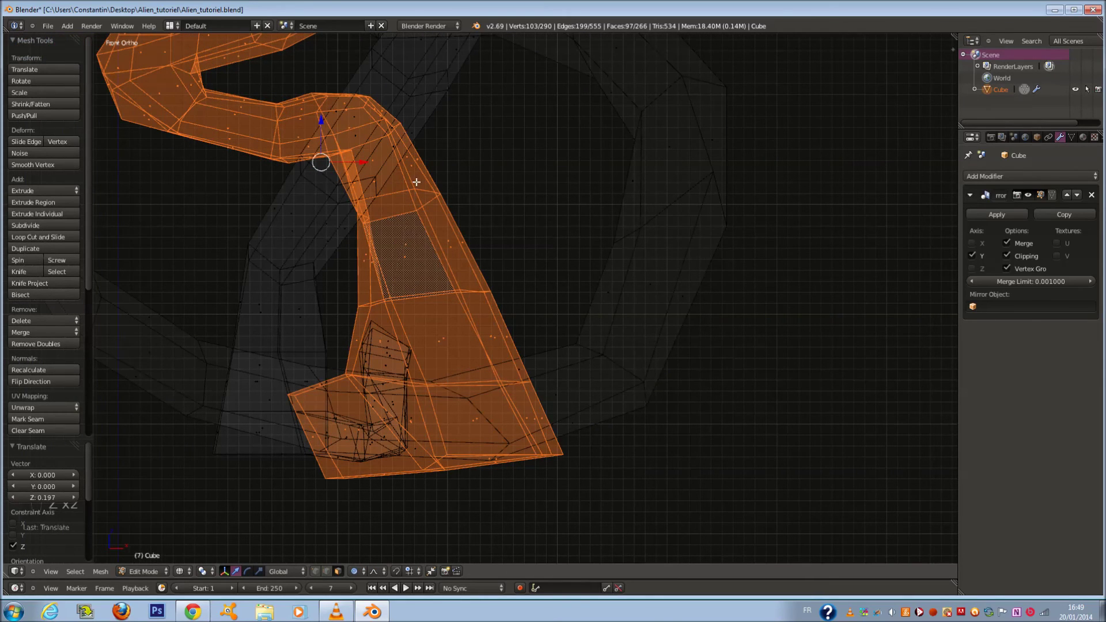
ctrl+scroll(313, 115, down, 3)
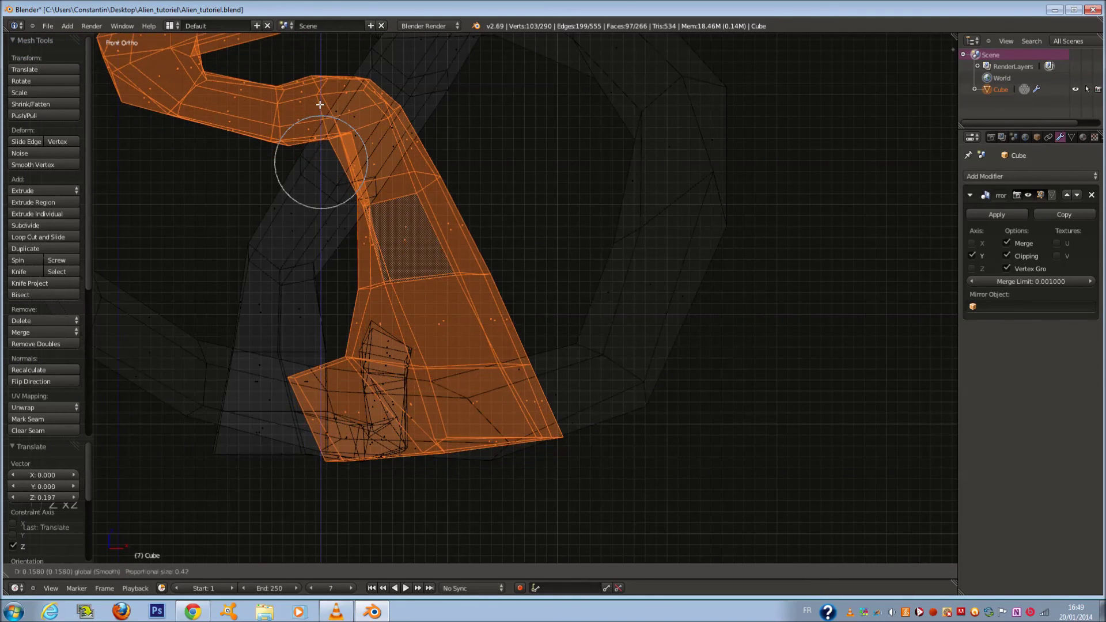
Step: Examine the raised leg in solid shading from the back, right, front and left views
key(z)
scroll(398, 215, down, 1)
key(ctrl+KP_1)
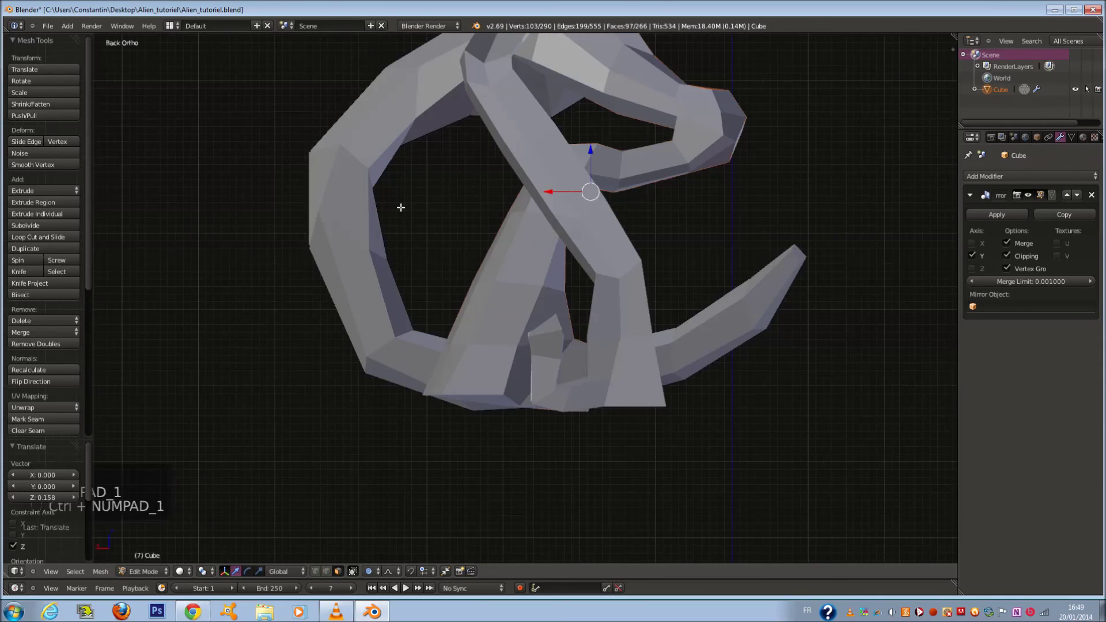
key(KP_3)
key(ctrl+KP_1)
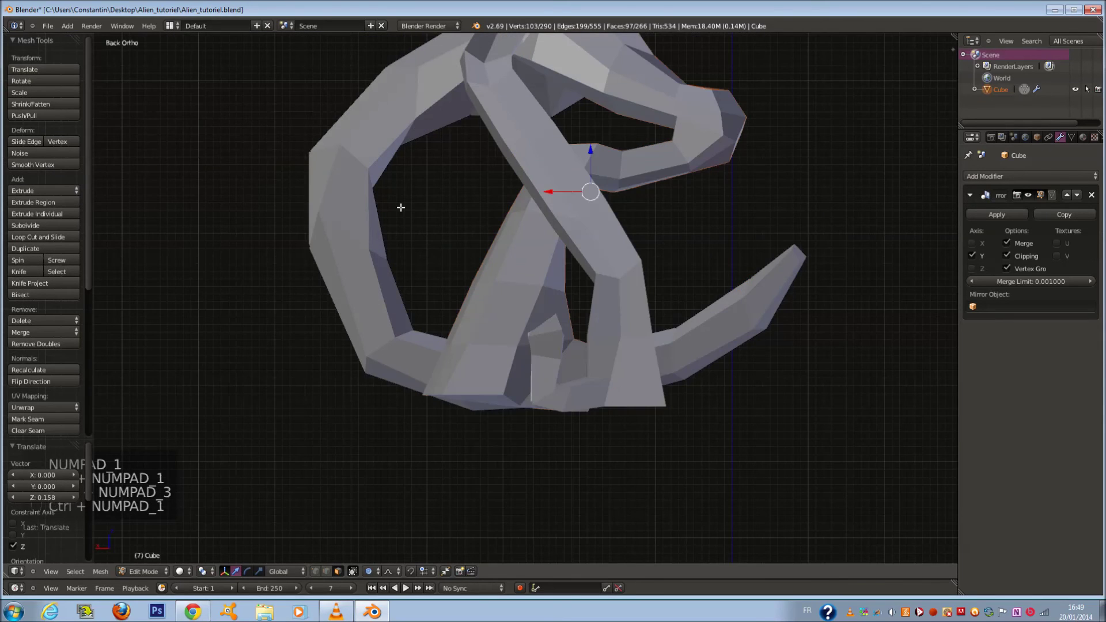
key(shift+KP_3)
key(KP_1)
key(ctrl+KP_3)
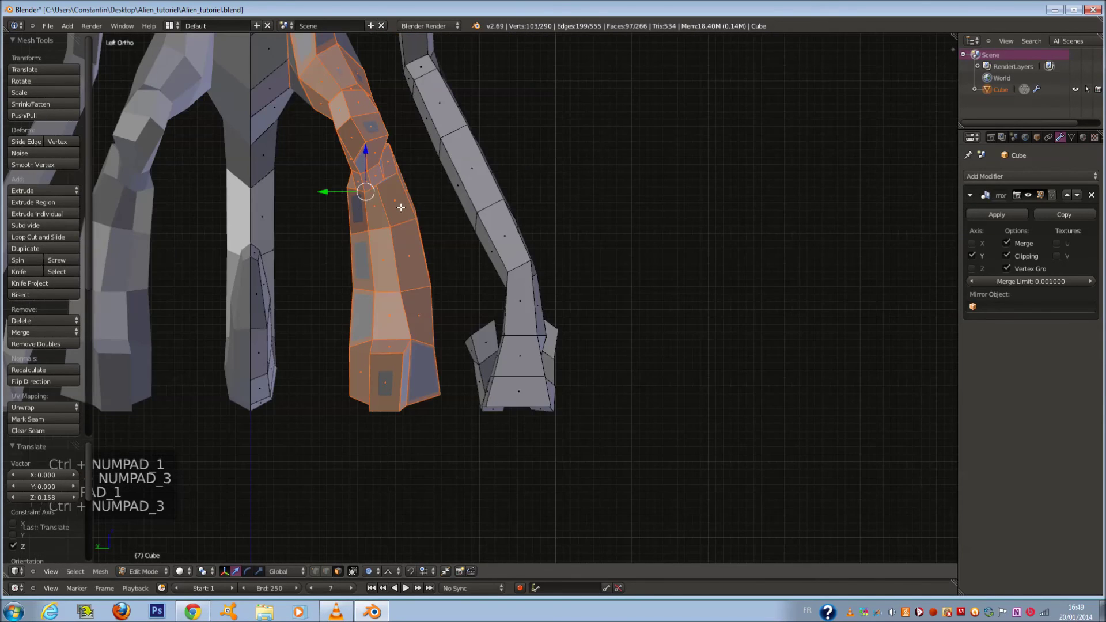
Step: In wireframe, clear the selection, circle-select the faces where the leg joins the hip and smooth their vertices
shift+scroll(401, 207, up, 14)
ctrl+scroll(401, 185, down, 6)
key(z)
key(a)
key(a)
key(a)
key(a)
key(a)
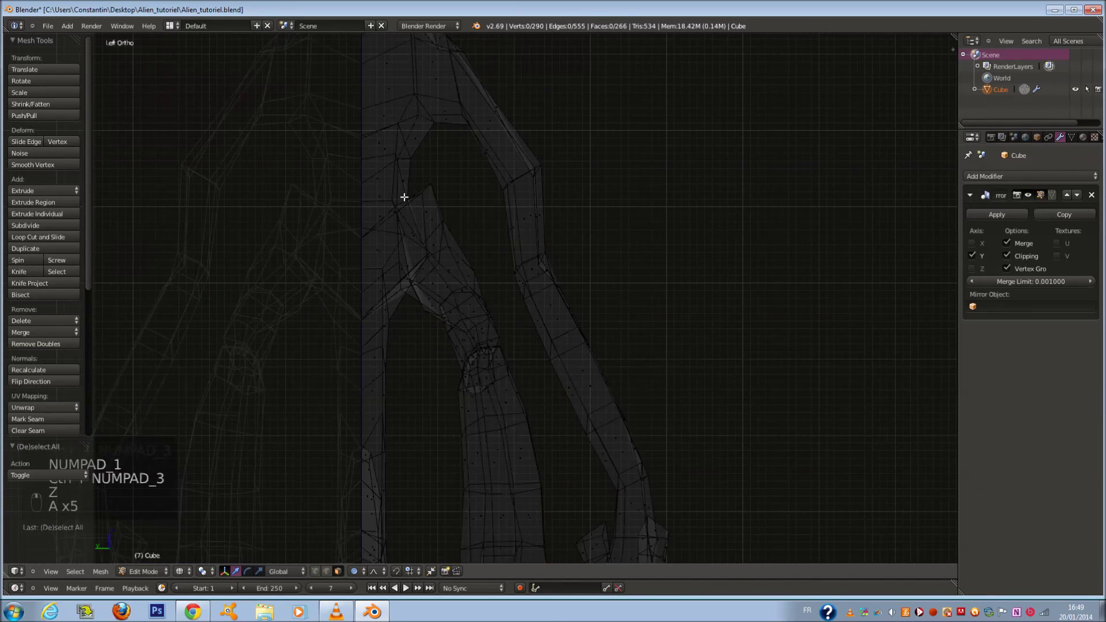
scroll(401, 198, up, 1)
key(c)
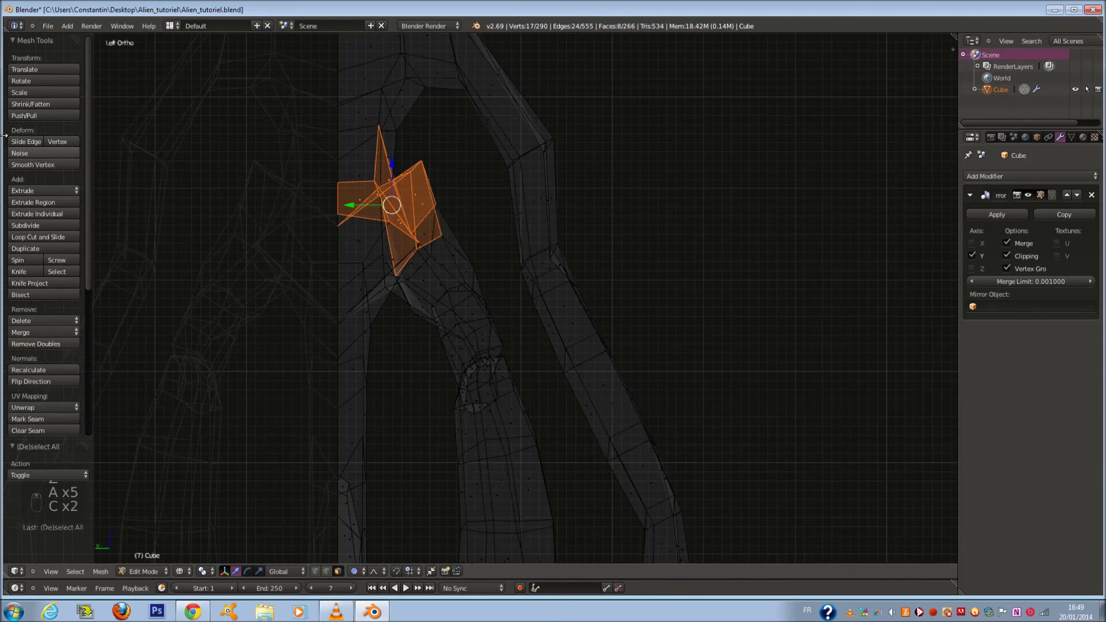
click(26, 167)
Step: Clear the selection and circle-select the three faces on the underside between the hip and the tail base
middle_drag(595, 238, 470, 275)
key(a)
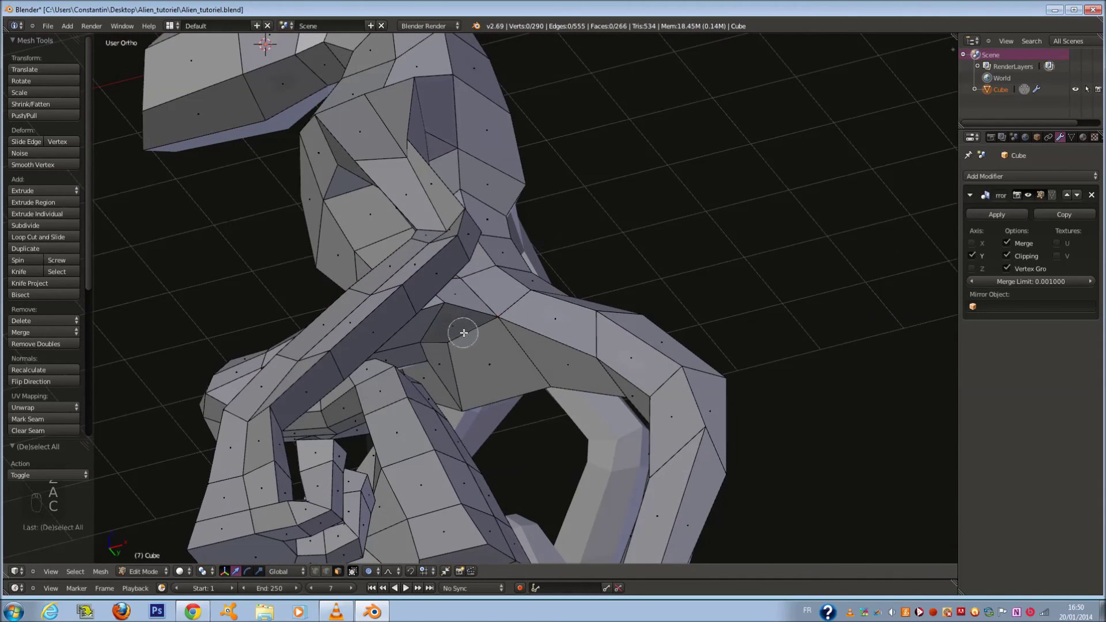
drag(463, 332, 418, 325)
right_click(417, 325)
middle_drag(404, 288, 522, 347)
Step: Leave Edit Mode, check the whole creature and save the file
key(Tab)
key(ctrl+s)
key(ctrl+KP_1)
scroll(568, 255, down, 3)
key(ctrl+s)
scroll(606, 344, up, 3)
Step: Enter Edit Mode, switch to vertex selection and move a single waist vertex by -0.244 along X
key(Tab)
scroll(648, 206, up, 5)
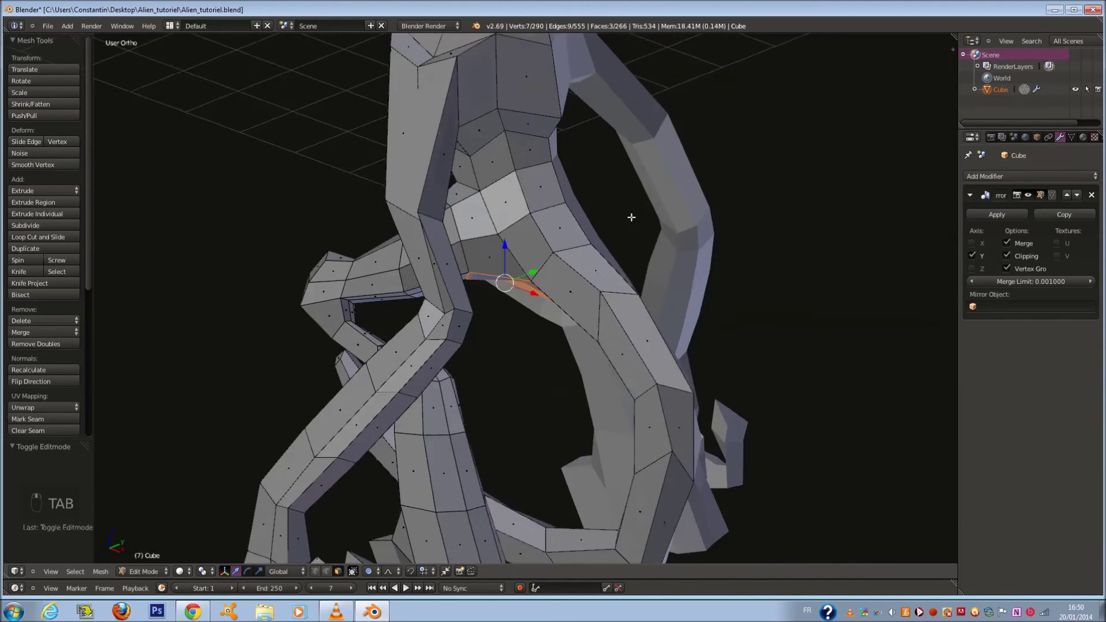
scroll(649, 205, up, 1)
click(316, 572)
shift+scroll(614, 85, up, 4)
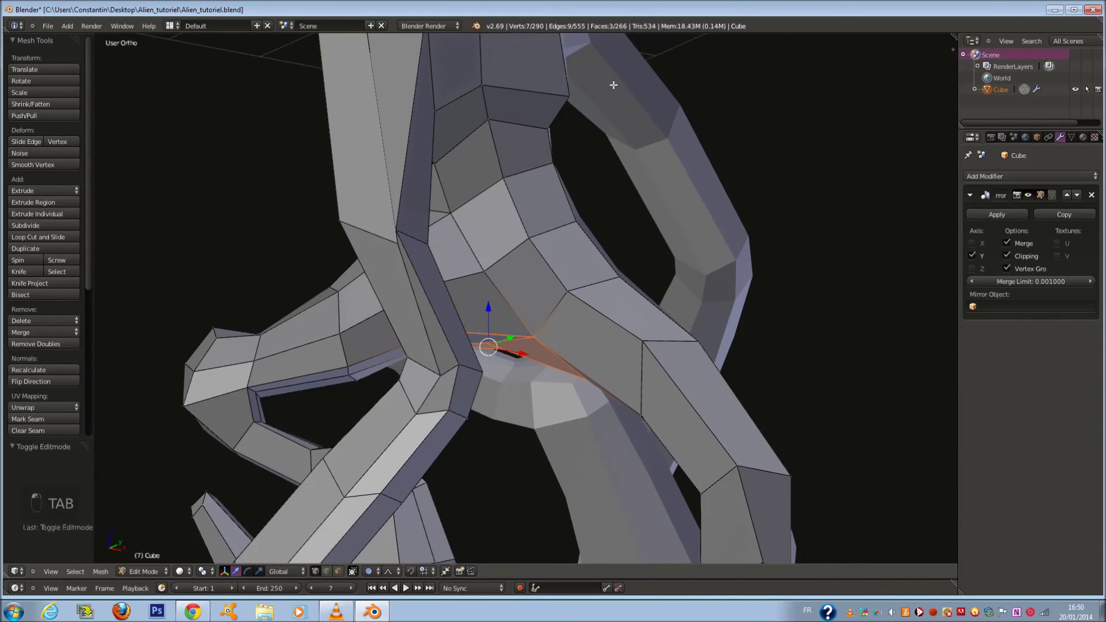
scroll(603, 109, down, 8)
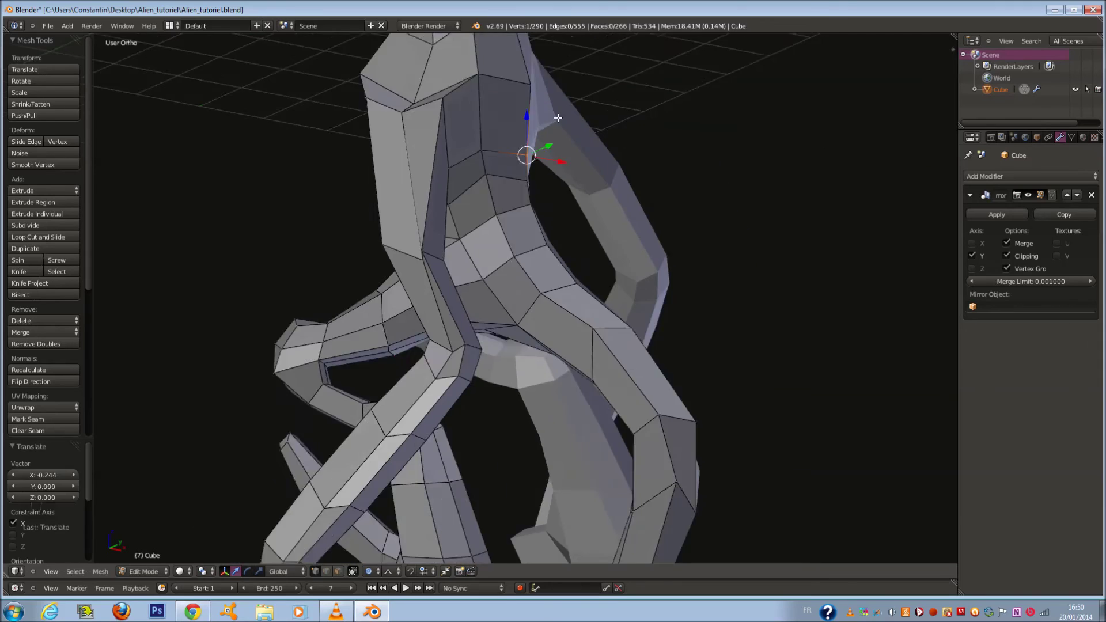
Step: Clear the selection, save the file and leave Edit Mode to show the whole creature
key(a)
key(a)
key(a)
key(a)
key(a)
key(ctrl+s)
click(516, 241)
key(Tab)
middle_drag(516, 241, 363, 200)
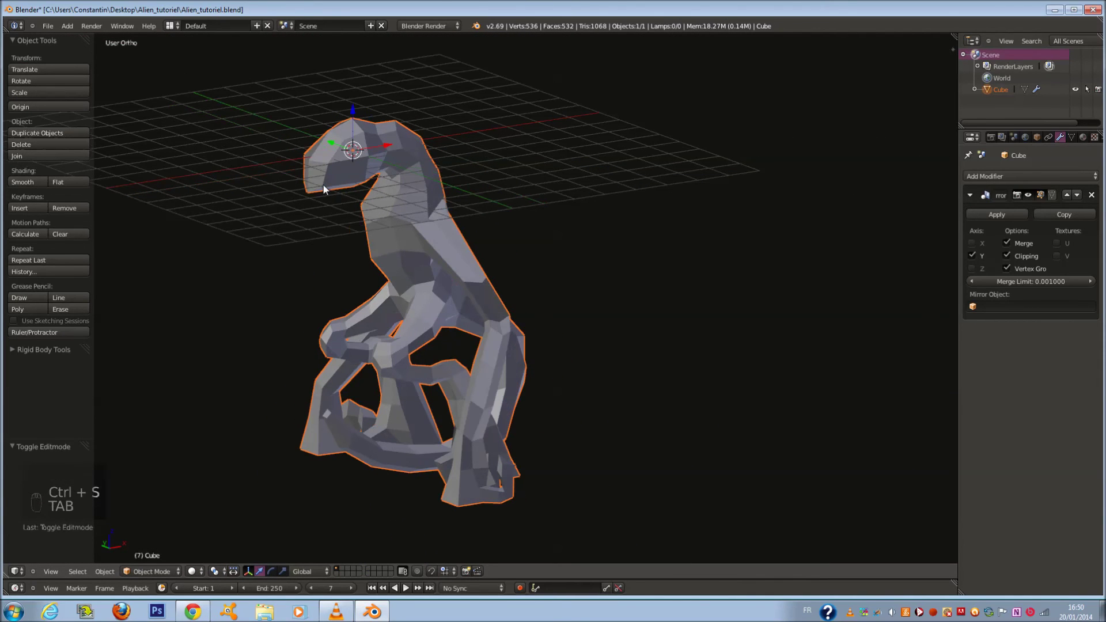
Step: Enter Edit Mode and add one lengthwise loop cut along the lower side of the head in the front view
scroll(325, 174, up, 1)
key(Tab)
shift+middle_drag(329, 207, 409, 277)
middle_drag(338, 185, 385, 212)
scroll(578, 326, up, 4)
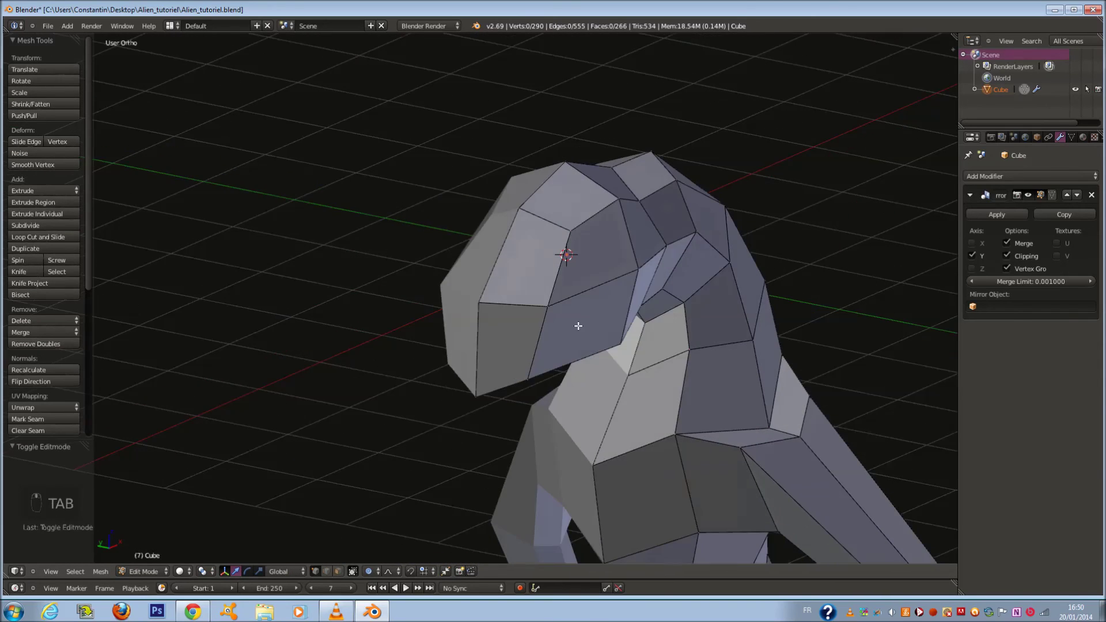
key(ctrl+KP_1)
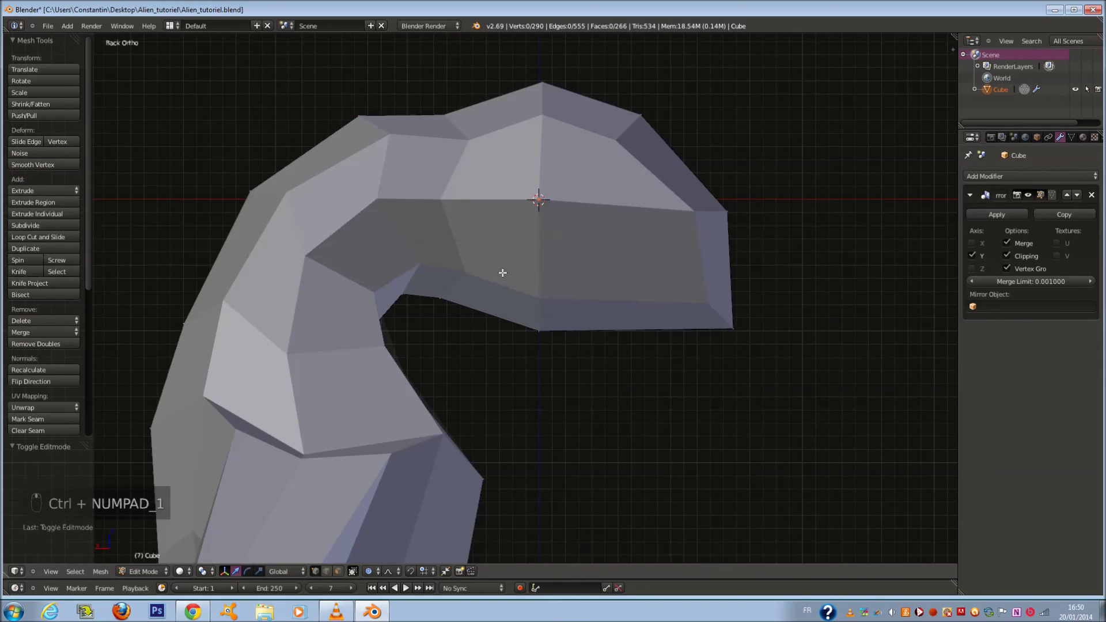
key(ctrl+KP_3)
key(ctrl+KP_1)
key(KP_3)
key(KP_1)
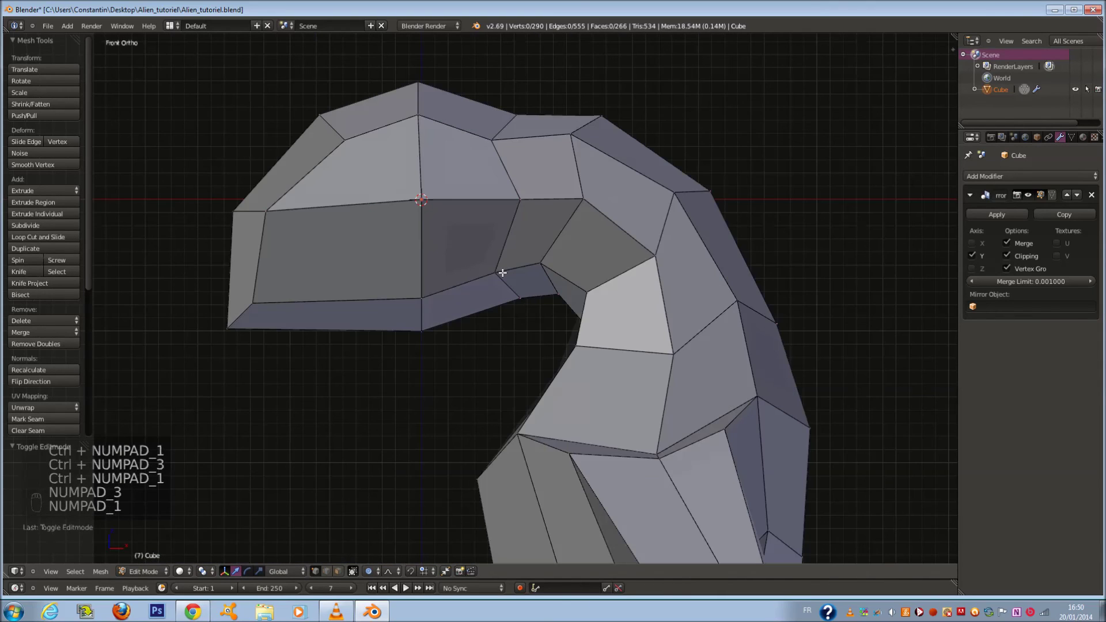
ctrl+scroll(493, 274, down, 6)
key(ctrl+r)
click(534, 235)
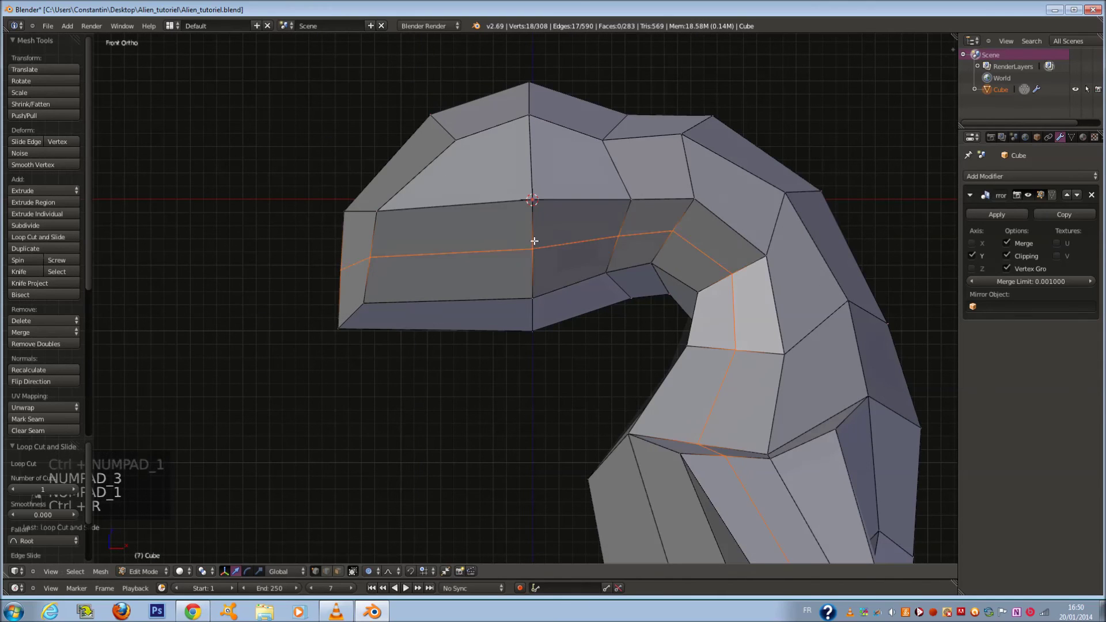
Step: In wireframe, clear the selection and circle-select the two foremost vertices of the new head loop
scroll(565, 363, down, 5)
scroll(571, 361, up, 5)
scroll(472, 291, up, 2)
key(z)
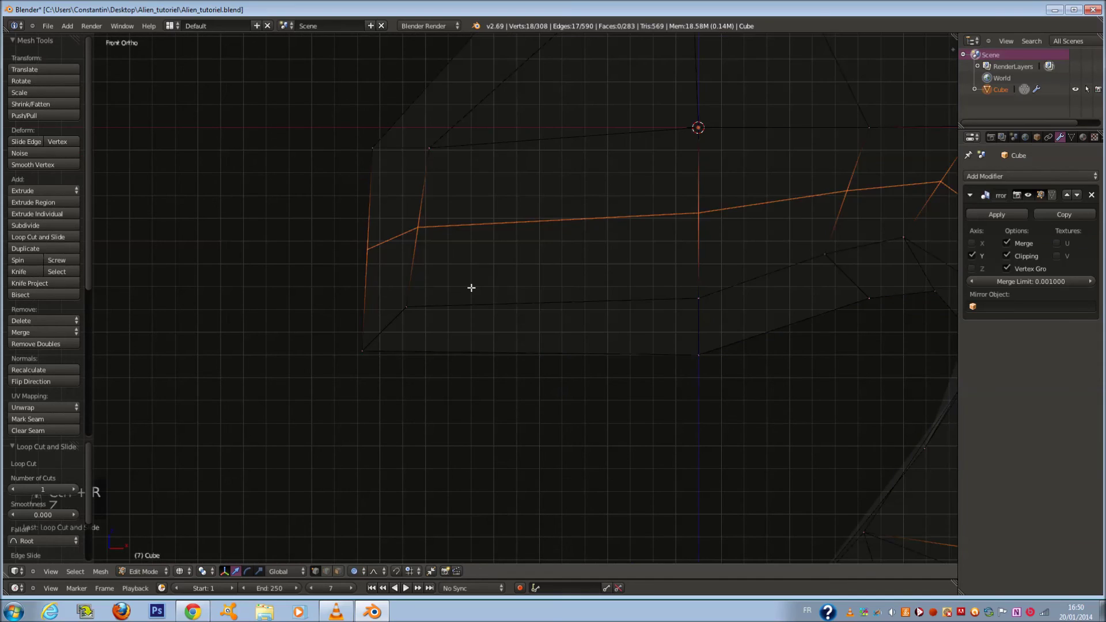
key(a)
key(c)
drag(348, 240, 502, 224)
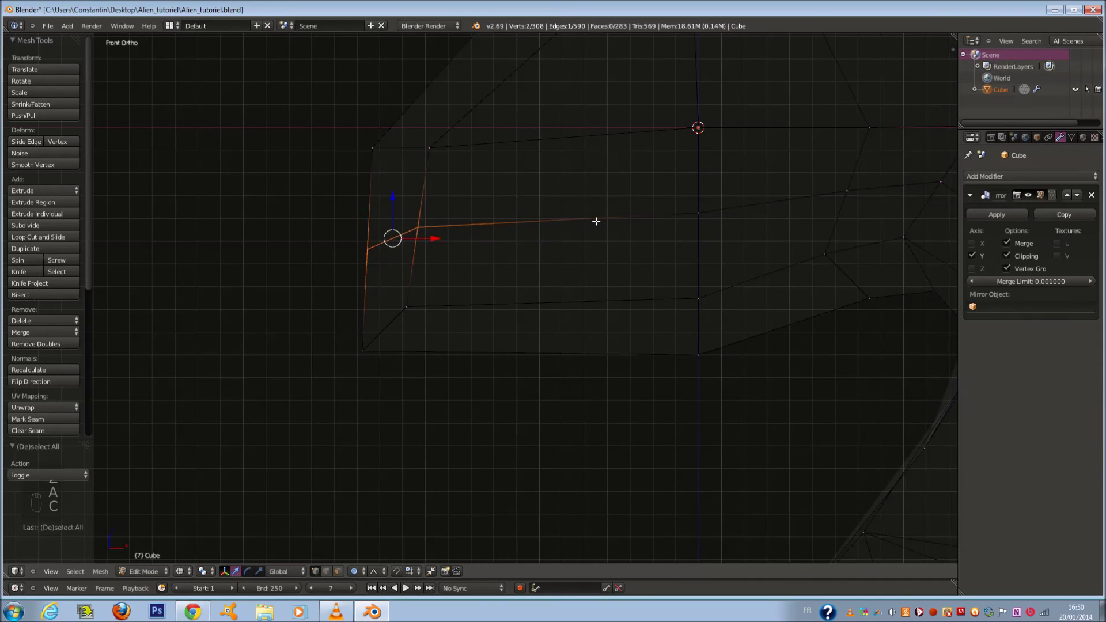
Step: Add a vertical loop cut through the front half of the head
key(z)
scroll(596, 221, down, 2)
key(ctrl+r)
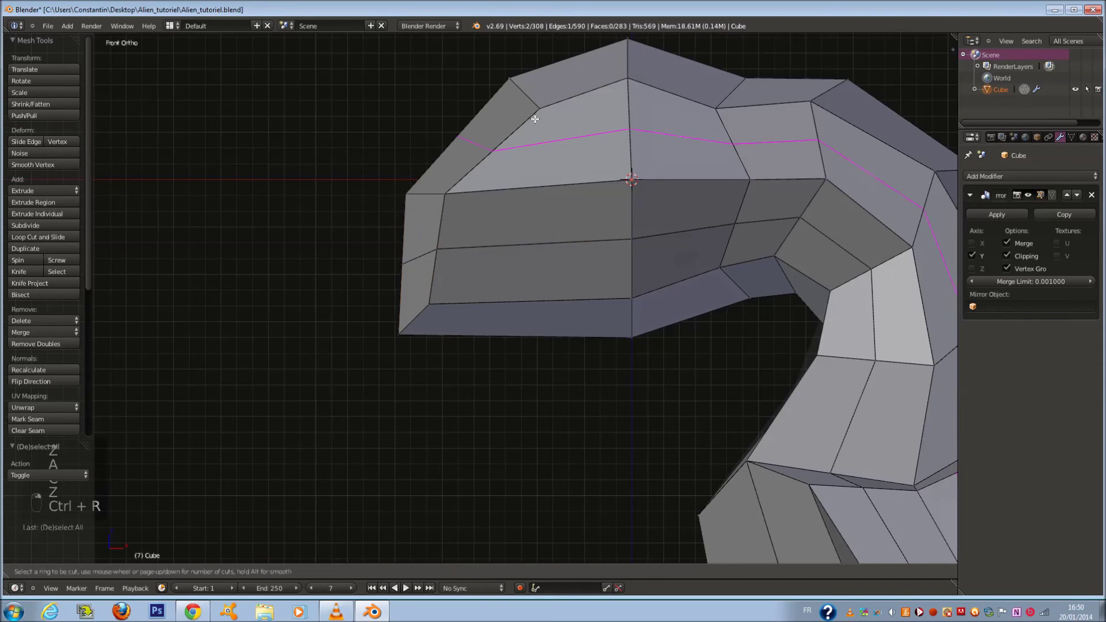
click(530, 178)
Step: In wireframe, select the vertex where the vertical cut crosses the lengthwise head loop and reposition it
key(z)
key(a)
key(c)
key(g)
click(592, 248)
Step: Select the next vertex back on the lengthwise head loop and move it 0.165 on X and 0.161 on Z
key(a)
key(a)
key(a)
key(a)
key(a)
key(g)
click(698, 201)
Step: In wireframe, circle-select the front vertices along the mouth line and rip them apart upward to open the mouth
key(z)
key(z)
scroll(553, 236, up, 1)
key(c)
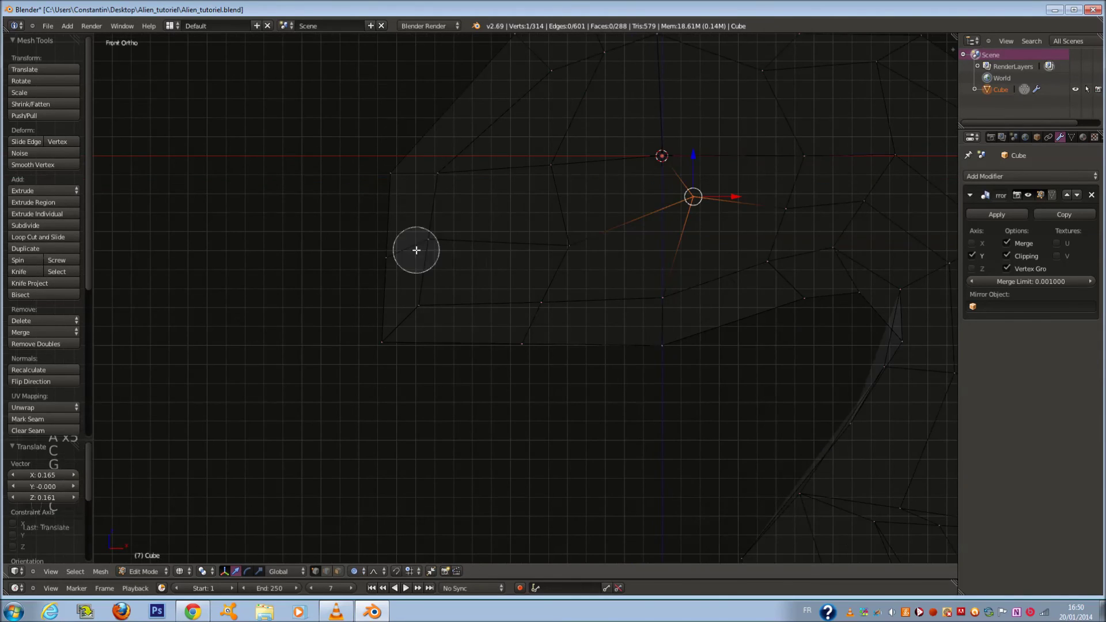
right_click(381, 252)
key(a)
drag(546, 252, 617, 233)
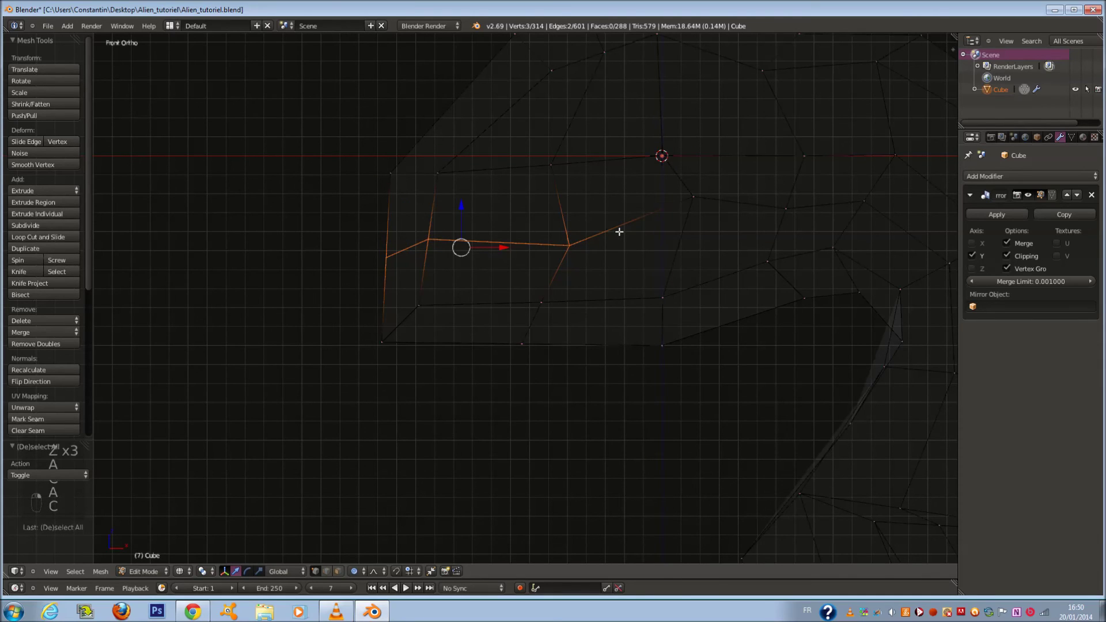
key(v)
click(624, 211)
key(z)
scroll(588, 239, down, 2)
shift+scroll(578, 253, up, 6)
scroll(573, 268, up, 2)
key(z)
key(a)
key(c)
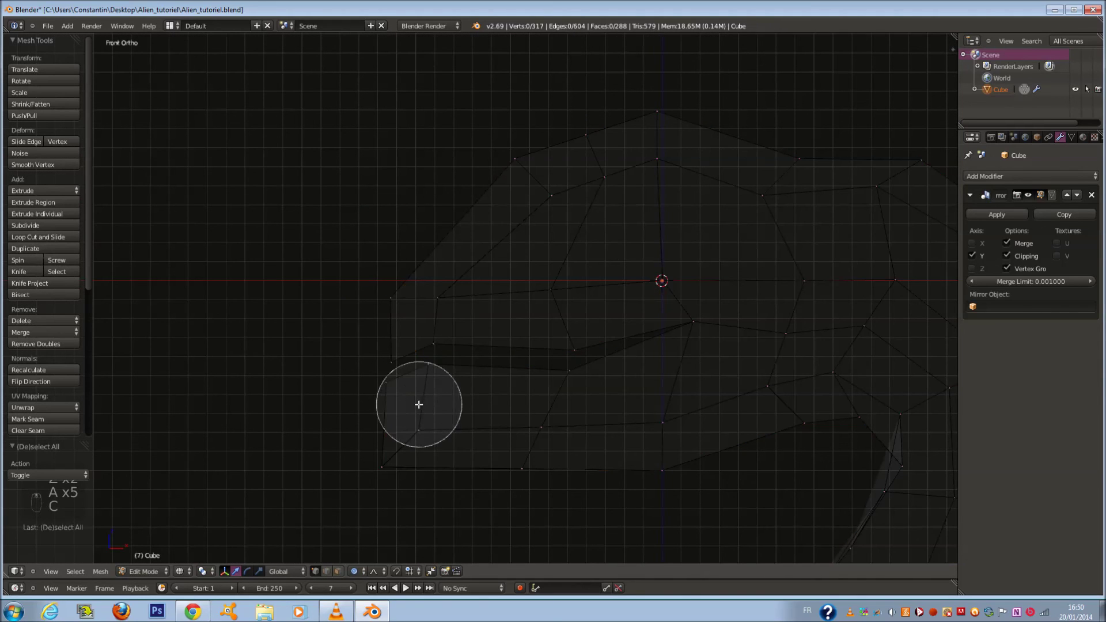
mouse_move(422, 409)
mouse_down()
mouse_move(415, 444)
mouse_move(541, 412)
mouse_move(541, 501)
mouse_move(697, 392)
mouse_move(692, 360)
mouse_up()
scroll(705, 332, up, 4)
right_click(705, 331)
right_click(706, 331)
key(a)
key(a)
key(a)
Step: Circle-select the vertex at the corner of the mouth and snap the 3D cursor to it
key(c)
click(704, 325)
right_click(705, 326)
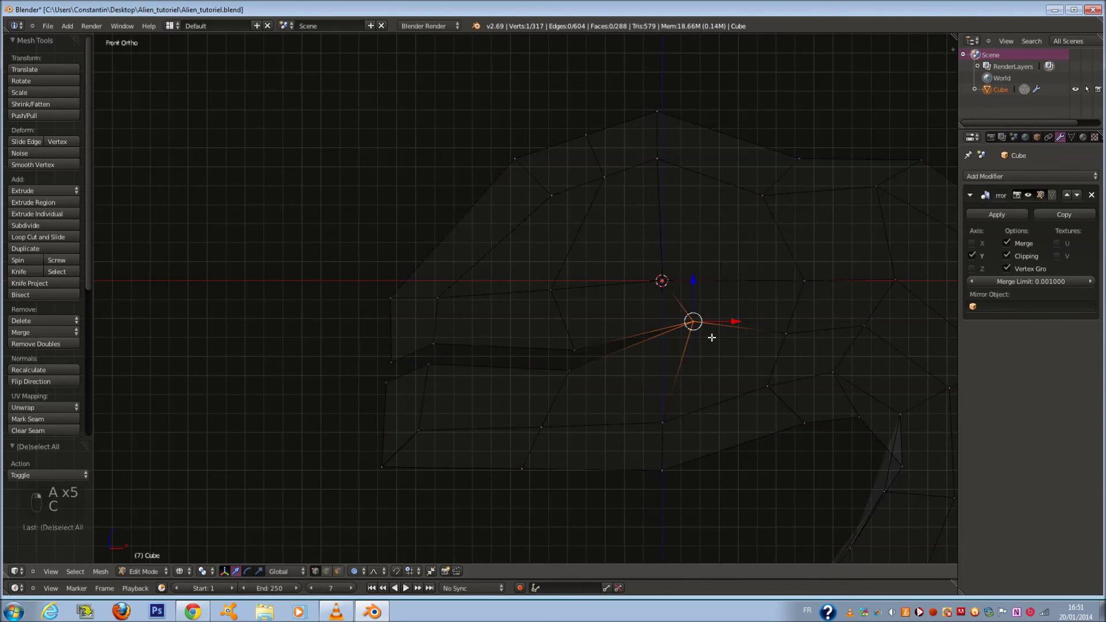
key(shift+s)
click(707, 376)
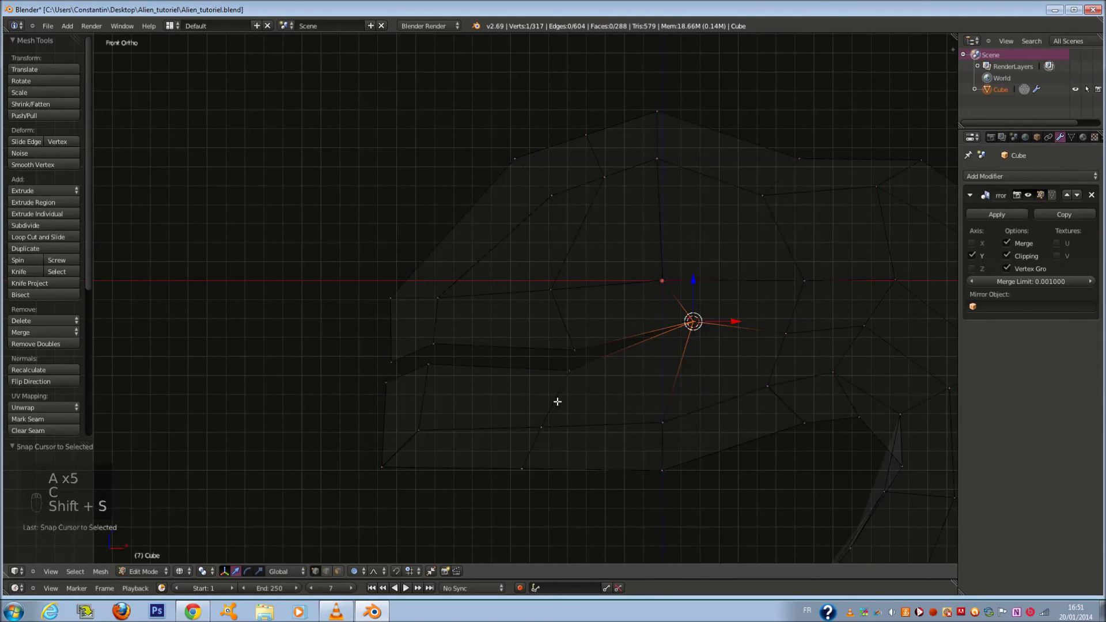
Step: Set the pivot point to 3D Cursor in Object Mode and return to editing the mesh
key(Tab)
click(213, 571)
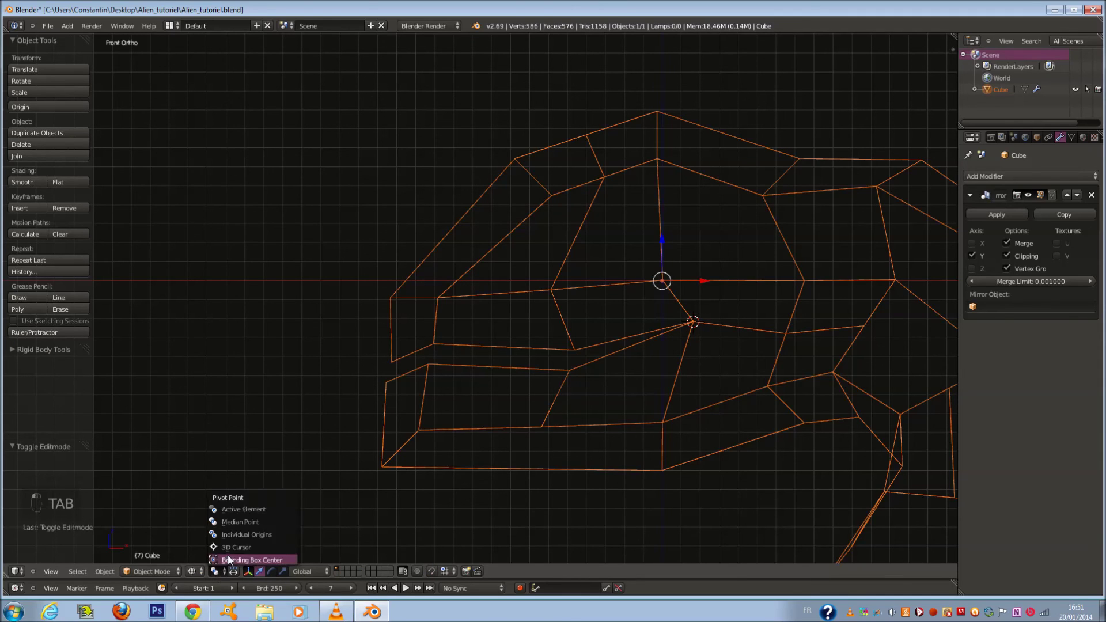
click(228, 548)
key(Tab)
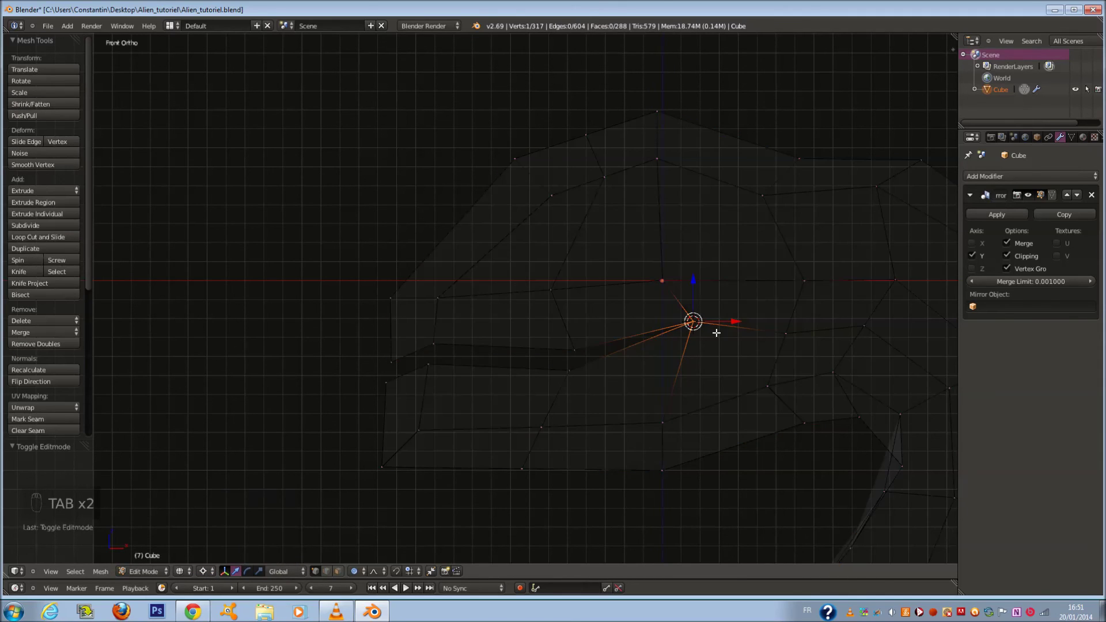
Step: Circle-select the lower jaw vertices and rotate them -28.059° around the 3D cursor to open the jaw
key(c)
mouse_move(424, 396)
mouse_down()
mouse_move(637, 452)
mouse_move(662, 413)
mouse_move(620, 402)
mouse_move(688, 346)
mouse_move(676, 439)
mouse_move(750, 433)
mouse_move(769, 397)
mouse_move(765, 357)
mouse_up()
key(o)
scroll(769, 360, down, 1)
key(r)
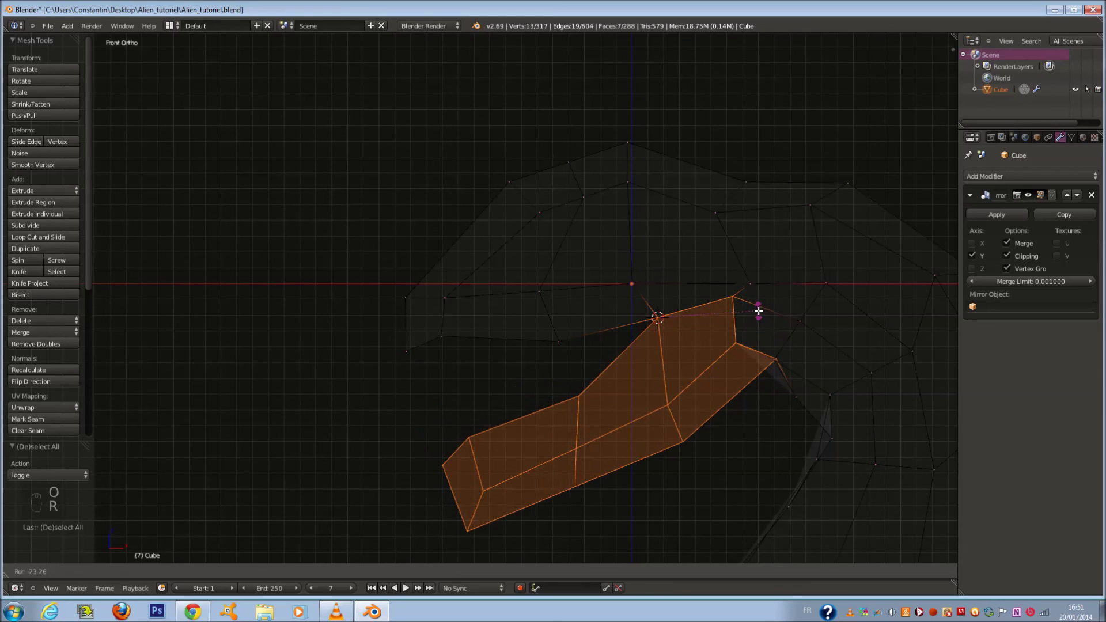
click(754, 307)
Step: Move the lower jaw -0.066 on X and -0.208 on Z, and save over Alien_tutoriel.blend
key(g)
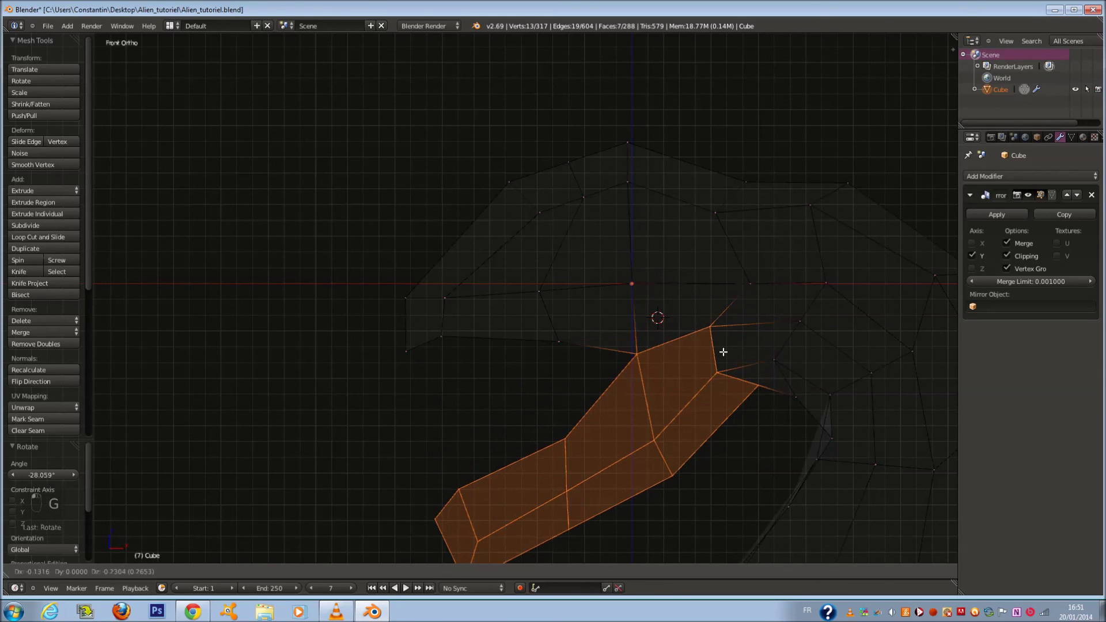
click(734, 348)
key(z)
mouse_move(733, 348)
middle_down()
mouse_move(806, 315)
mouse_move(831, 326)
mouse_move(832, 340)
mouse_move(714, 323)
mouse_move(773, 363)
mouse_move(649, 351)
middle_up()
scroll(663, 354, up, 2)
key(ctrl+s)
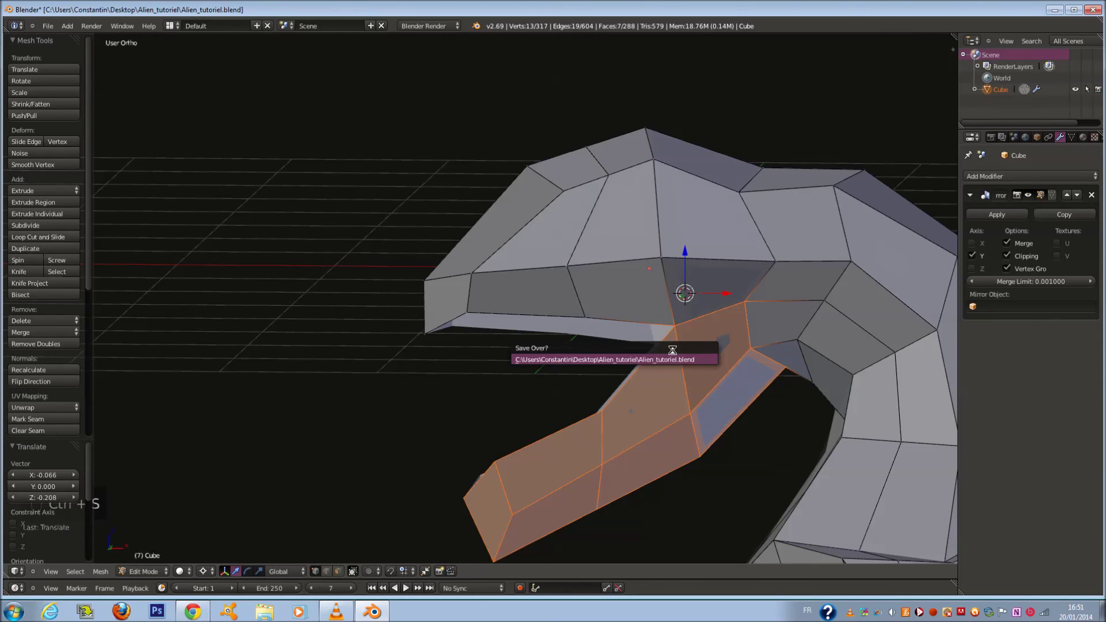
click(680, 359)
Step: In front wireframe view, clear the selection and circle-select the vertices along the edges of the open mouth
key(KP_3)
key(KP_1)
key(z)
key(a)
key(a)
key(a)
key(a)
key(a)
key(c)
mouse_move(509, 461)
mouse_down()
mouse_move(637, 363)
mouse_move(421, 363)
mouse_up()
right_click(422, 363)
Step: Extrude the selected mouth-opening edges and cancel the scaling about the 3D cursor
mouse_move(422, 363)
middle_down()
mouse_move(771, 351)
mouse_move(799, 334)
middle_up()
key(z)
key(e)
key(s)
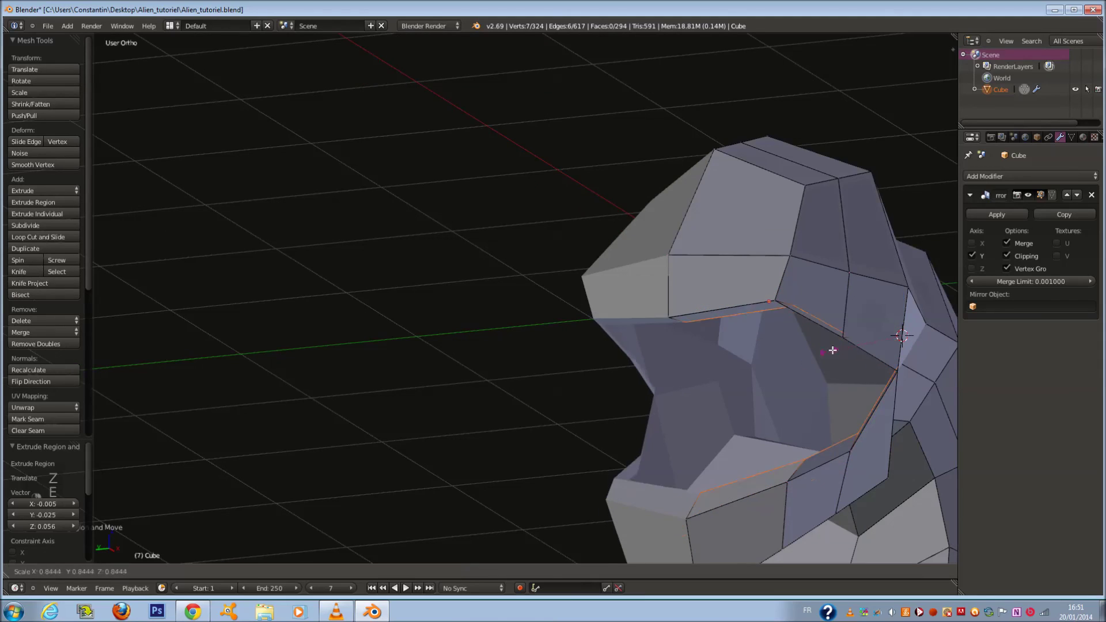
right_click(841, 349)
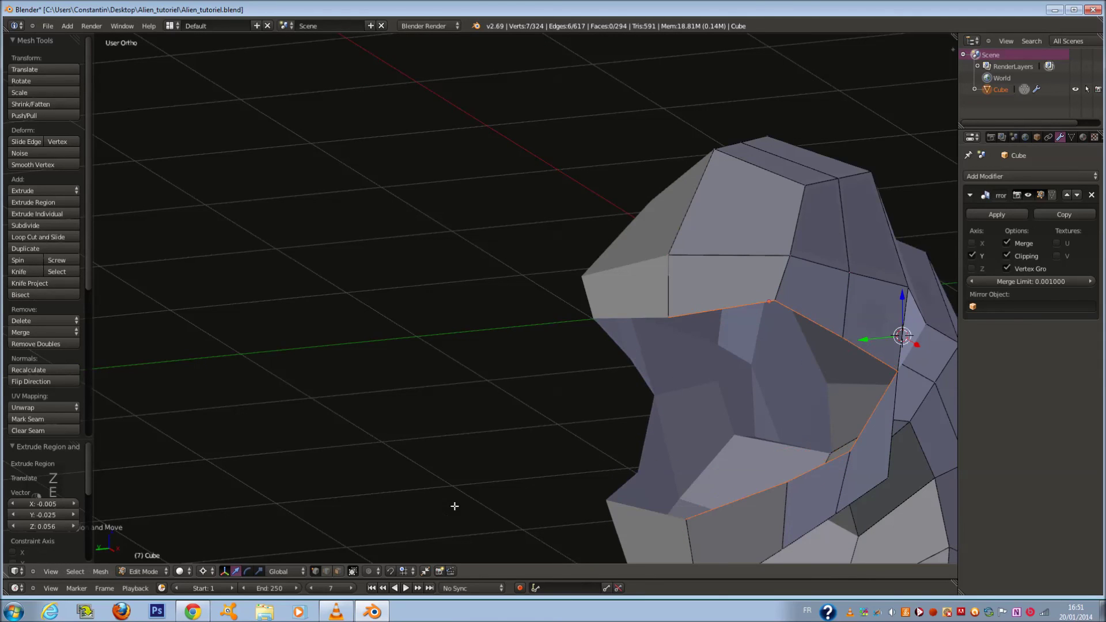
Step: Change the pivot point from the 3D cursor and rescale the extruded mouth loop, ending with a factor of 1.245
click(203, 572)
click(226, 534)
middle_drag(226, 534, 520, 442)
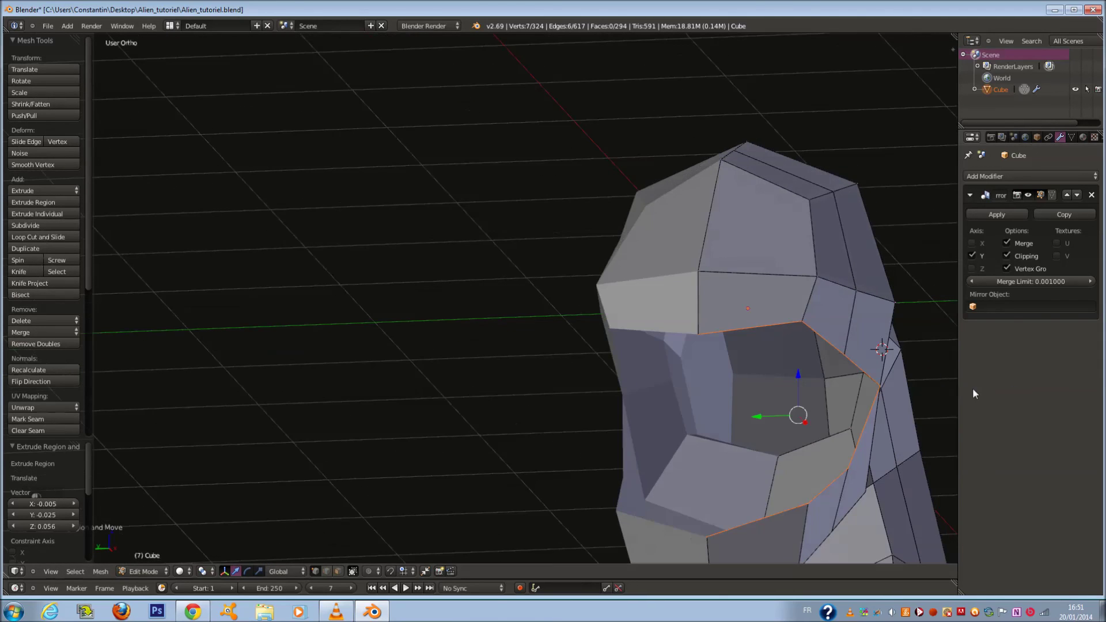
key(s)
click(867, 379)
middle_drag(868, 379, 911, 409)
key(s)
click(889, 411)
Step: Extrude the mouth loop again, scaling the new loop on Y and to 0.563 on X
key(e)
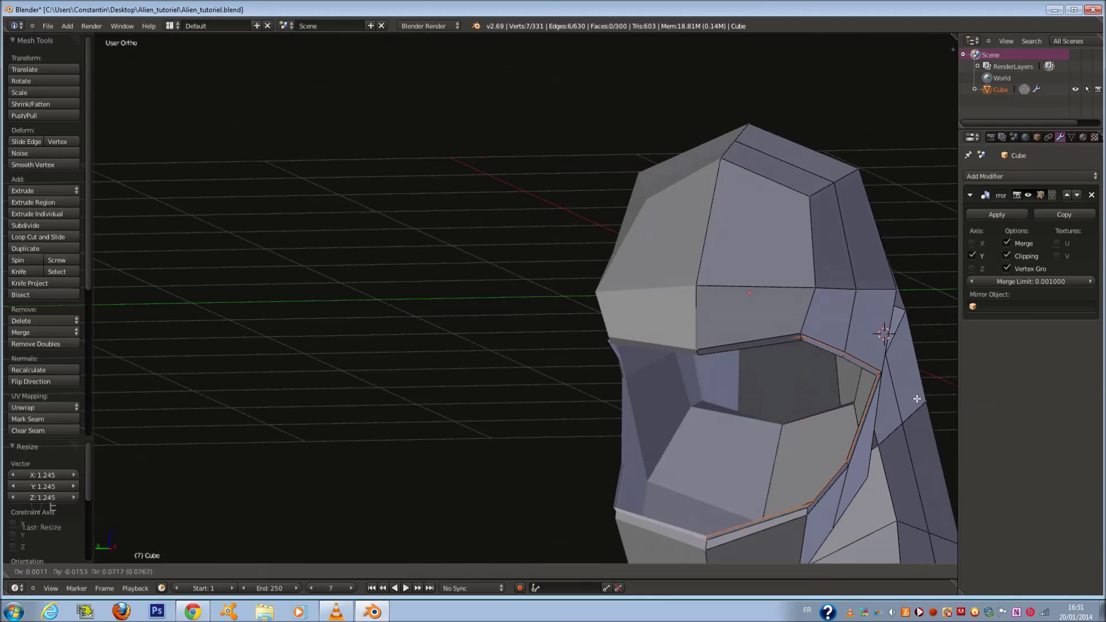
click(916, 398)
key(s)
key(y)
click(770, 409)
mouse_move(801, 427)
middle_down()
mouse_move(789, 460)
mouse_move(772, 441)
mouse_move(800, 423)
middle_up()
click(767, 457)
Step: In front wireframe view, scale the inner mouth loop to 0.738 on Z and move it 0.336 on X and 0.066 on Z
key(KP_3)
key(KP_1)
key(z)
key(g)
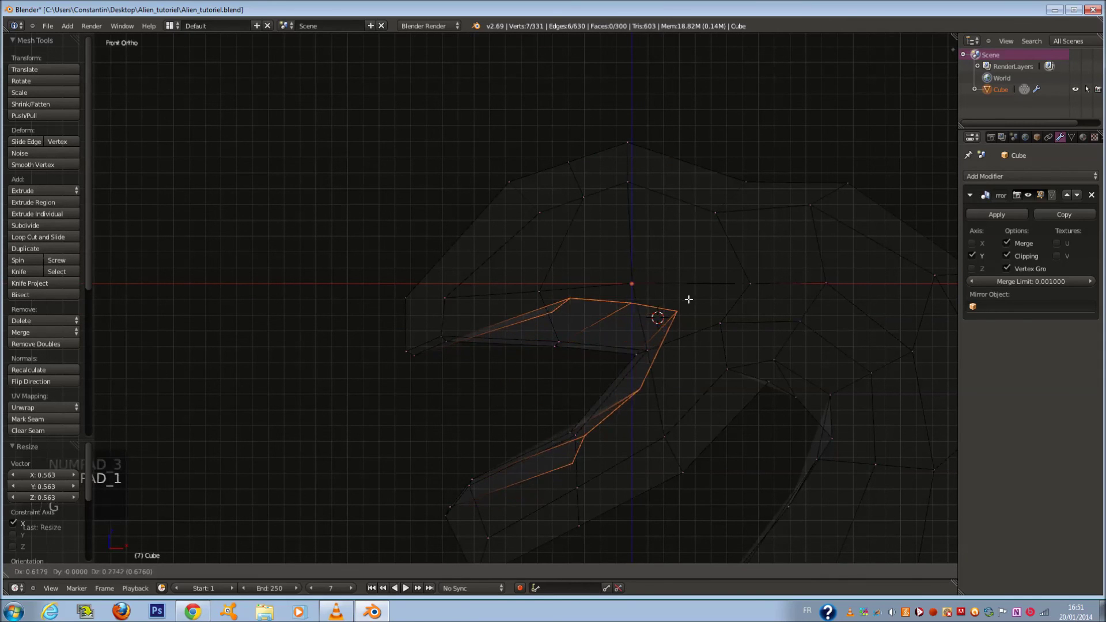
click(587, 419)
click(552, 428)
key(g)
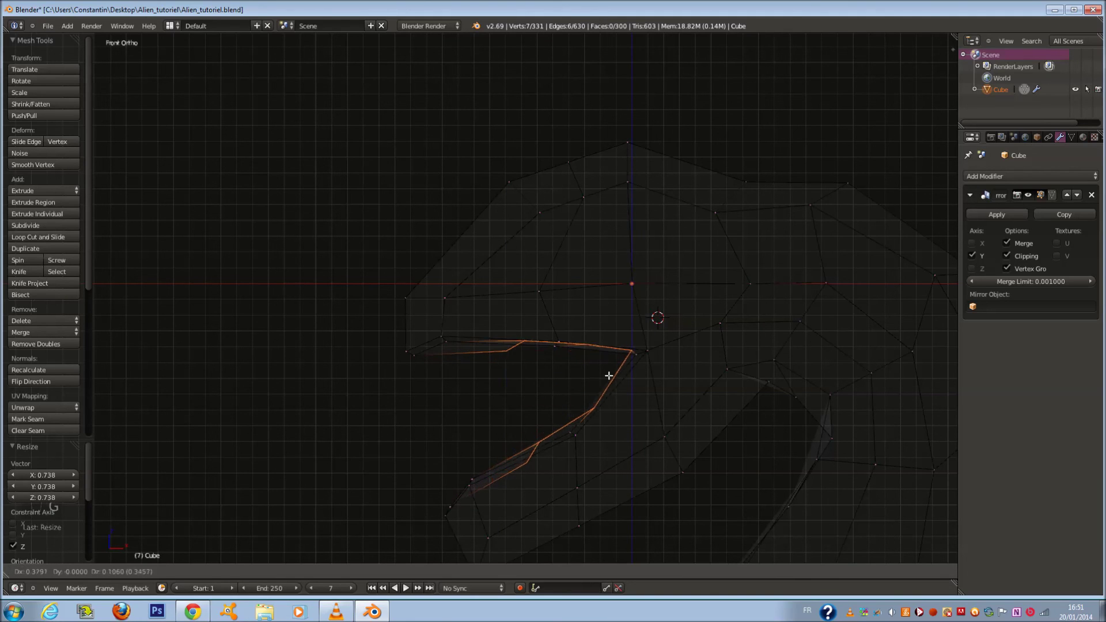
key(z)
mouse_move(609, 382)
middle_down()
mouse_move(704, 365)
mouse_move(648, 400)
middle_up()
Step: Scale the inner mouth loop by 1.347 on Z and raise it 0.044 on Z
key(s)
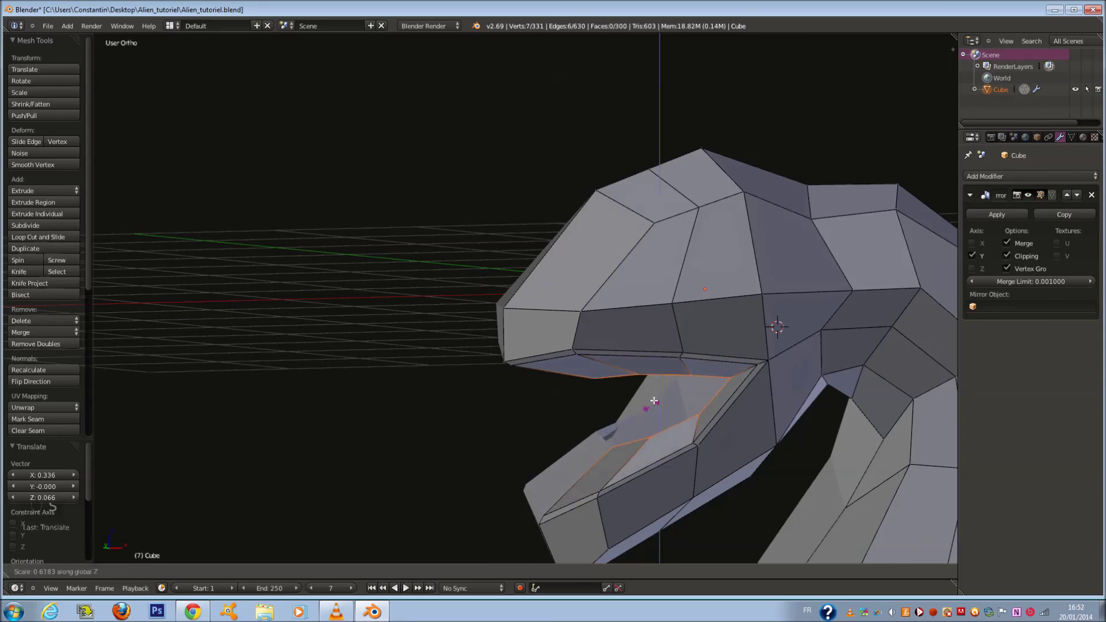
click(658, 380)
middle_drag(658, 380, 706, 338)
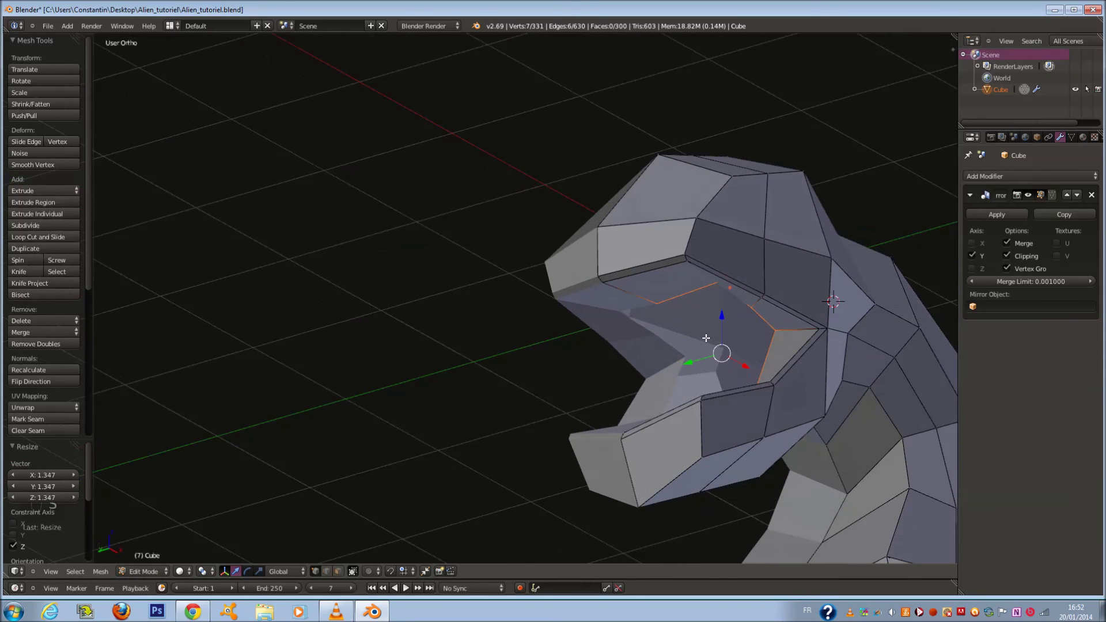
key(g)
key(z)
click(719, 315)
Step: In front wireframe view, extrude the inner mouth loop 0.303 on X and 0.168 on Z, then shrink and reposition it at the throat
key(KP_2)
key(KP_3)
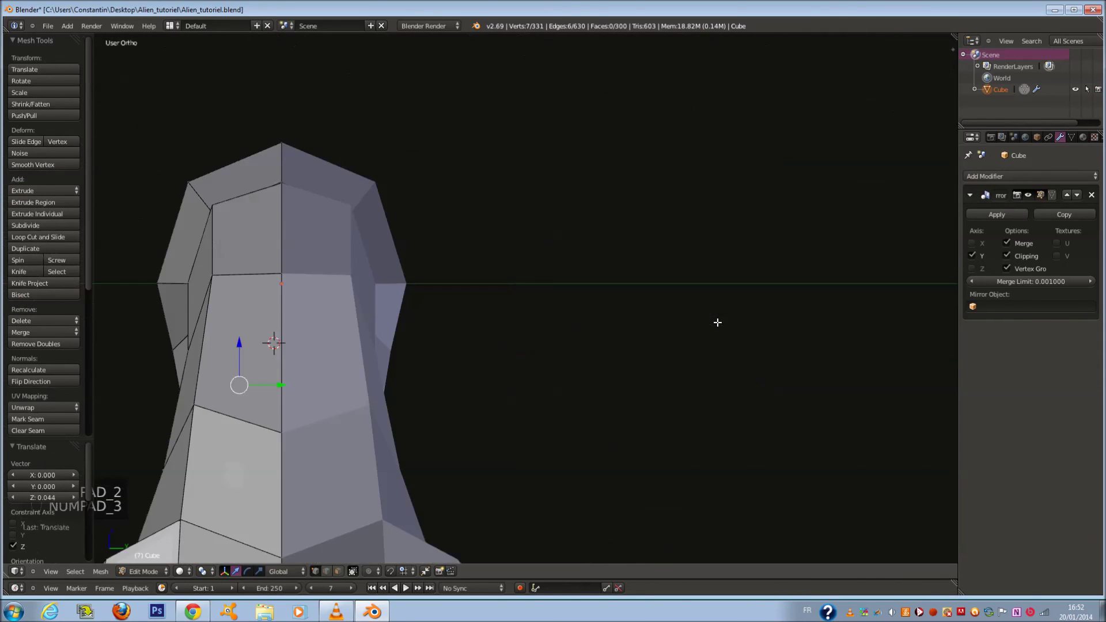
key(KP_1)
key(z)
key(e)
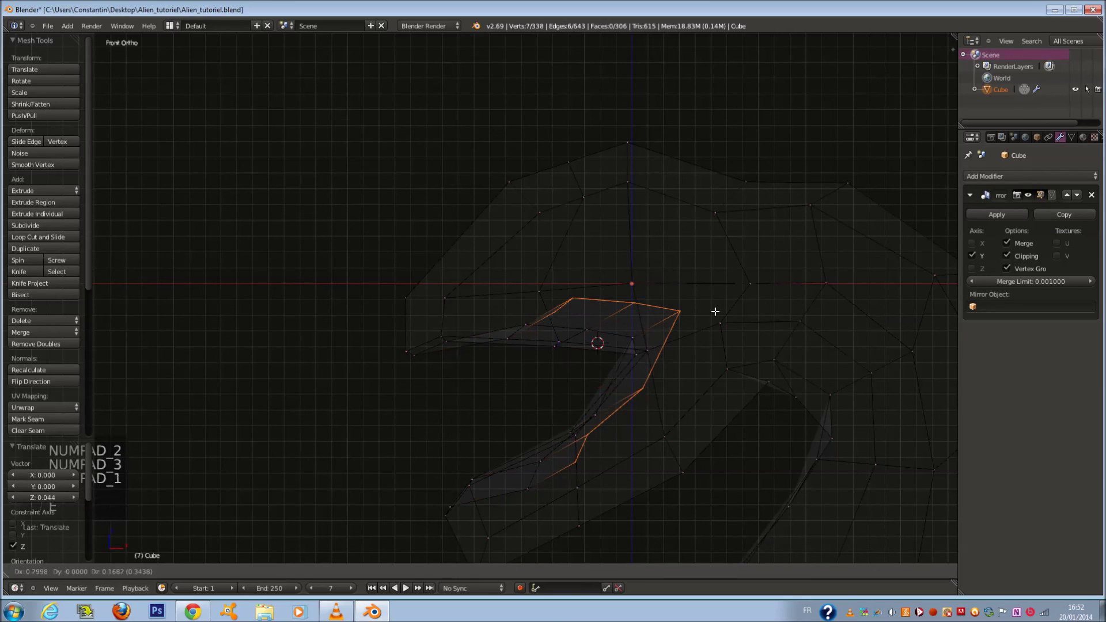
click(715, 313)
key(s)
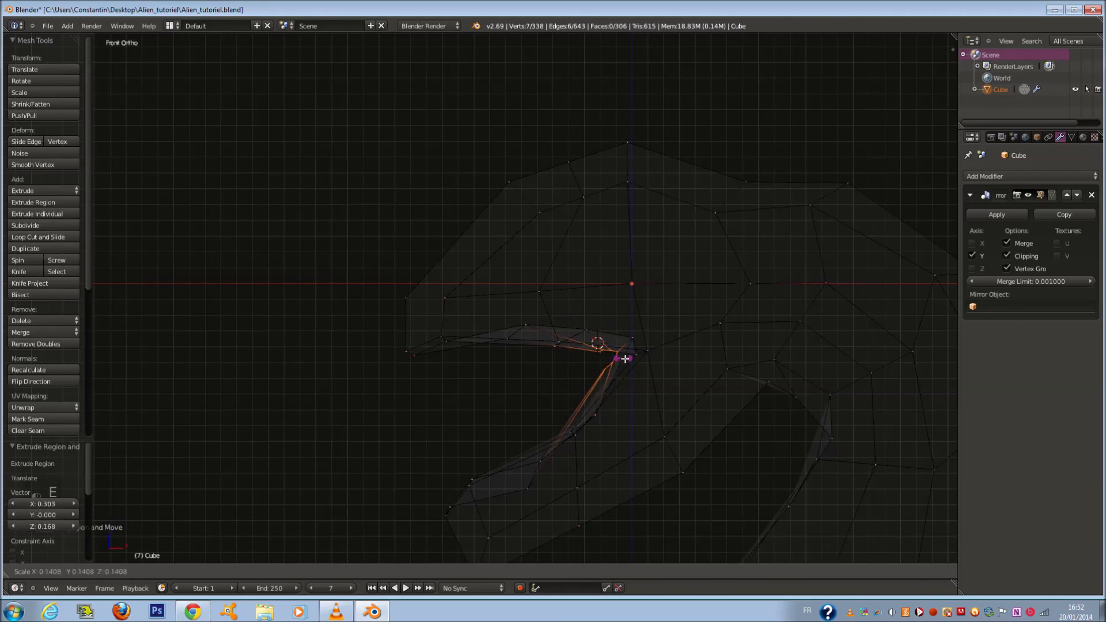
click(654, 358)
key(g)
click(700, 338)
Step: Examine the inside of the mouth and the open loop at its back from the front
key(z)
mouse_move(658, 337)
middle_down()
mouse_move(805, 311)
mouse_move(782, 303)
mouse_move(647, 400)
mouse_move(674, 421)
mouse_move(574, 376)
middle_up()
key(KP_Decimal)
scroll(762, 304, down, 6)
drag(523, 389, 548, 394)
middle_drag(548, 338, 546, 312)
scroll(547, 311, up, 3)
key(a)
right_click(589, 315)
drag(567, 313, 597, 318)
drag(523, 389, 571, 405)
middle_drag(571, 405, 561, 342)
right_click(545, 469)
Step: Select the side edge at the back of the mouth and extrude it 0.321 on Y toward the mirror centre
key(a)
right_click(555, 389)
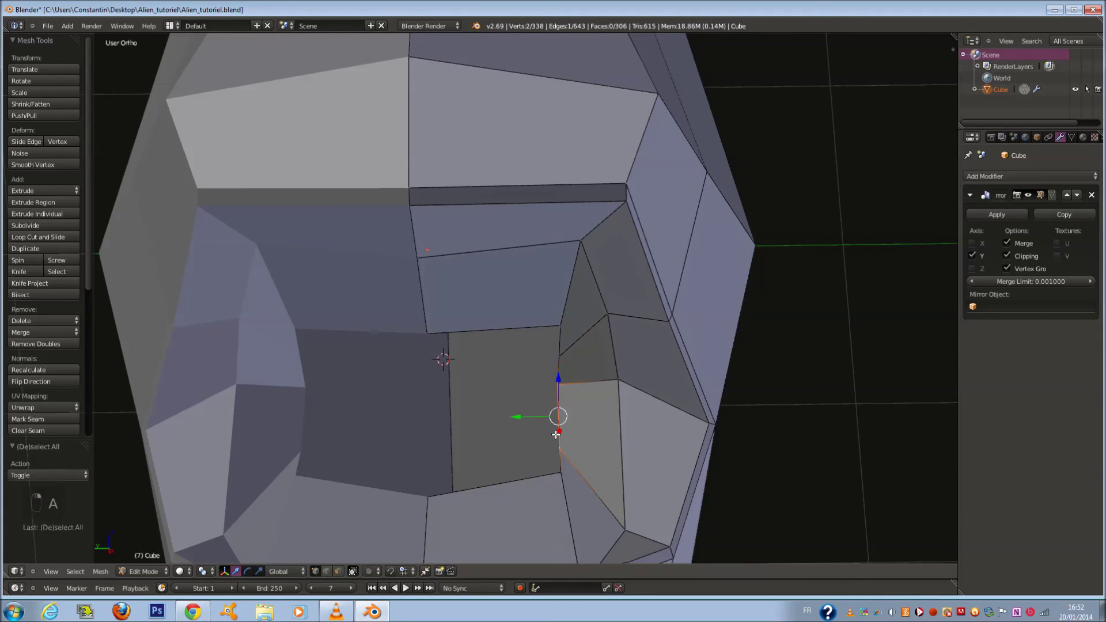
key(e)
key(y)
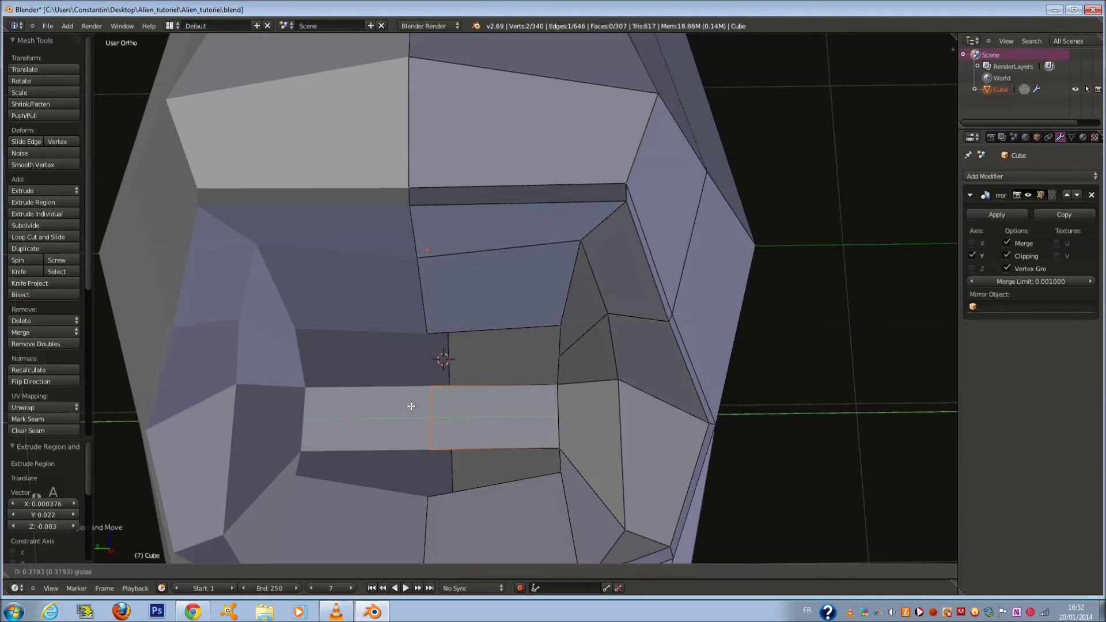
click(427, 395)
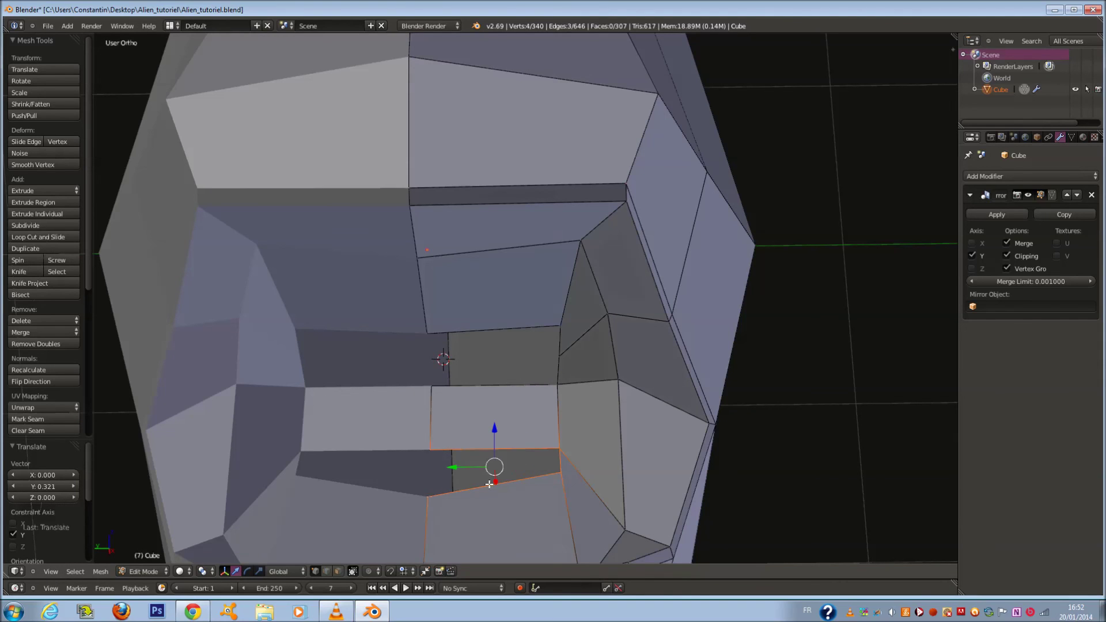
Step: Fill the gap between the new back-of-mouth face and the mouth floor with a four-vertex face
key(f)
middle_drag(489, 484, 469, 457)
key(a)
key(a)
key(a)
Step: Connect the two centreline vertices of the remaining upper gap with an edge and subdivide it
middle_drag(484, 348, 450, 336)
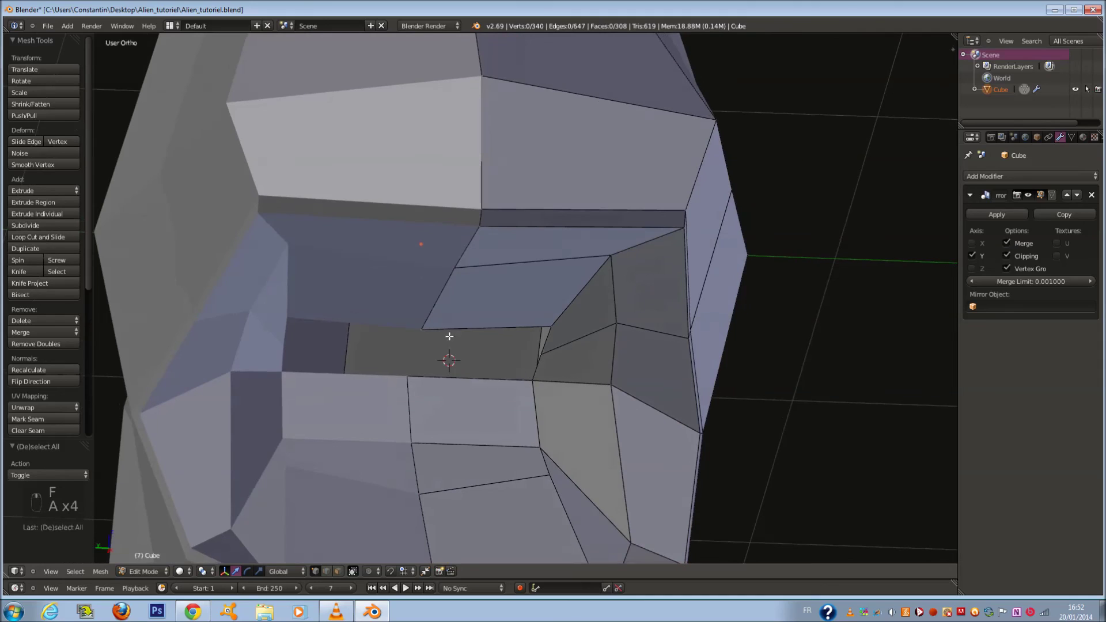
key(f)
key(w)
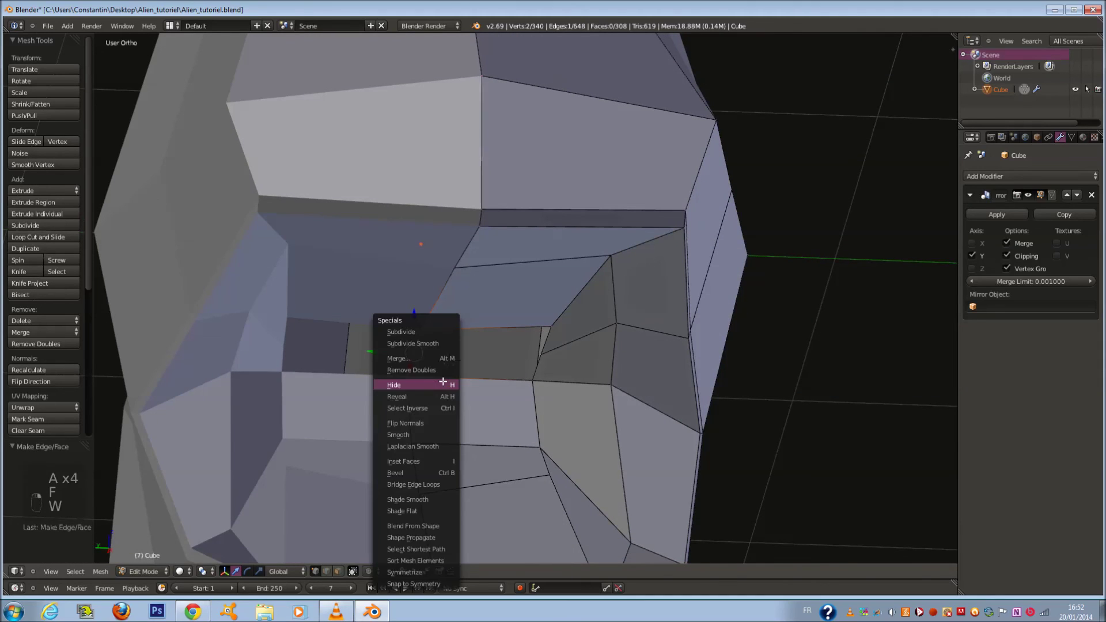
click(429, 344)
key(a)
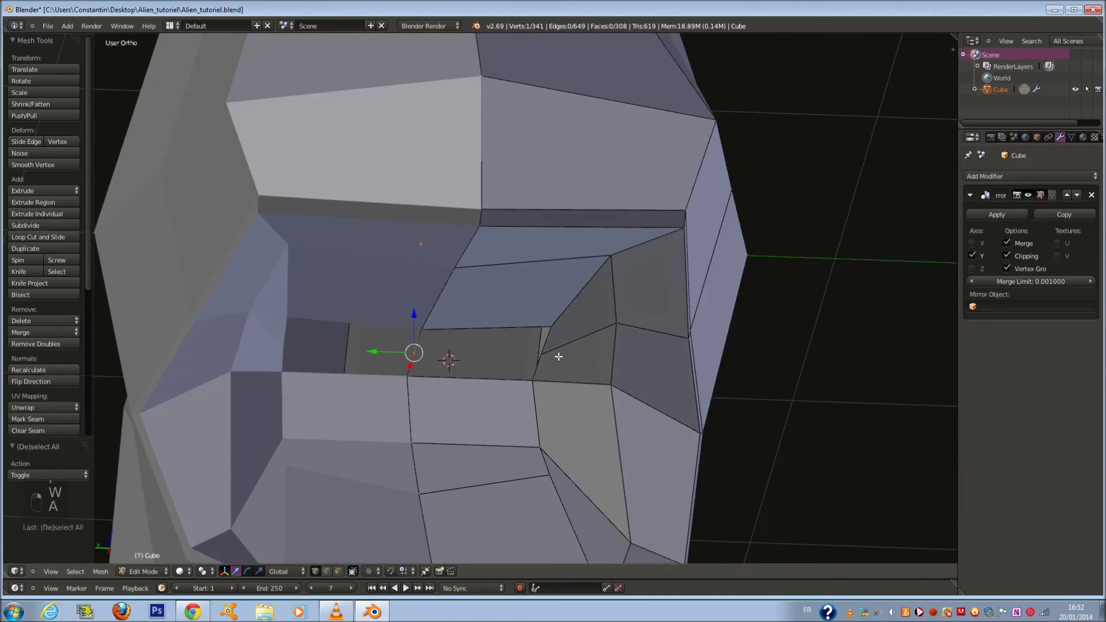
Step: Fill the upper half of the remaining gap with a face below the mouth's roof
key(f)
key(v)
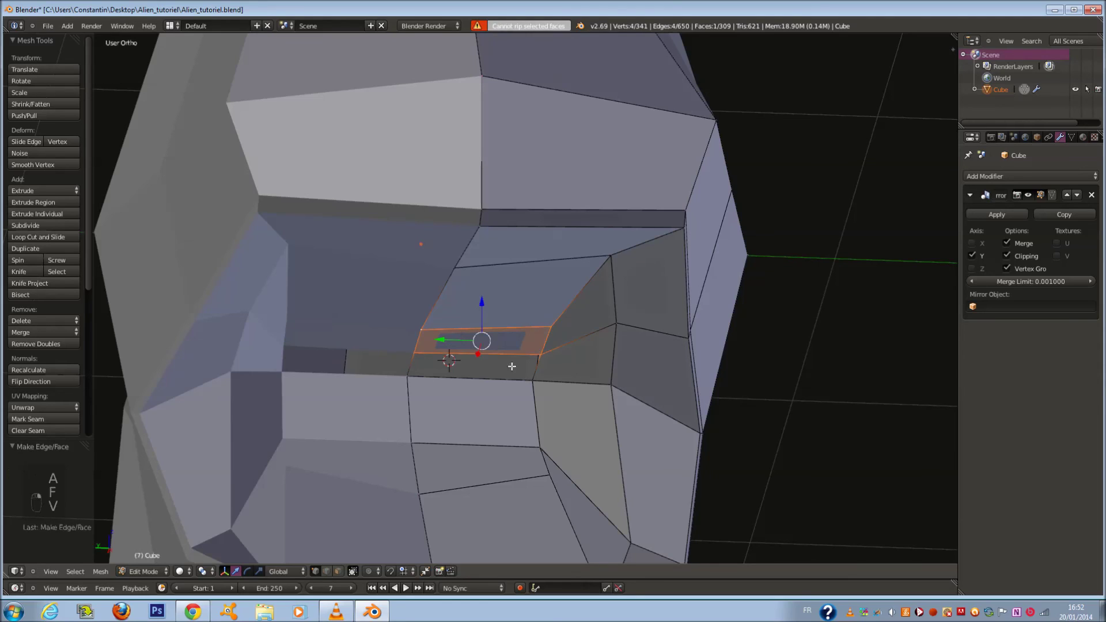
middle_drag(511, 365, 526, 361)
key(a)
Step: Select the four vertices around the last gap at the back of the mouth and fill it with a face
right_click(557, 364)
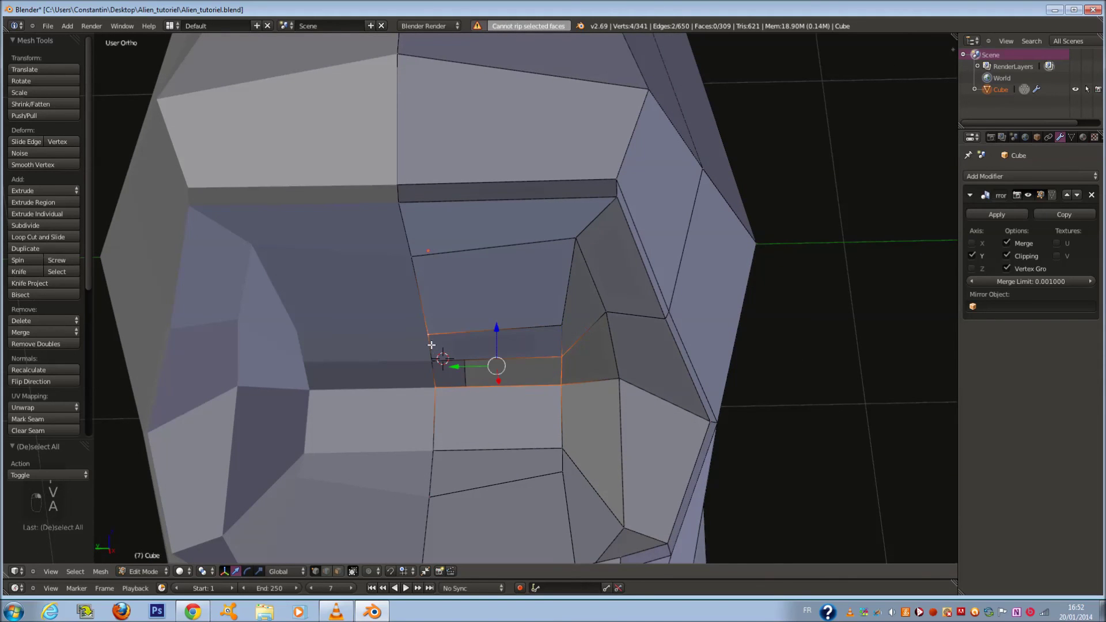
scroll(446, 344, down, 3)
scroll(446, 344, up, 3)
key(f)
key(ctrl+z)
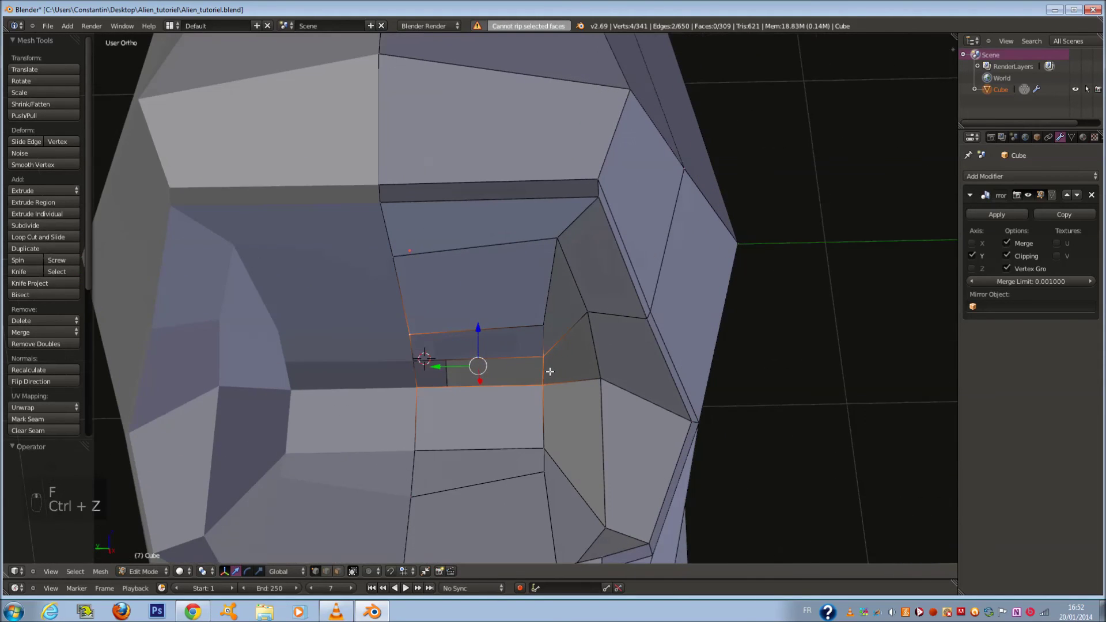
key(f)
Step: Save the blend file and select the entire creature mesh
scroll(563, 383, down, 8)
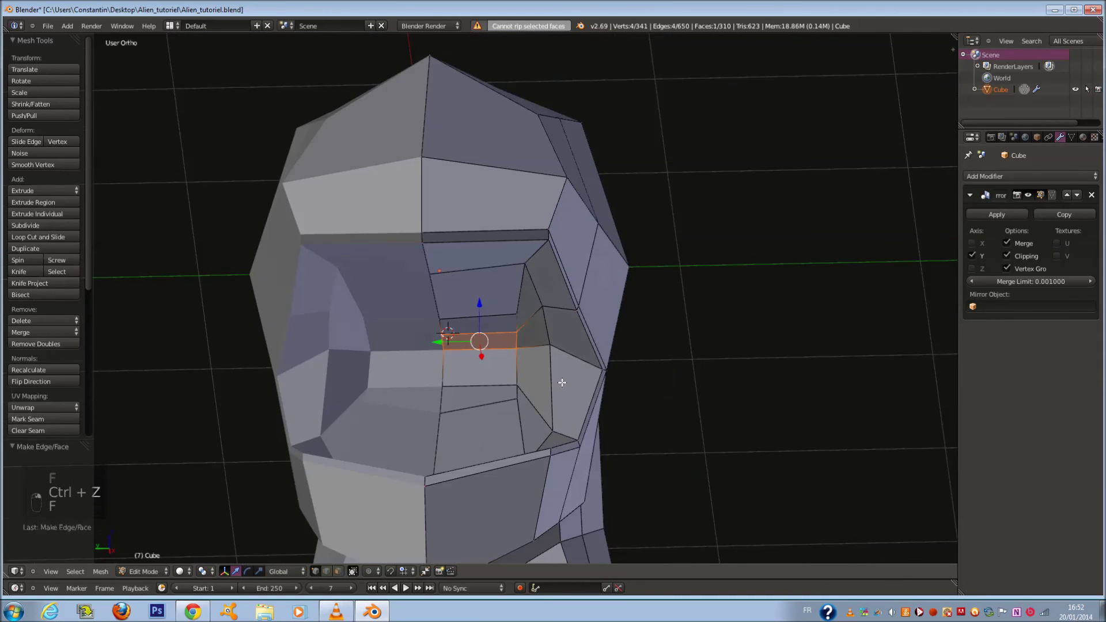
key(a)
middle_drag(551, 422, 374, 455)
key(ctrl+s)
key(a)
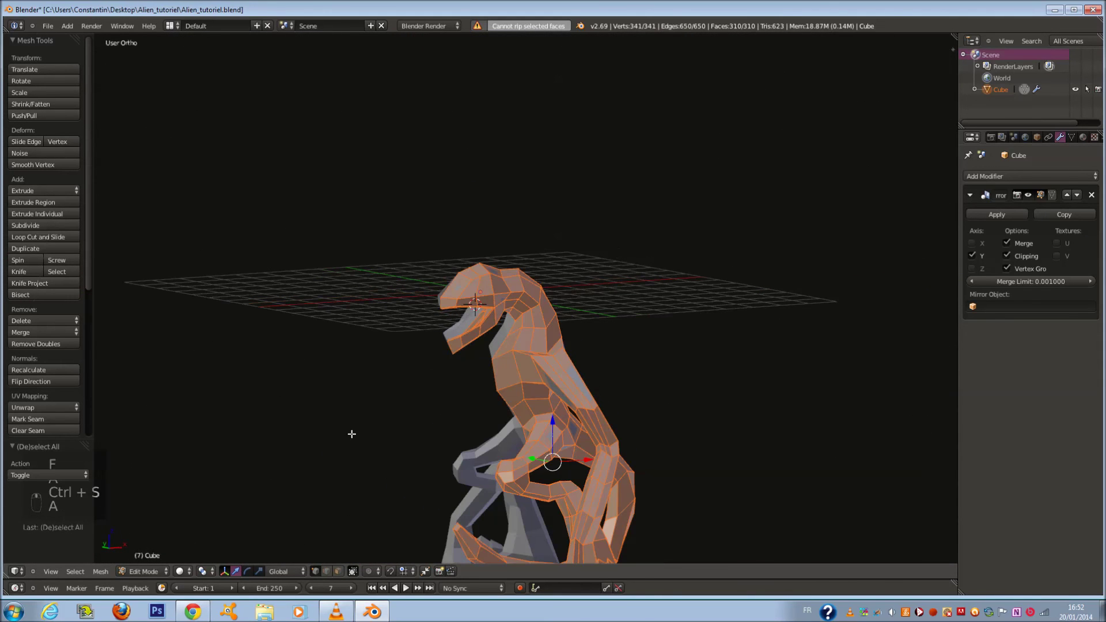
Step: Remove doubled vertices from the entire creature mesh with a merge distance of 0.0001 and clear the selection
scroll(668, 285, down, 5)
shift+middle_drag(590, 340, 602, 265)
scroll(589, 276, up, 6)
scroll(602, 265, up, 3)
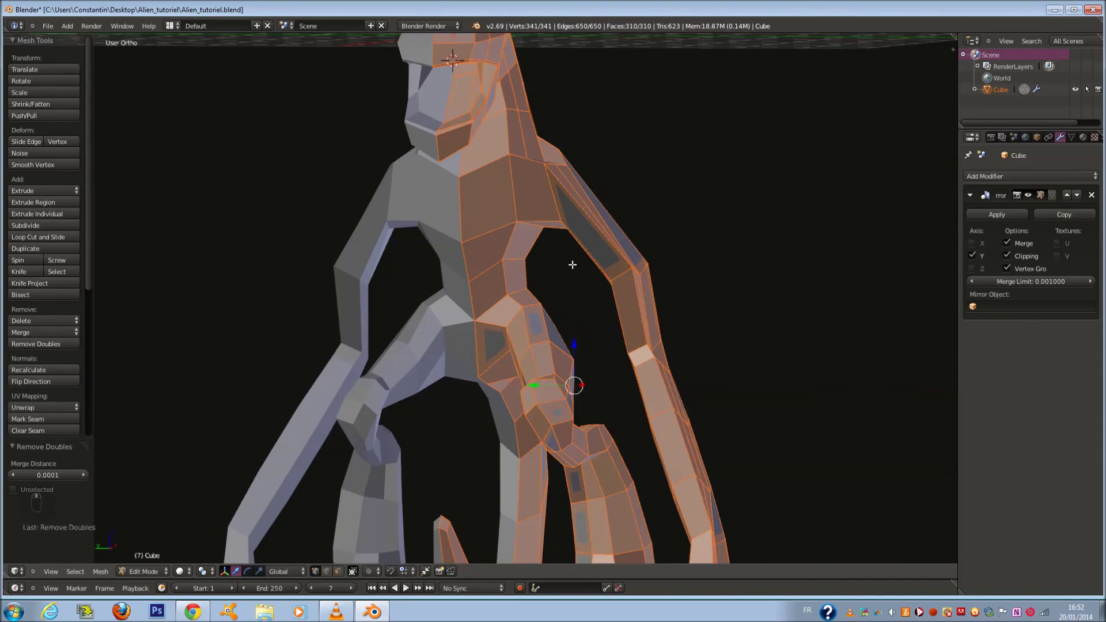
key(a)
Step: Add one centred loop cut around the upper arm between shoulder and elbow and rotate the new edge loop to follow the limb
key(ctrl+r)
click(632, 211)
right_click(632, 210)
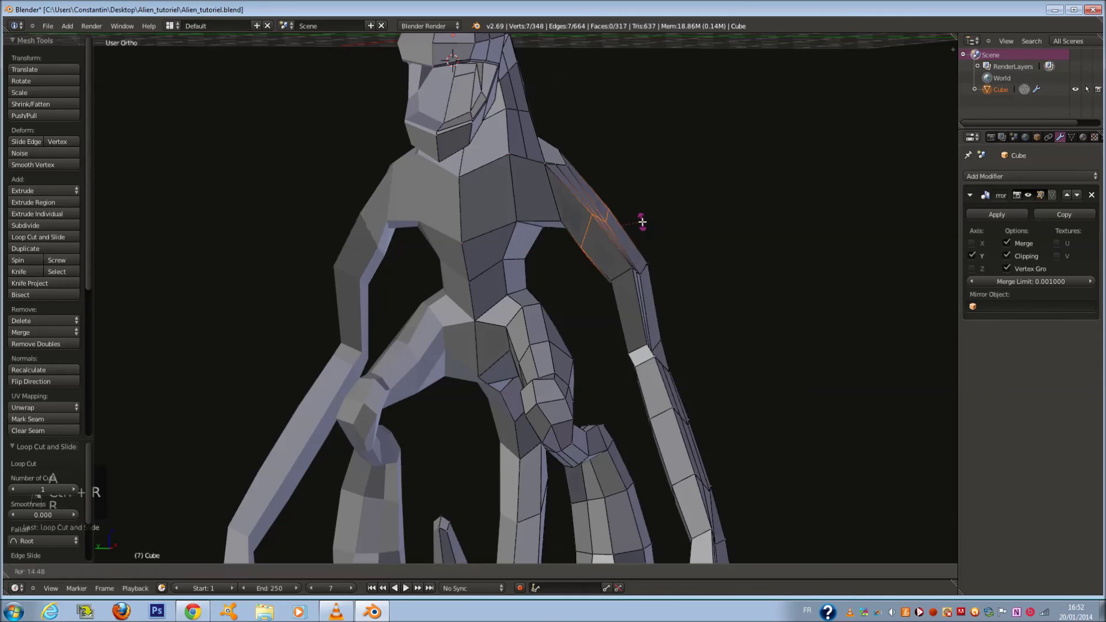
key(a)
Step: Return the creature to Object Mode and save the blend file
middle_drag(645, 227, 674, 227)
key(c)
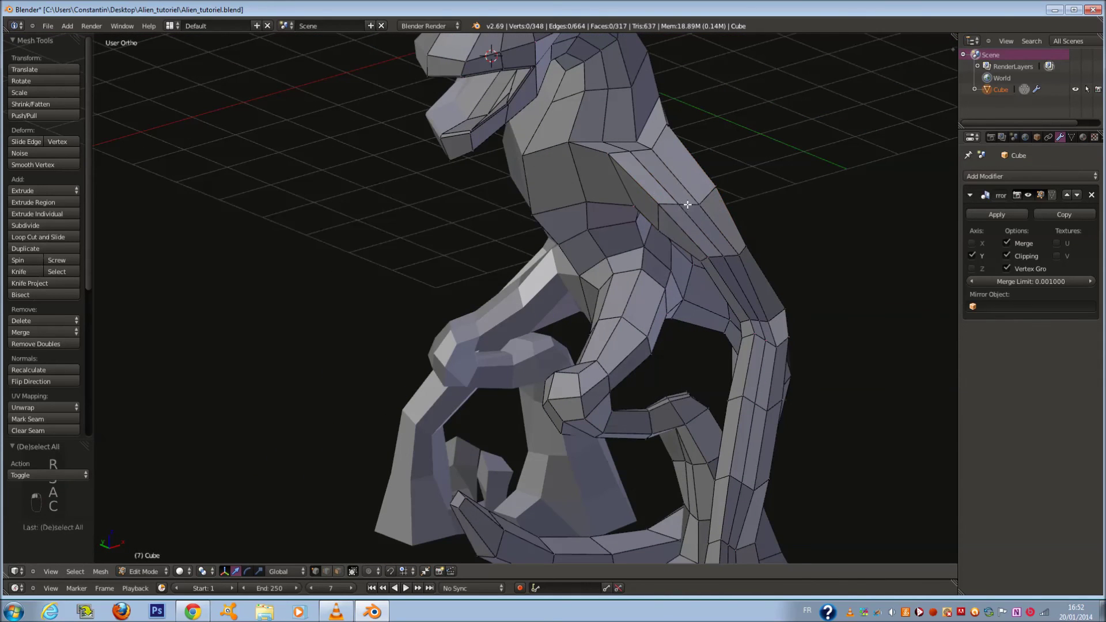
right_click(688, 204)
key(Tab)
scroll(614, 234, down, 5)
key(ctrl+s)
mouse_move(564, 239)
middle_down()
mouse_move(720, 209)
mouse_move(926, 191)
mouse_move(619, 226)
middle_up()
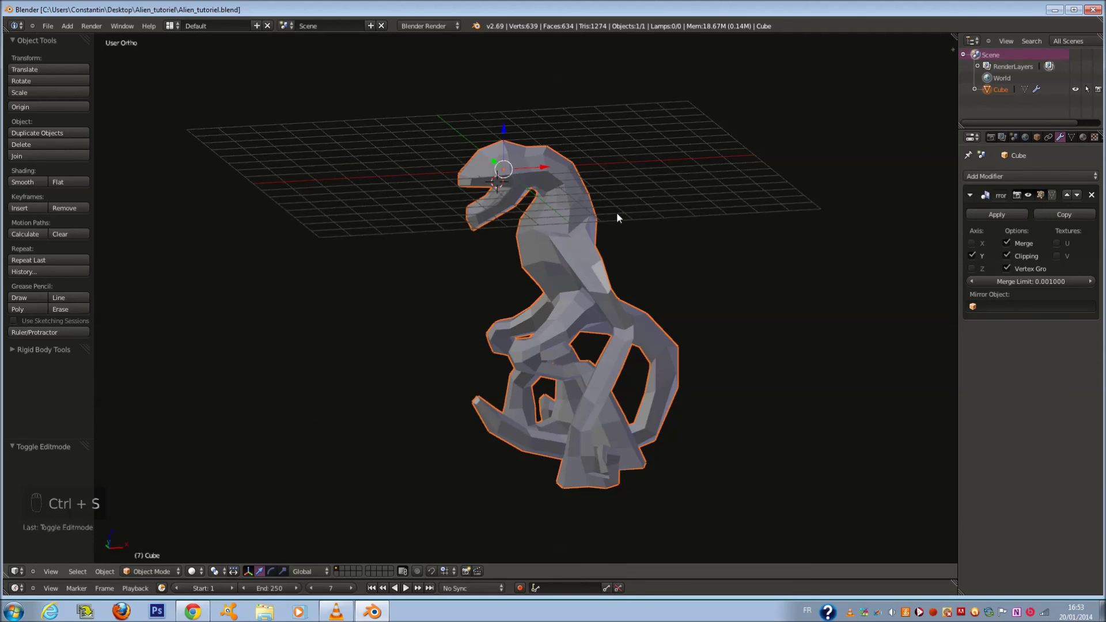